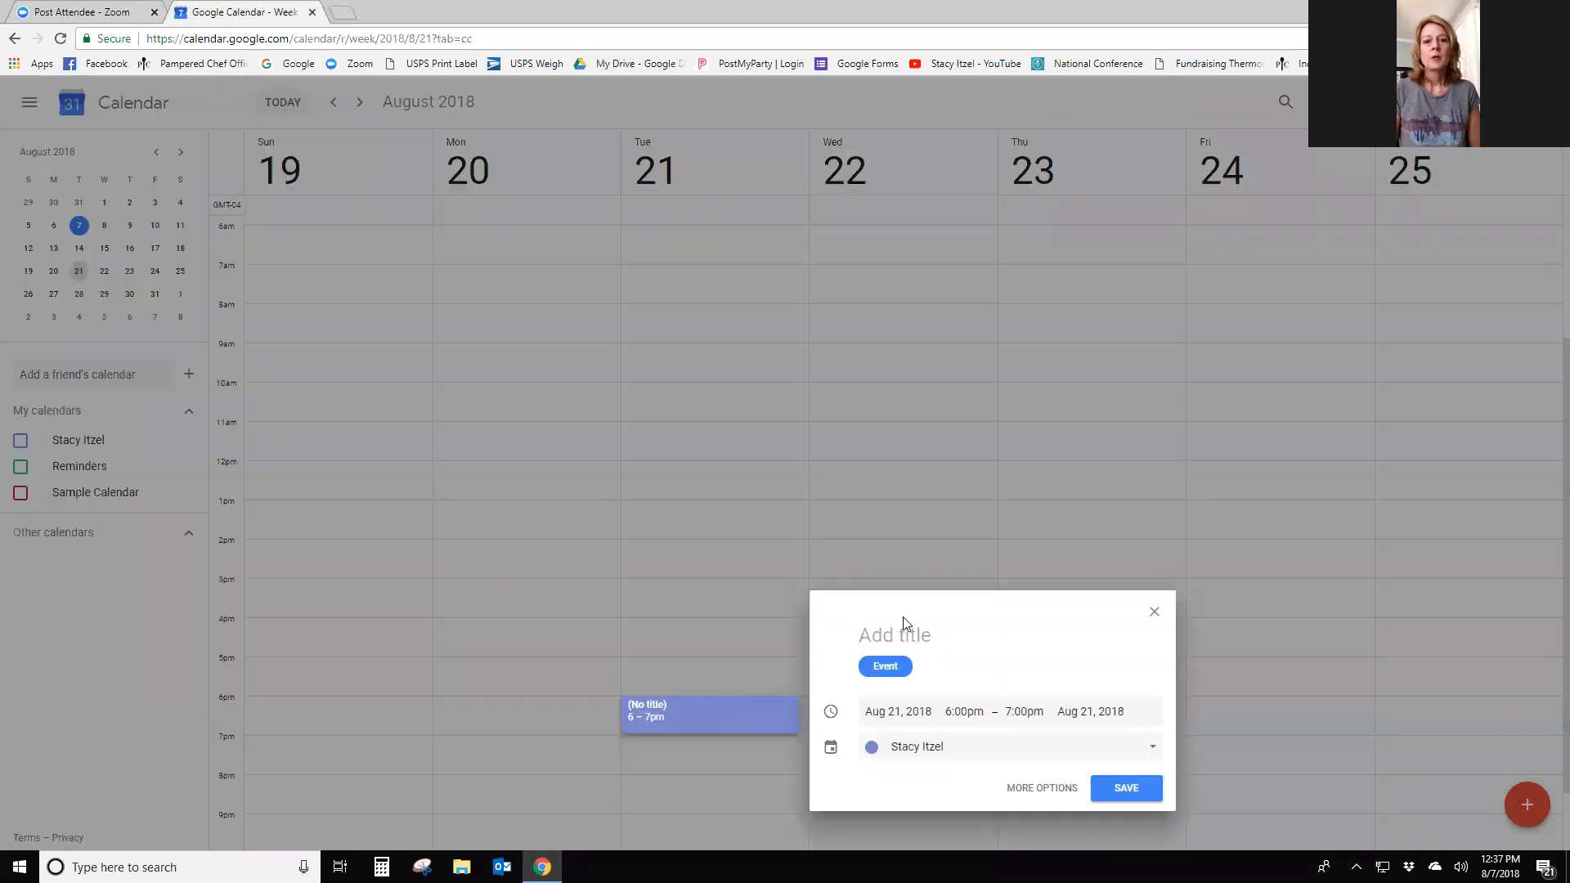
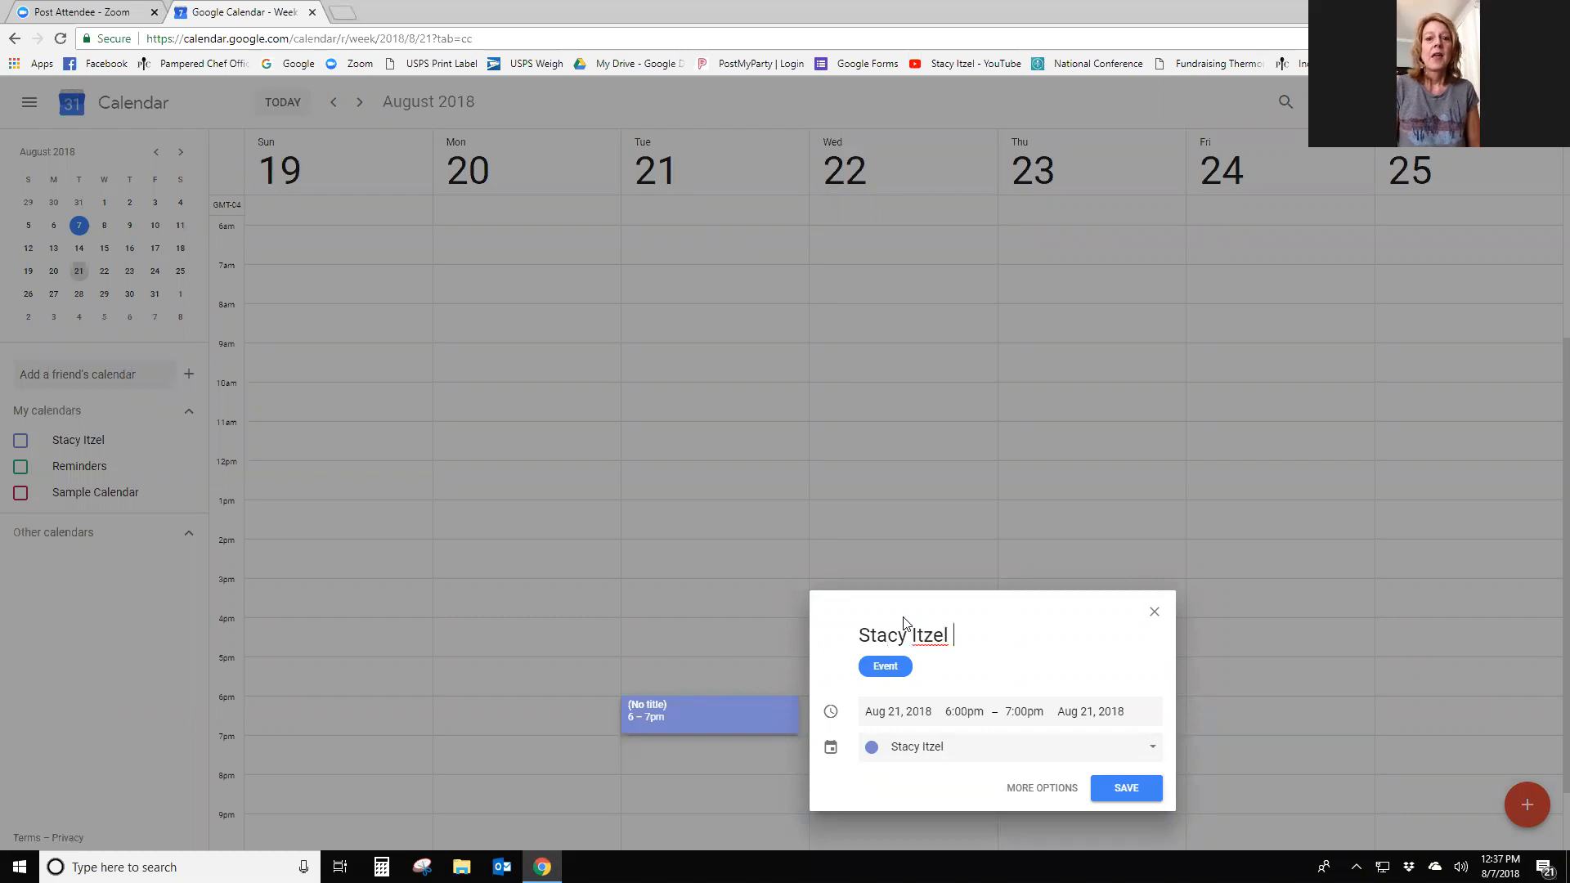
- Title the August 21 party with the host's name, phone number and 'Mexican & Margaritas'
type(" 111-11")
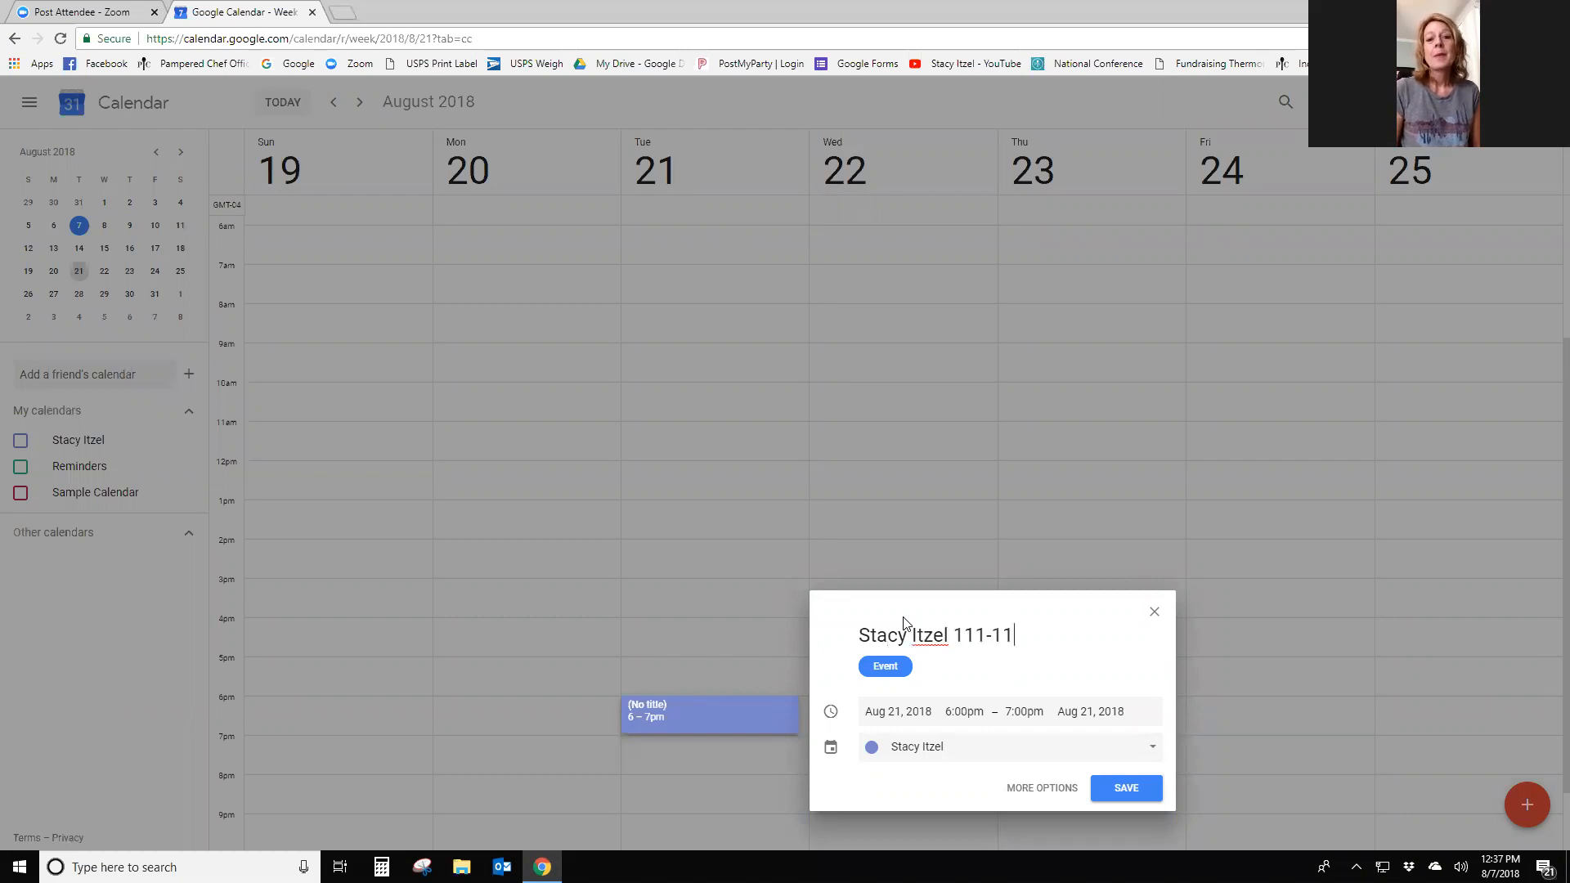
type("1-1111")
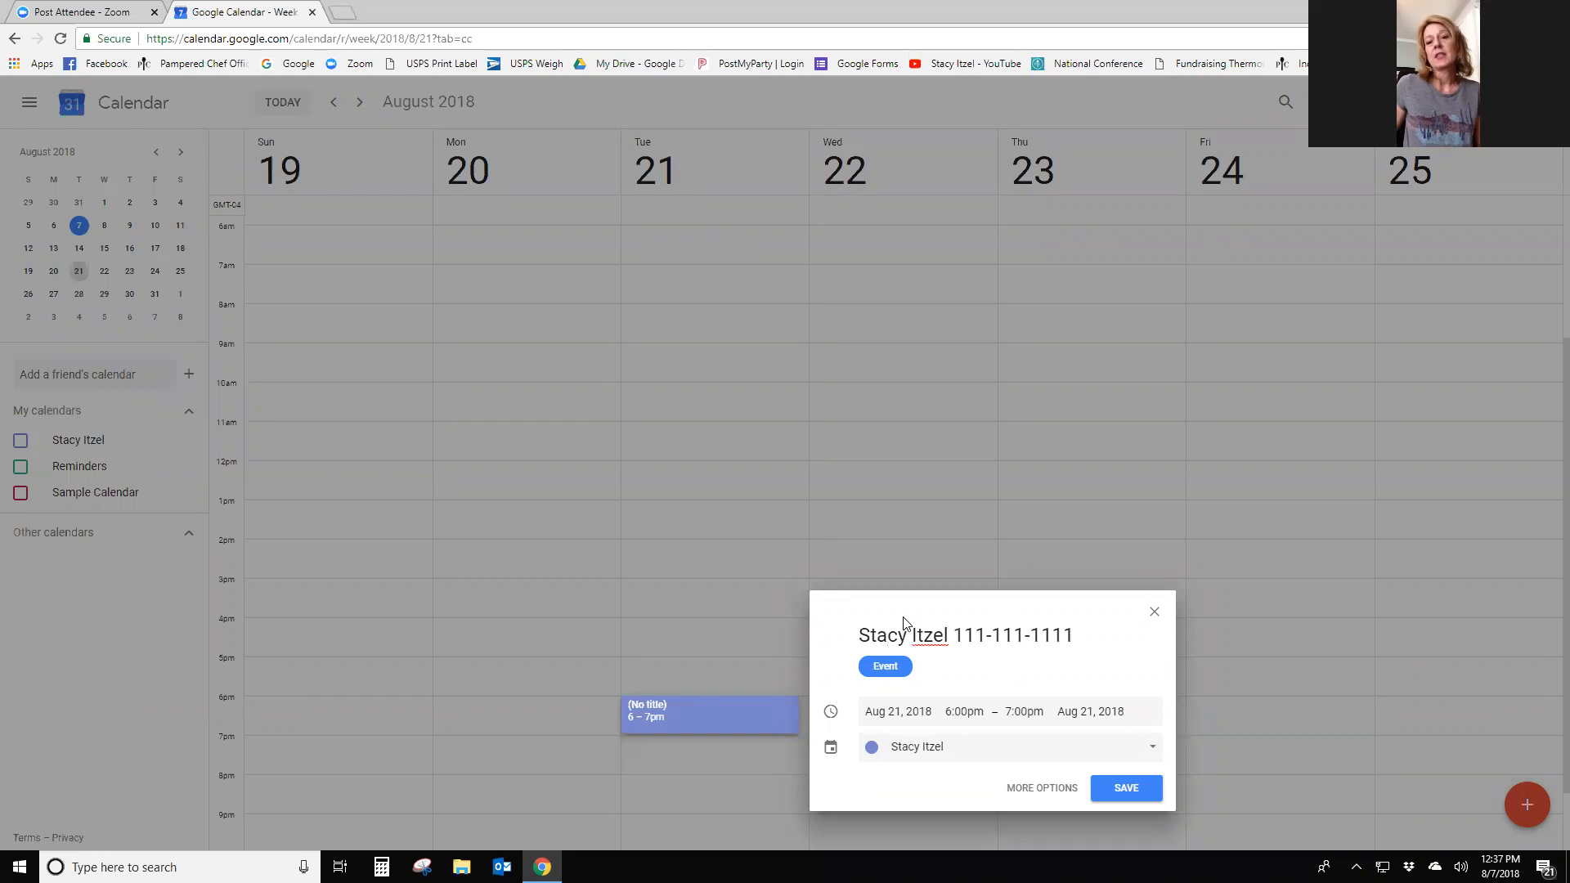
type(" Mexican & Marga")
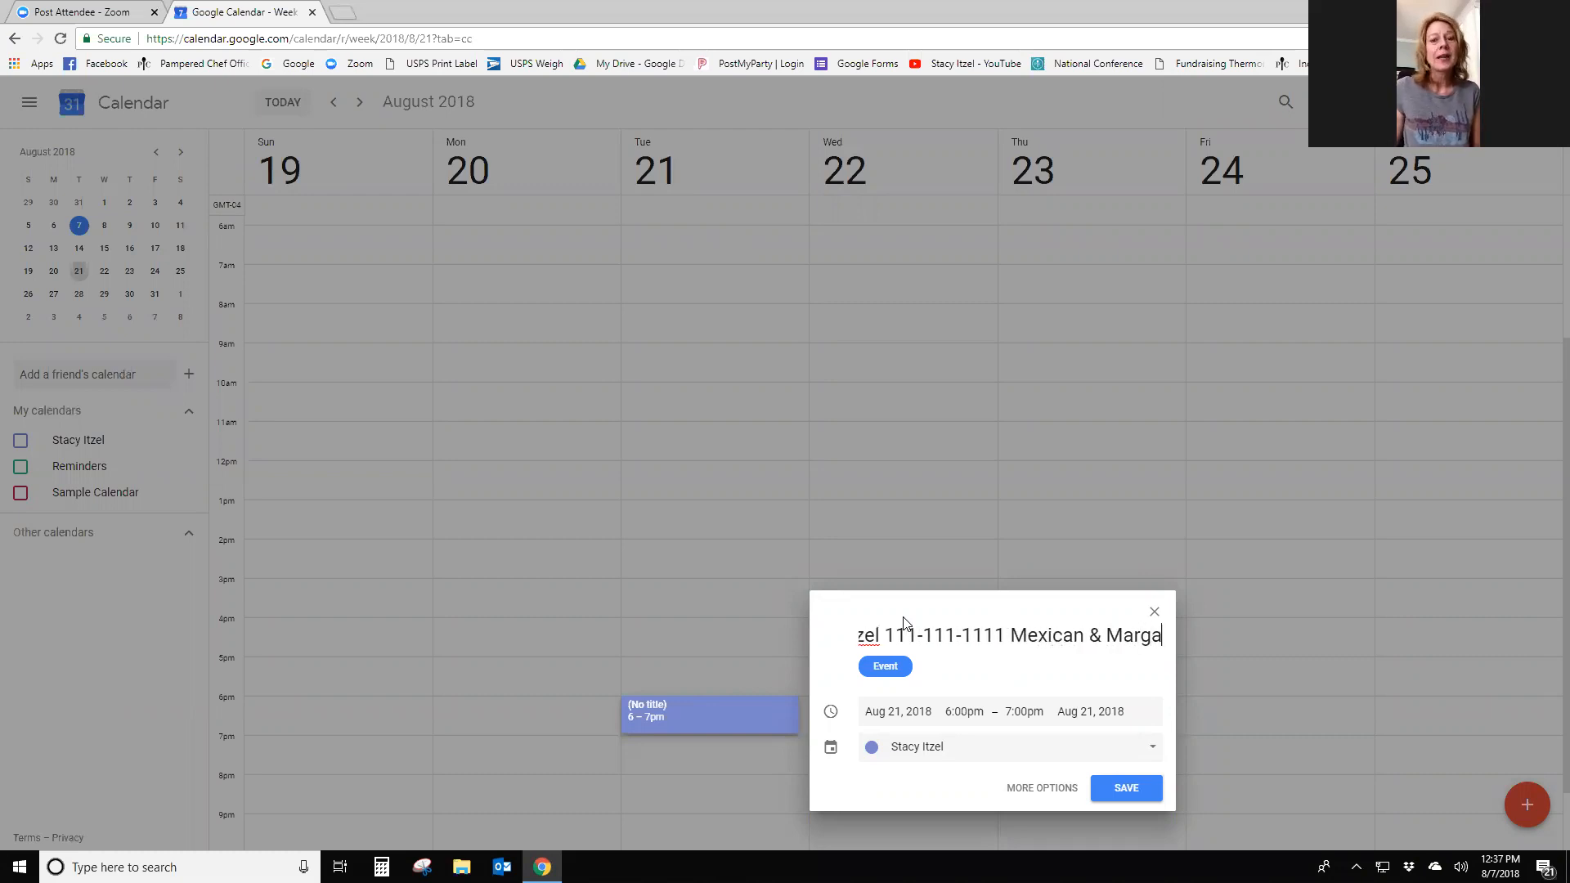
type("ritas")
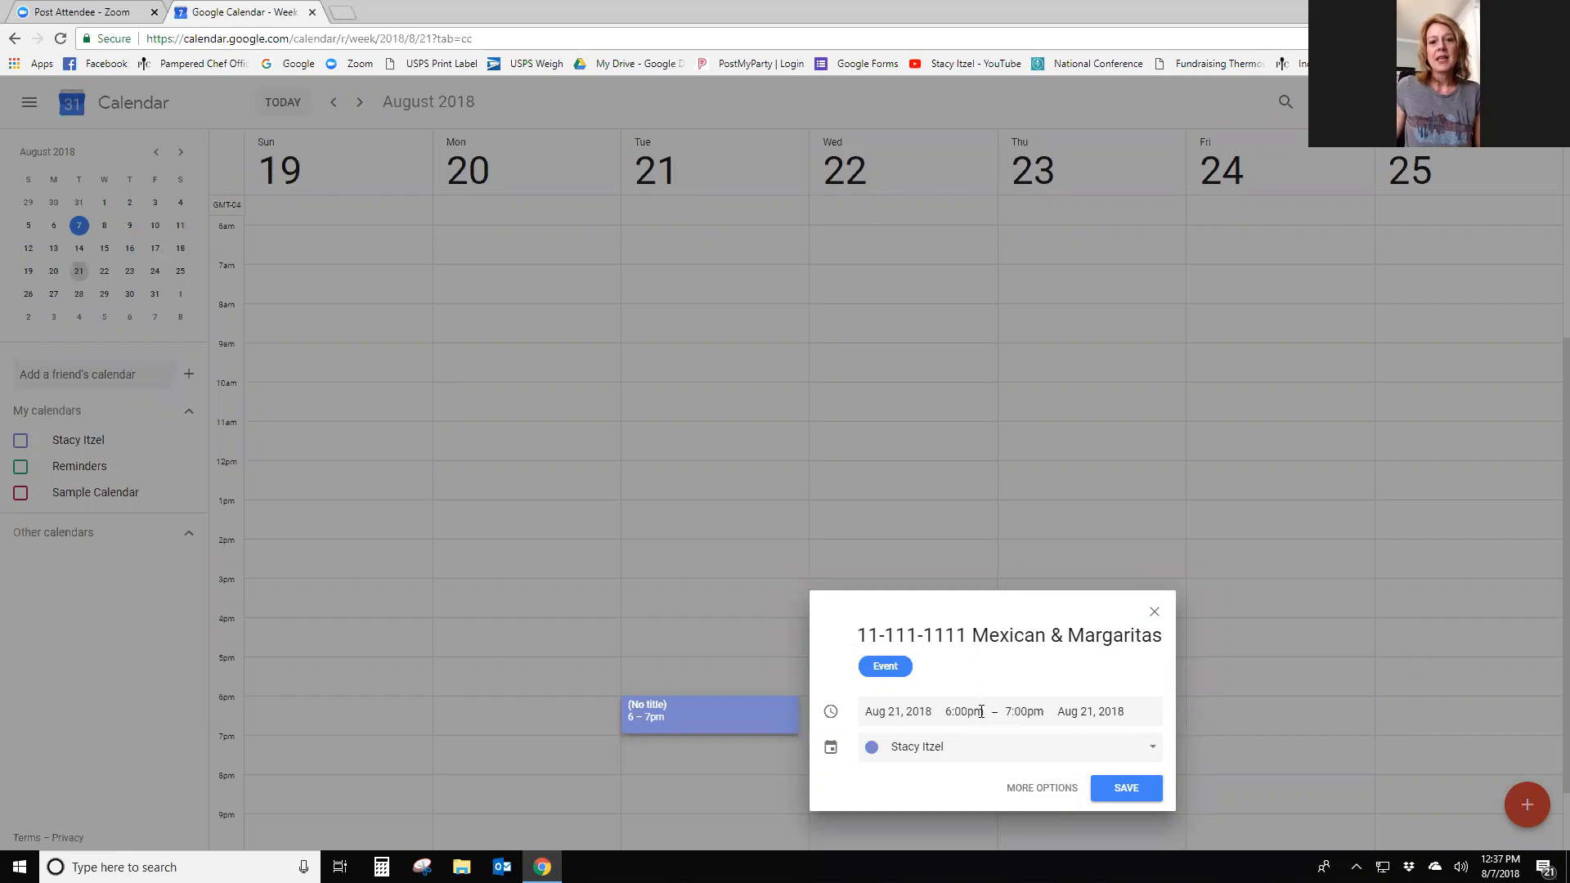
left_click(1038, 788)
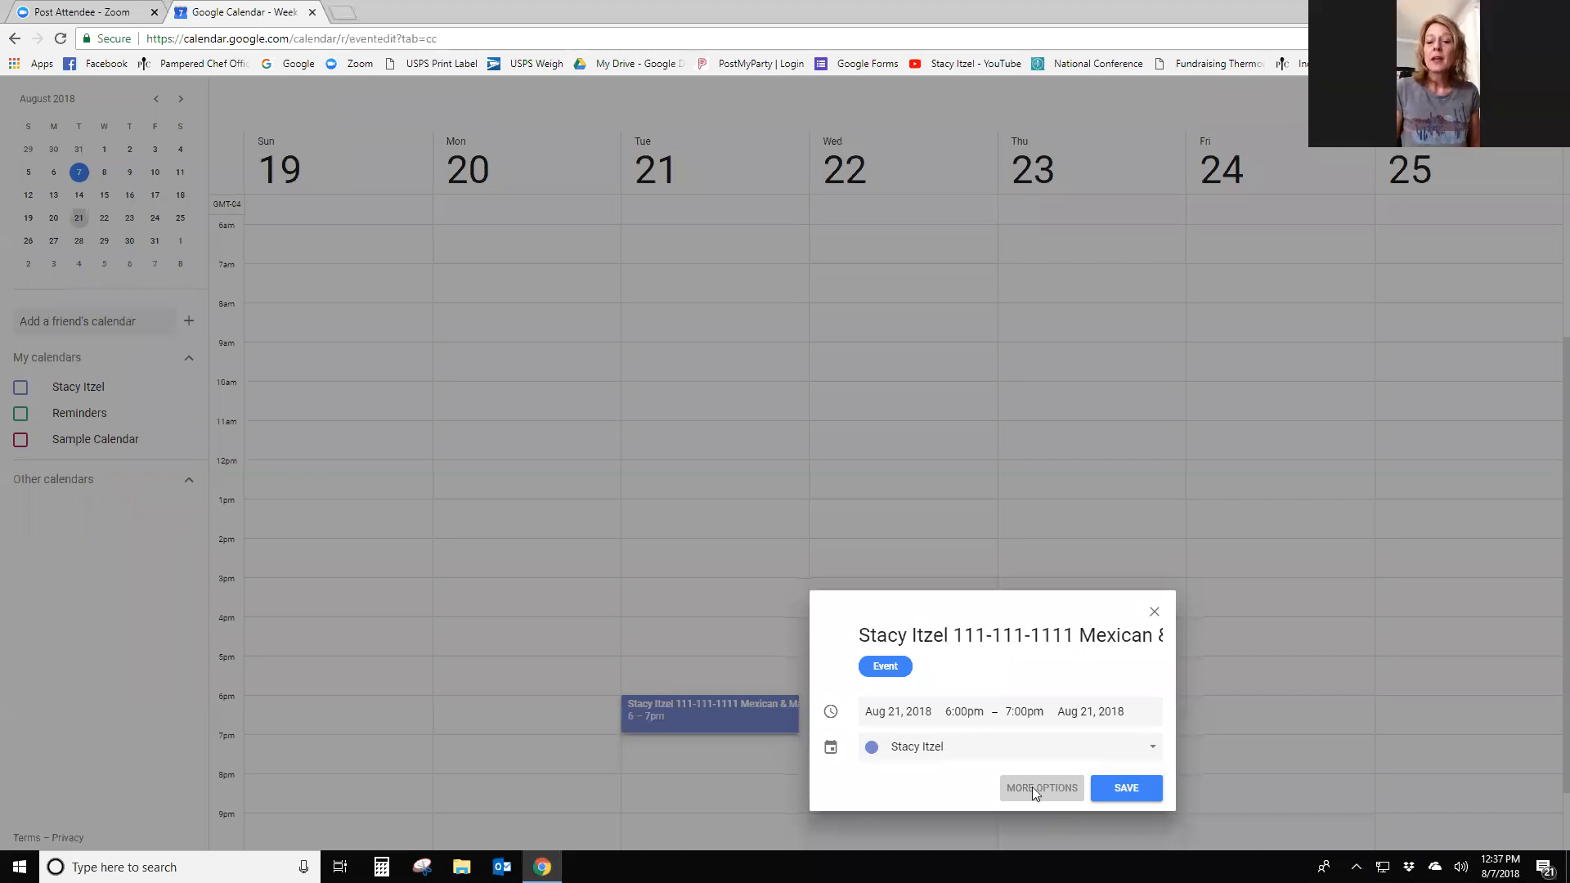
- In the party's full details, correct the description's first line to 'Address' and add 'Coaching Notes'
left_click(1032, 786)
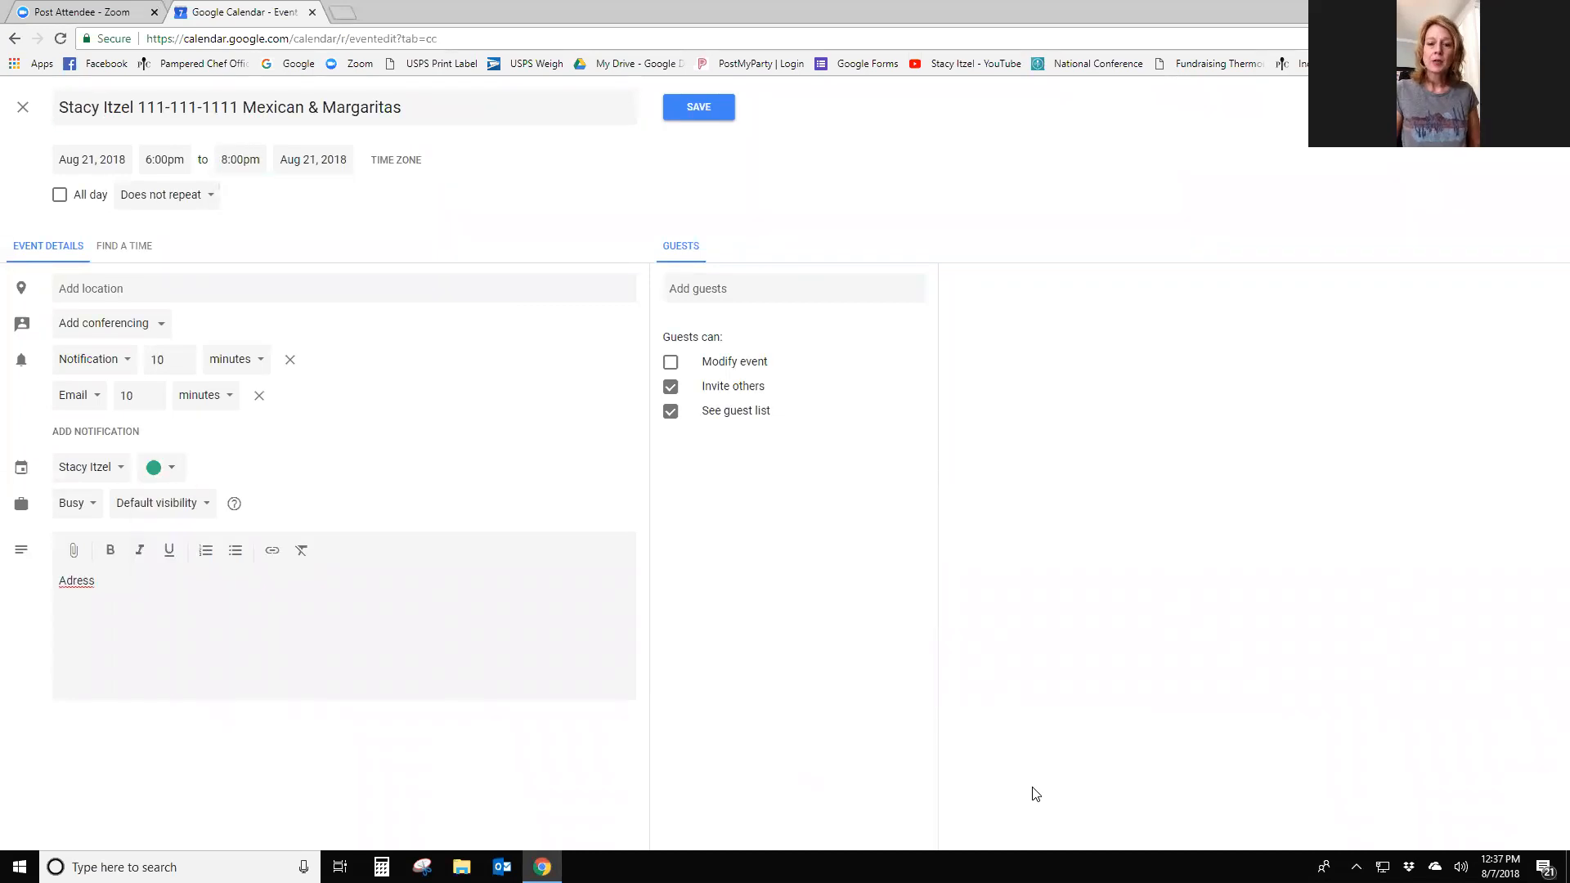
key("BackSpace")
key("BackSpace")
key("BackSpace")
key("BackSpace")
key("BackSpace")
type("dress")
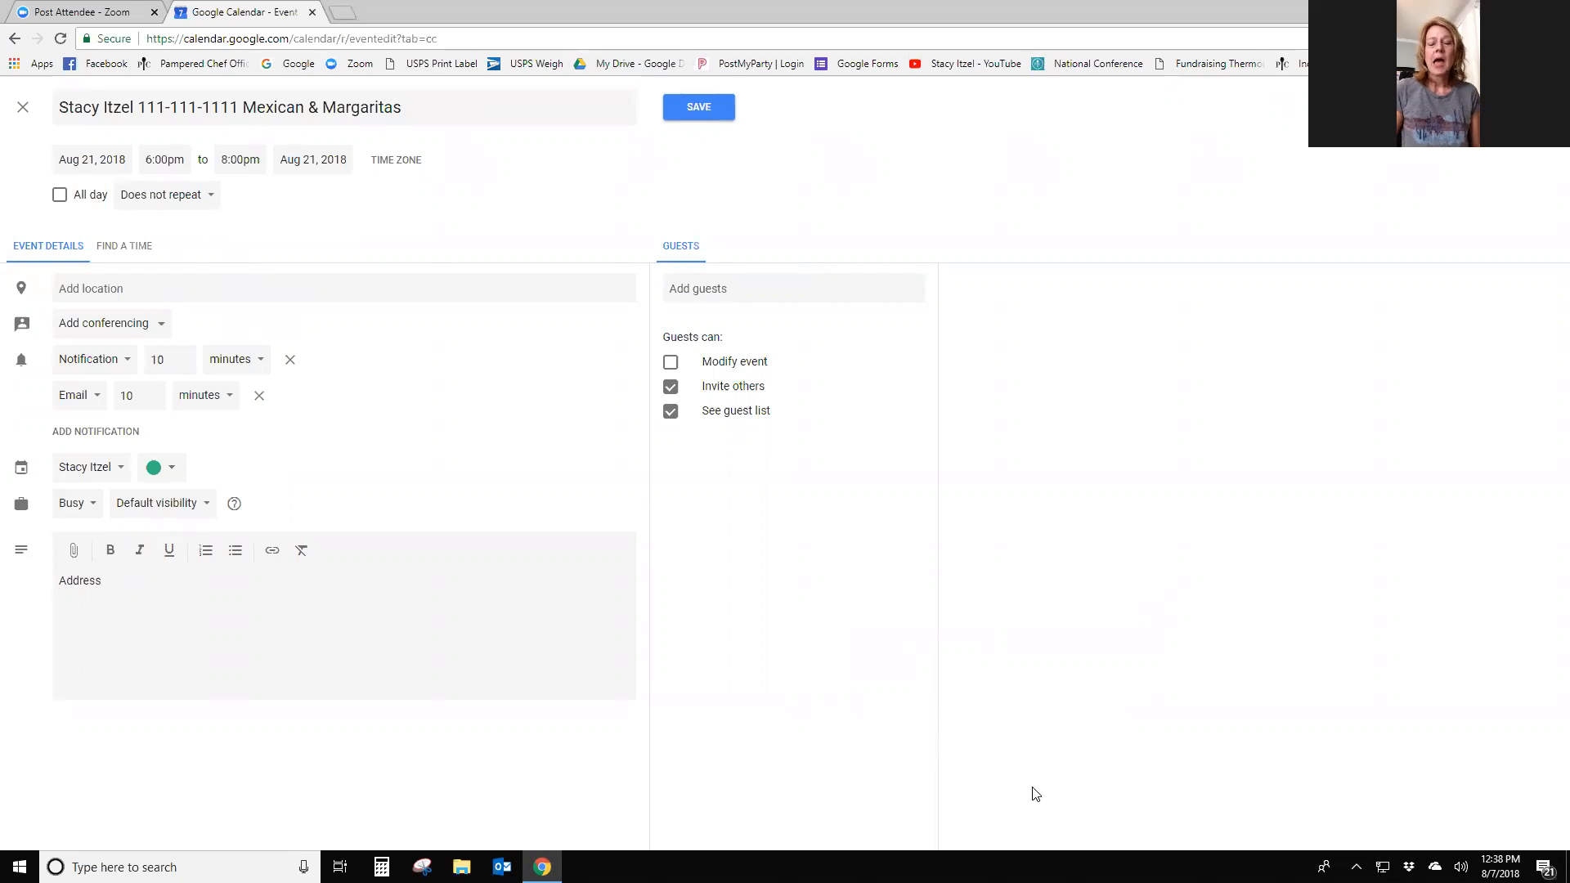
key("Return")
type("Coaching Notes")
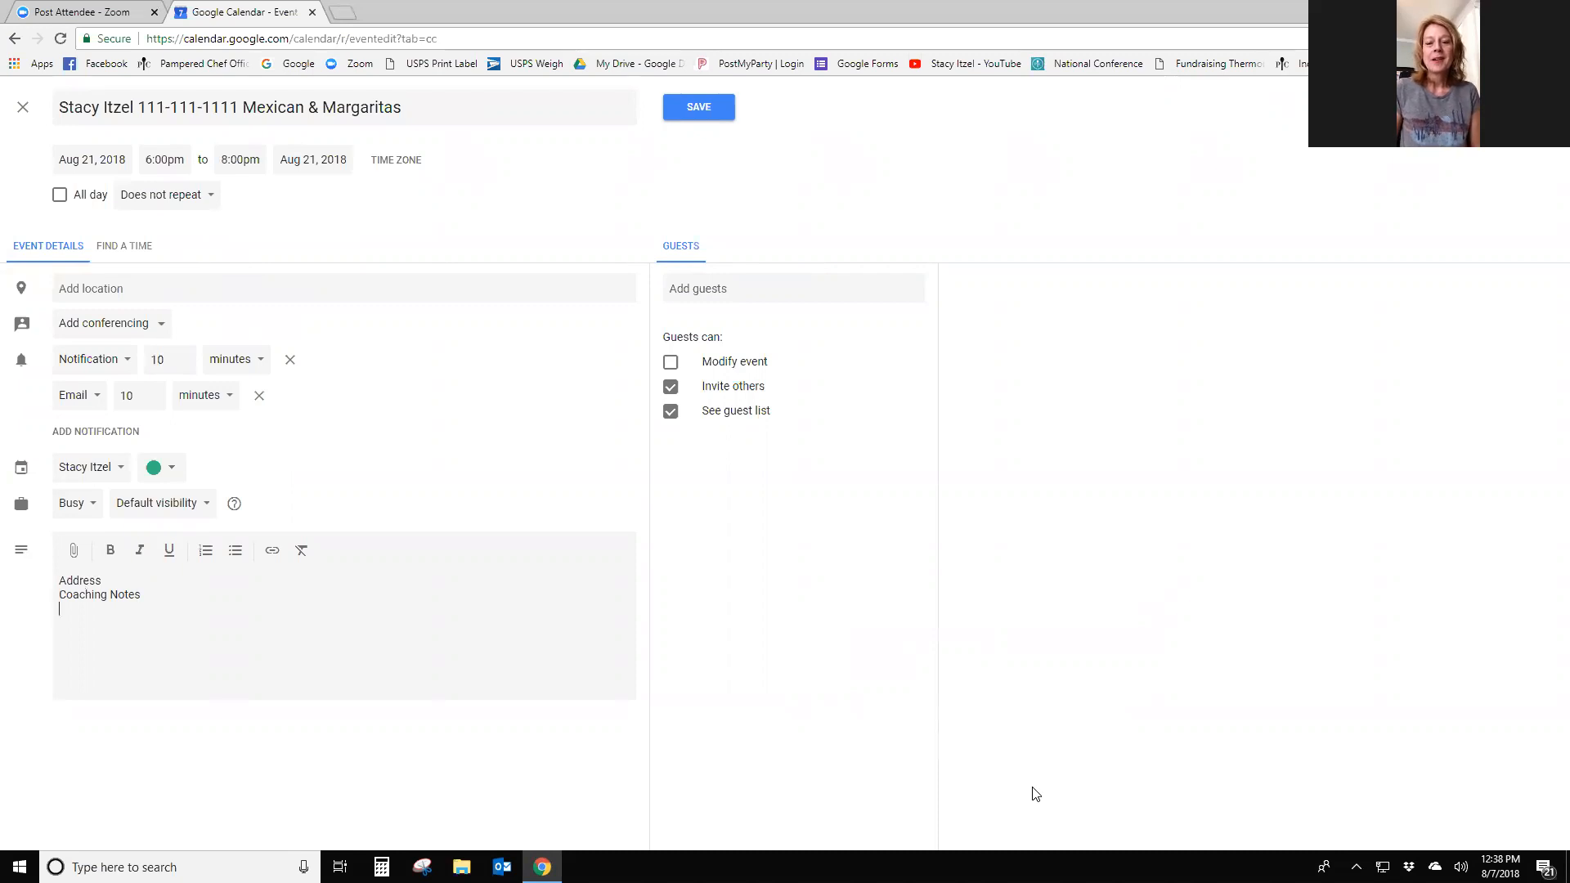
- Add 'Guest Attendance' and 'Recruit Lead? OPP?' lines to the description
key("Return")
type("Guest Li")
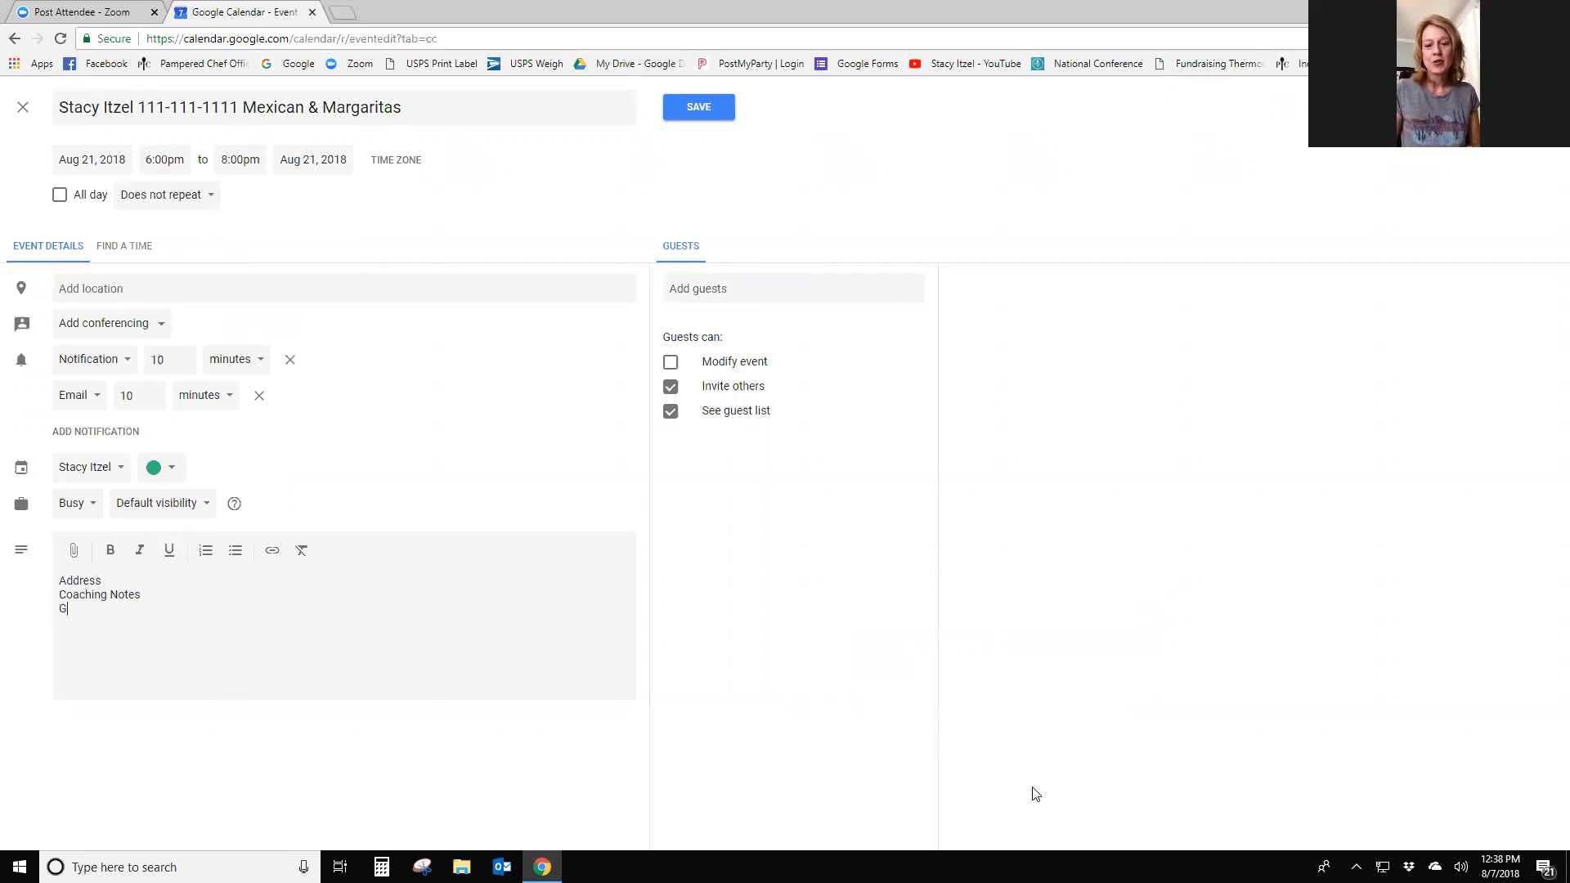
key("BackSpace")
key("BackSpace")
type("Atted")
key("BackSpace")
type("ndance")
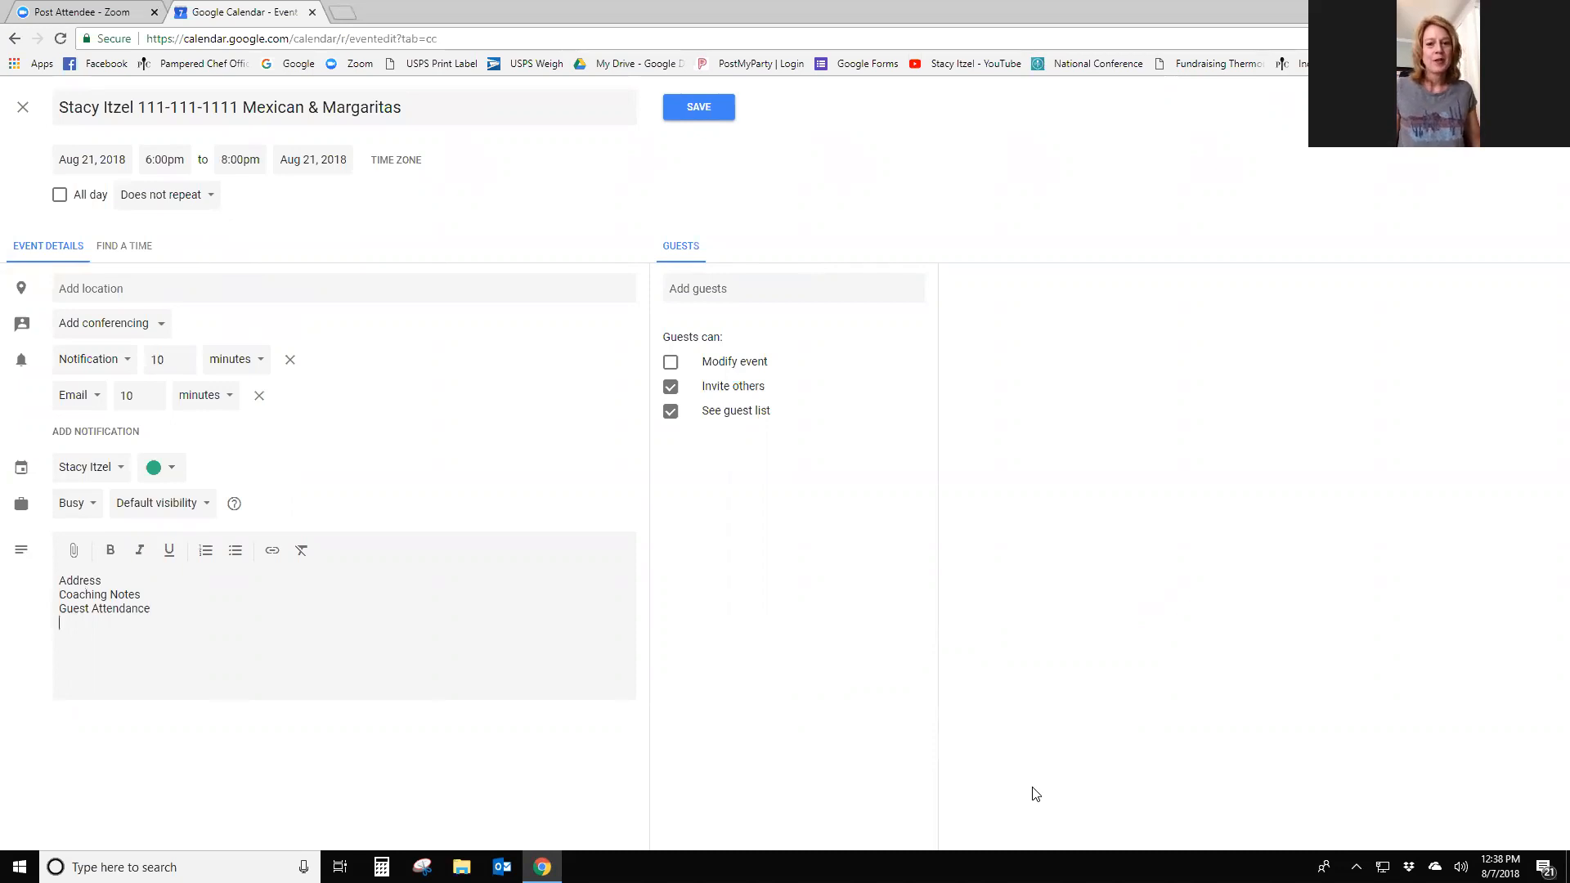
key("Return")
type("Recruit Lead?  OPP?")
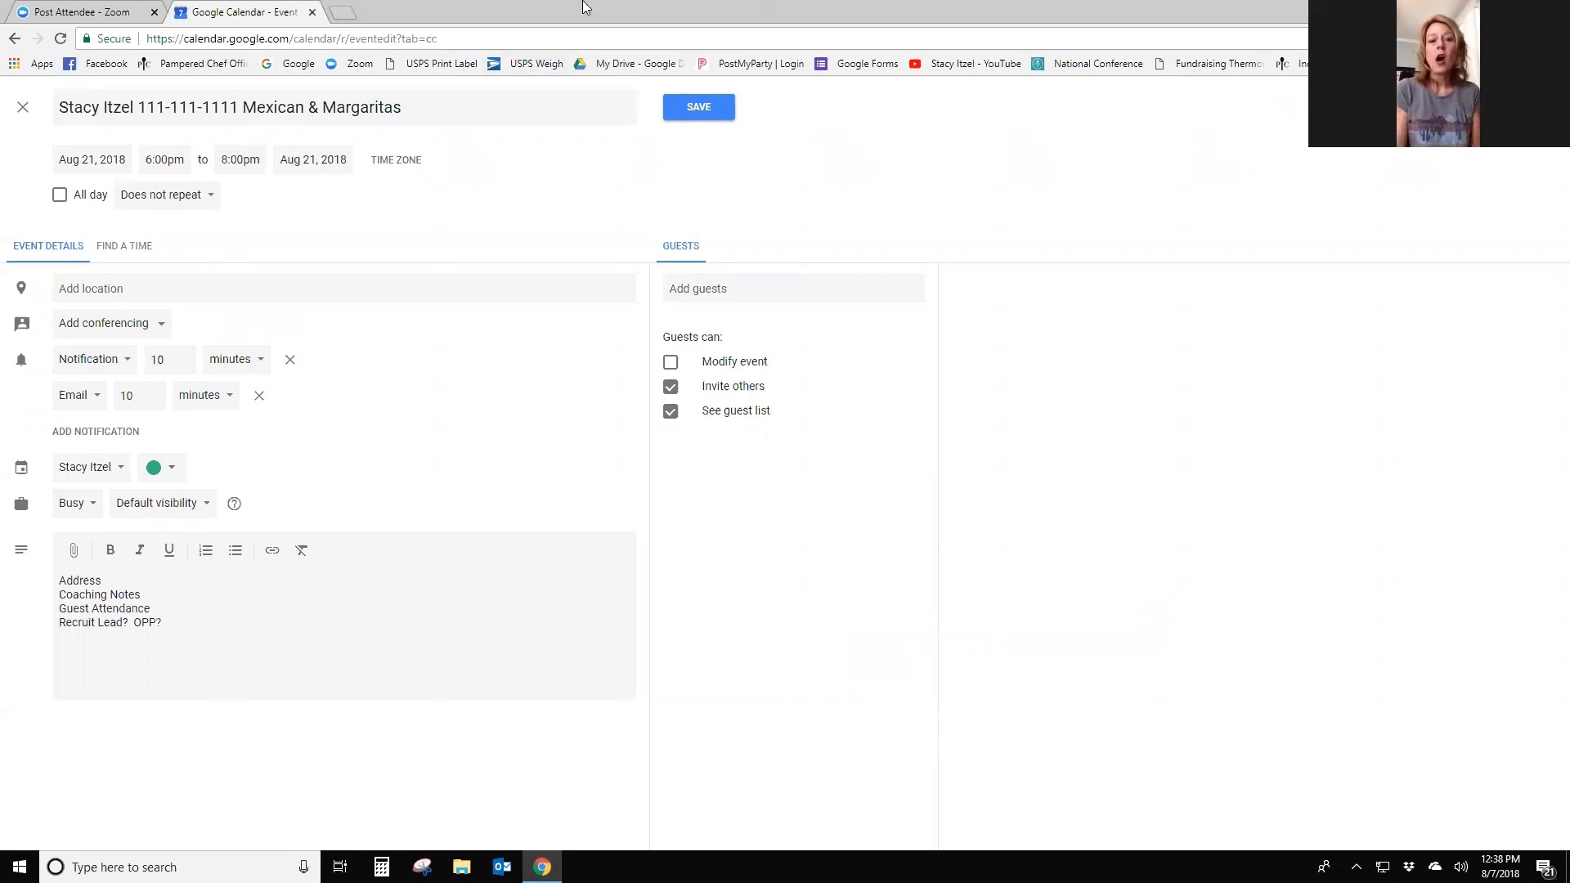
- Save the party, show Sample Calendar, hide the personal calendar, and view August 19–25
left_click(700, 111)
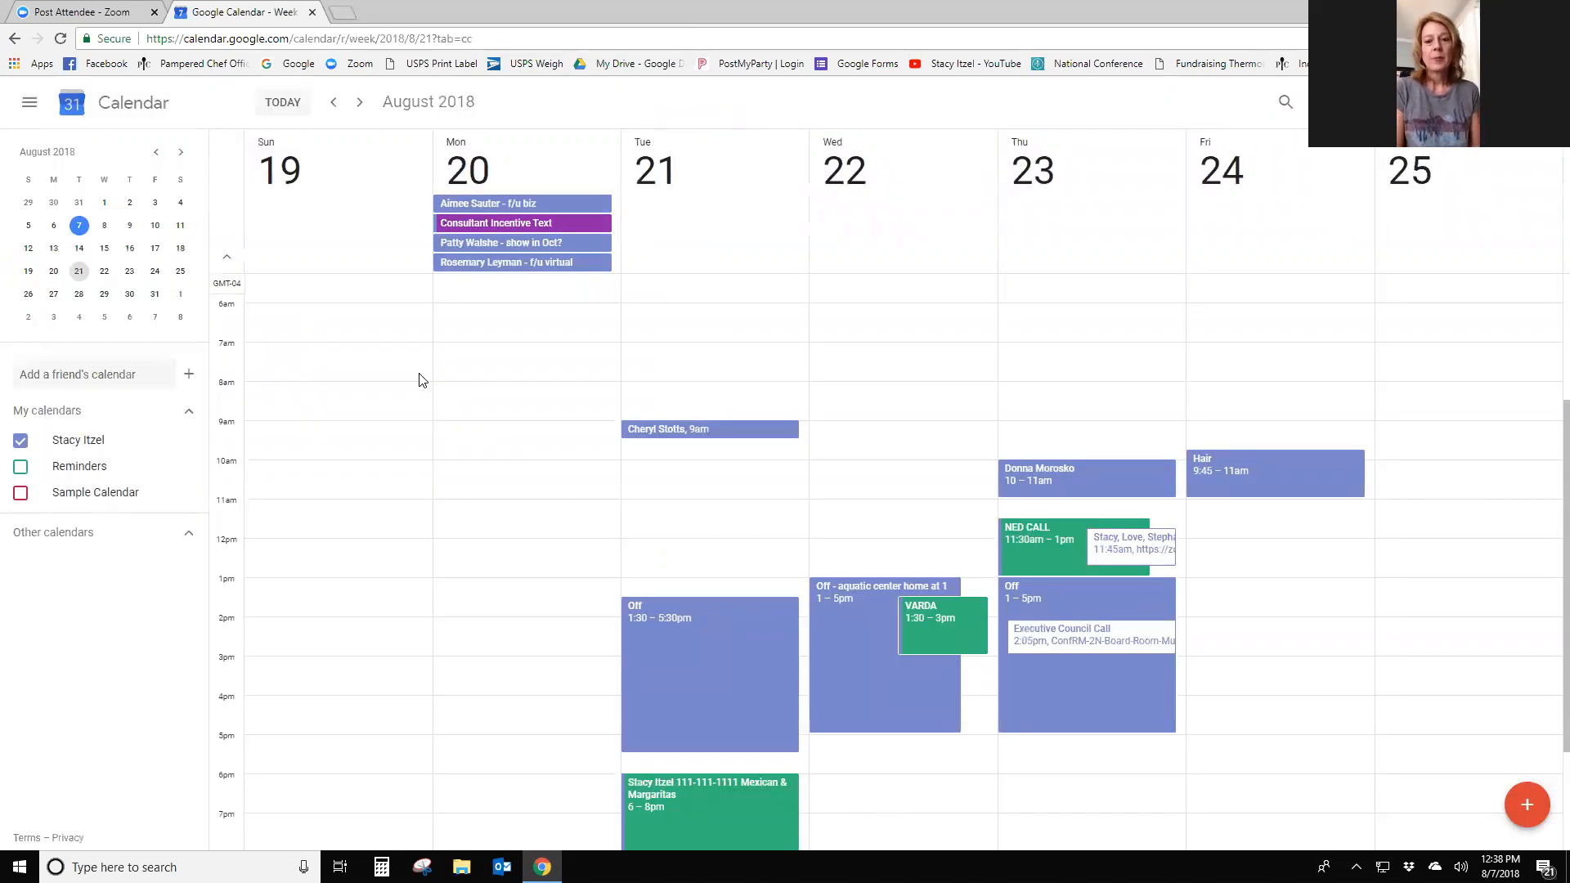
left_click(335, 103)
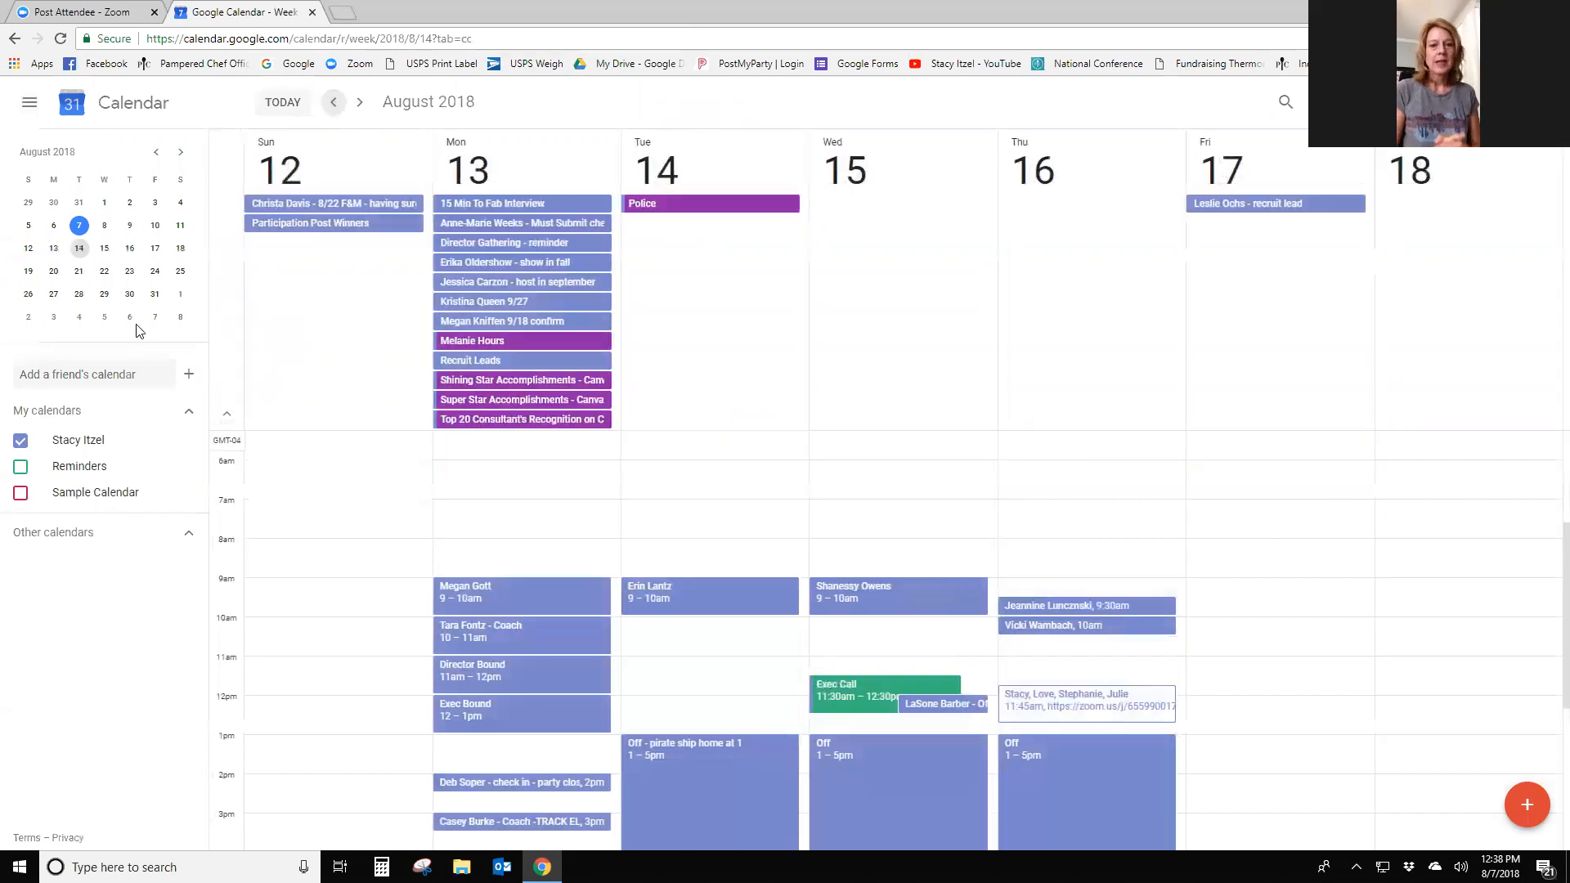
left_click(90, 495)
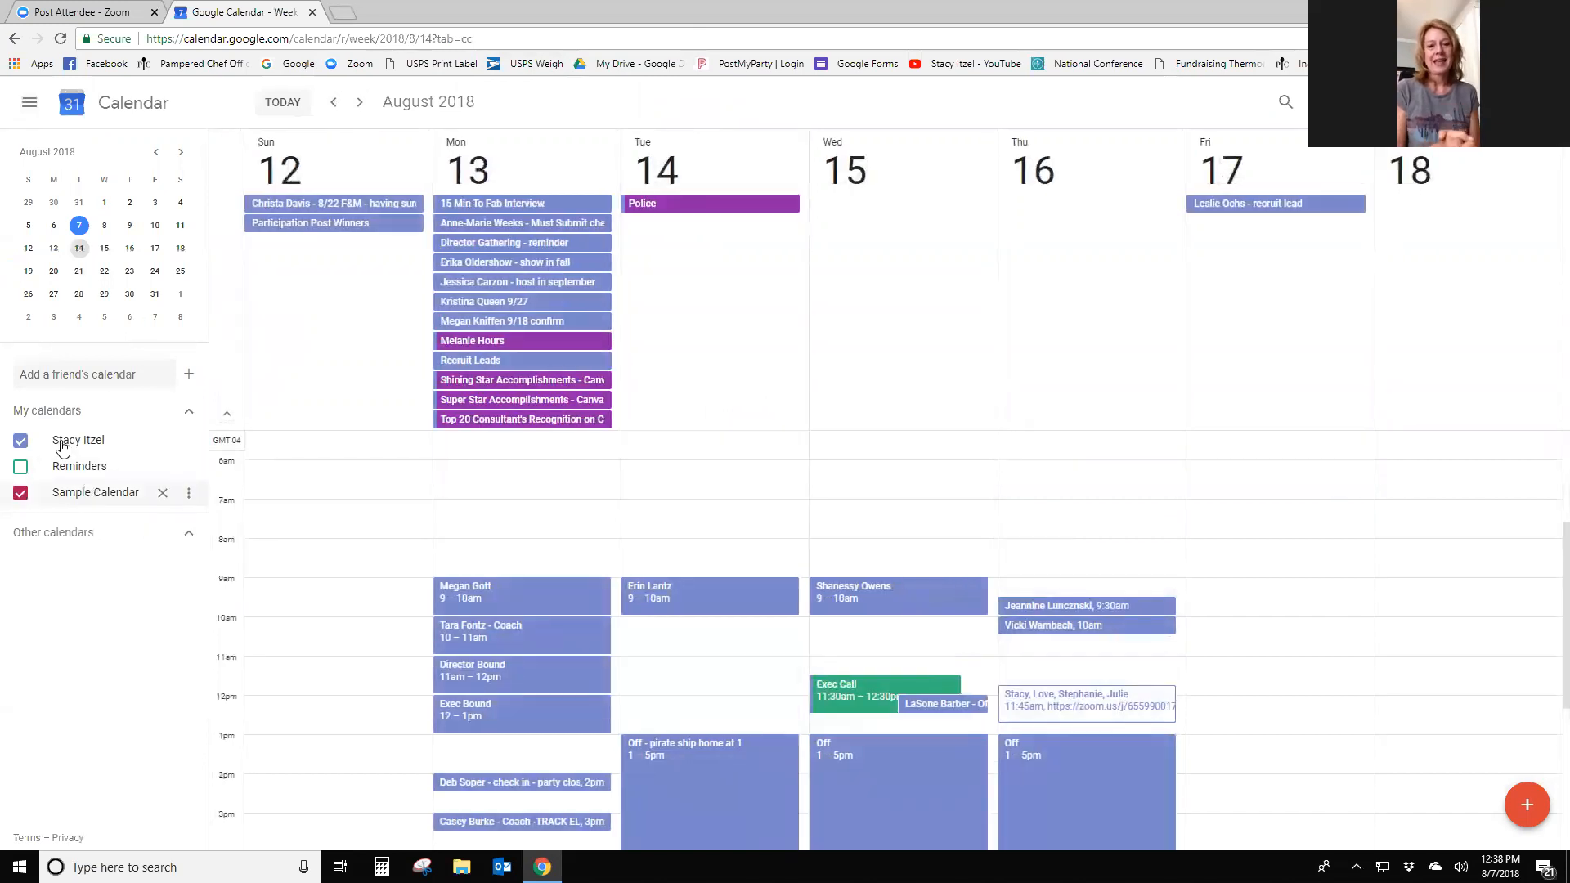
left_click(20, 441)
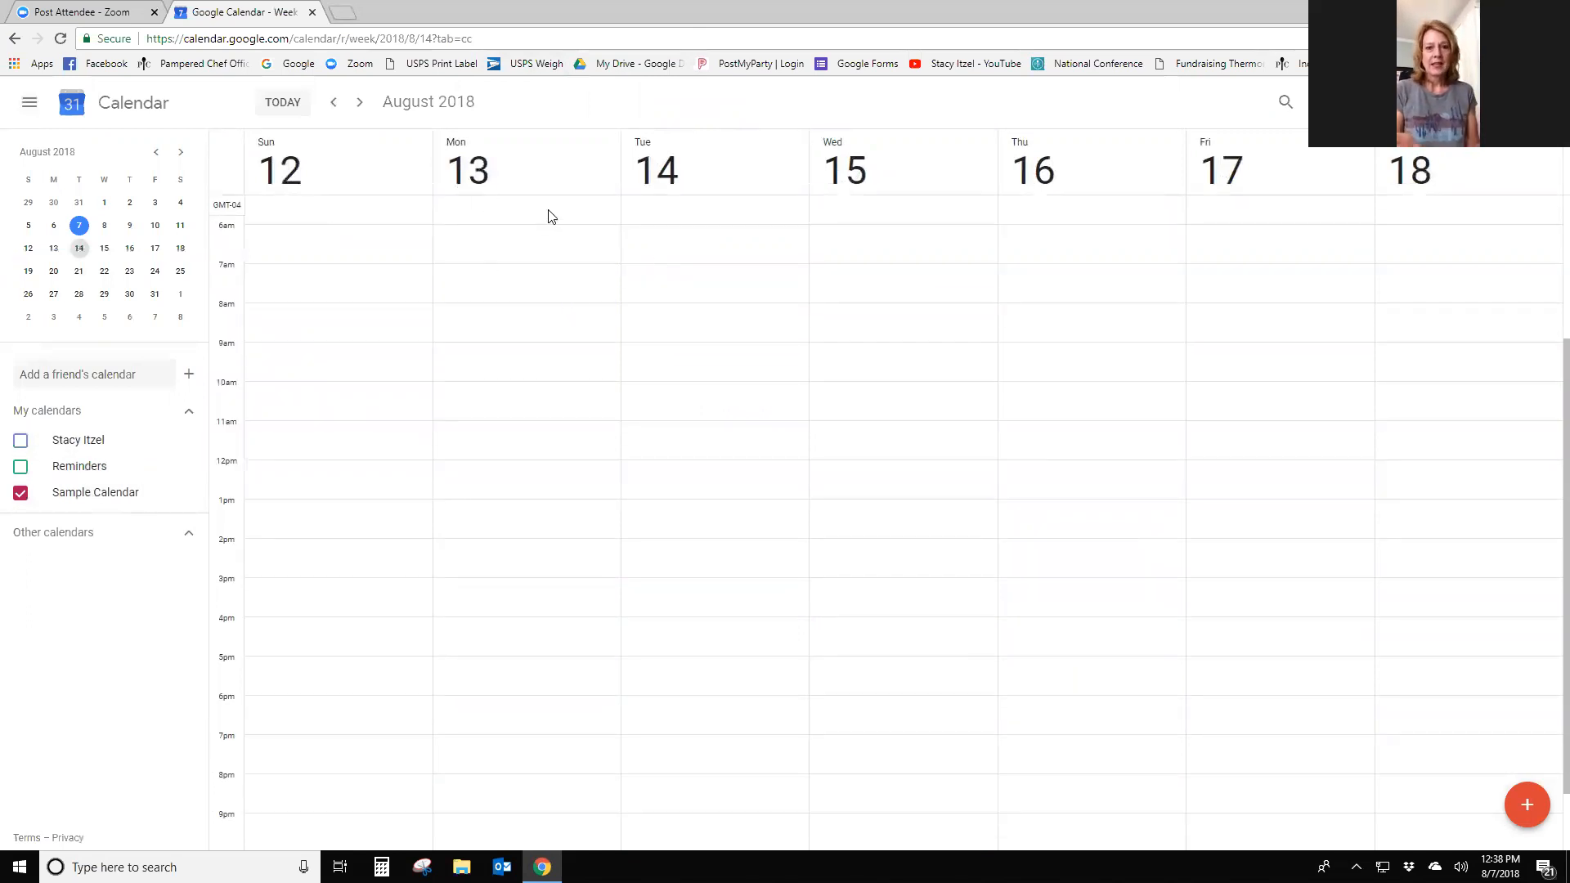
left_click(333, 103)
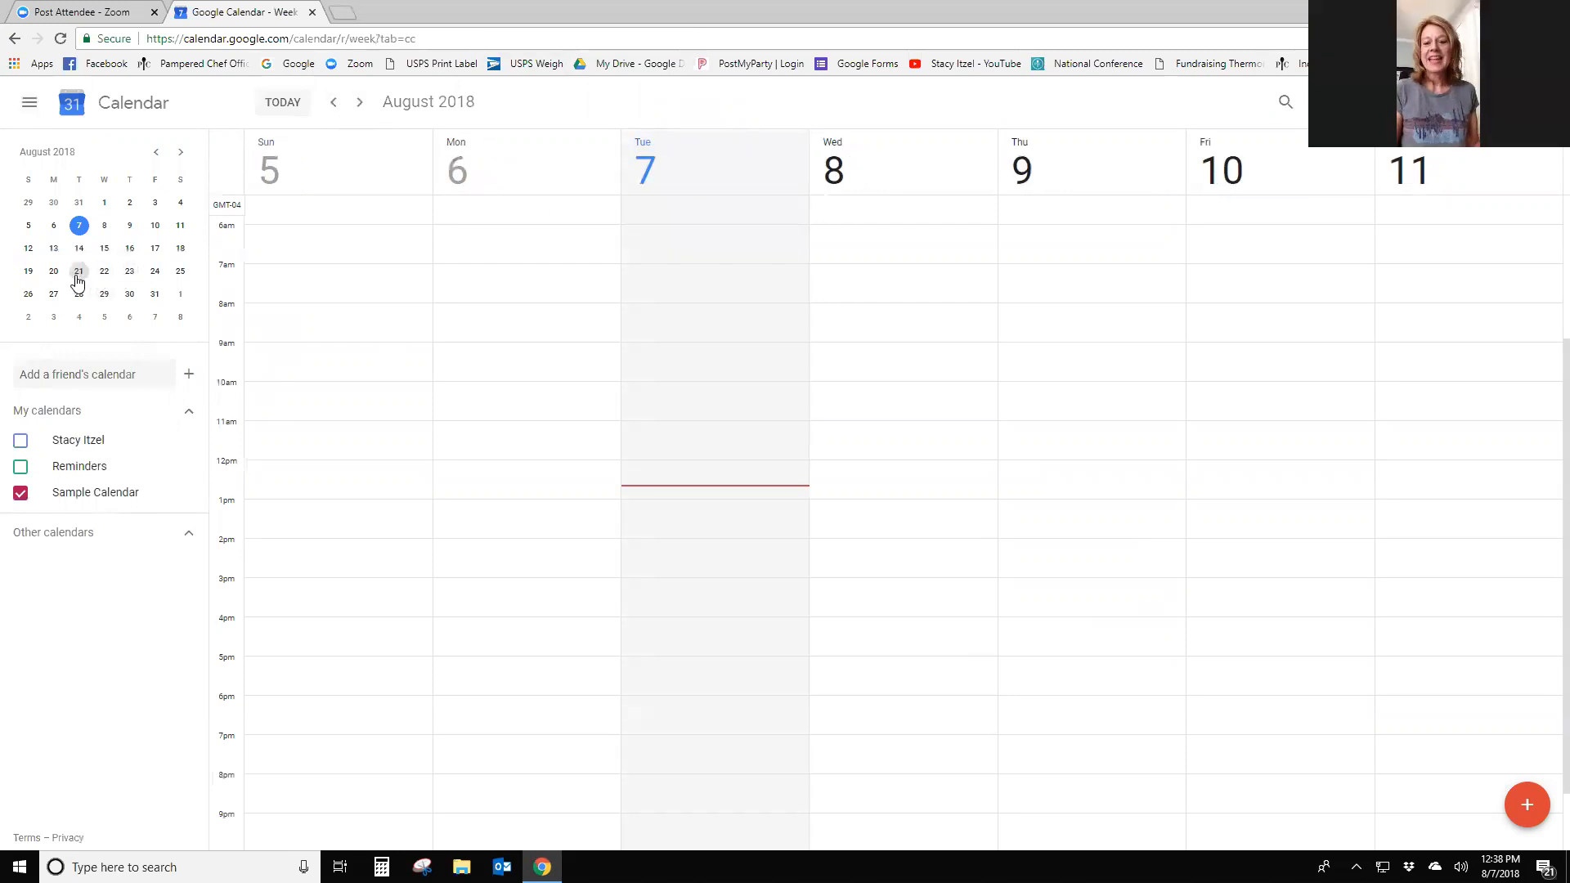
left_click(27, 271)
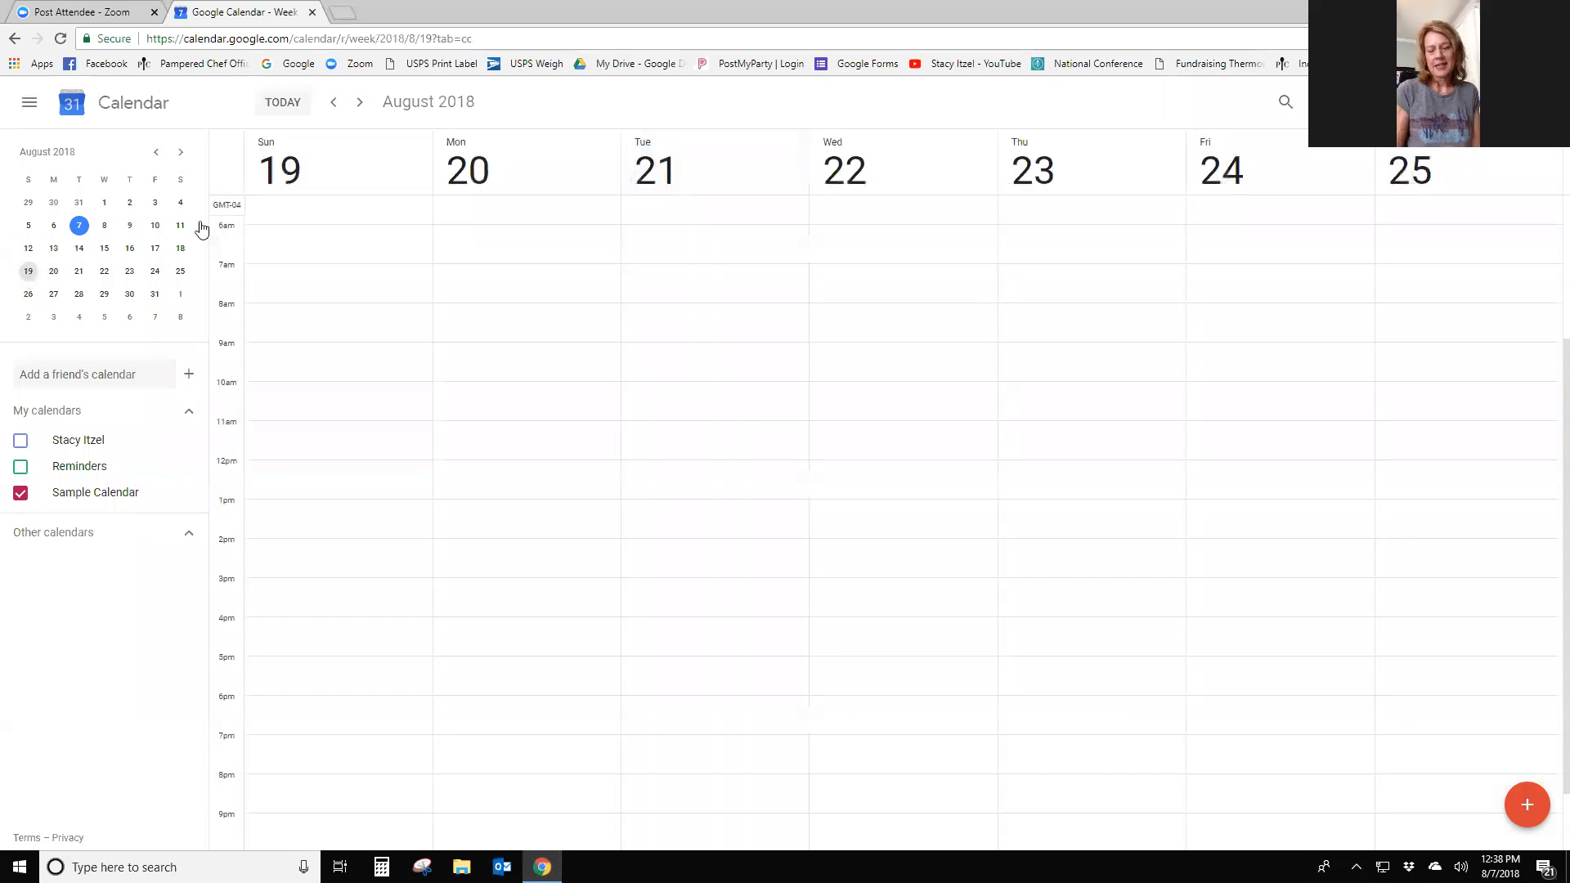
- Create an all-day 'Call' event with the host's name on Sunday, August 19
left_click(325, 164)
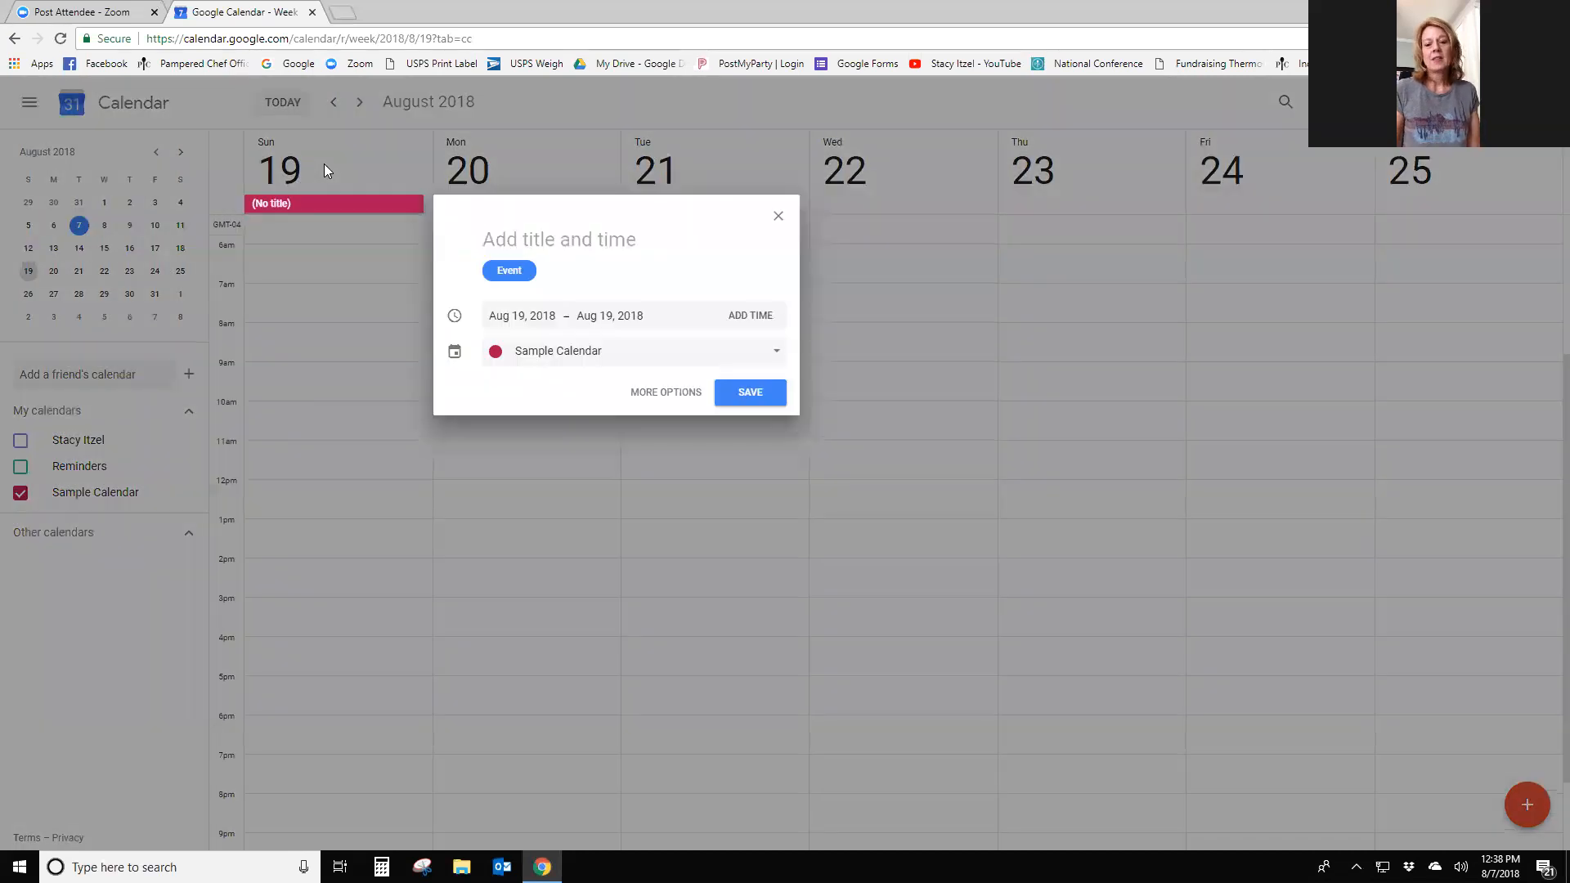
type("Call Stacy")
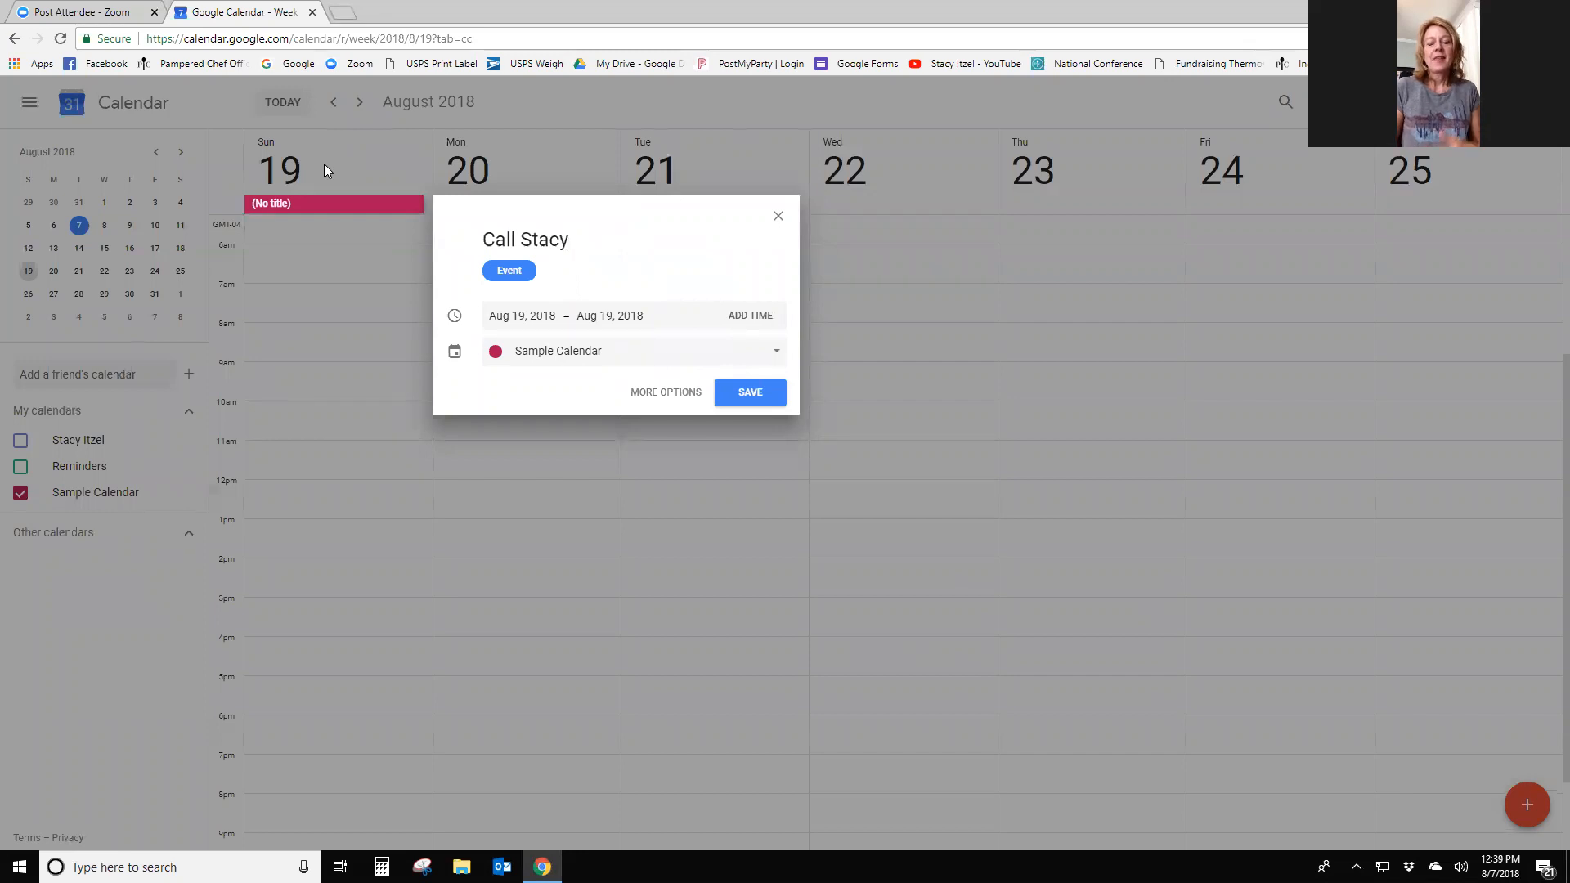
left_click(674, 392)
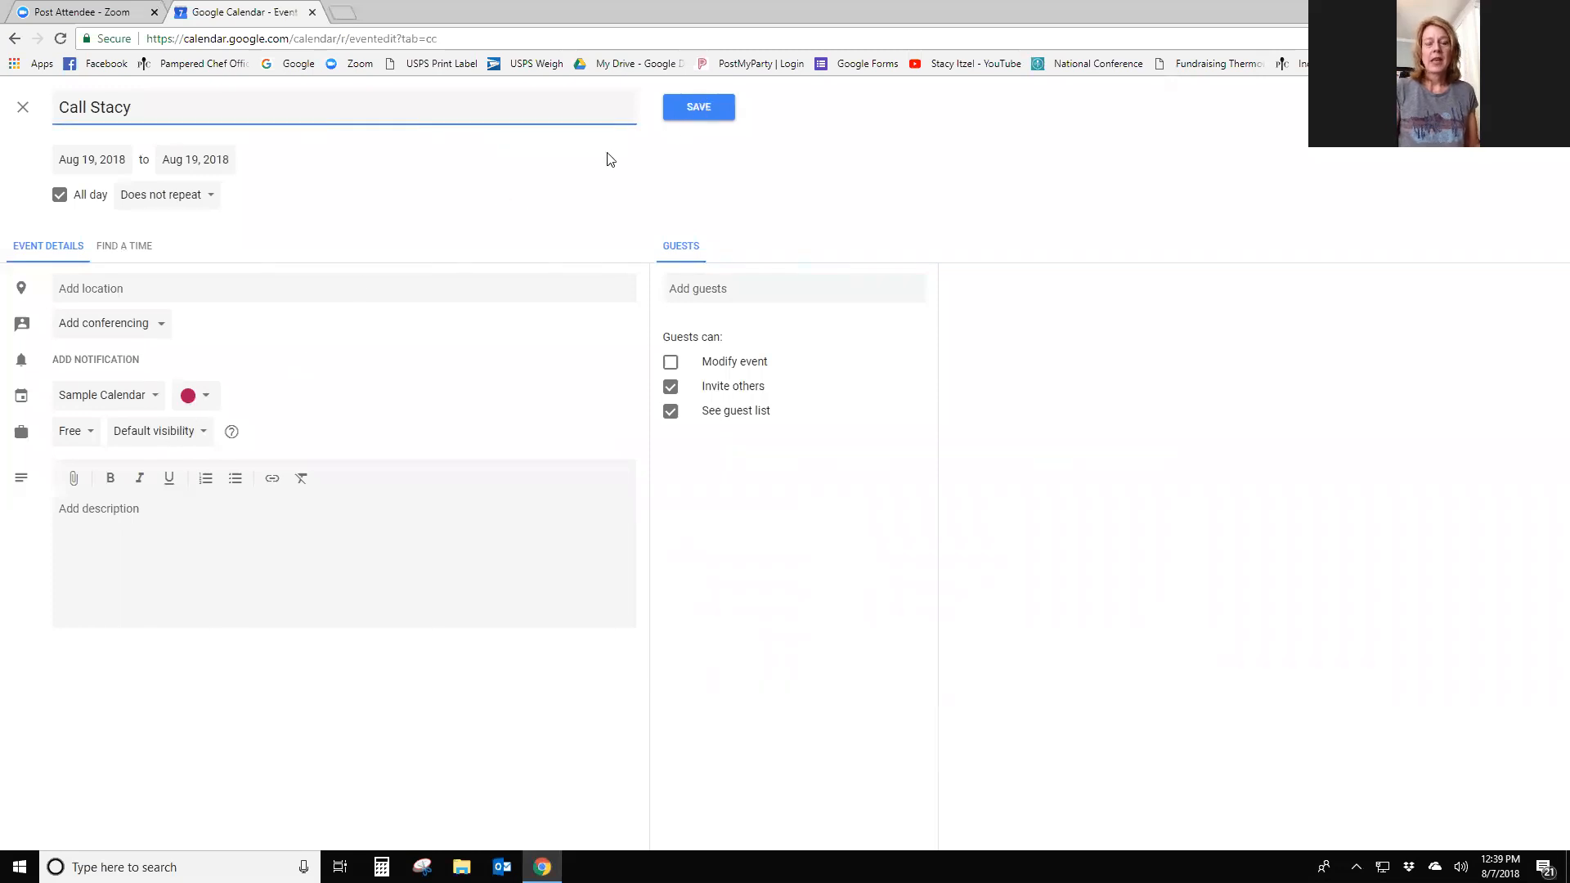
left_click(699, 106)
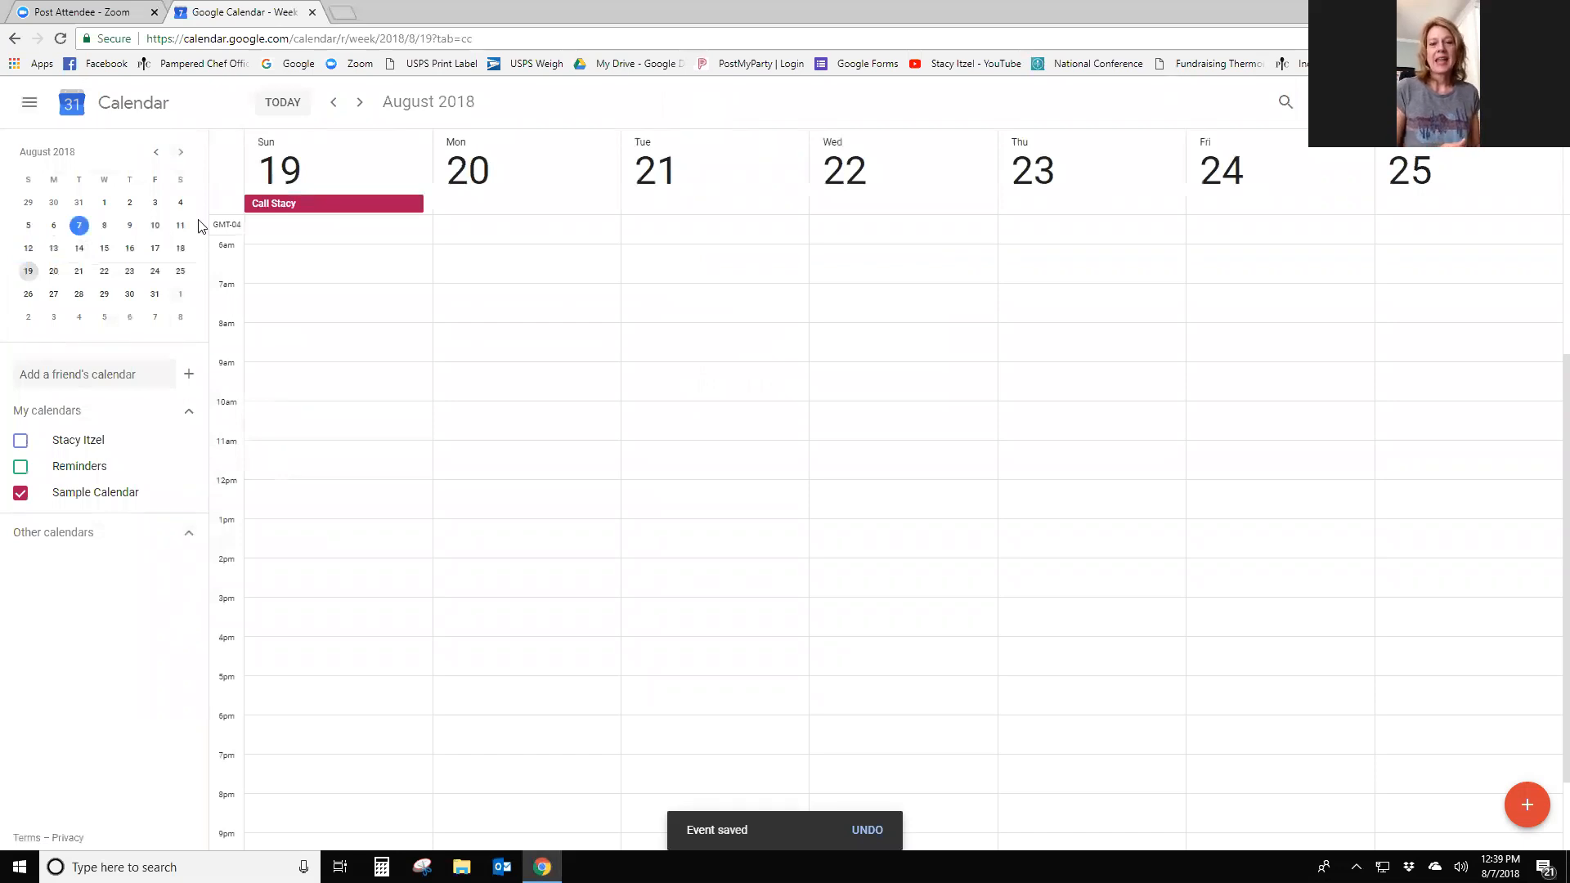
- Create the all-day 'Coach … Call 2' event, with the host's name, on Sunday, August 12
left_click(29, 250)
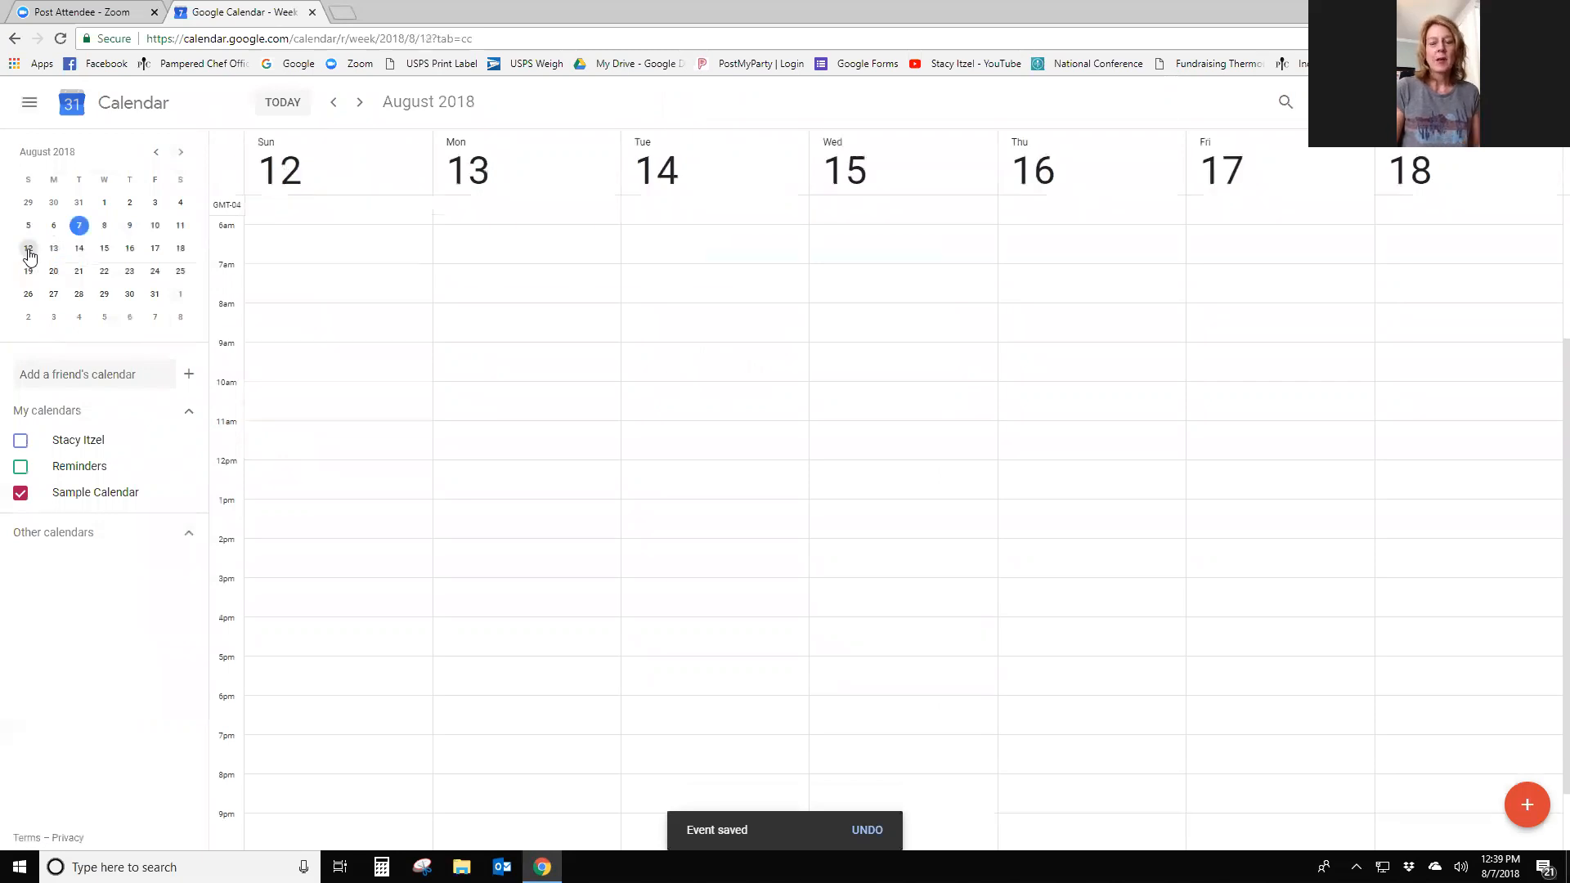
left_click(341, 181)
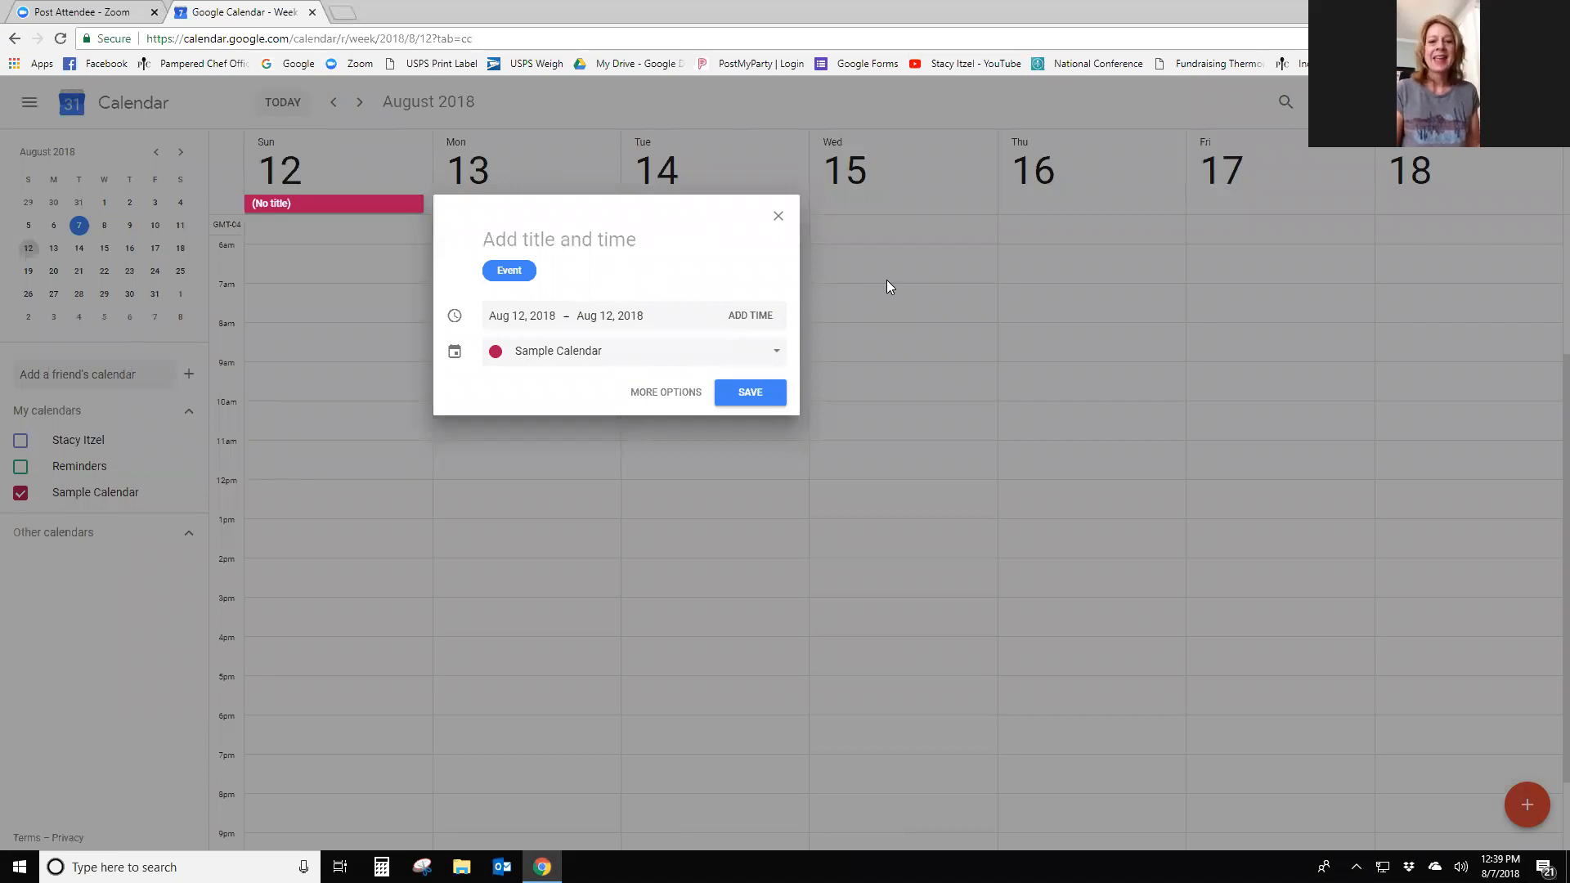
type("Coach STac")
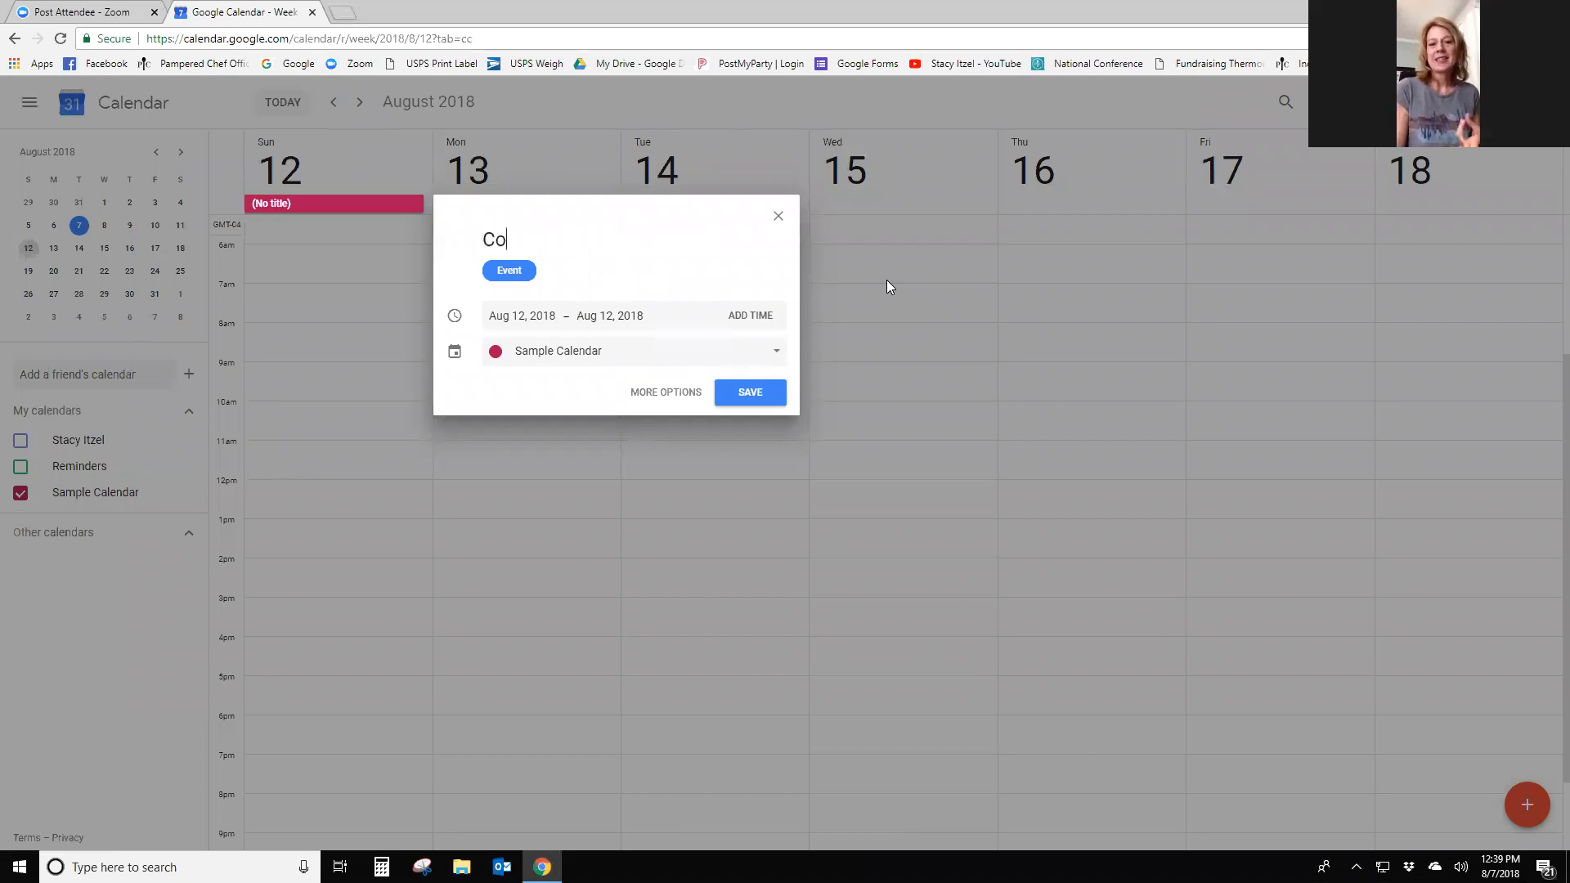
key("BackSpace")
key("BackSpace")
key("BackSpace")
type("tacy Call 2")
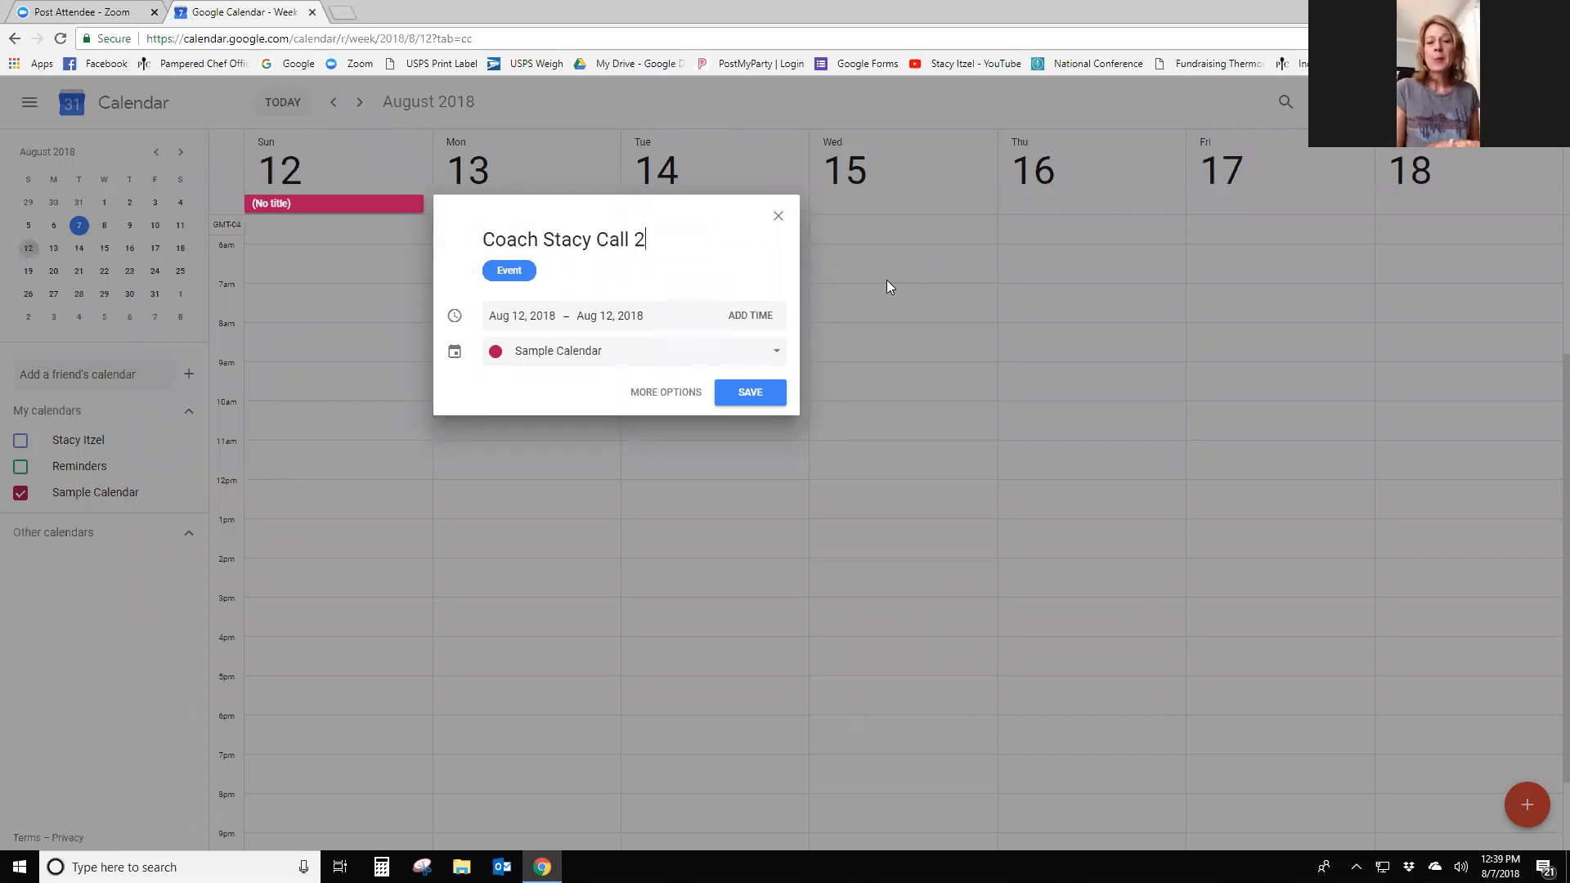
left_click(736, 391)
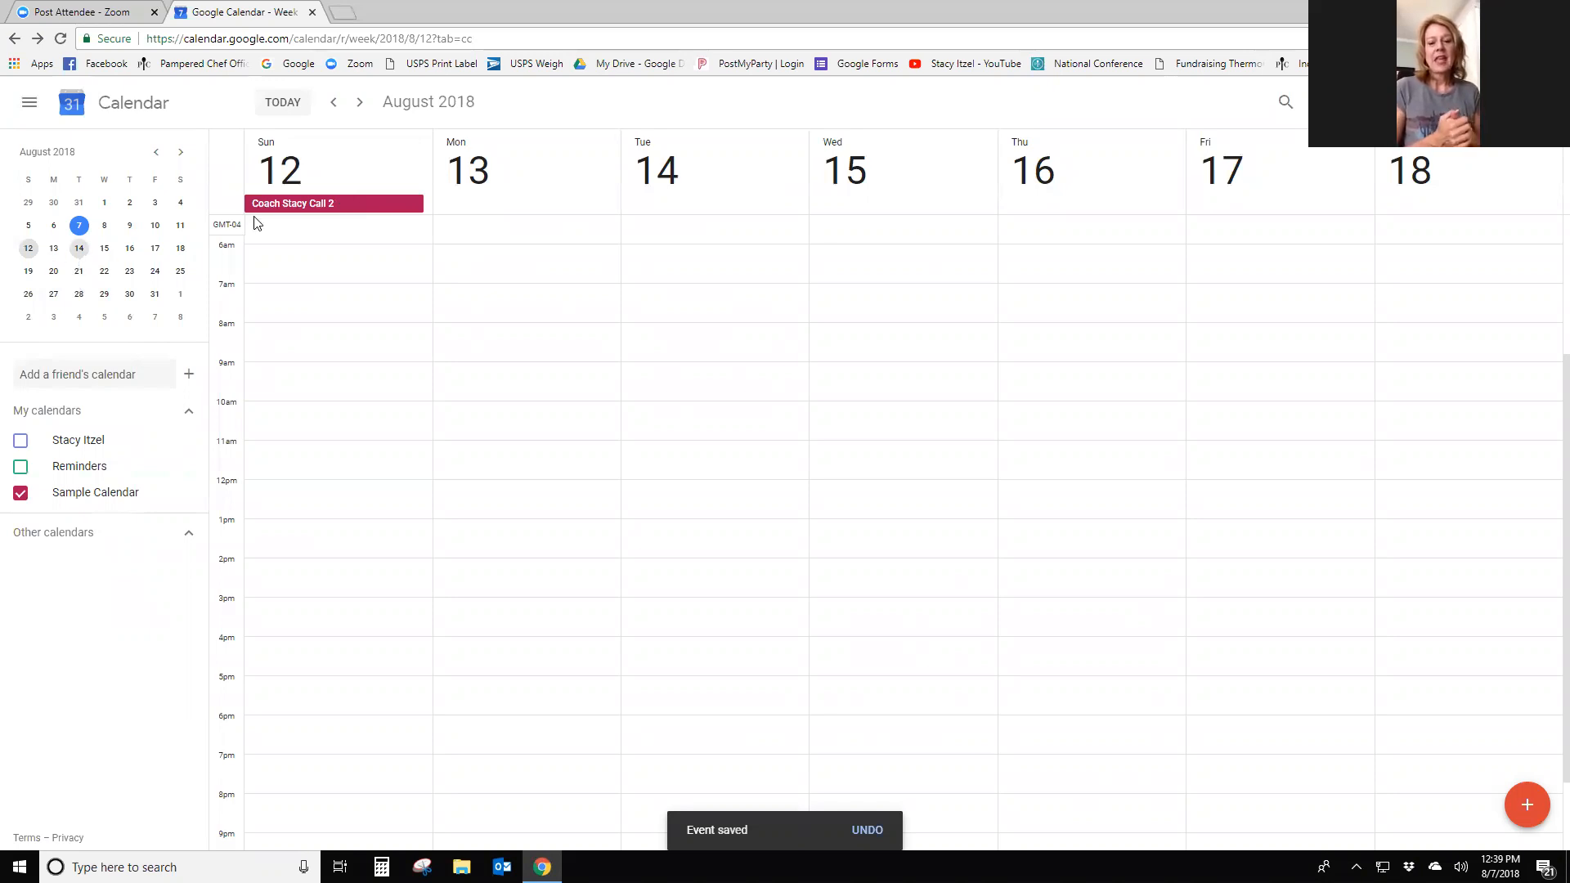
- Move the coaching call 2 event to Tuesday, August 14
left_click(351, 210)
left_click(454, 302)
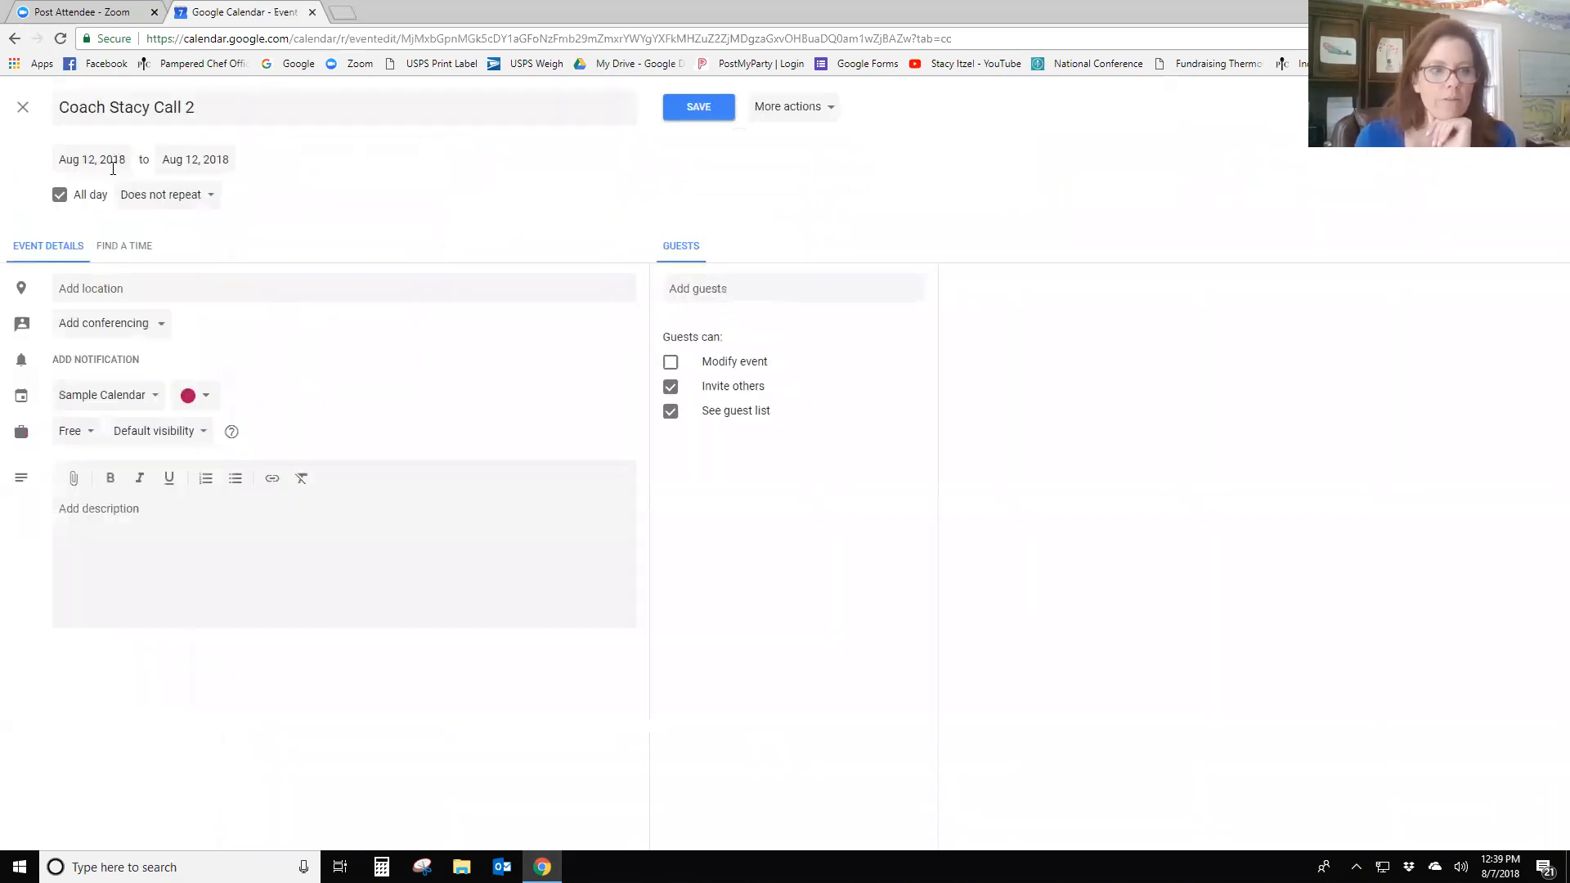
left_click(116, 161)
left_click(140, 293)
left_click(697, 105)
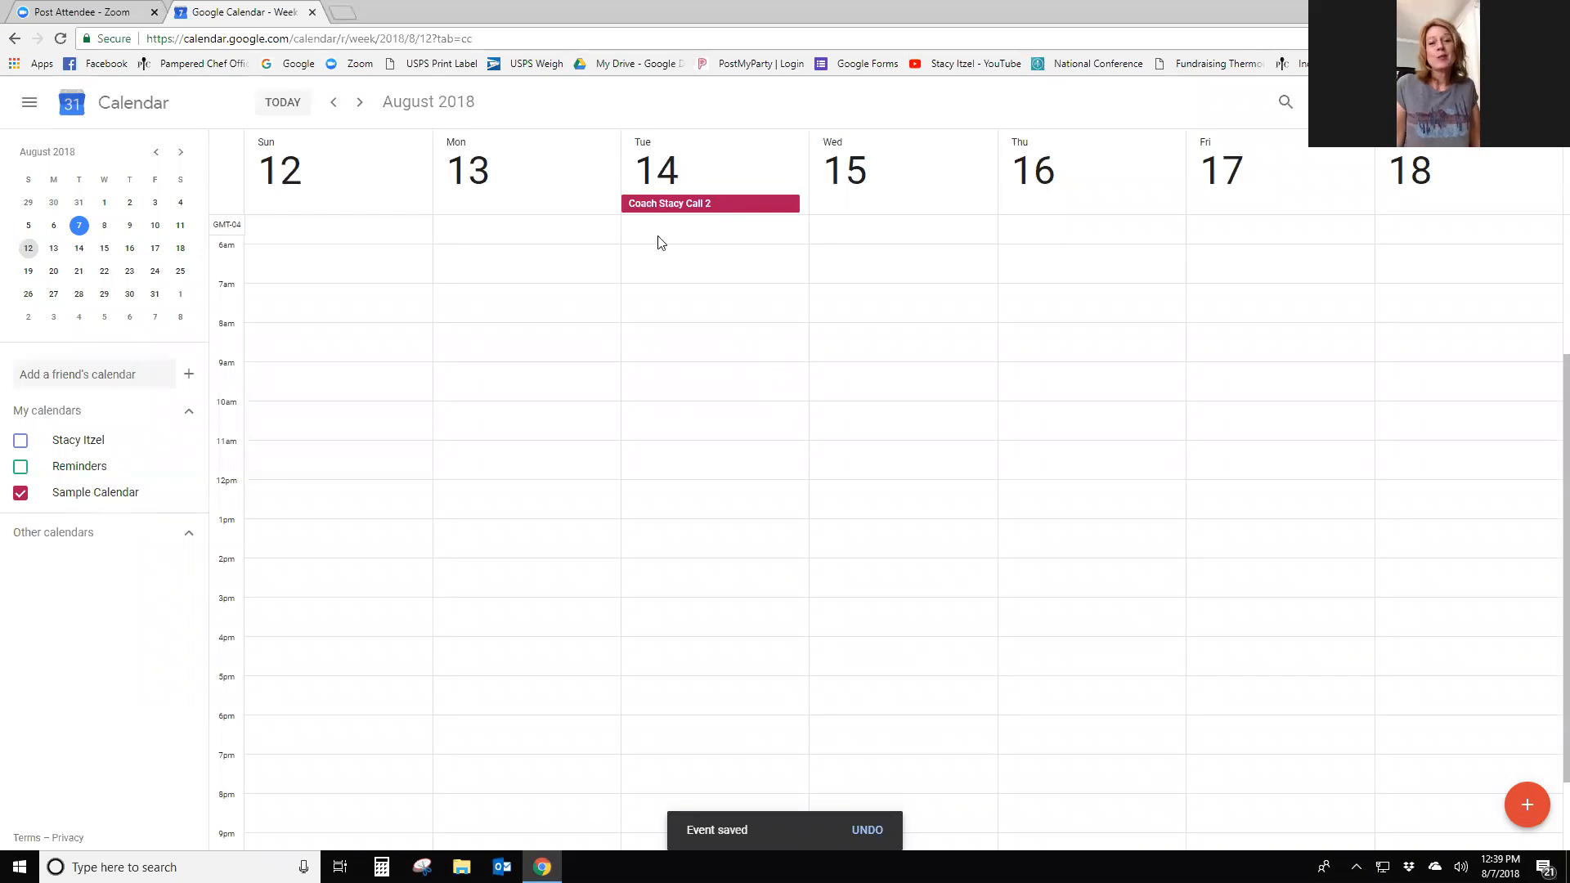
- Return the view to the current week, August 5–11, containing today
left_click(331, 106)
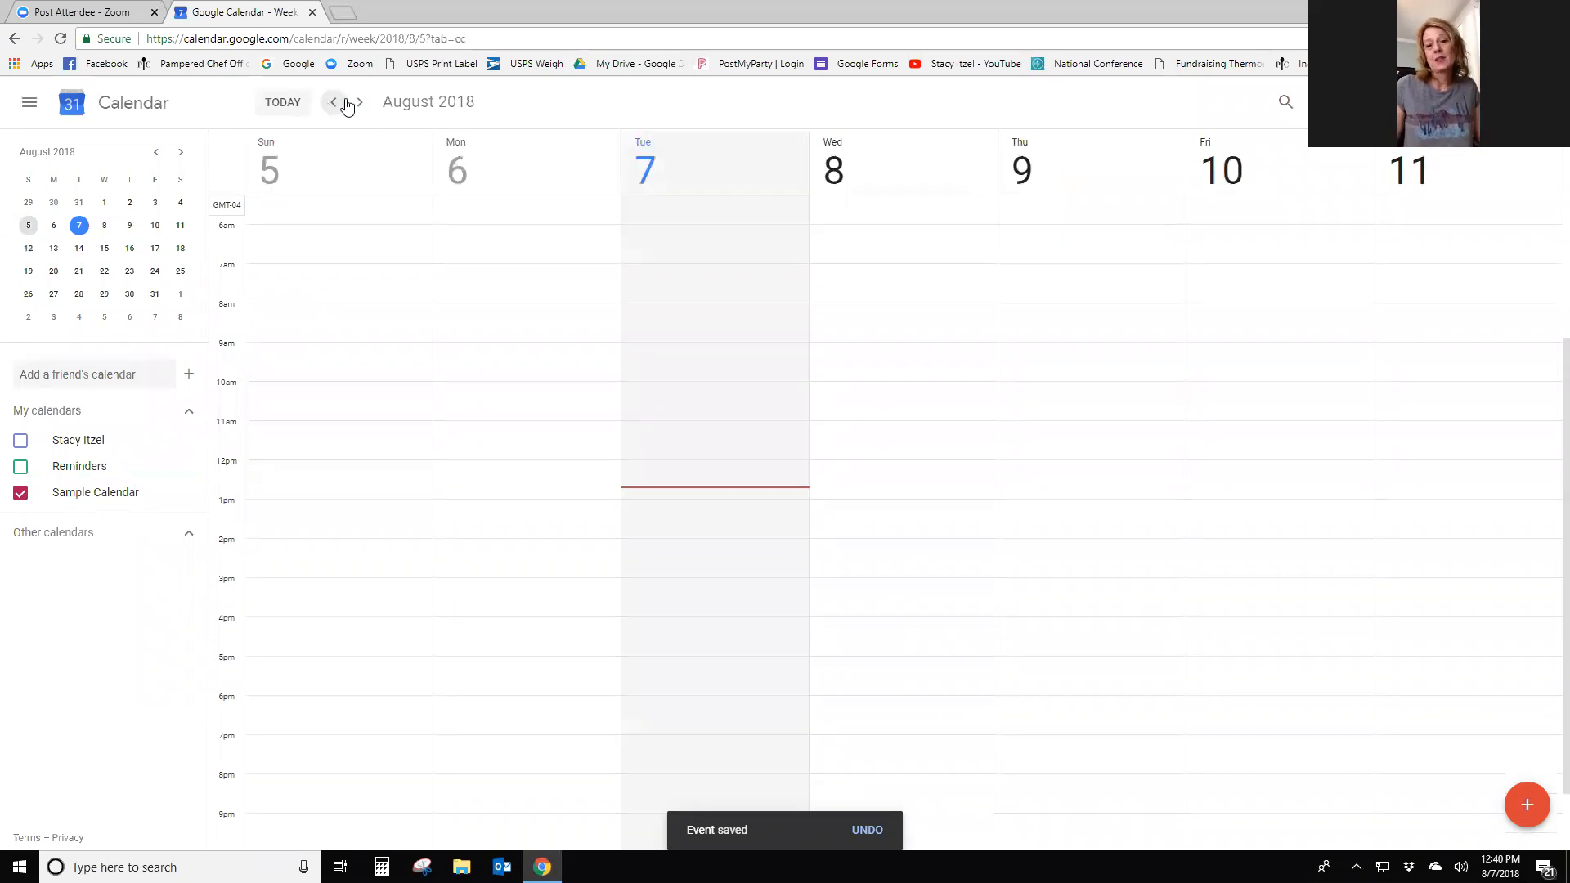
left_click(358, 105)
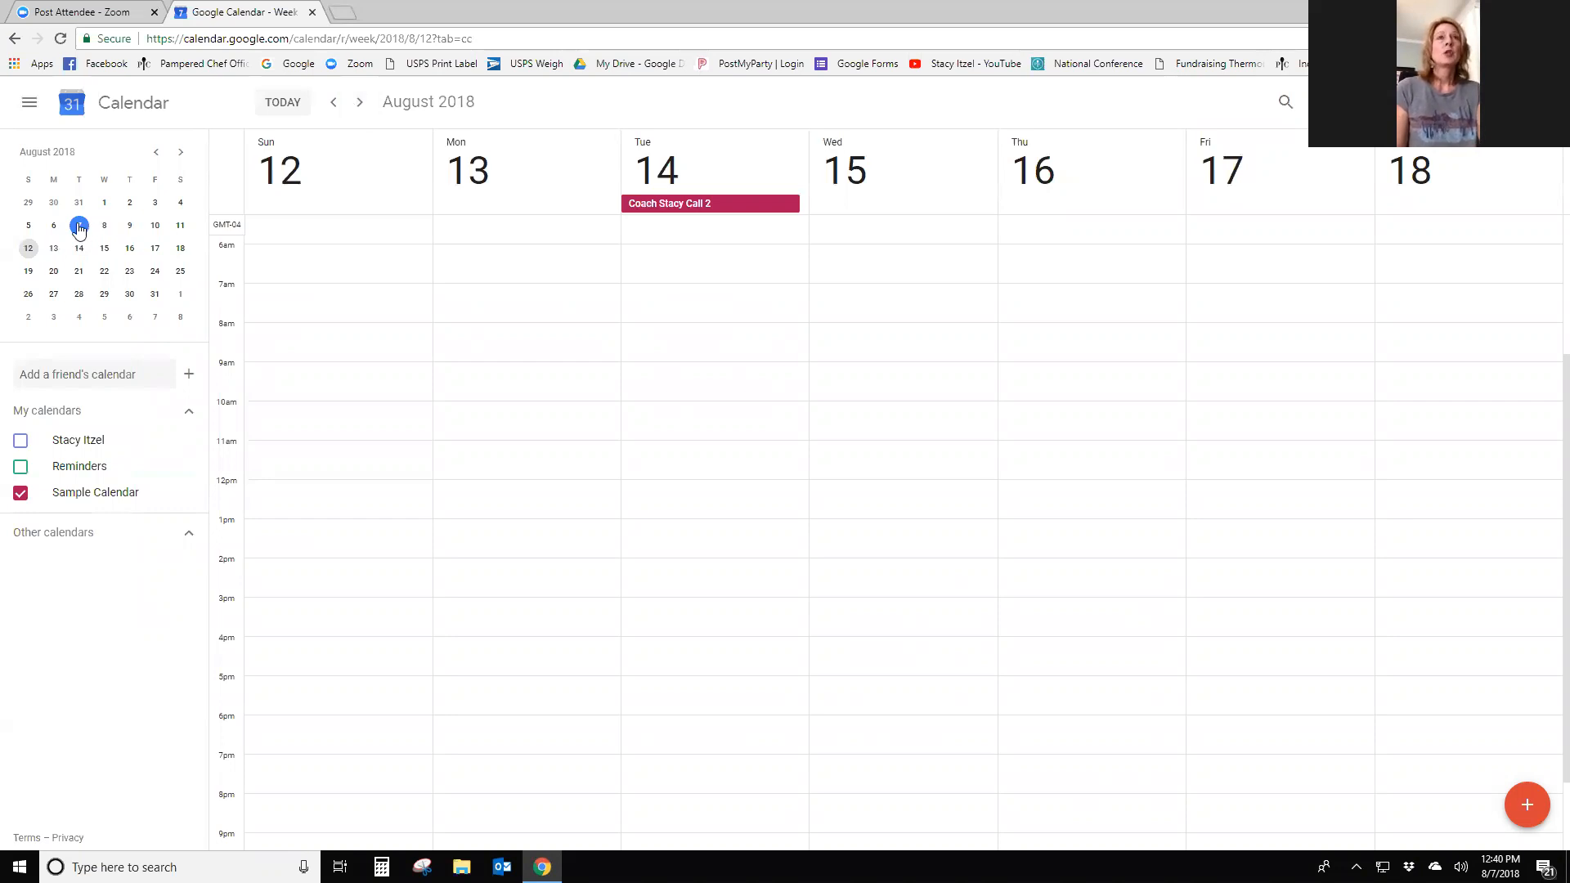
left_click(79, 226)
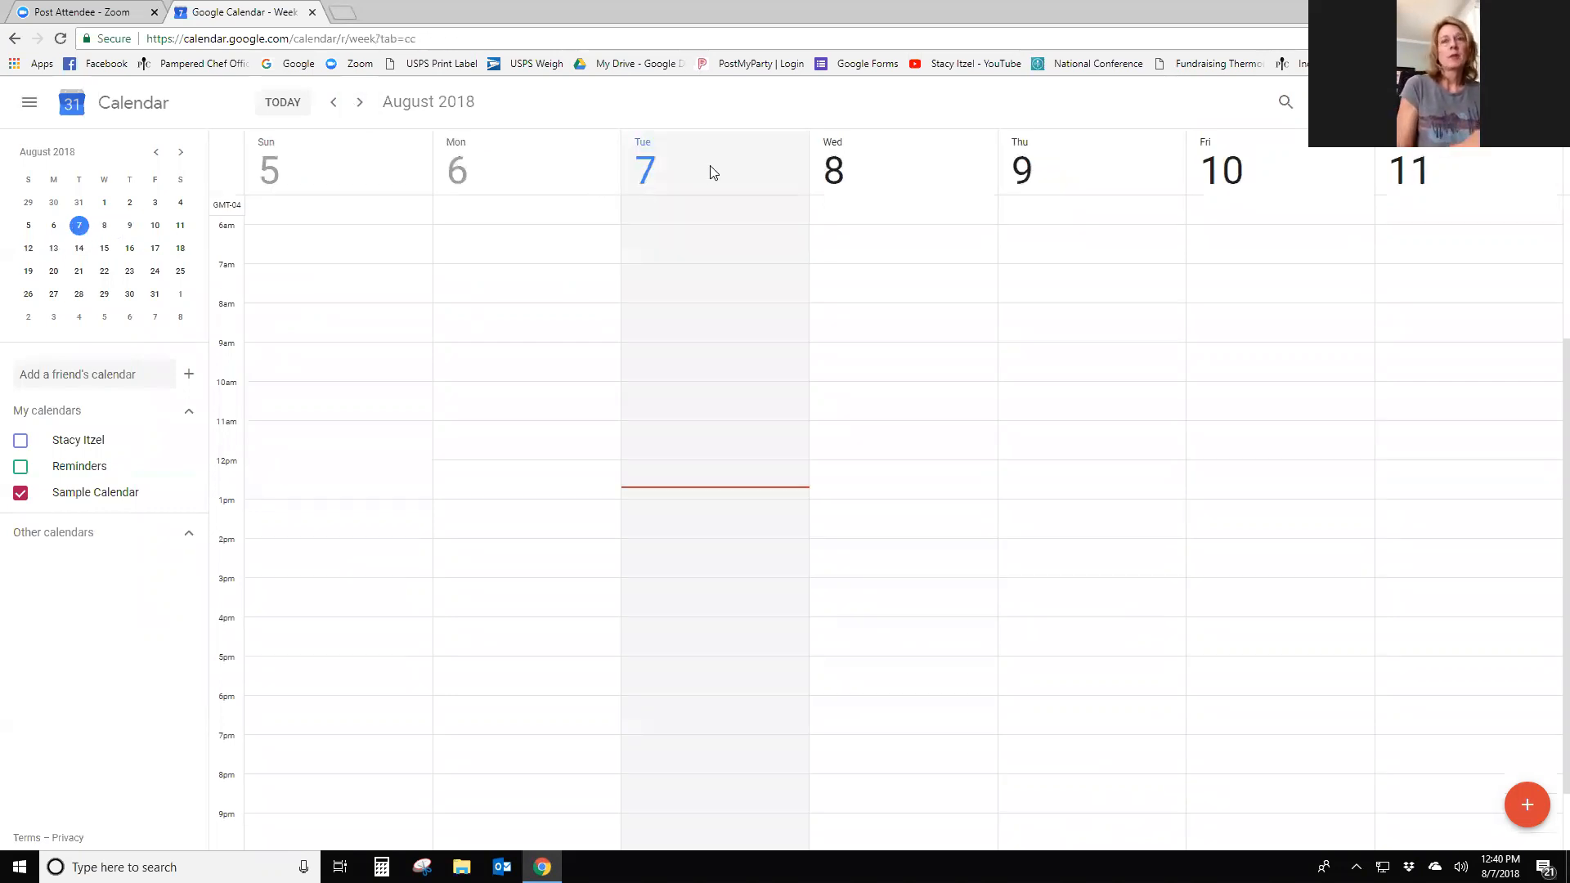
- Add an all-day 'Send … Invitations' event with the host's name on Tuesday, August 7
left_click(713, 174)
type("Send Stacy's In")
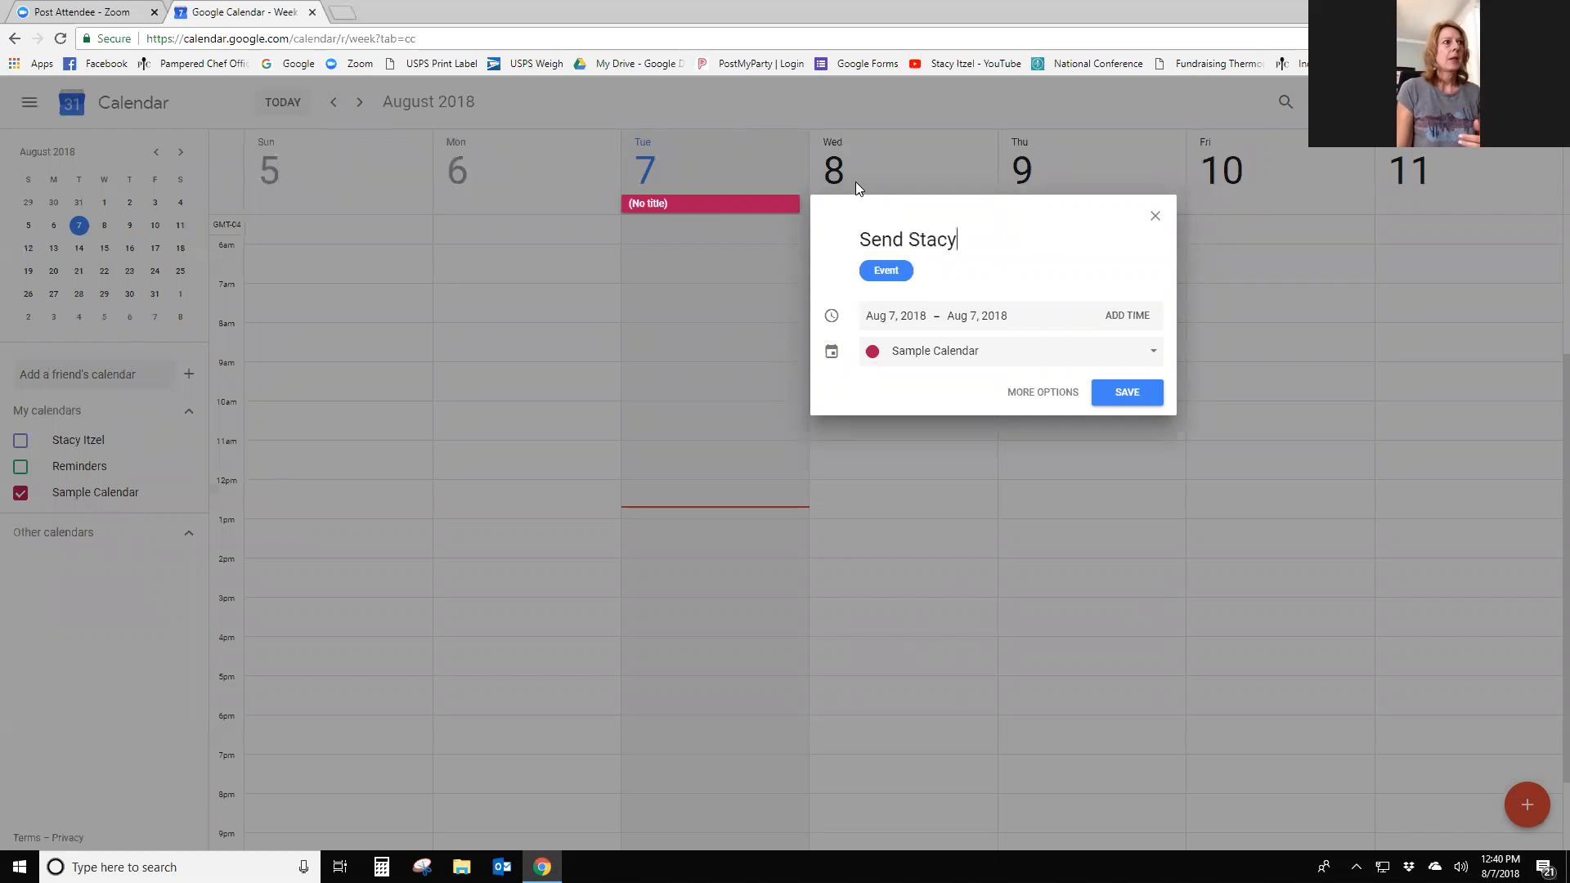
key("BackSpace")
type("nvitations")
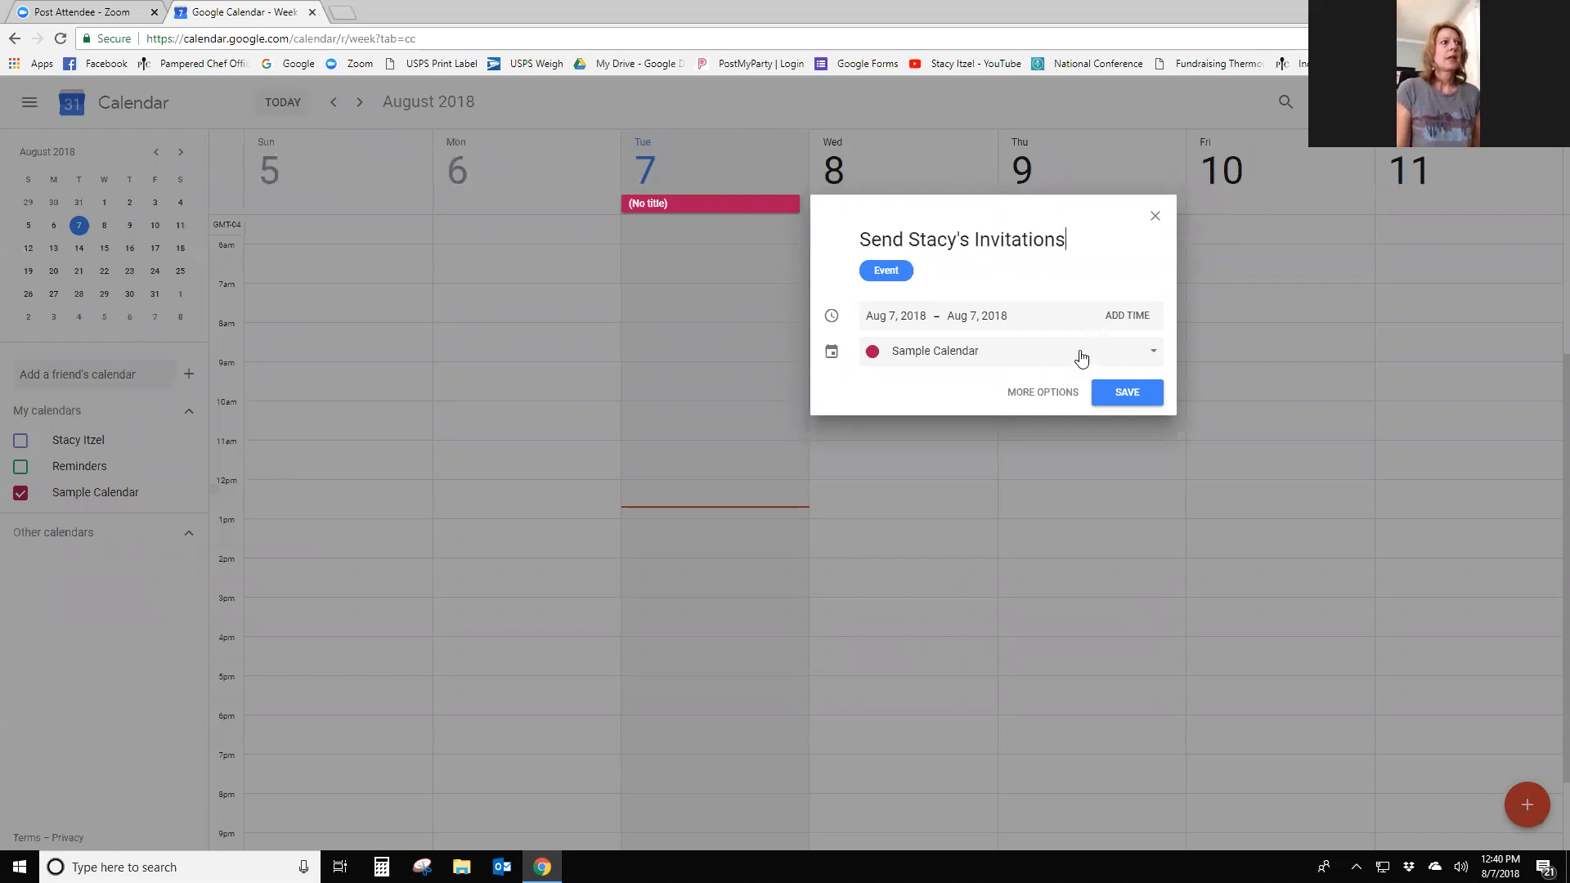
left_click(1112, 396)
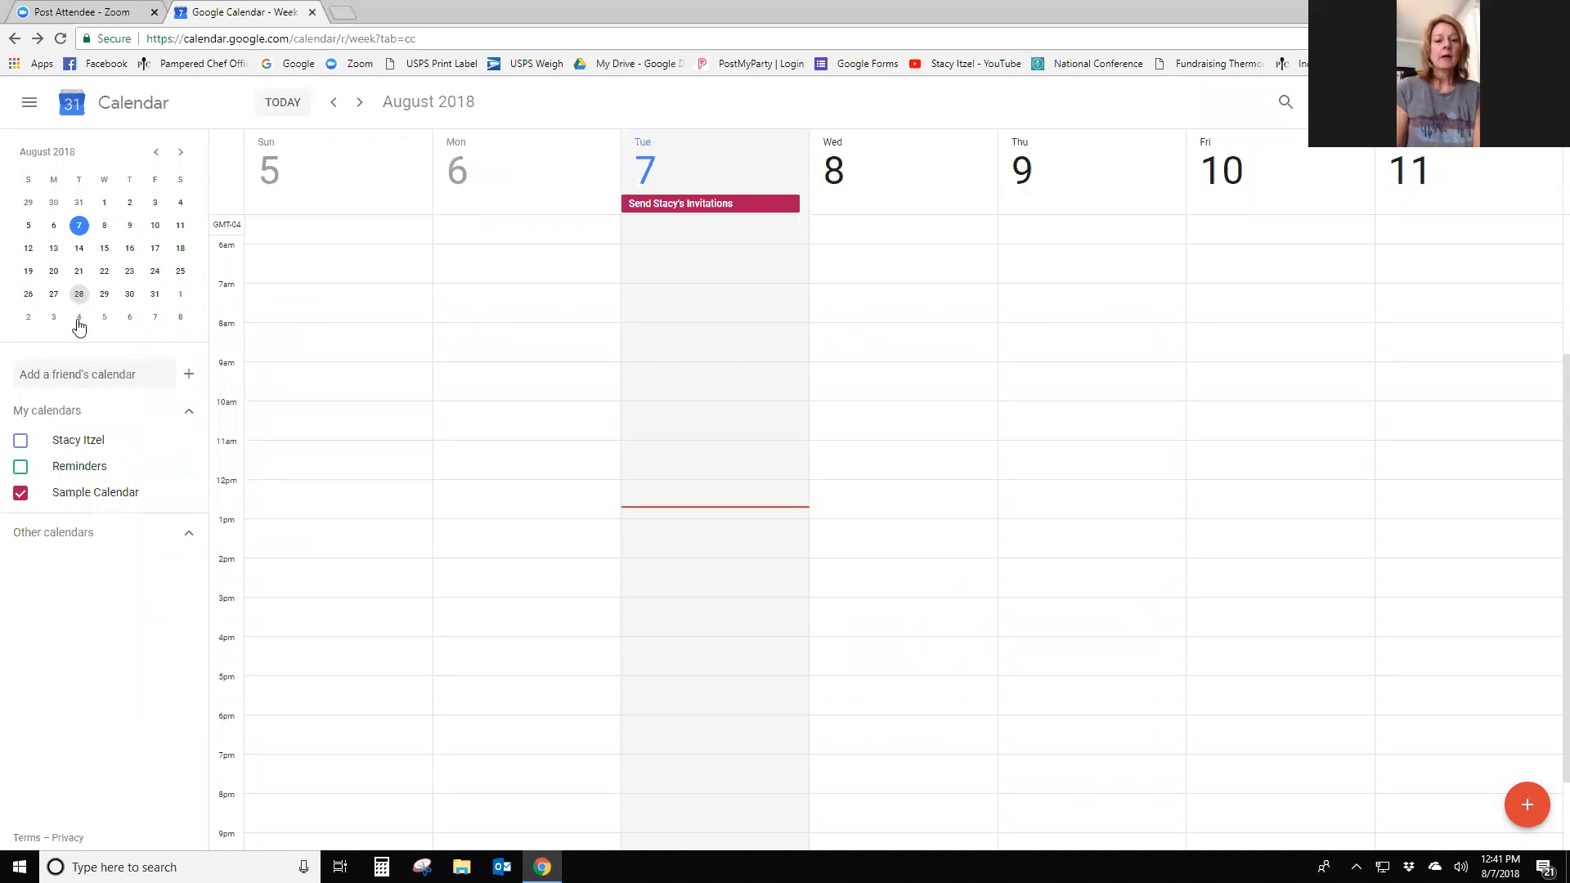
- Add an all-day '2 day call' event with the host's name on Thursday, August 23
left_click(130, 272)
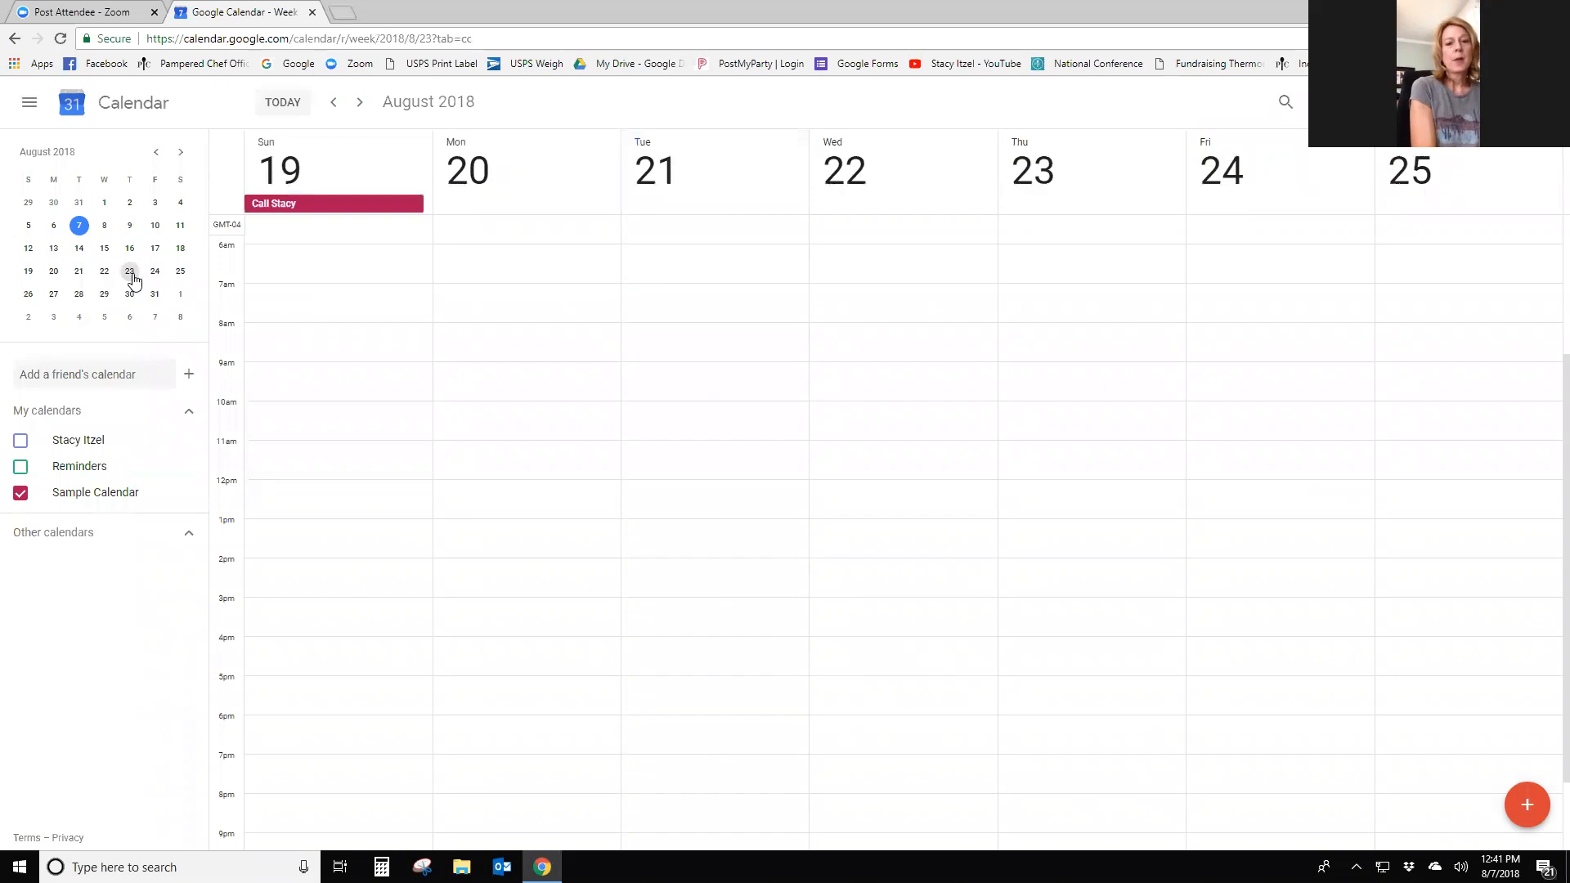
left_click(1070, 191)
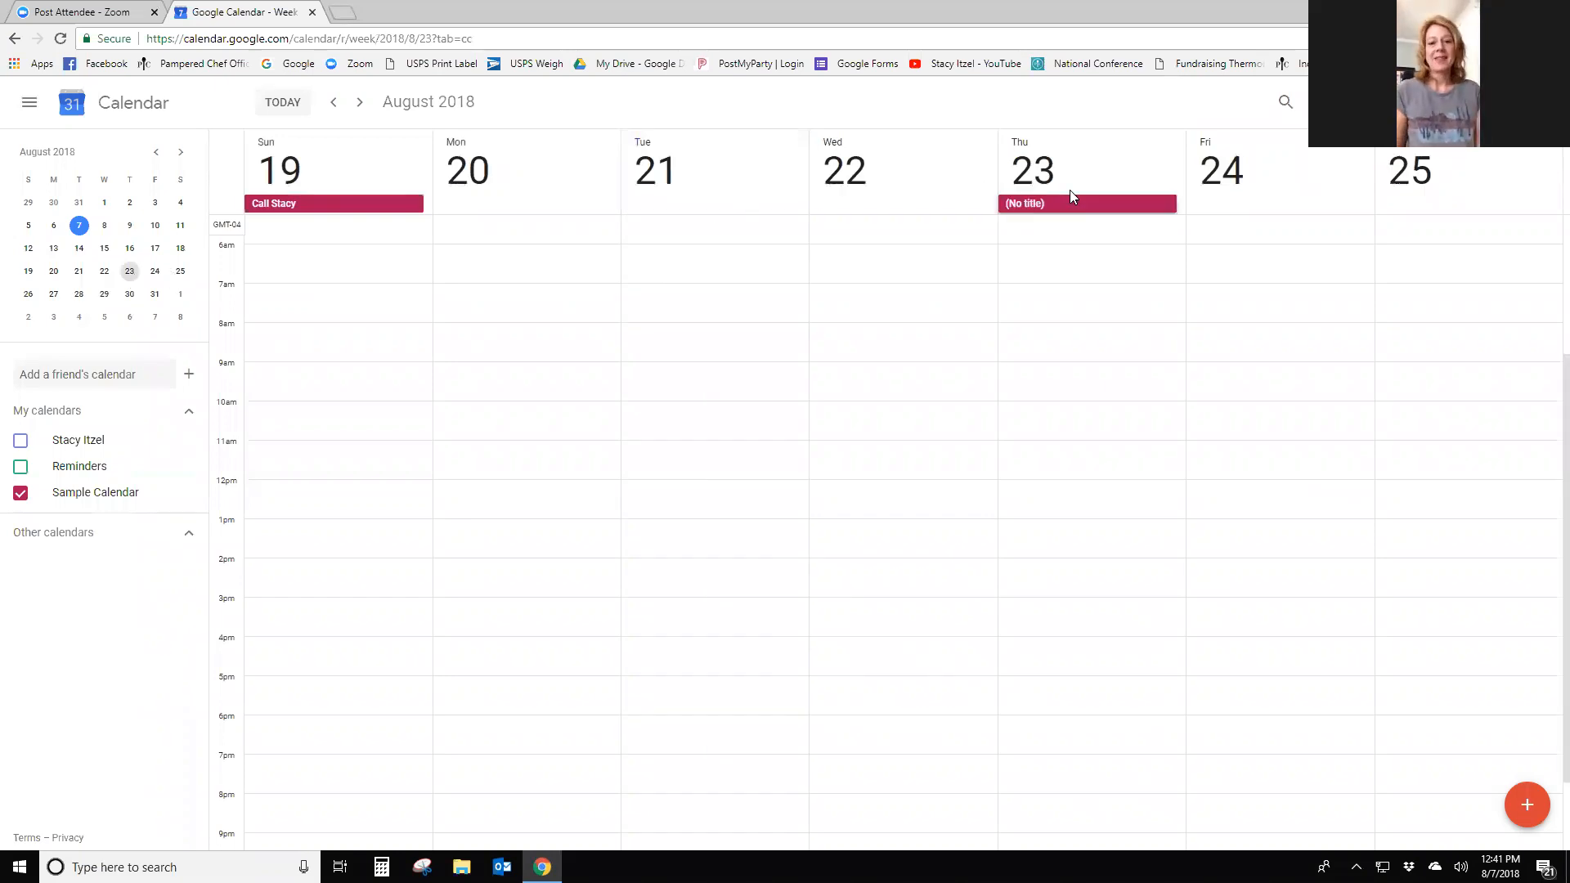
type("STacy")
key("BackSpace")
key("BackSpace")
key("BackSpace")
key("BackSpace")
type("tacy")
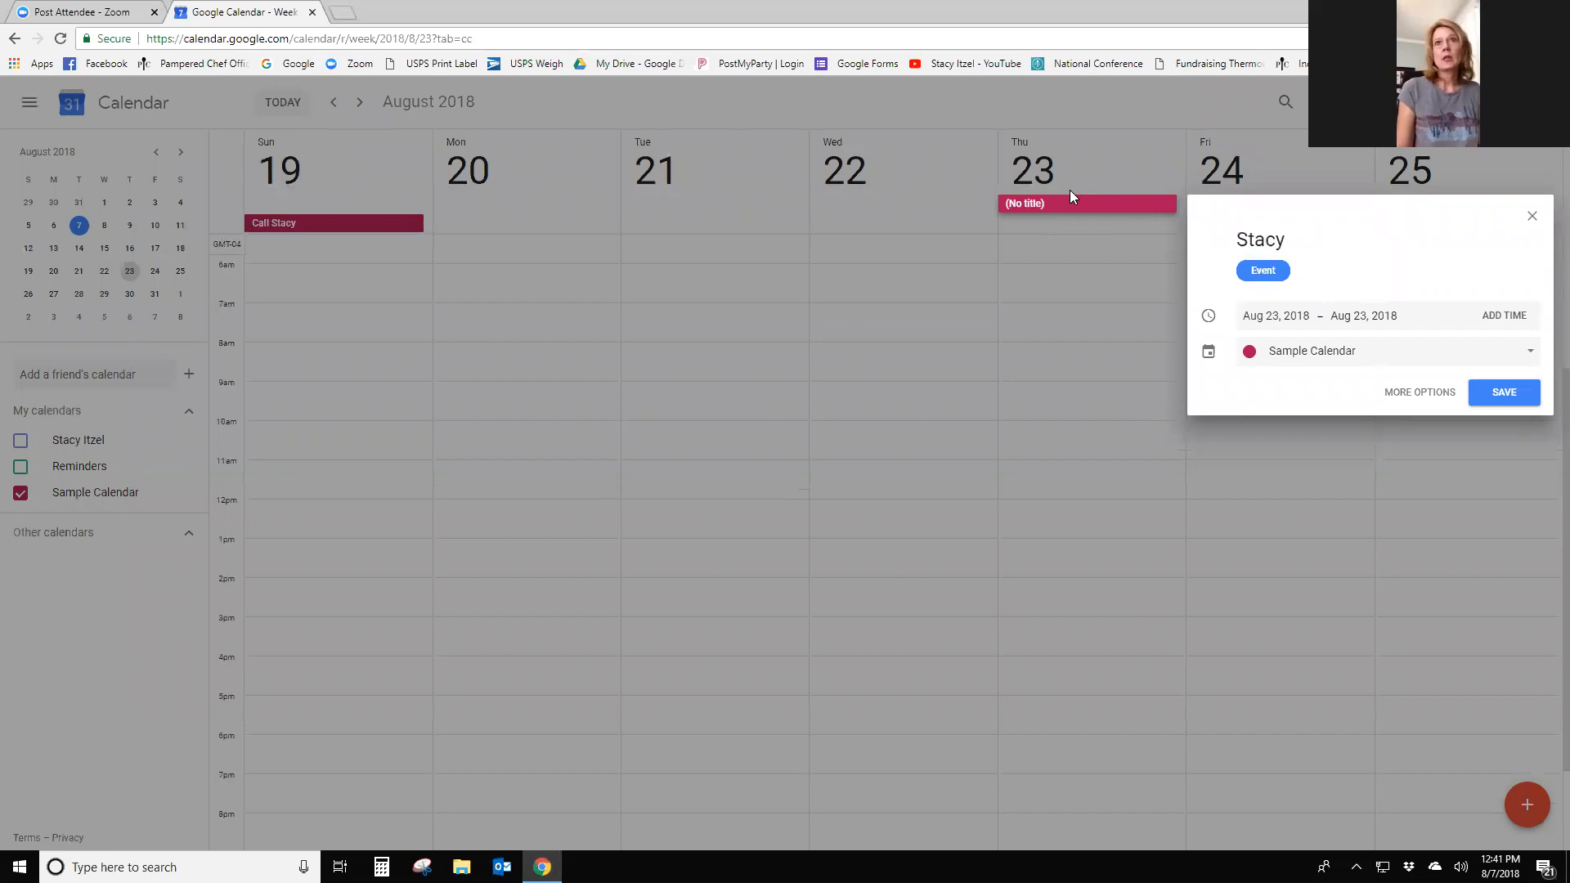
type(" 2 day call")
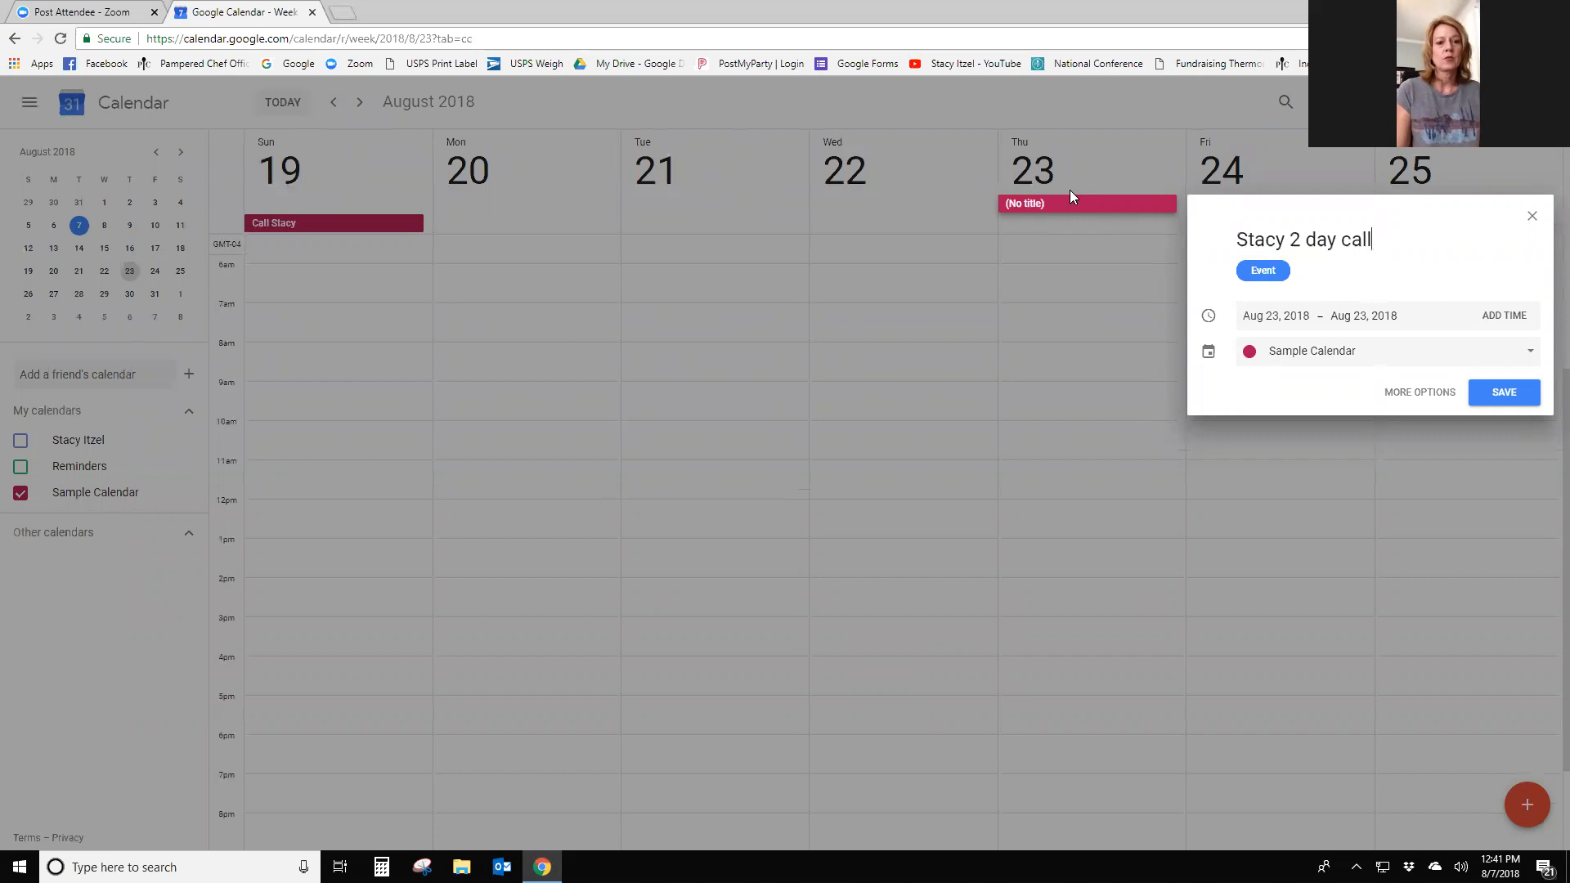
left_click(1506, 392)
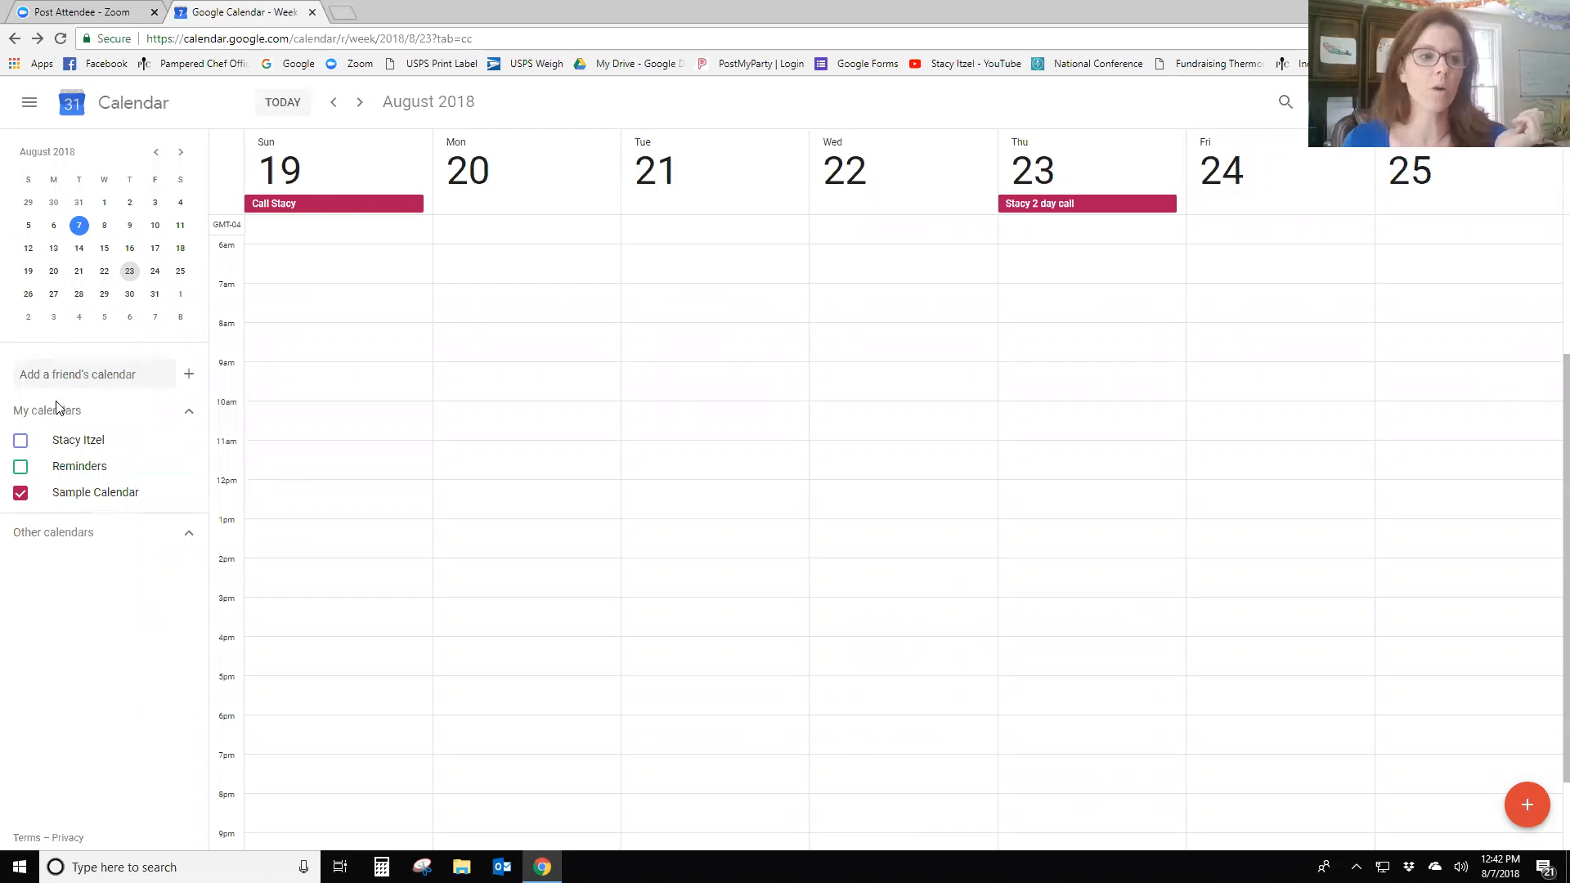
- Reschedule the send-invitations event to Wednesday, August 8 and check it
left_click(76, 226)
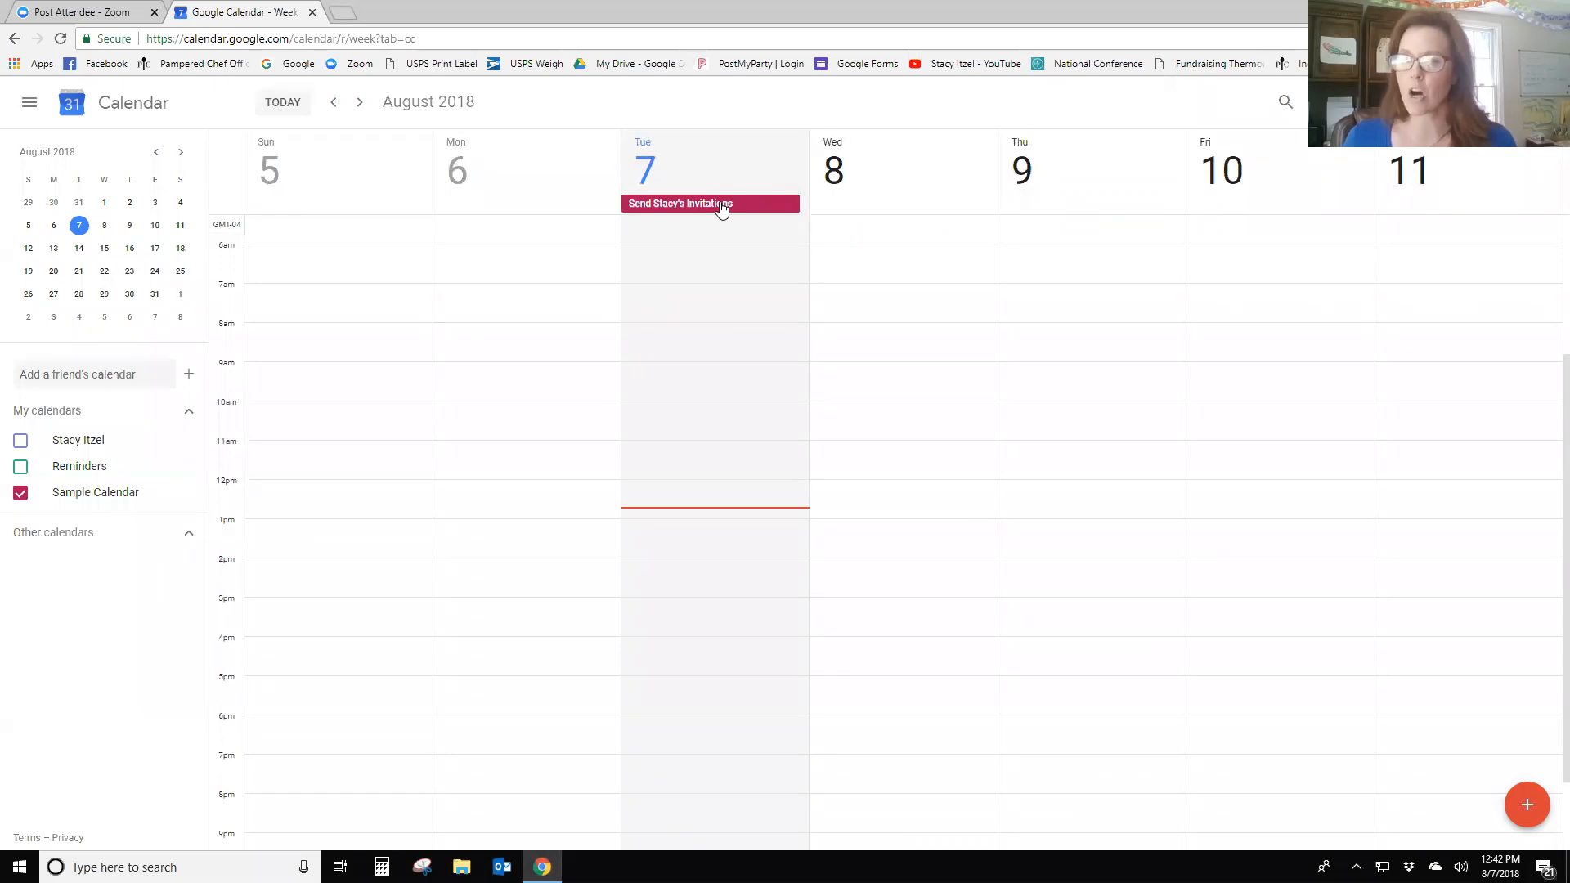
left_click(722, 206)
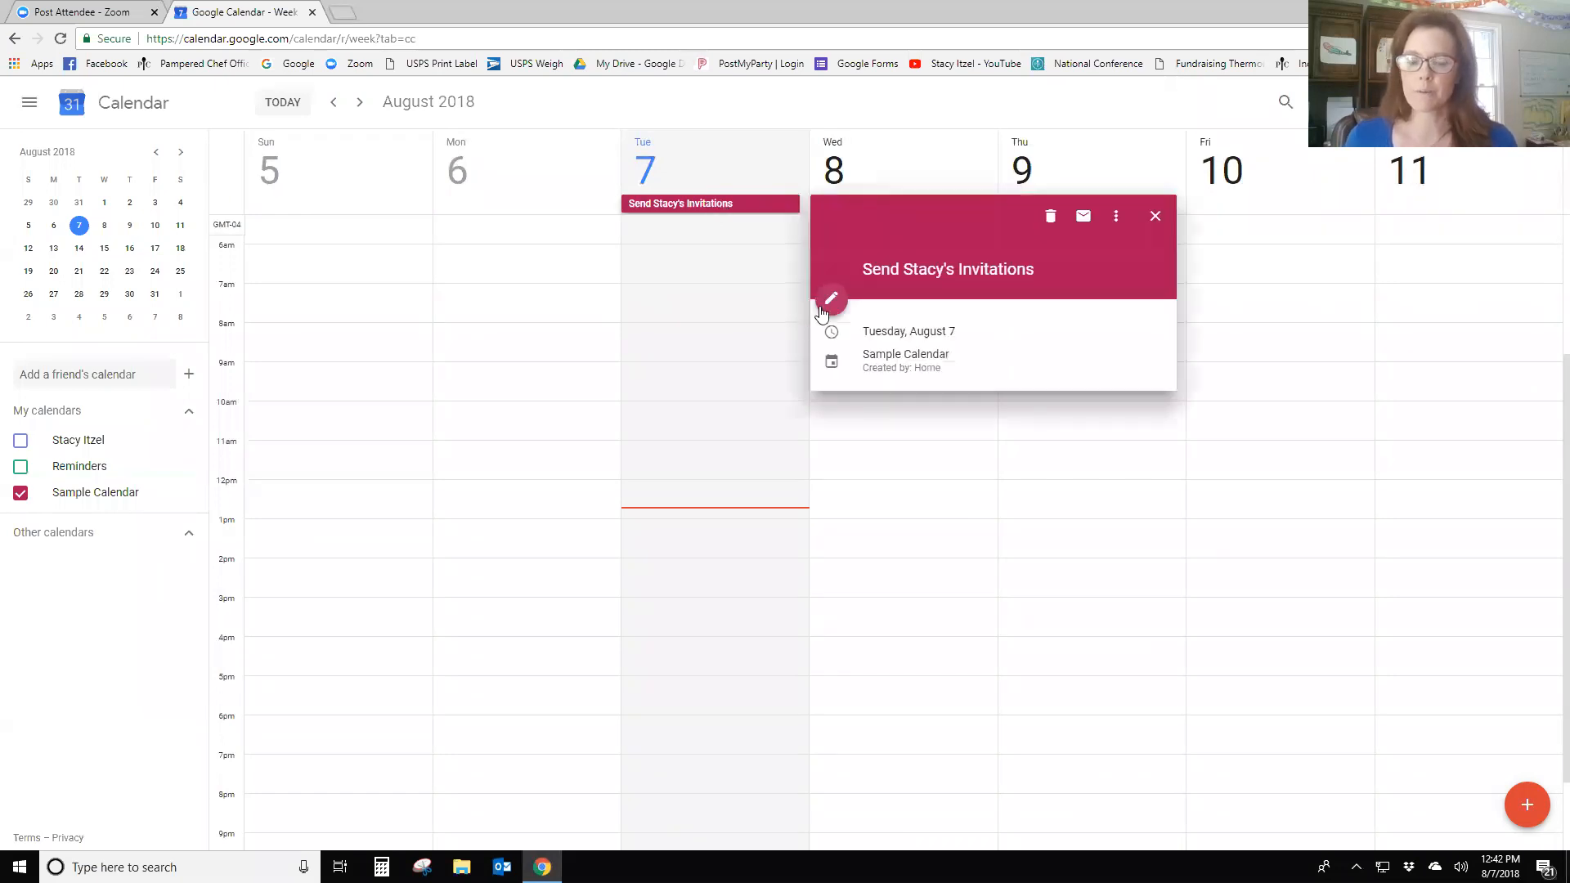
left_click(828, 299)
left_click(105, 160)
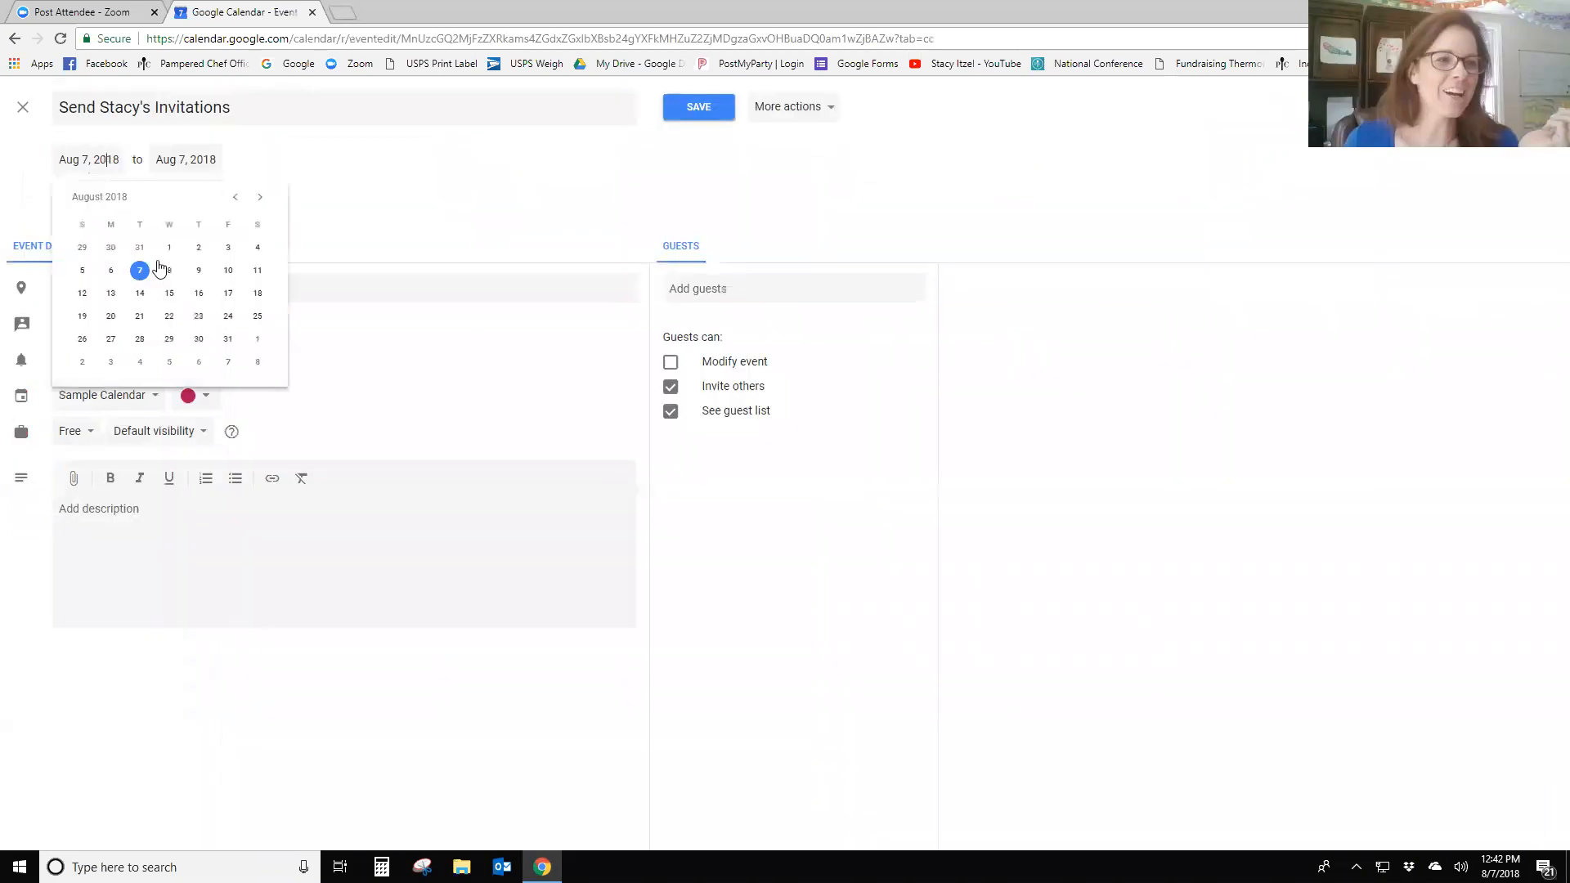
left_click(168, 269)
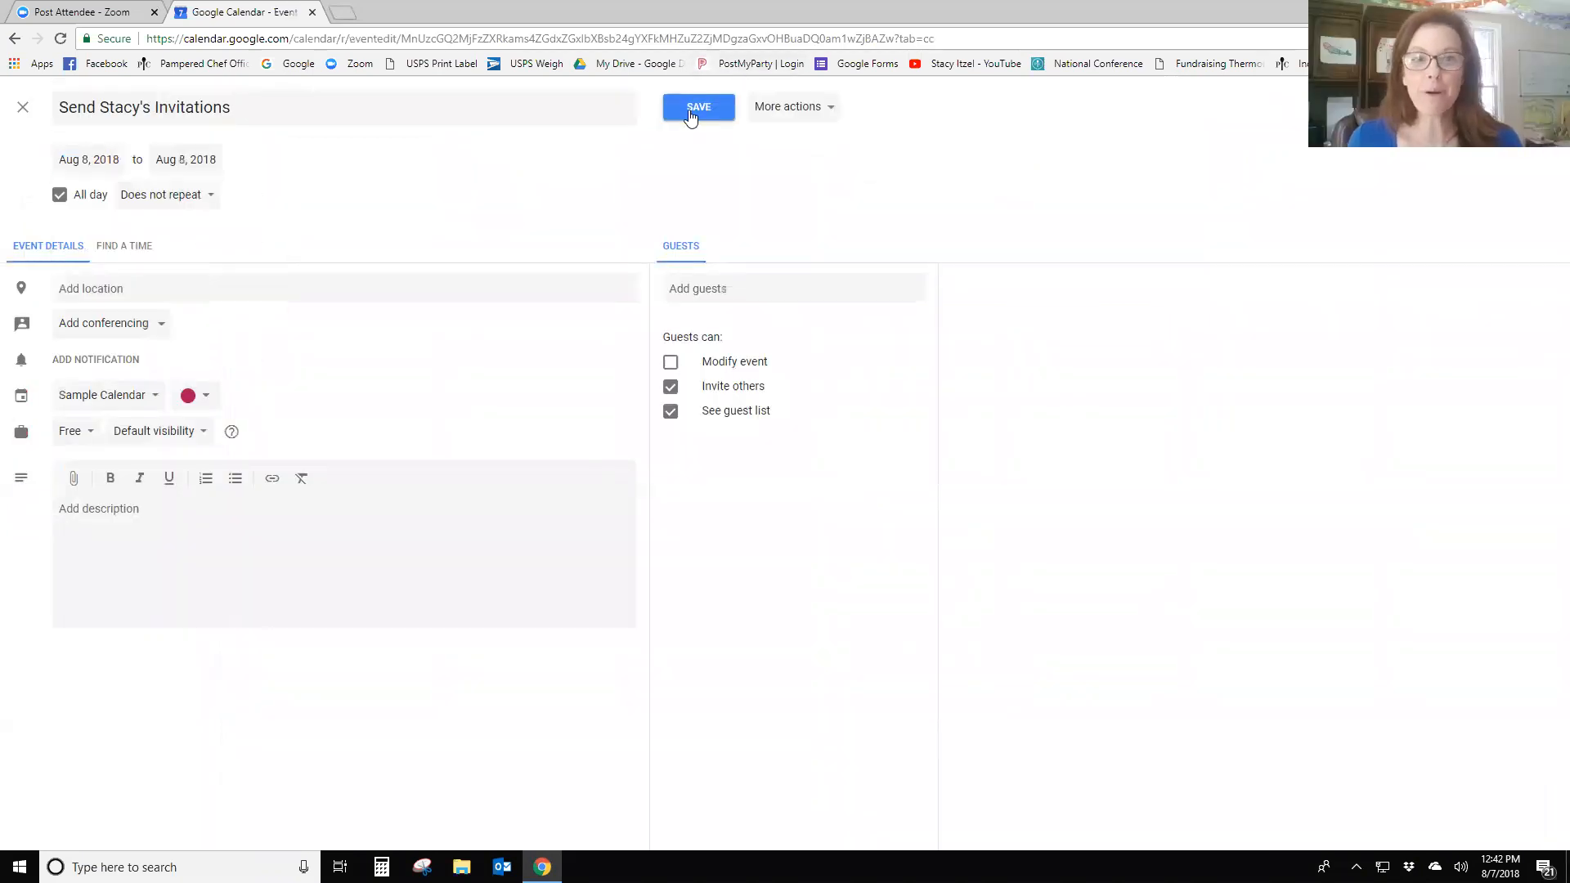
left_click(691, 108)
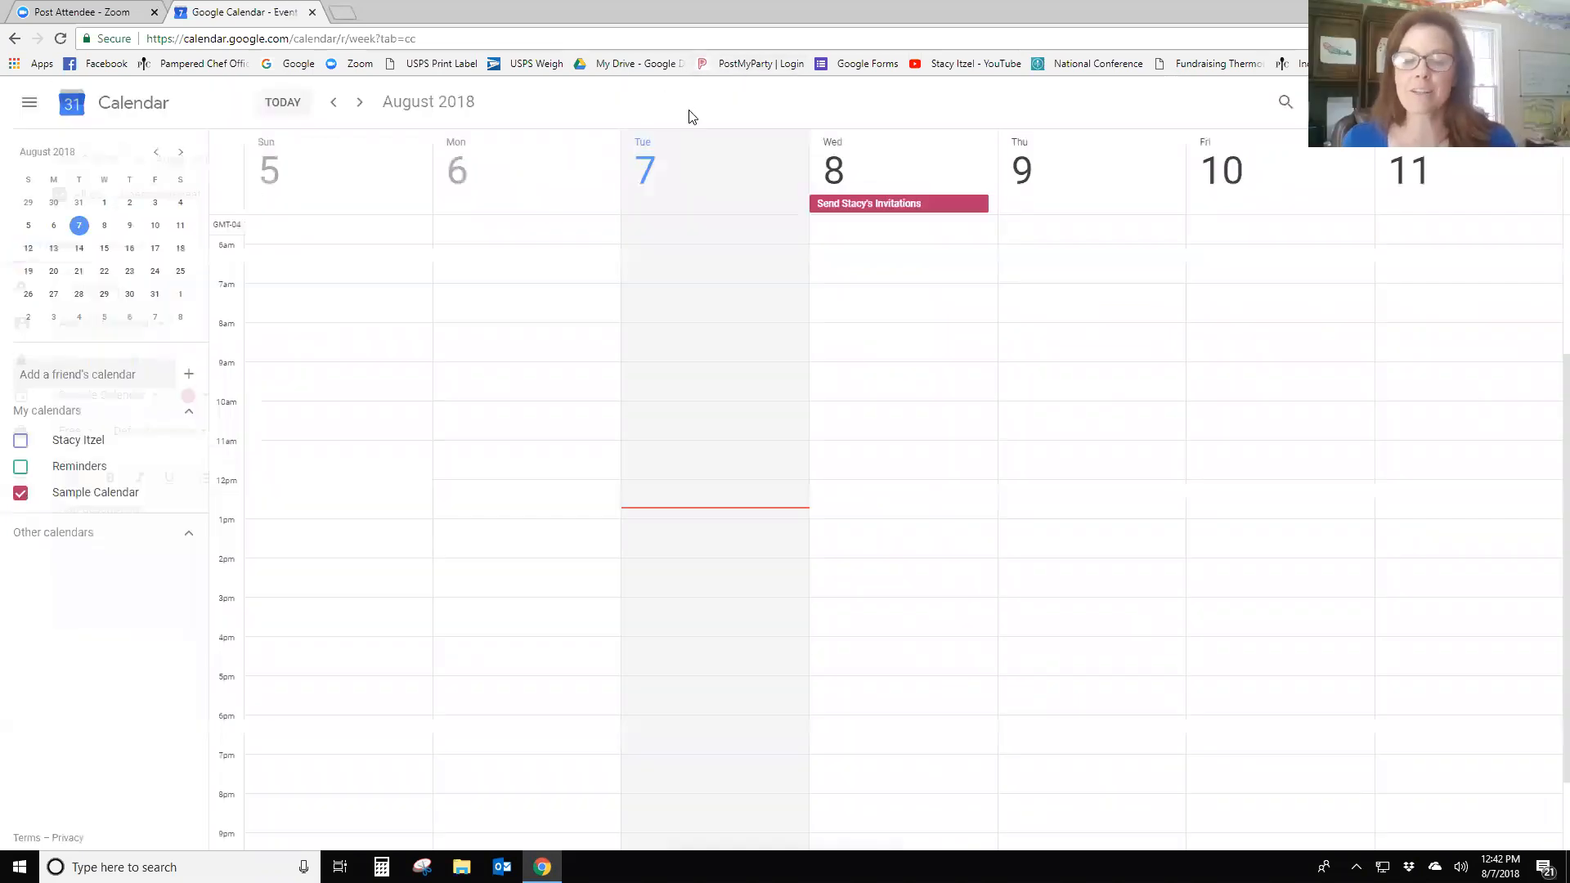
left_click(842, 206)
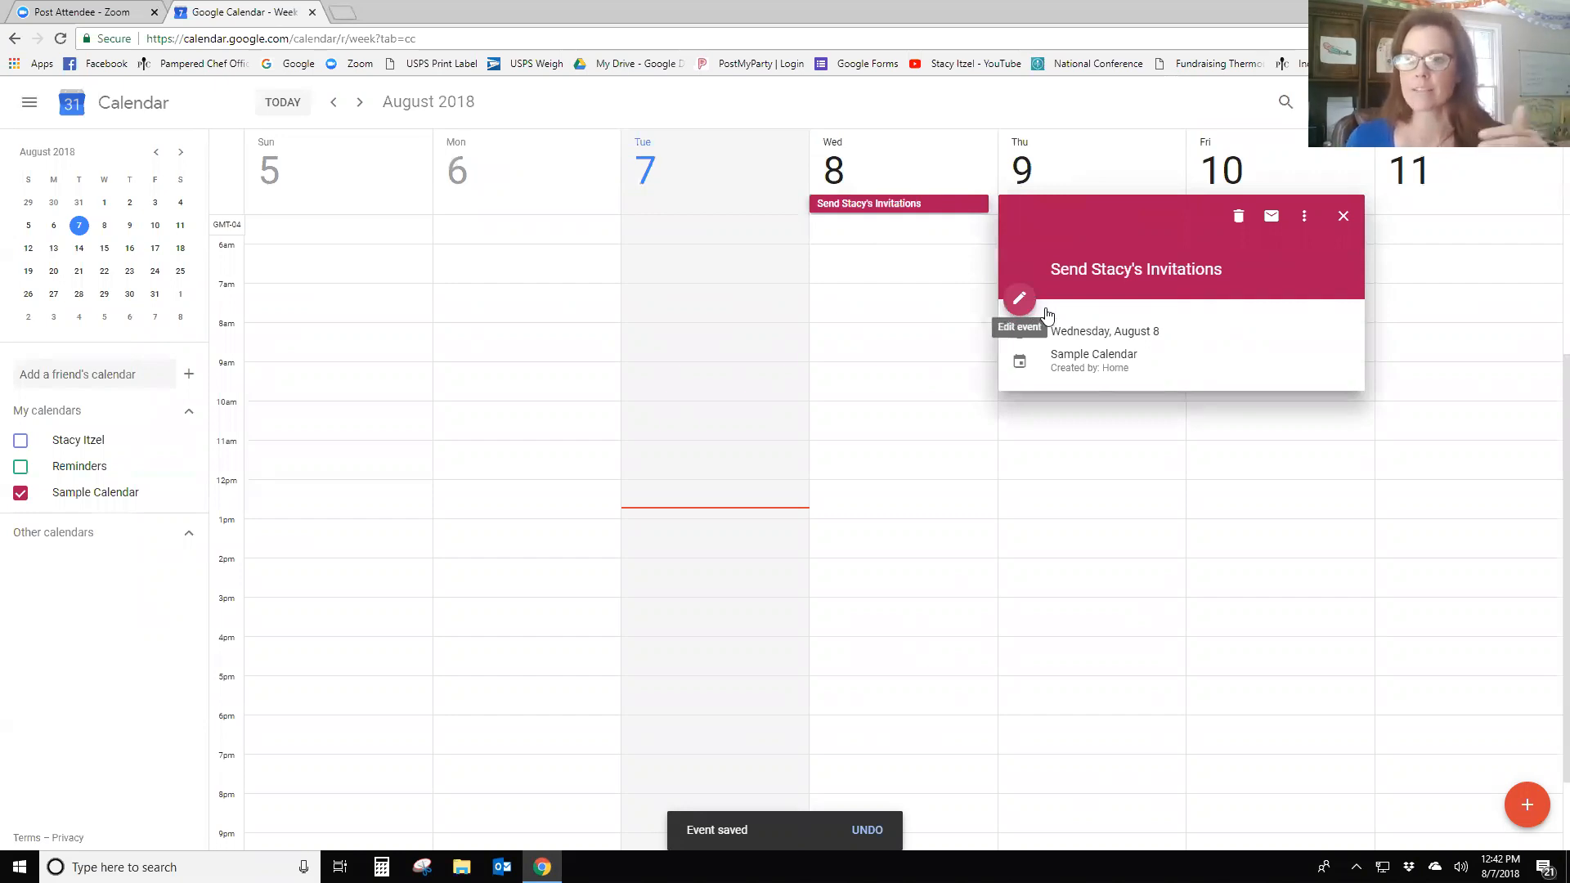
left_click(1344, 216)
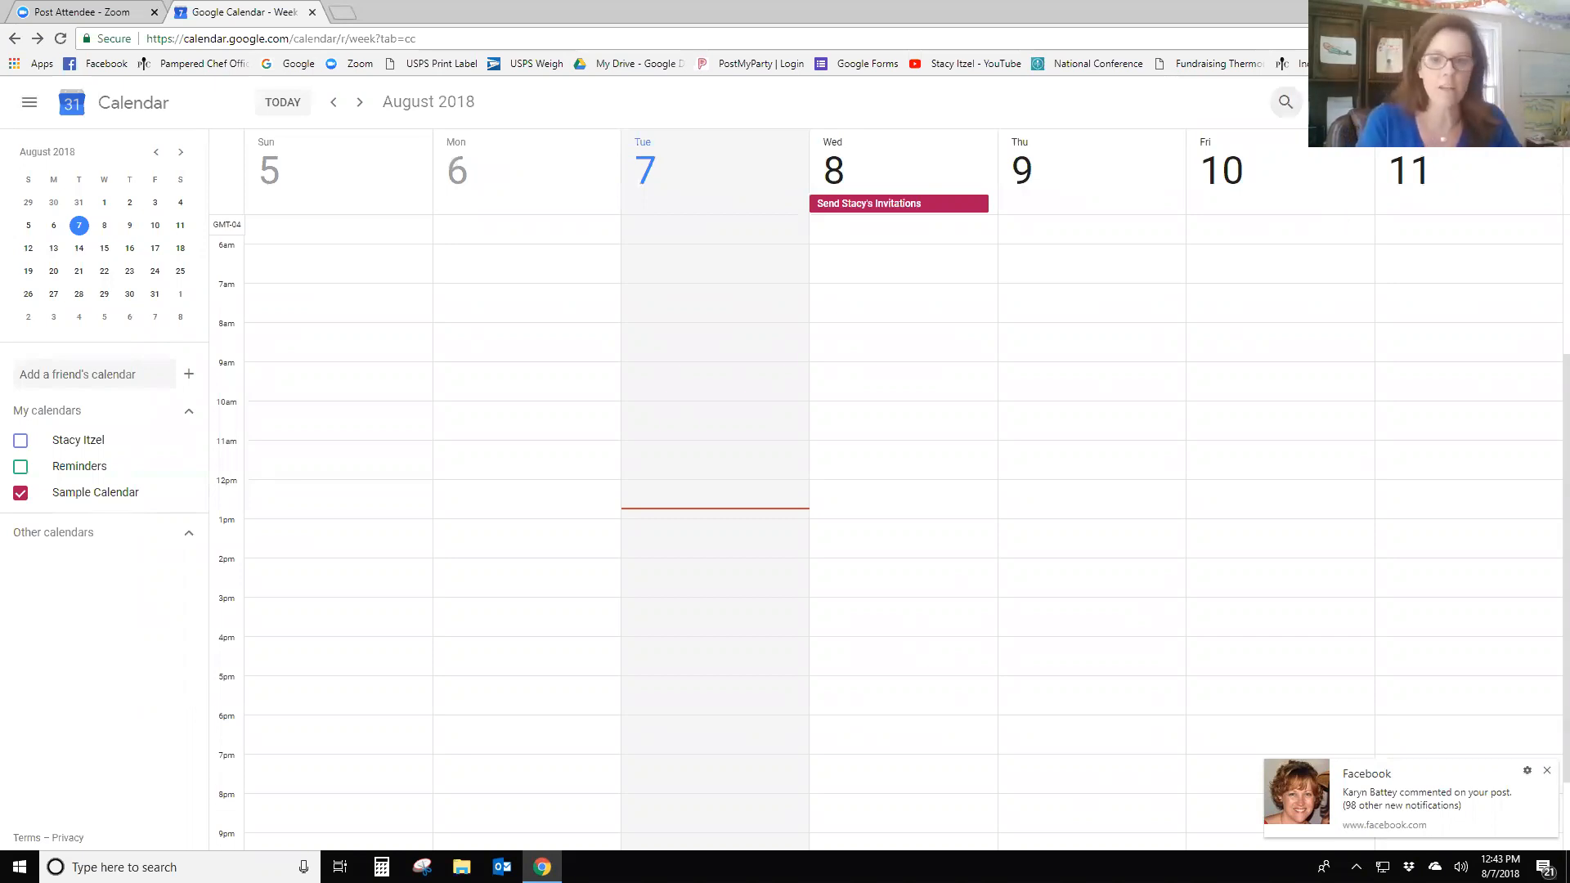
- Create an all-day 'Set UP Virtual Parties' event on Wednesday, August 8
type("Set UP Virtua")
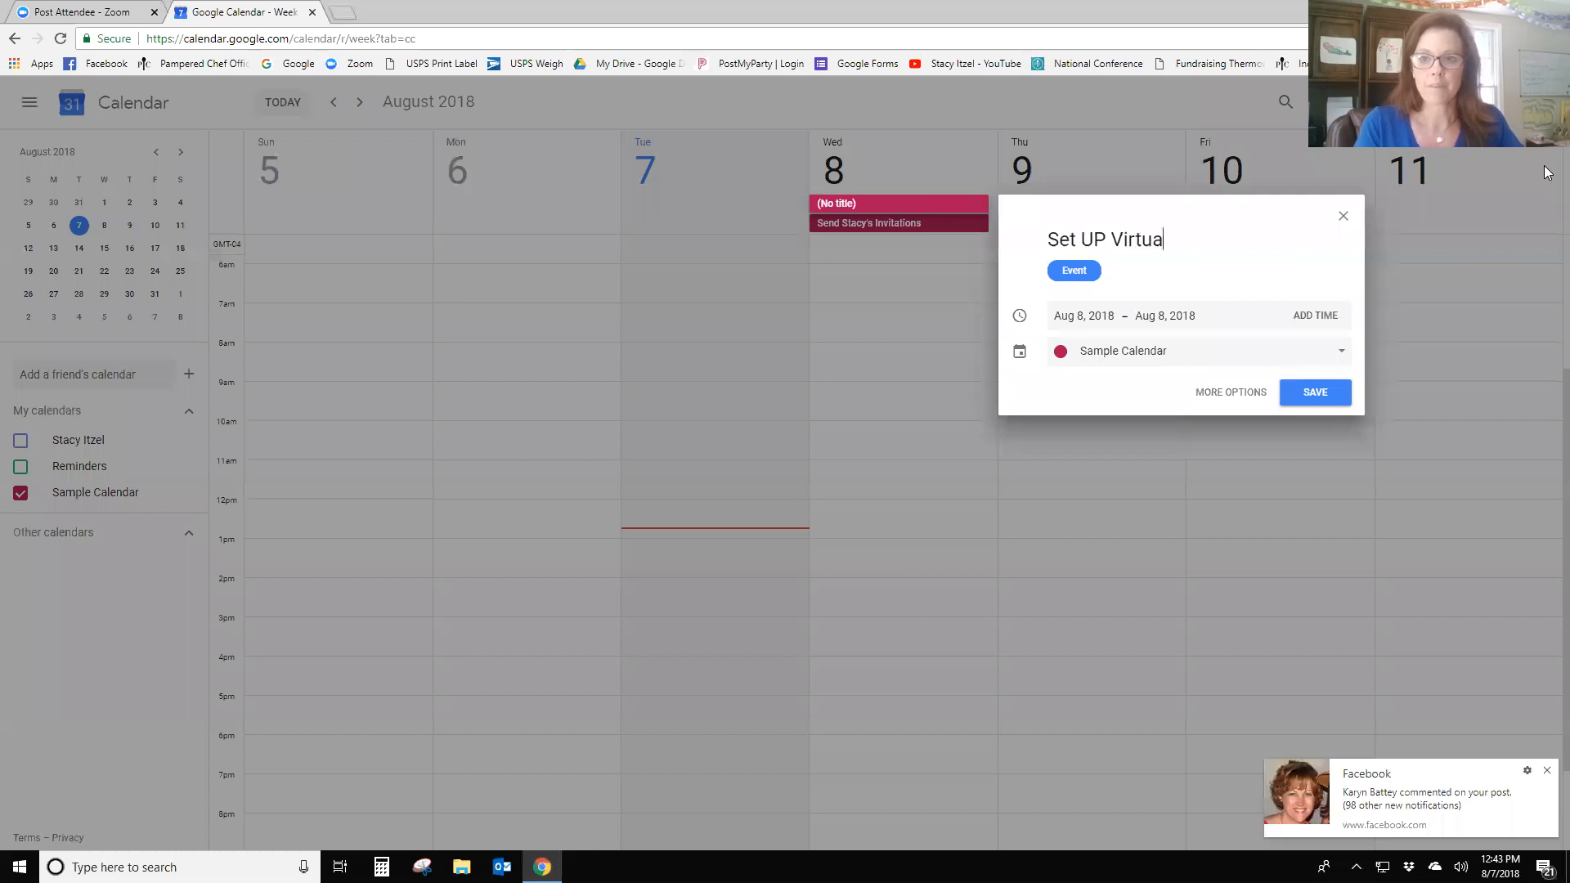
type("l Parties")
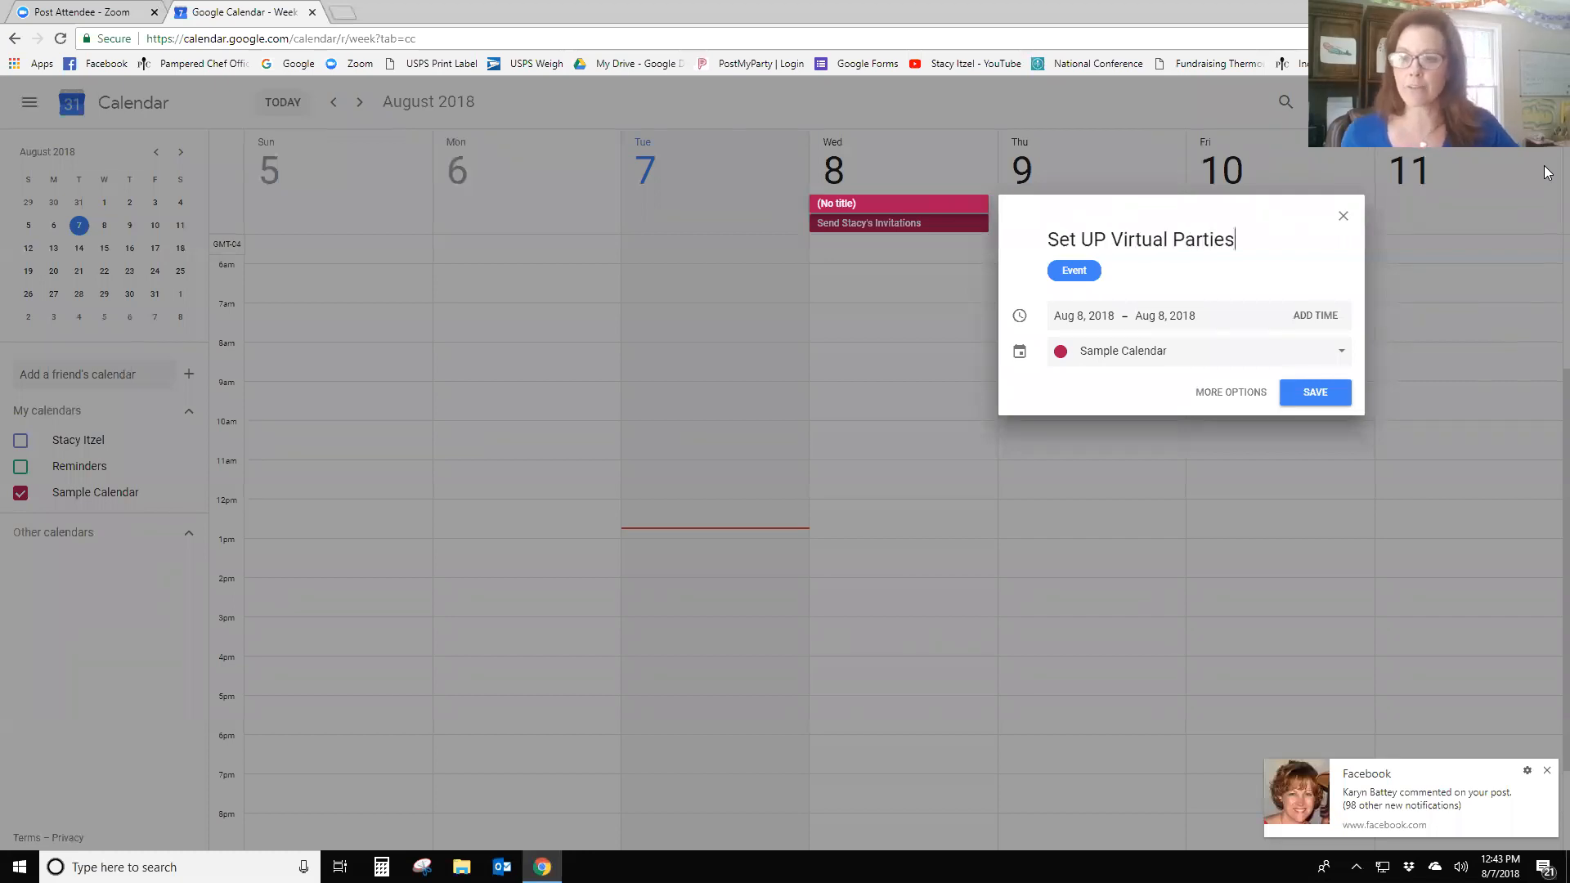
left_click(1210, 394)
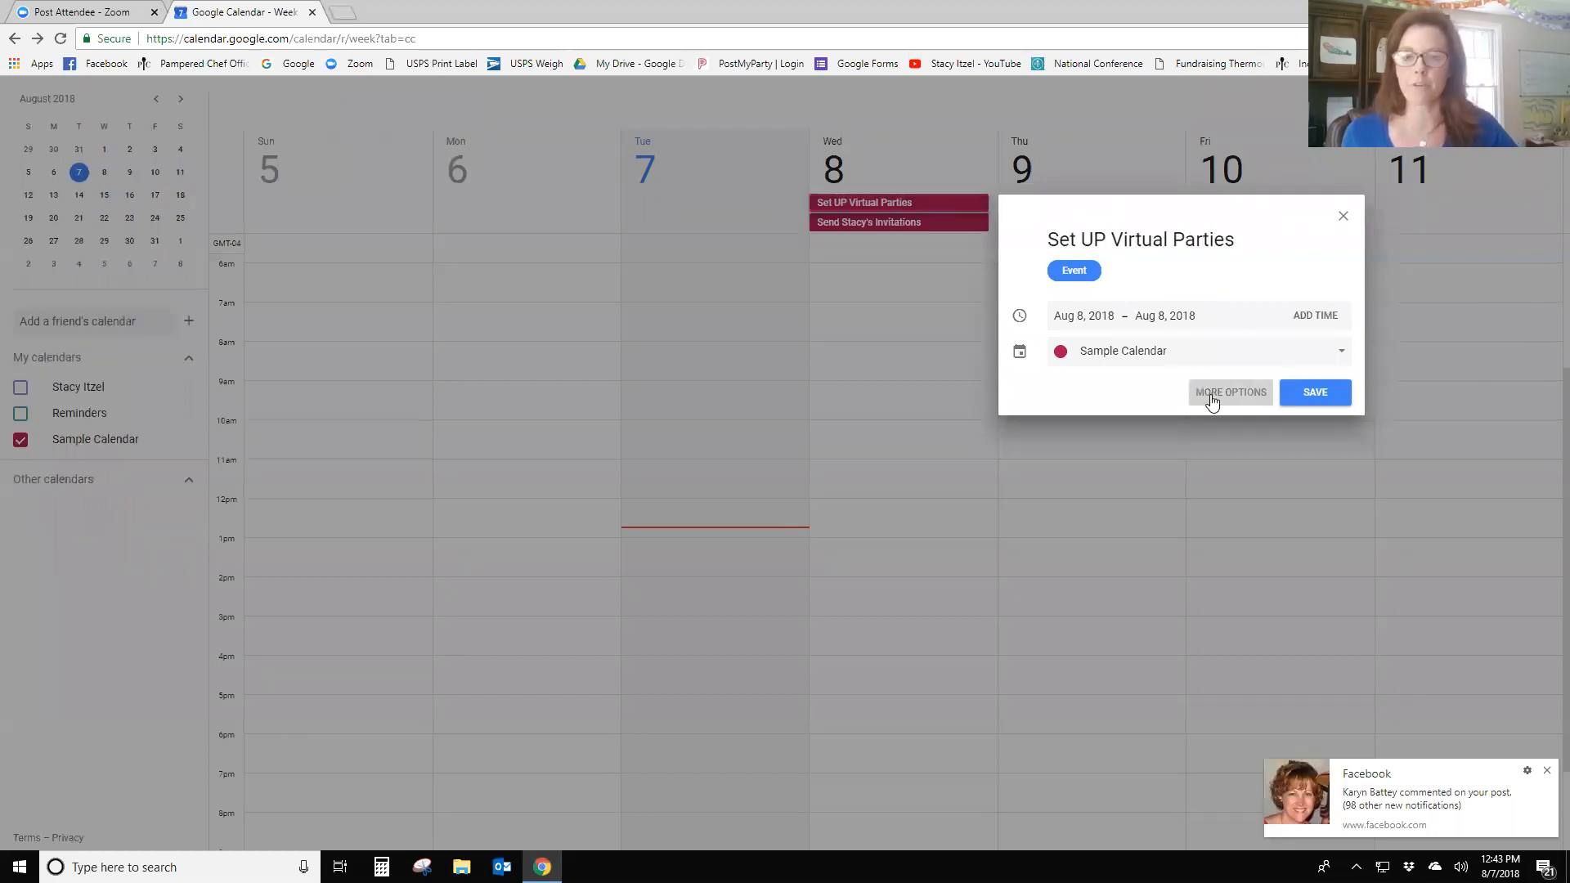
left_click(708, 106)
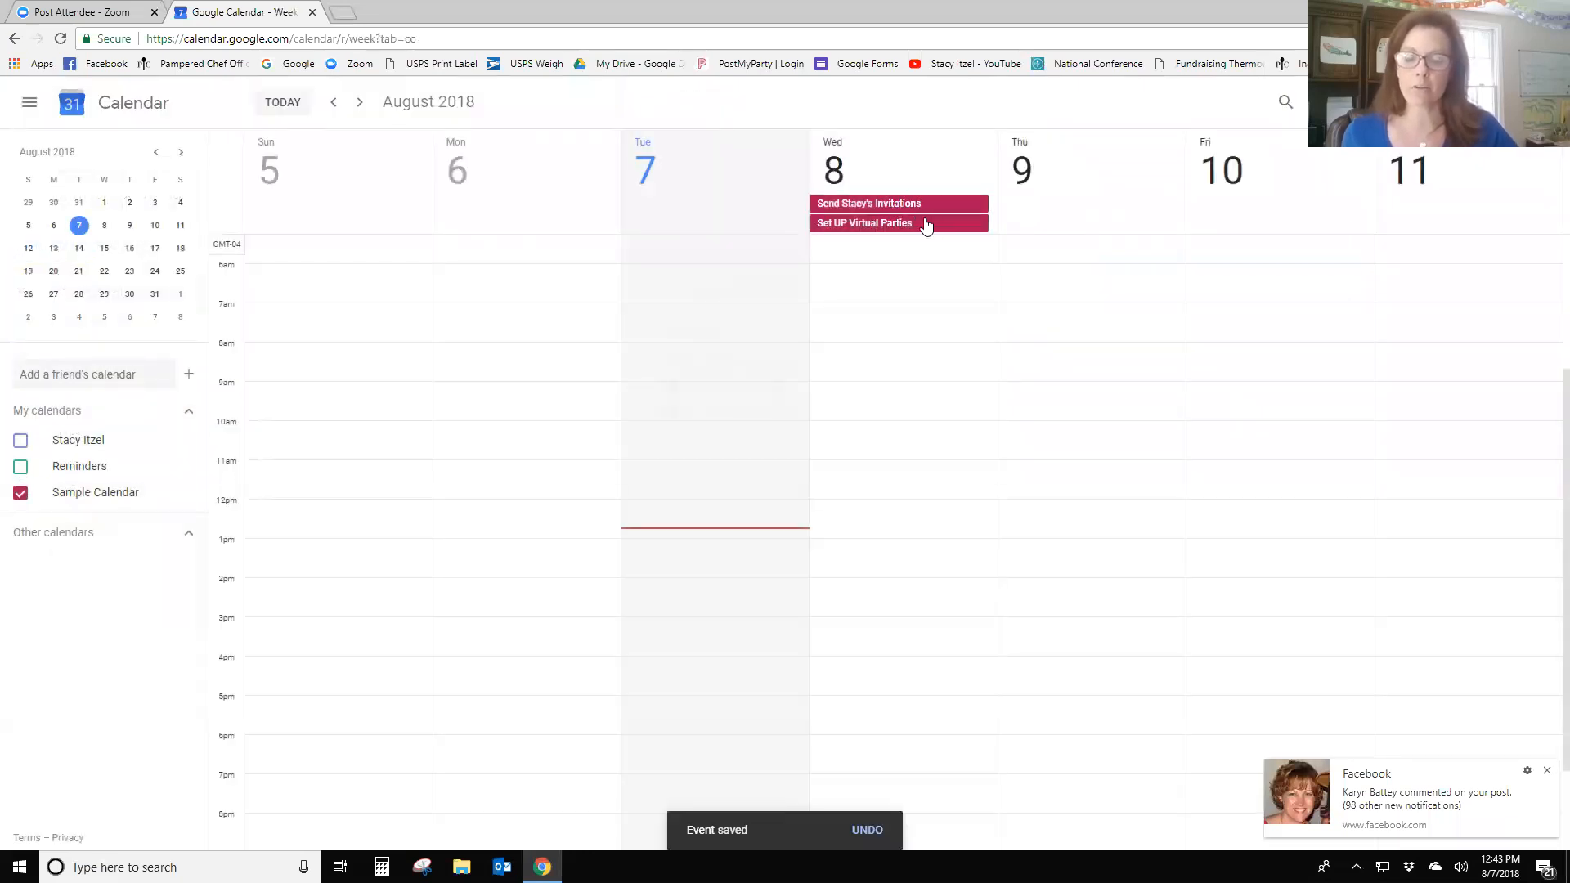
- Move Set UP Virtual Parties to Wednesday, August 15
left_click(927, 225)
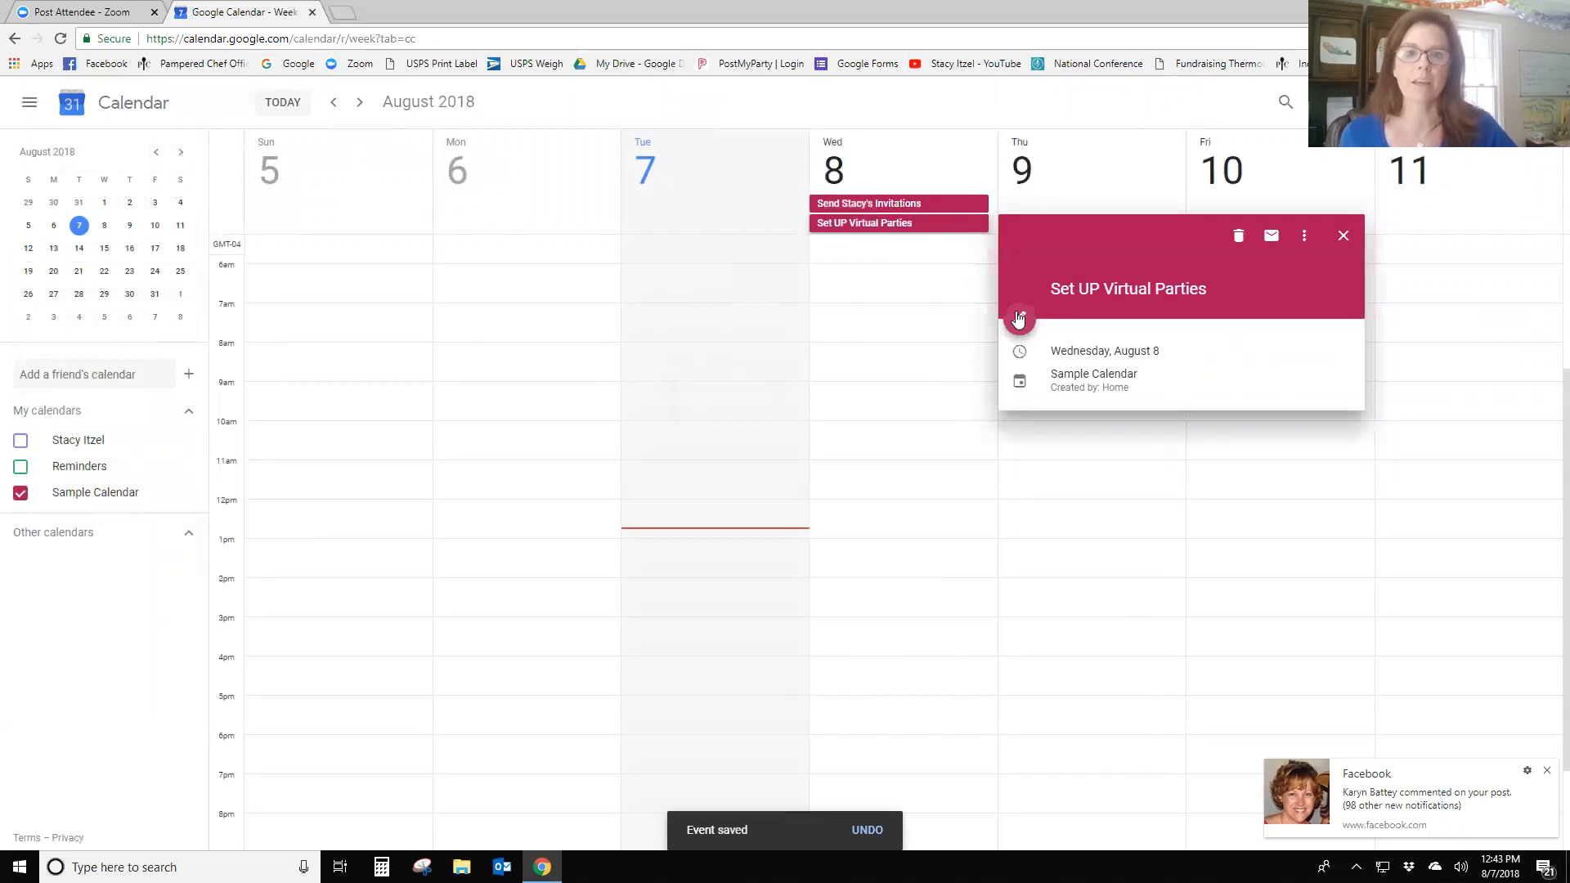
left_click(1014, 319)
left_click(108, 160)
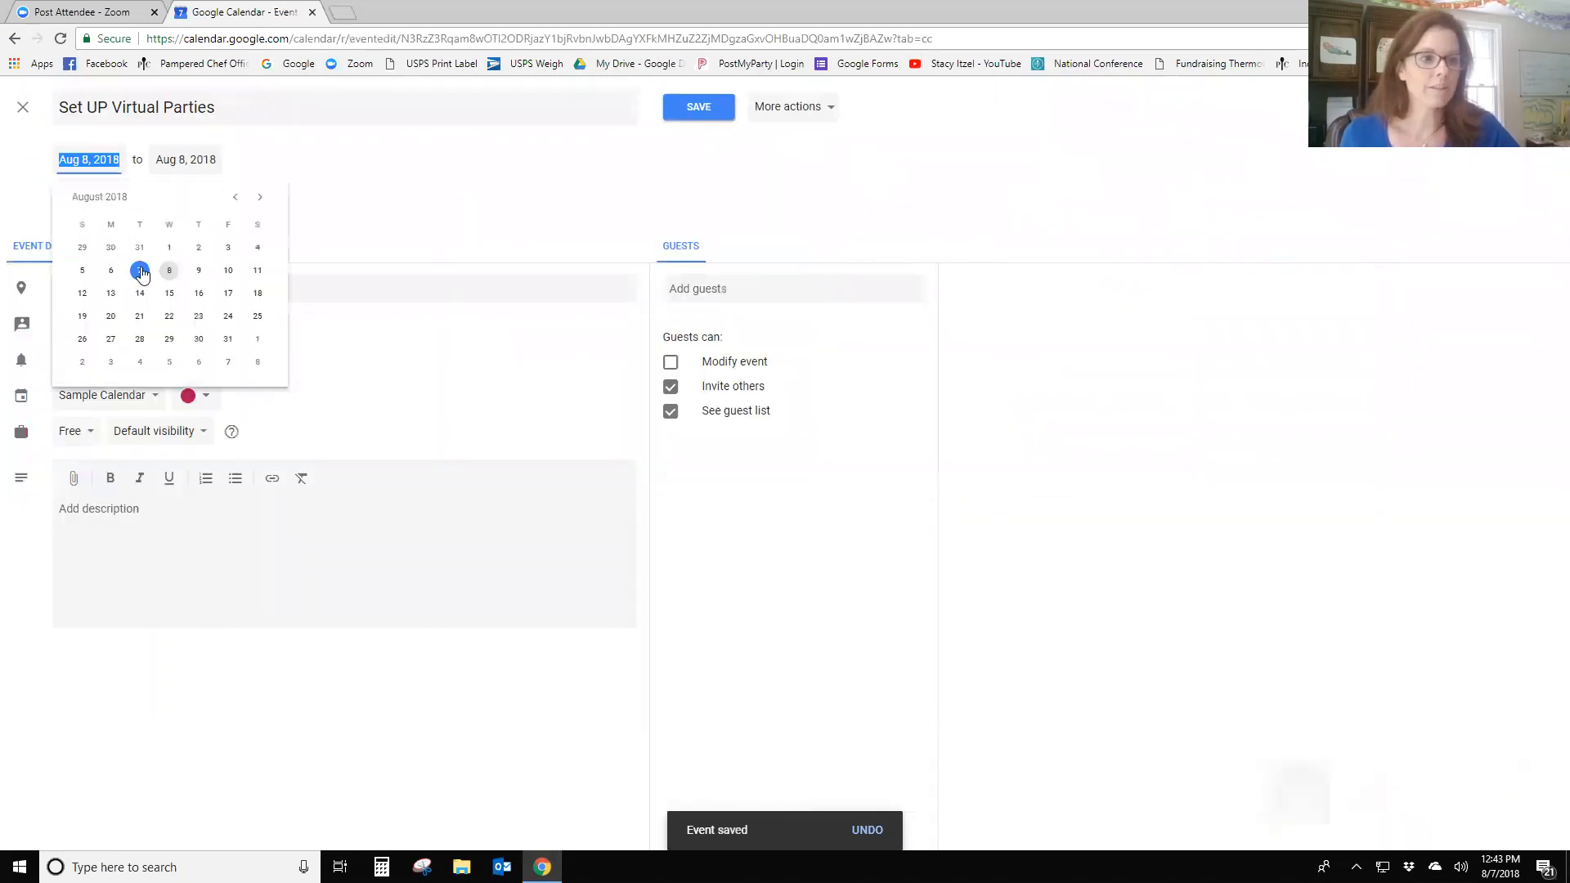
left_click(169, 294)
left_click(672, 109)
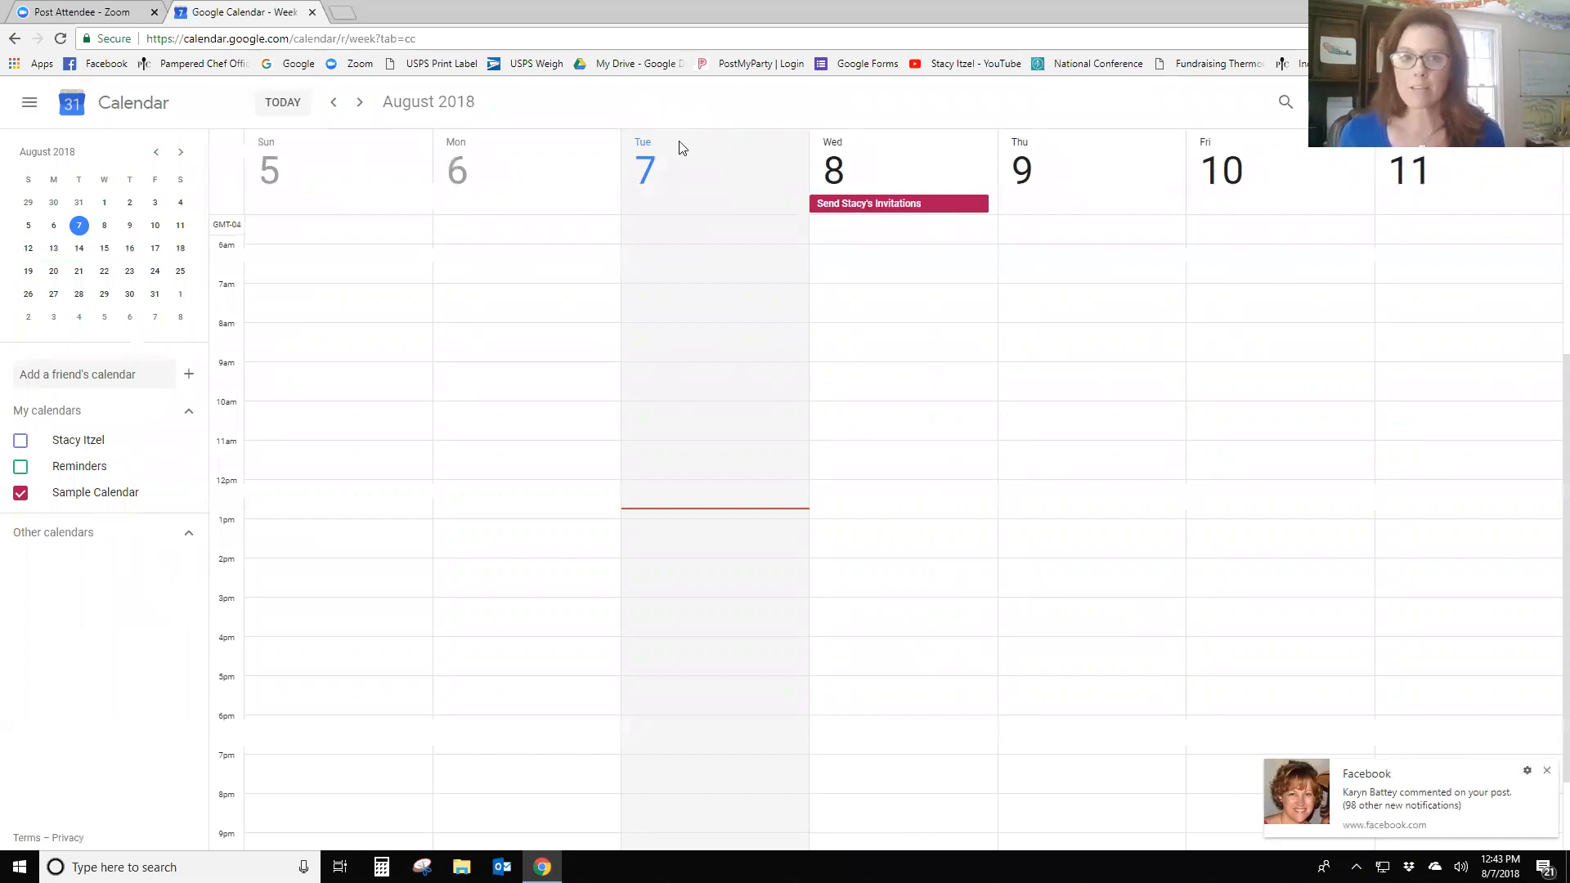
- Create an all-day 'Post Rockcrok Noodle Game Answer' event on Tuesday, Aug 7
left_click(752, 205)
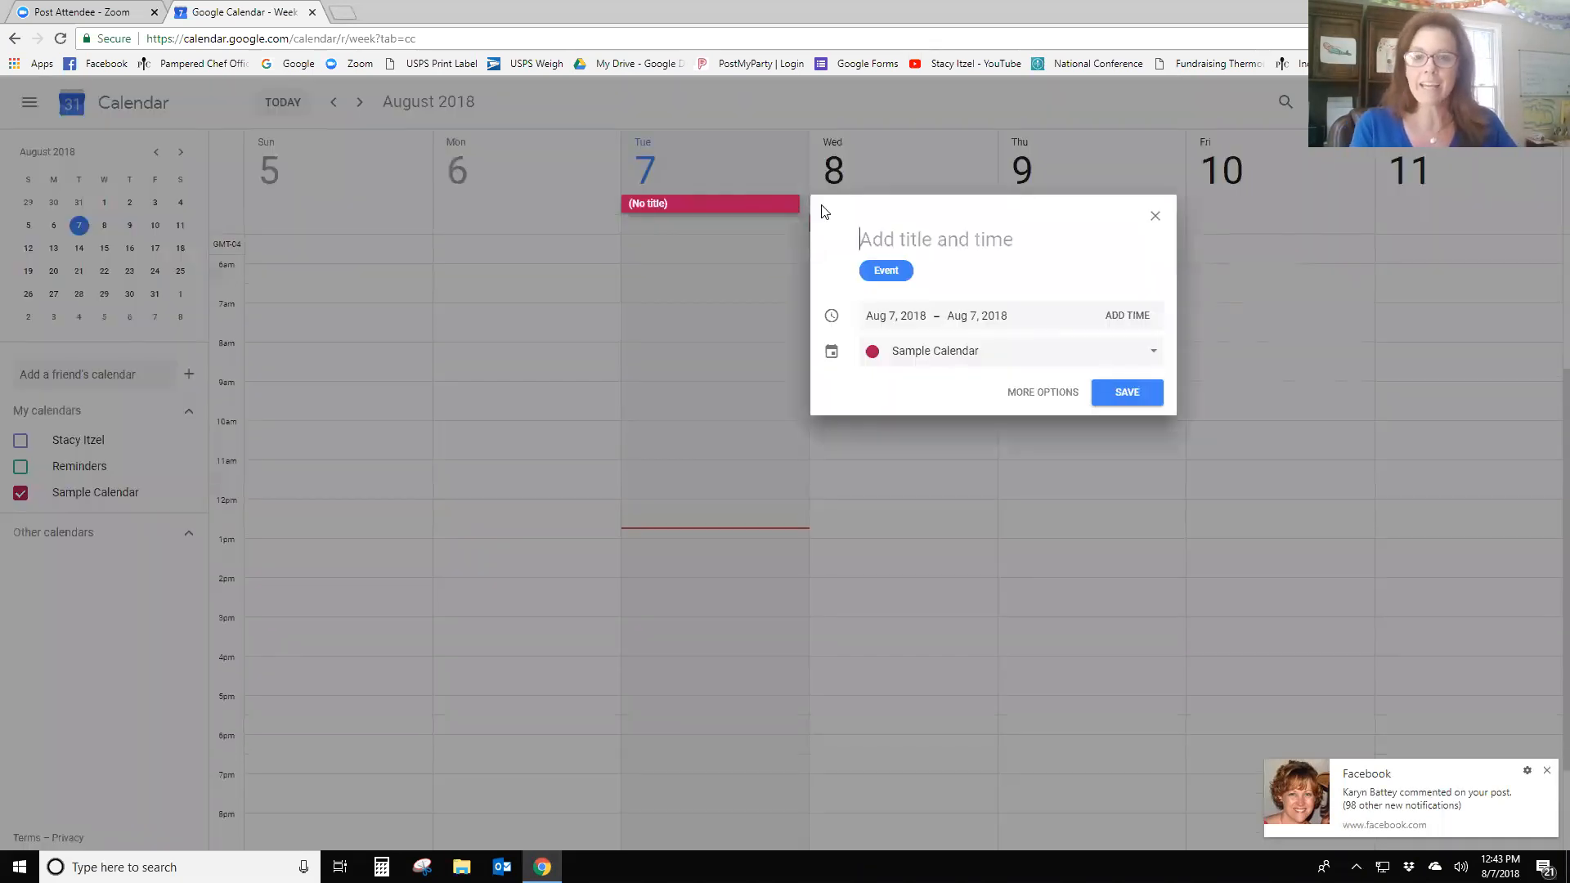
type("Post")
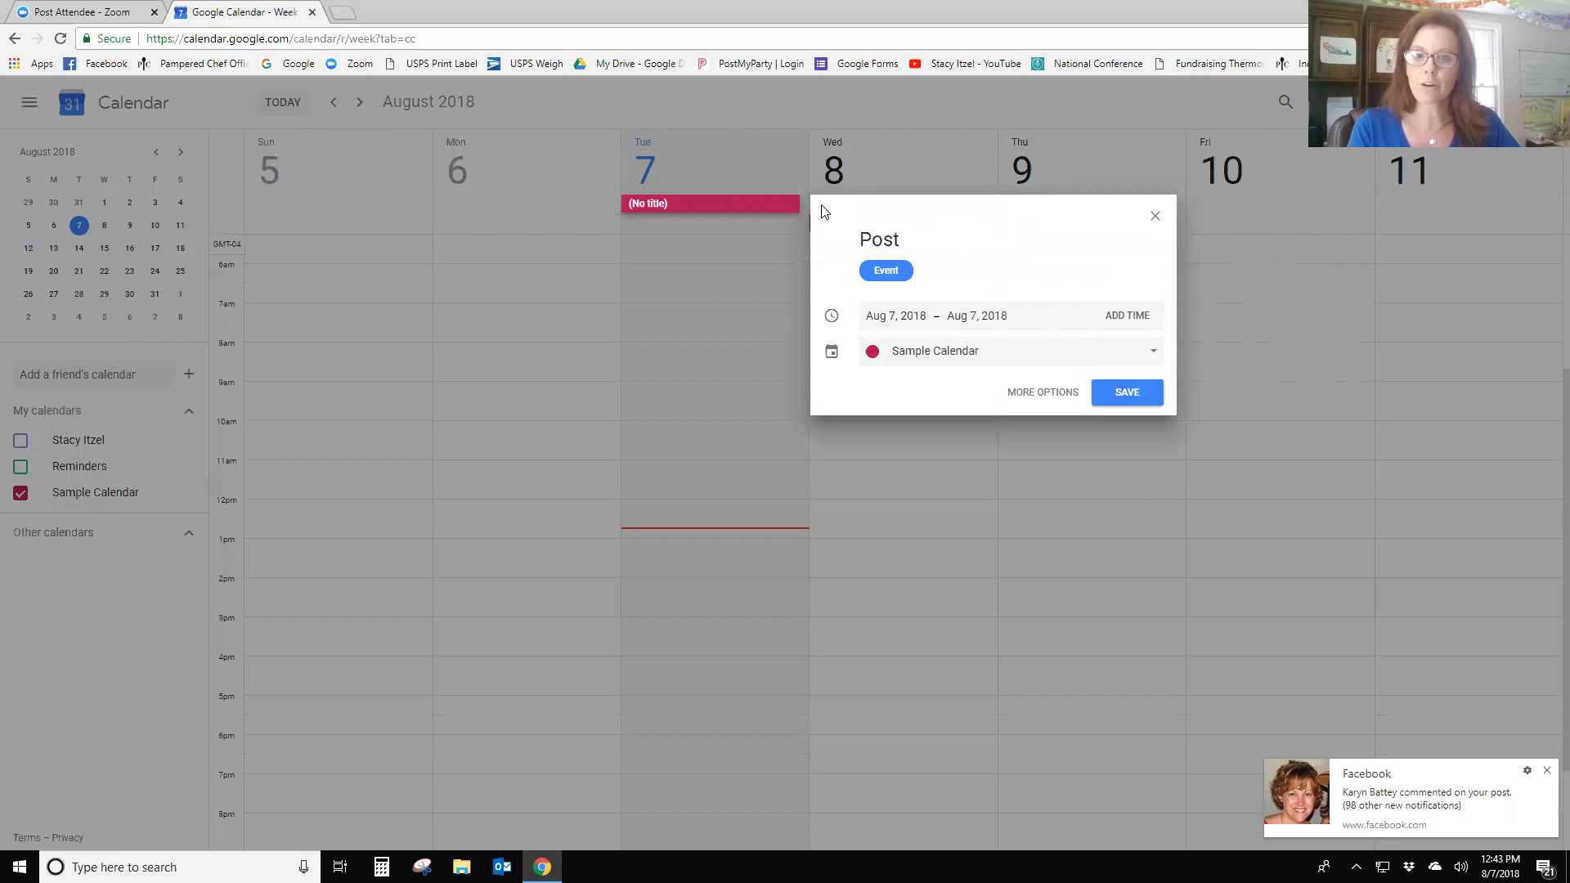
type(" Rockrock")
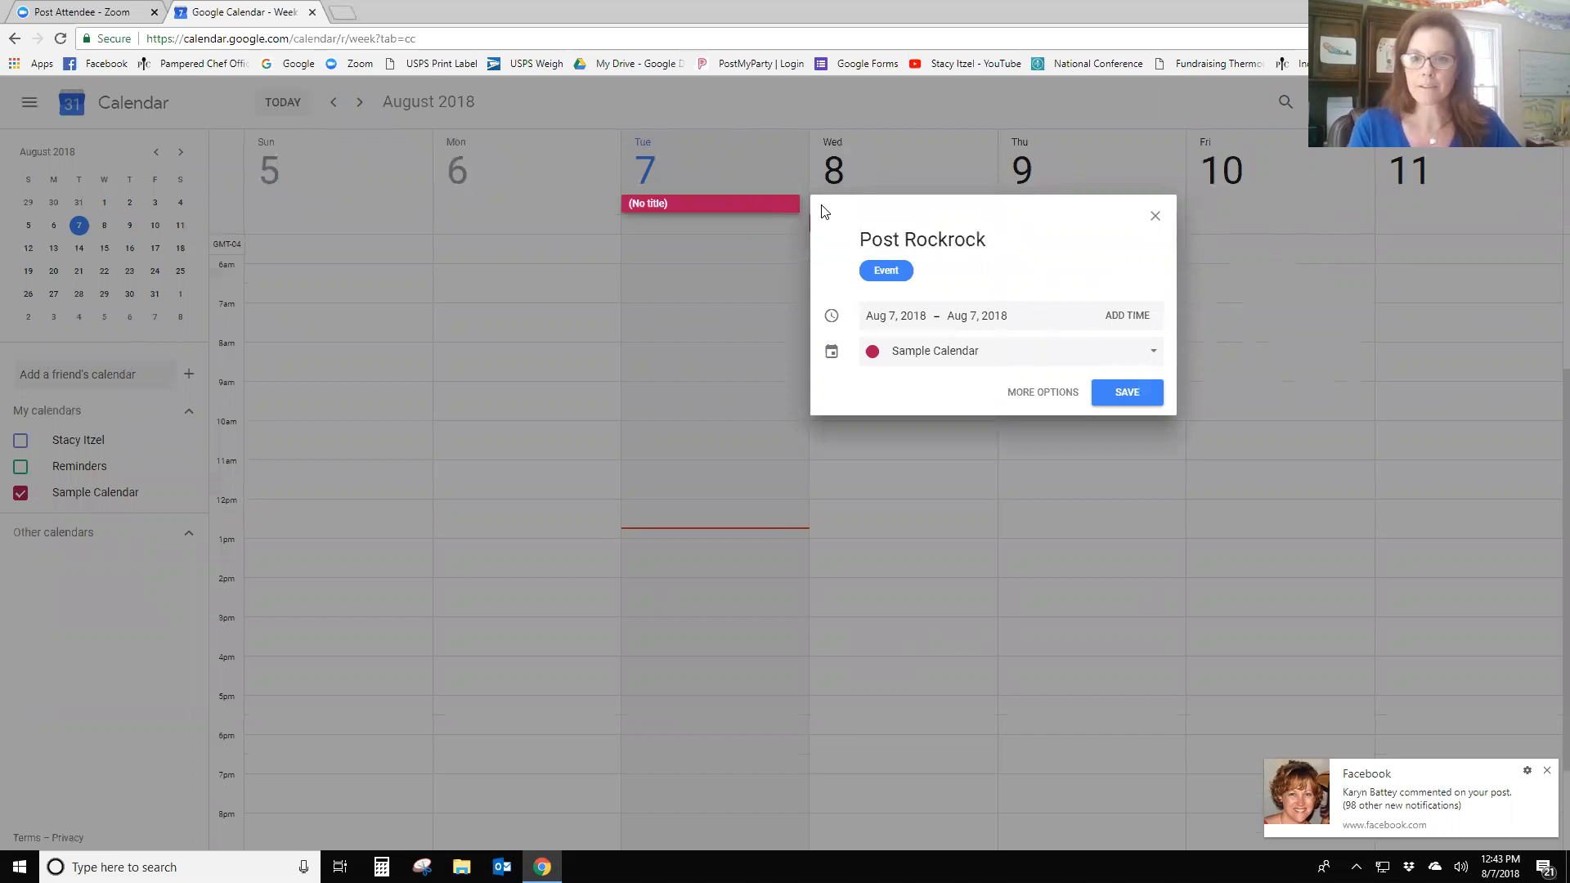
key("BackSpace")
key("BackSpace")
key("BackSpace")
key("BackSpace")
key("BackSpace")
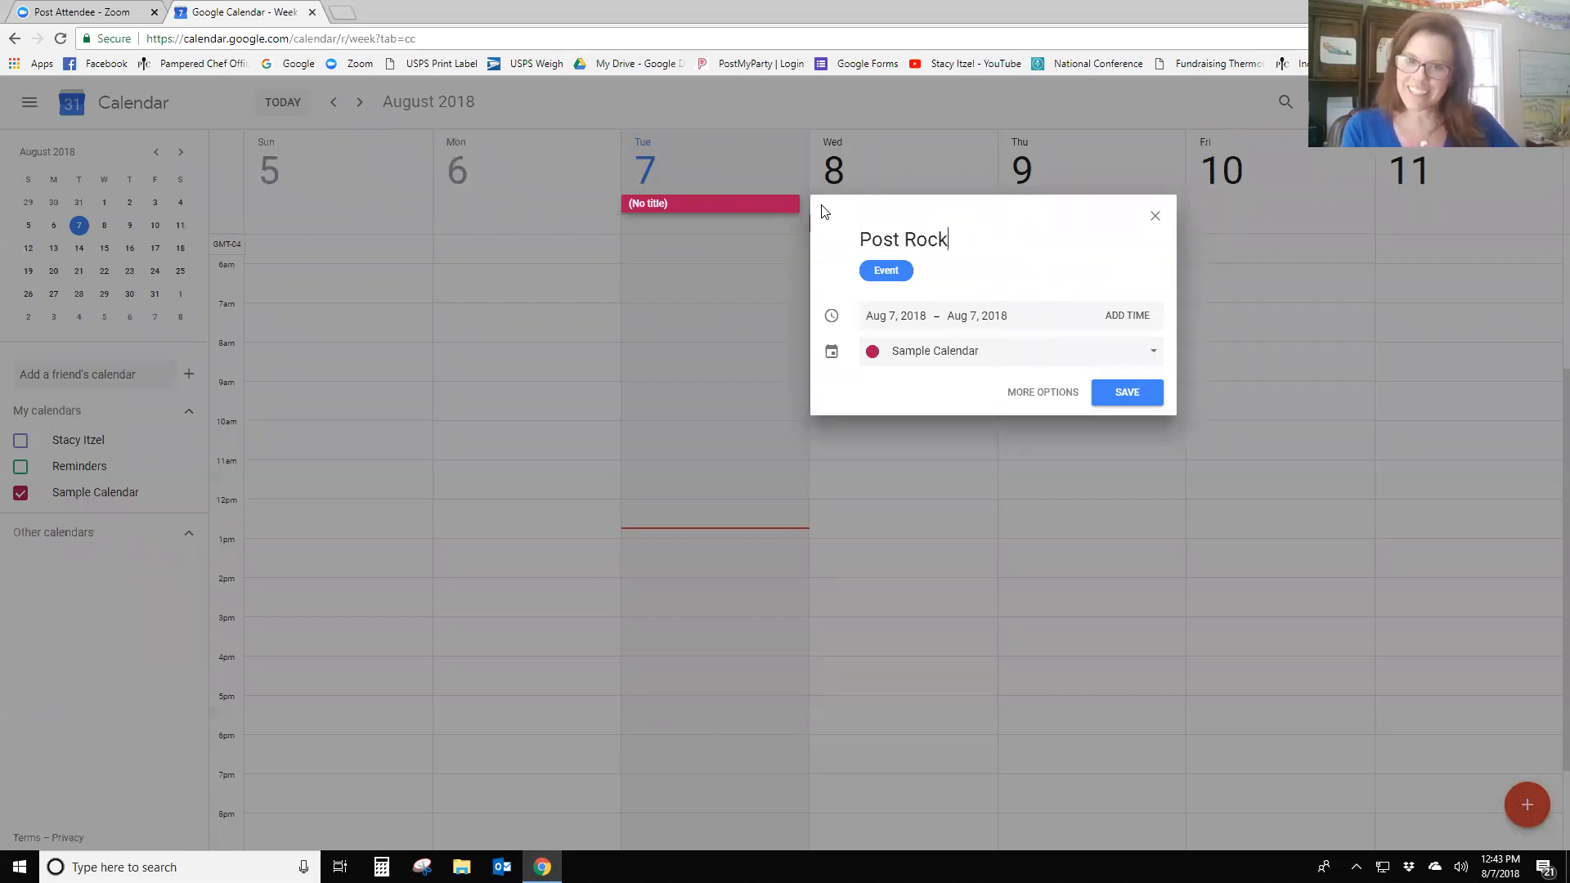
type("kcrok")
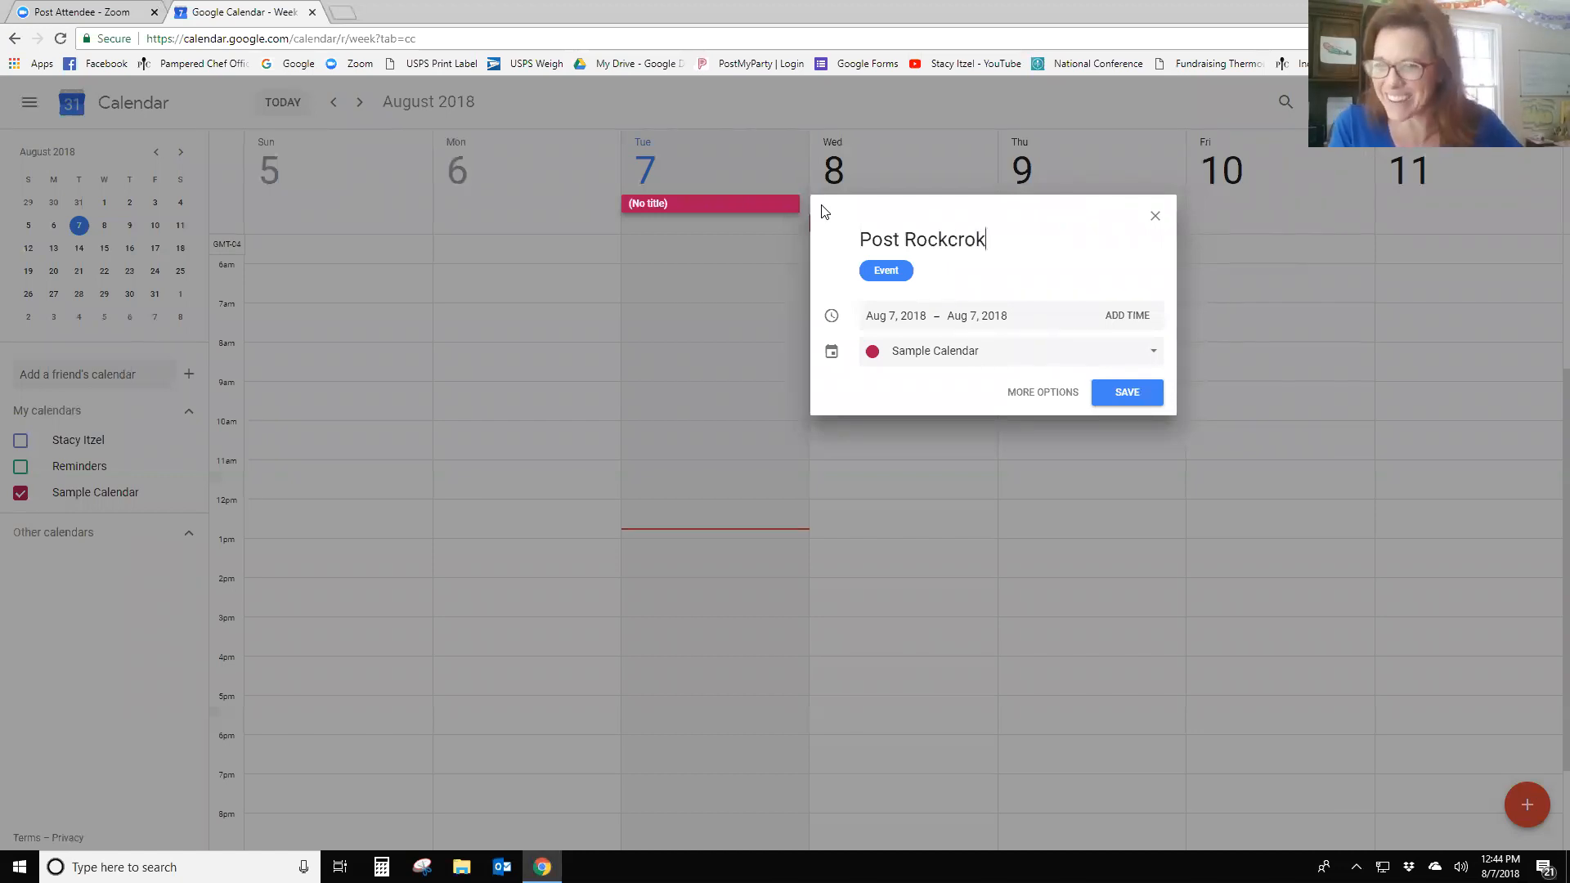
type(" Noodle G")
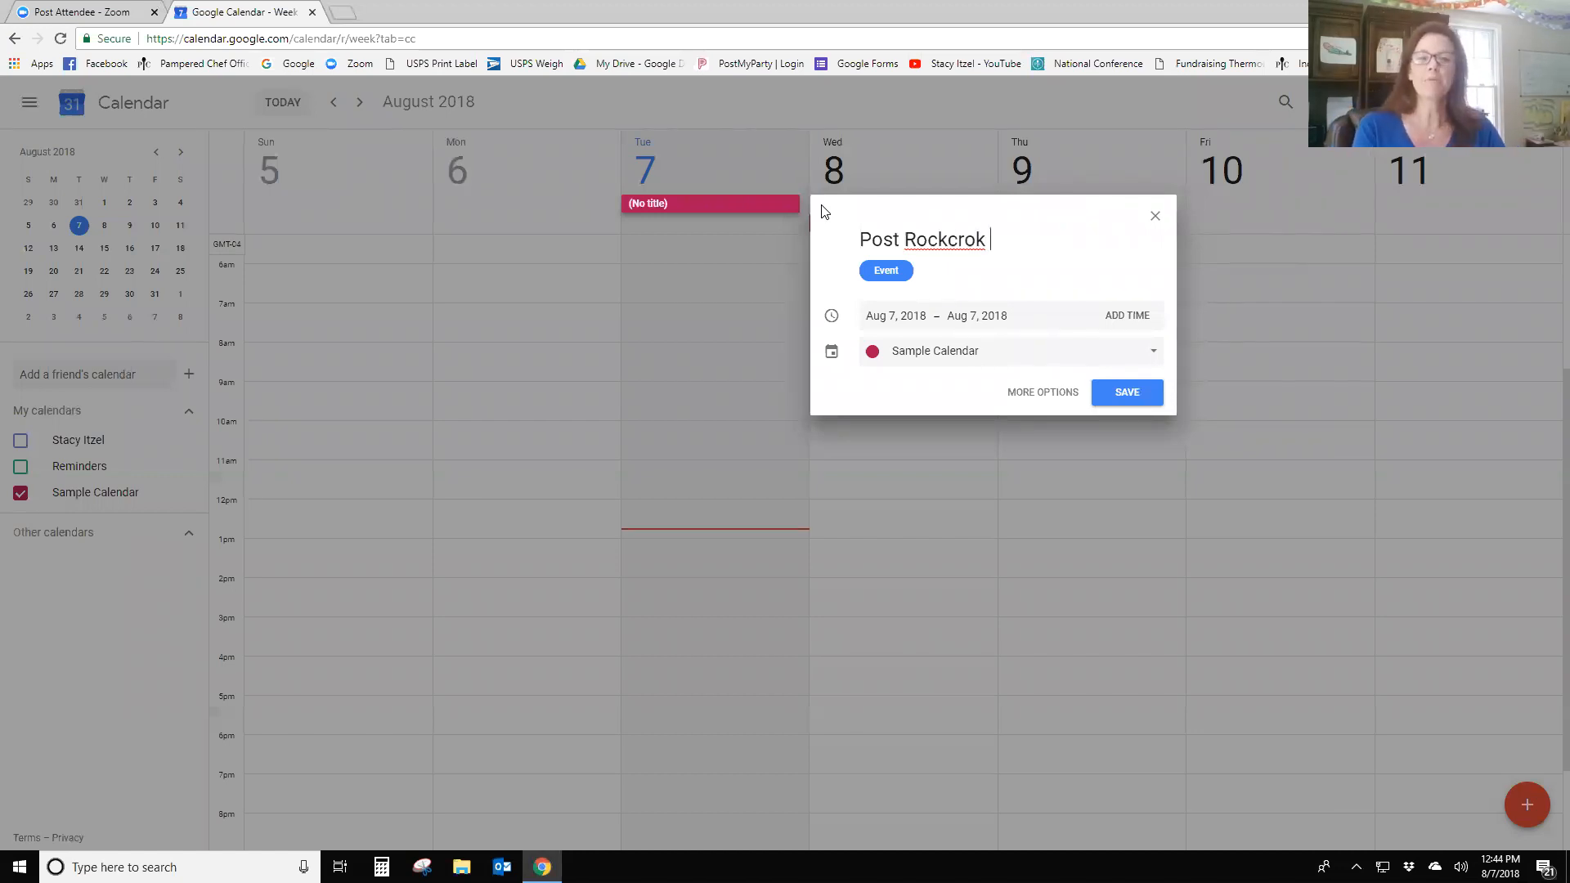
type("ame Answer")
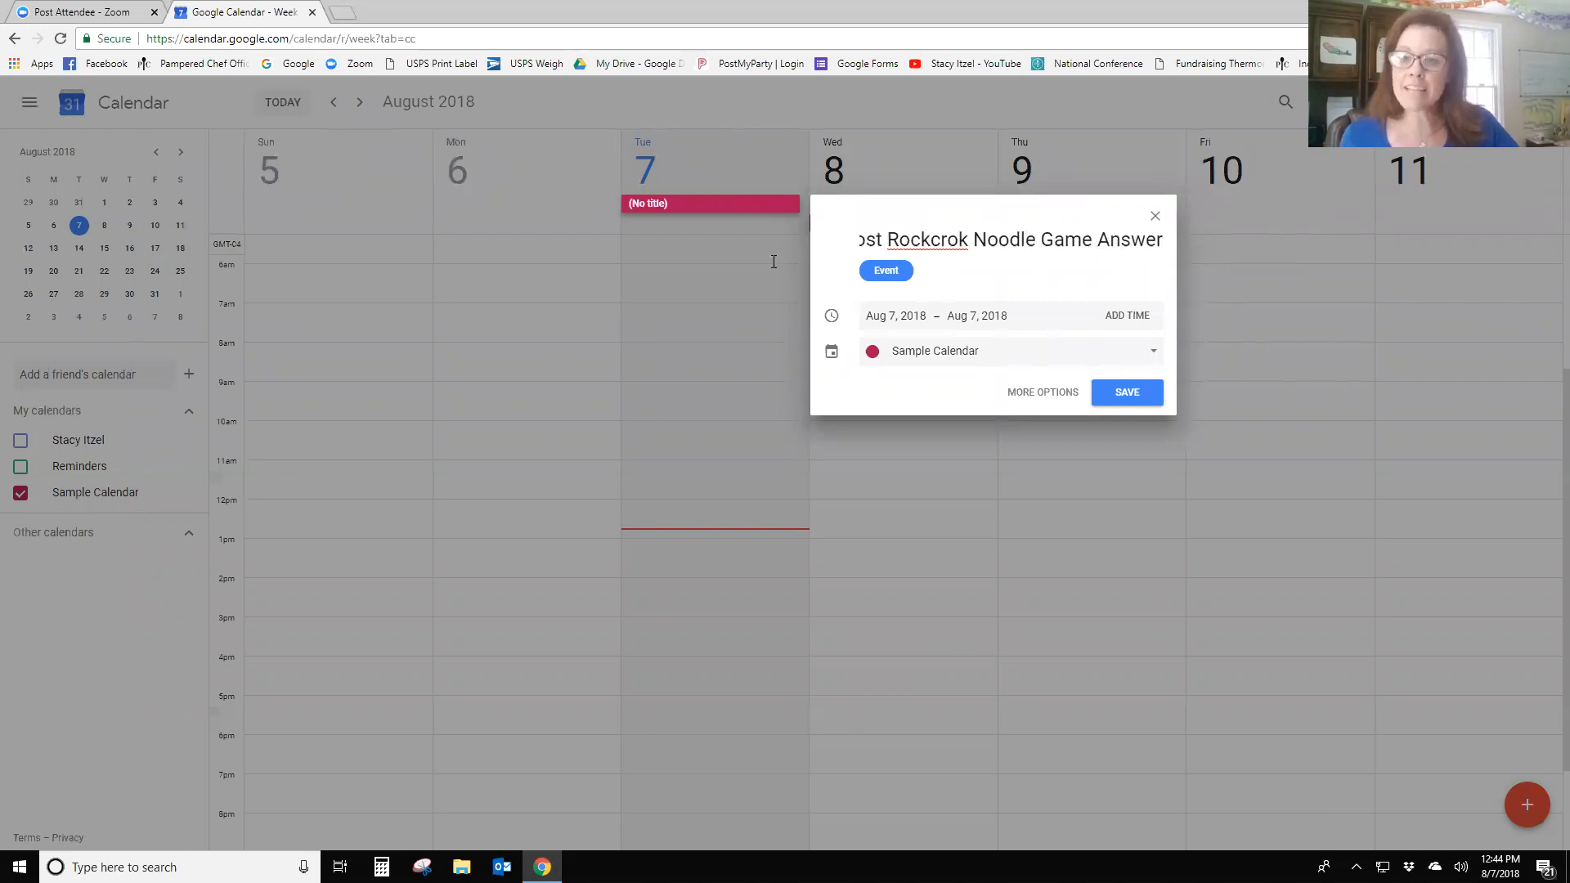
left_click(1126, 392)
- Change the game-answer task's date to August 14 and save it
left_click(689, 214)
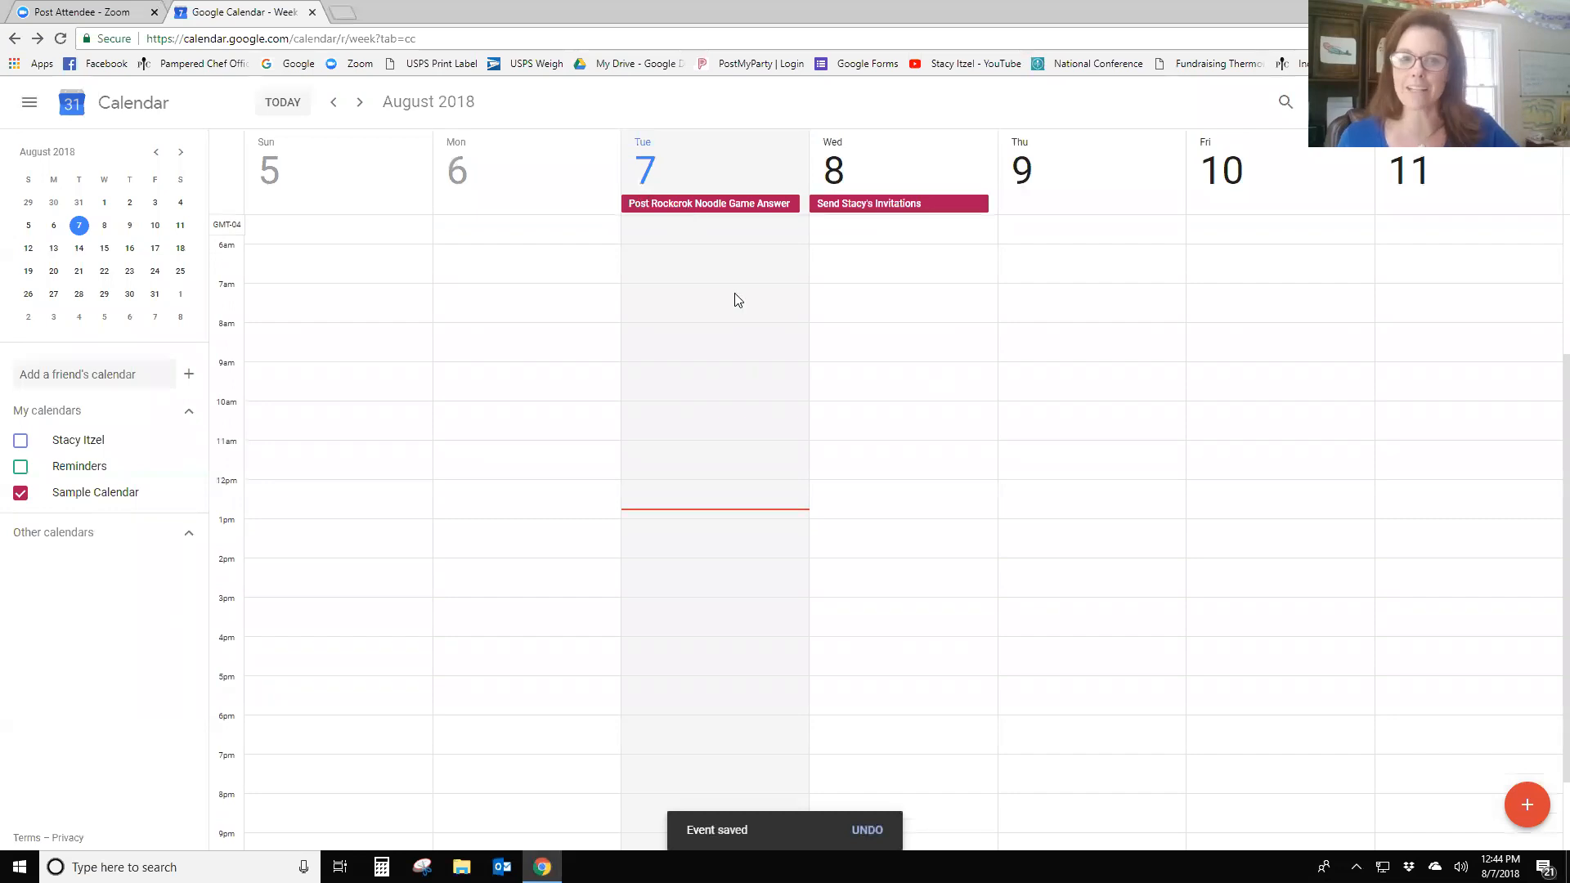
left_click(804, 331)
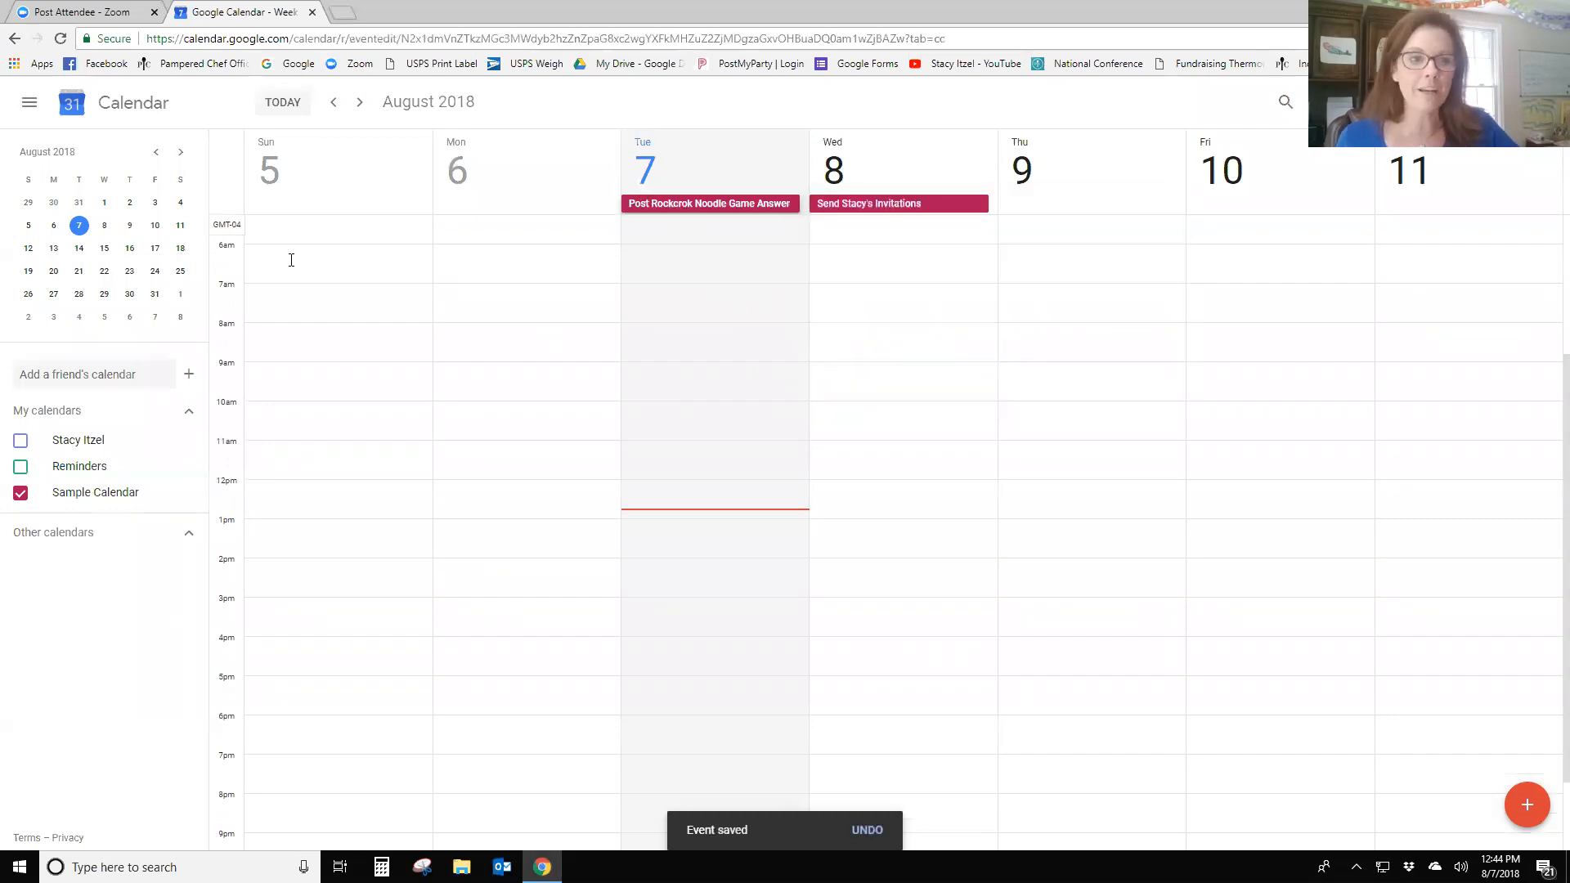
left_click(117, 162)
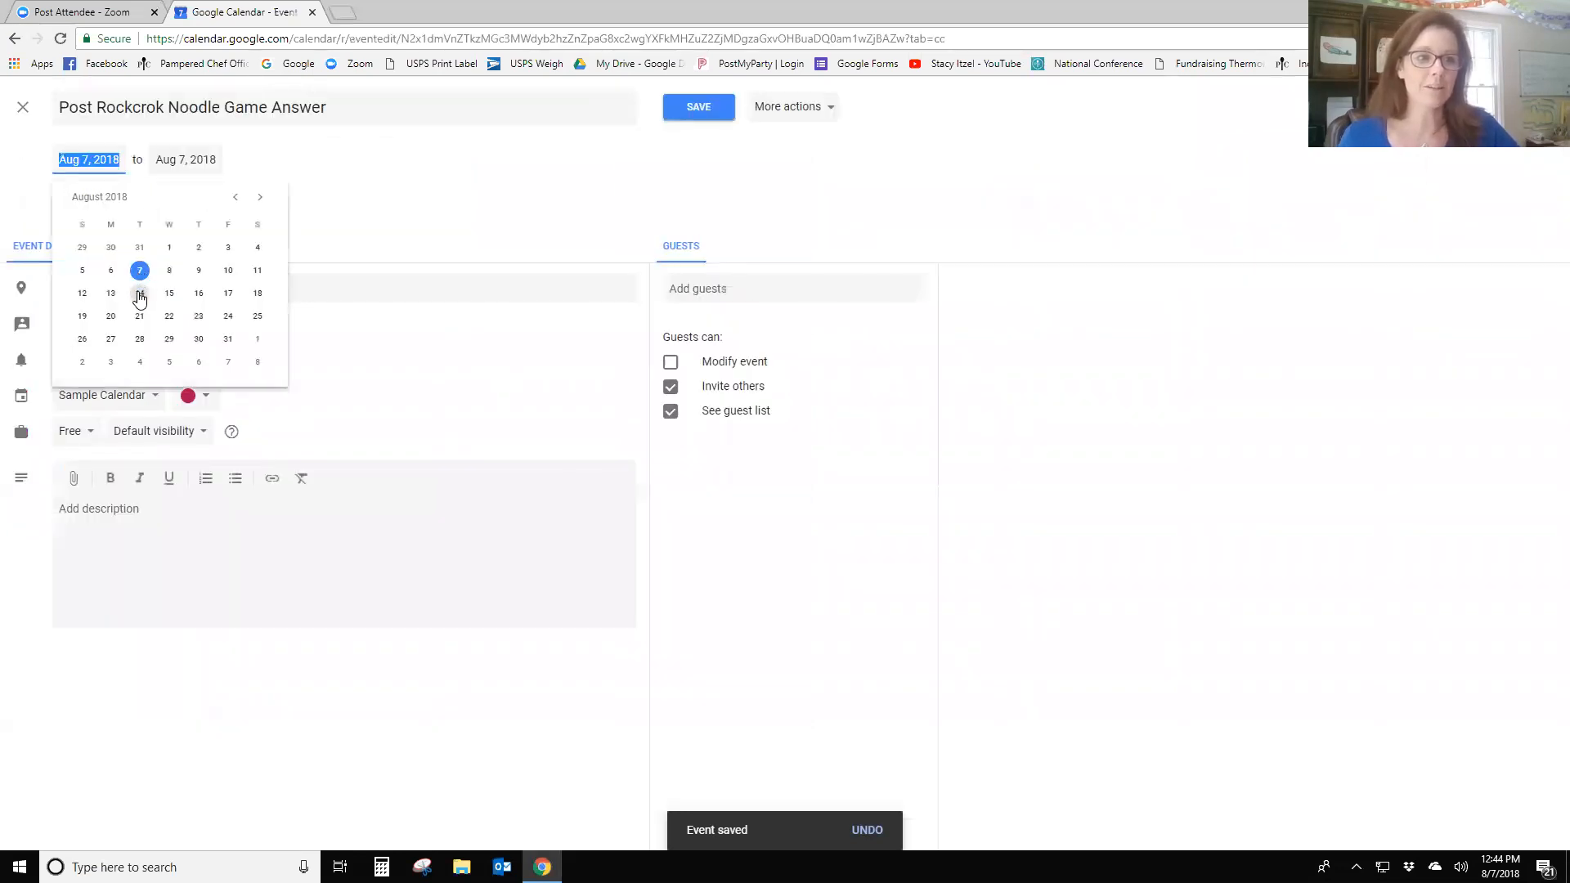
left_click(139, 293)
left_click(695, 113)
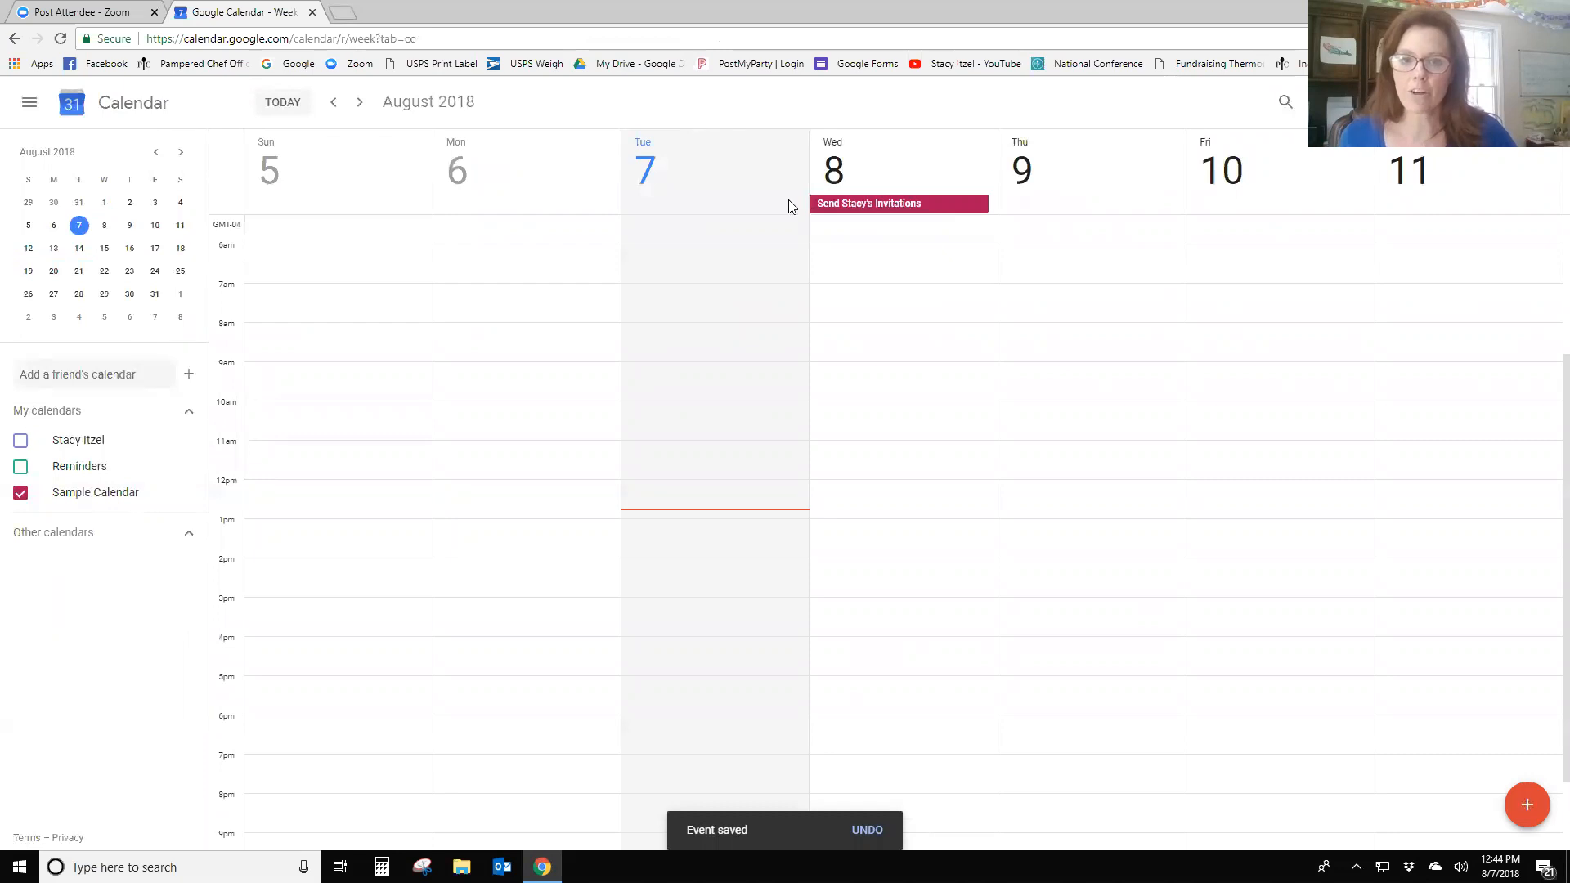
- Create an all-day 'Virtual Party Host Coaching' event on Wednesday, Aug 8
left_click(888, 188)
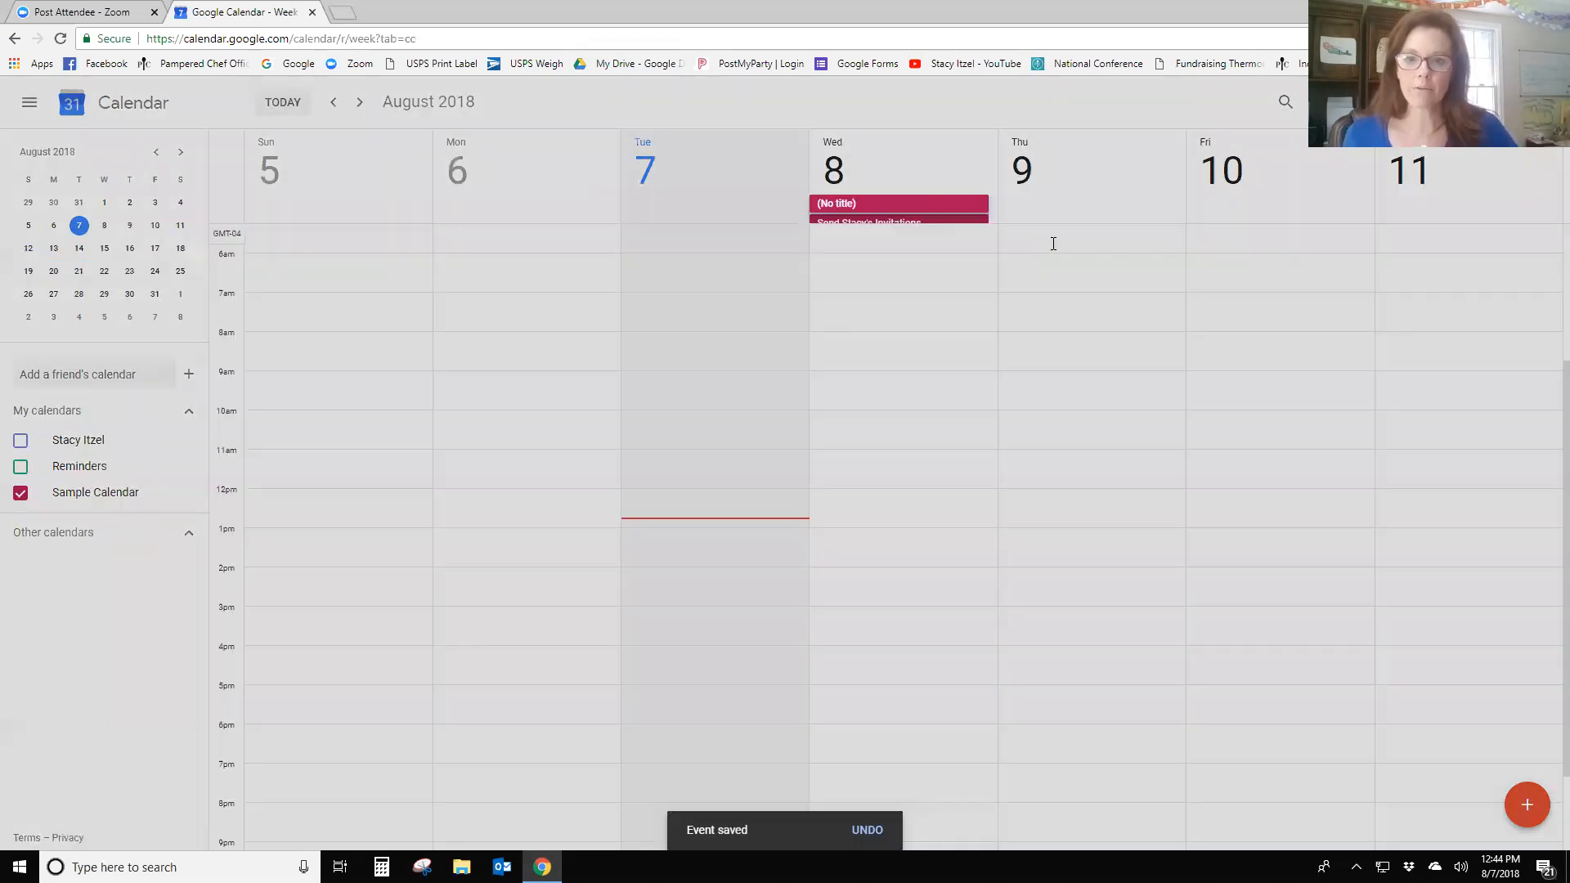
type("Virtual ")
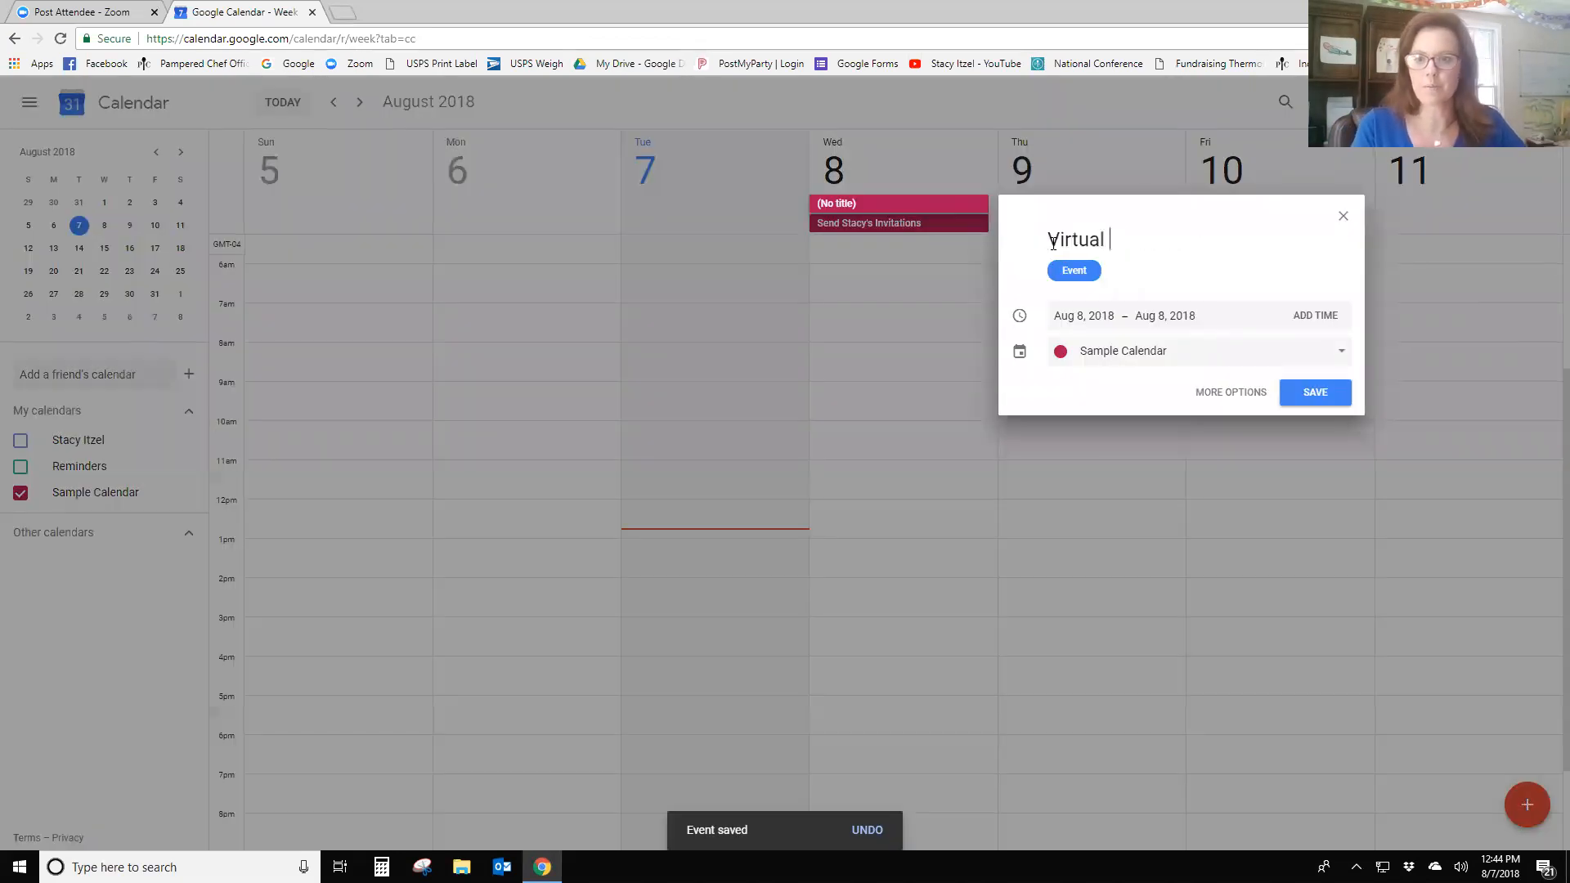
type("Party Host Coaching")
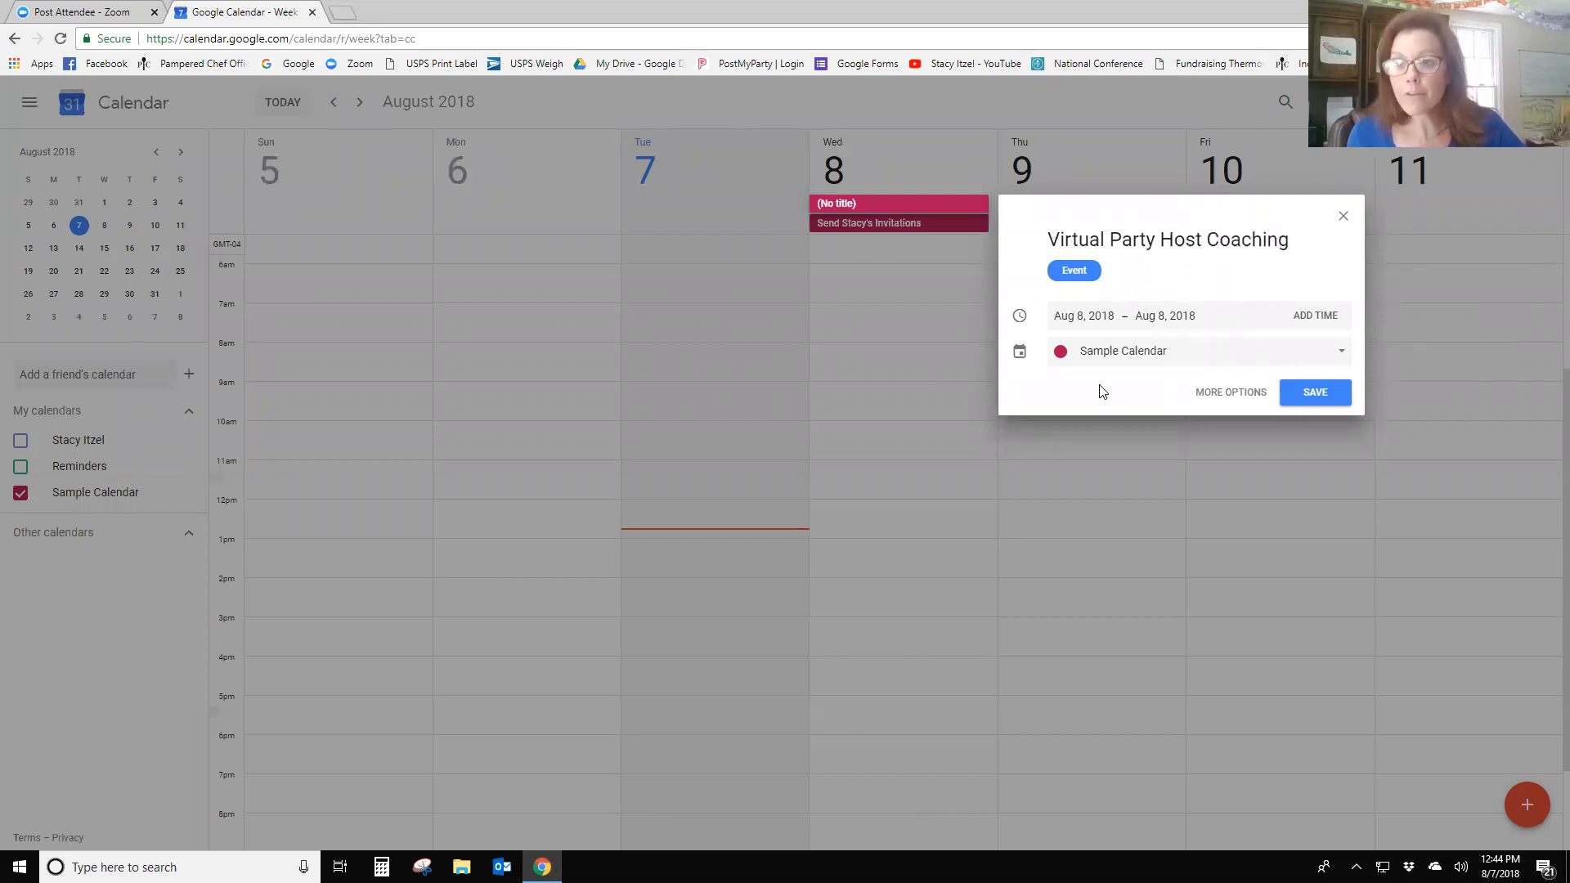
left_click(1314, 393)
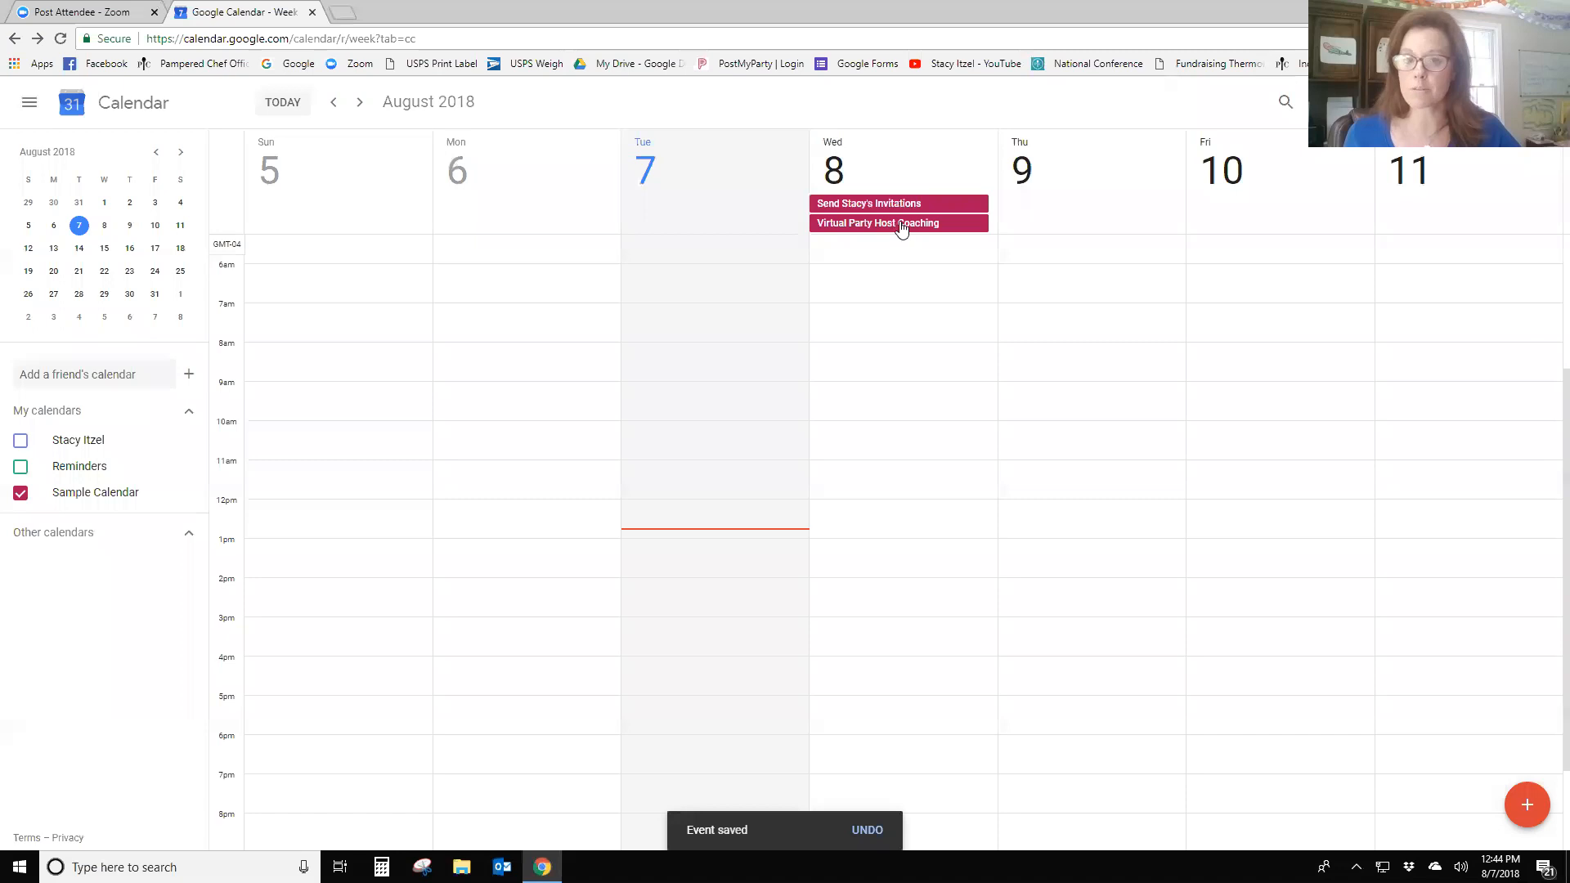
- Move Virtual Party Host Coaching to Thursday, August 9 and save
left_click(902, 224)
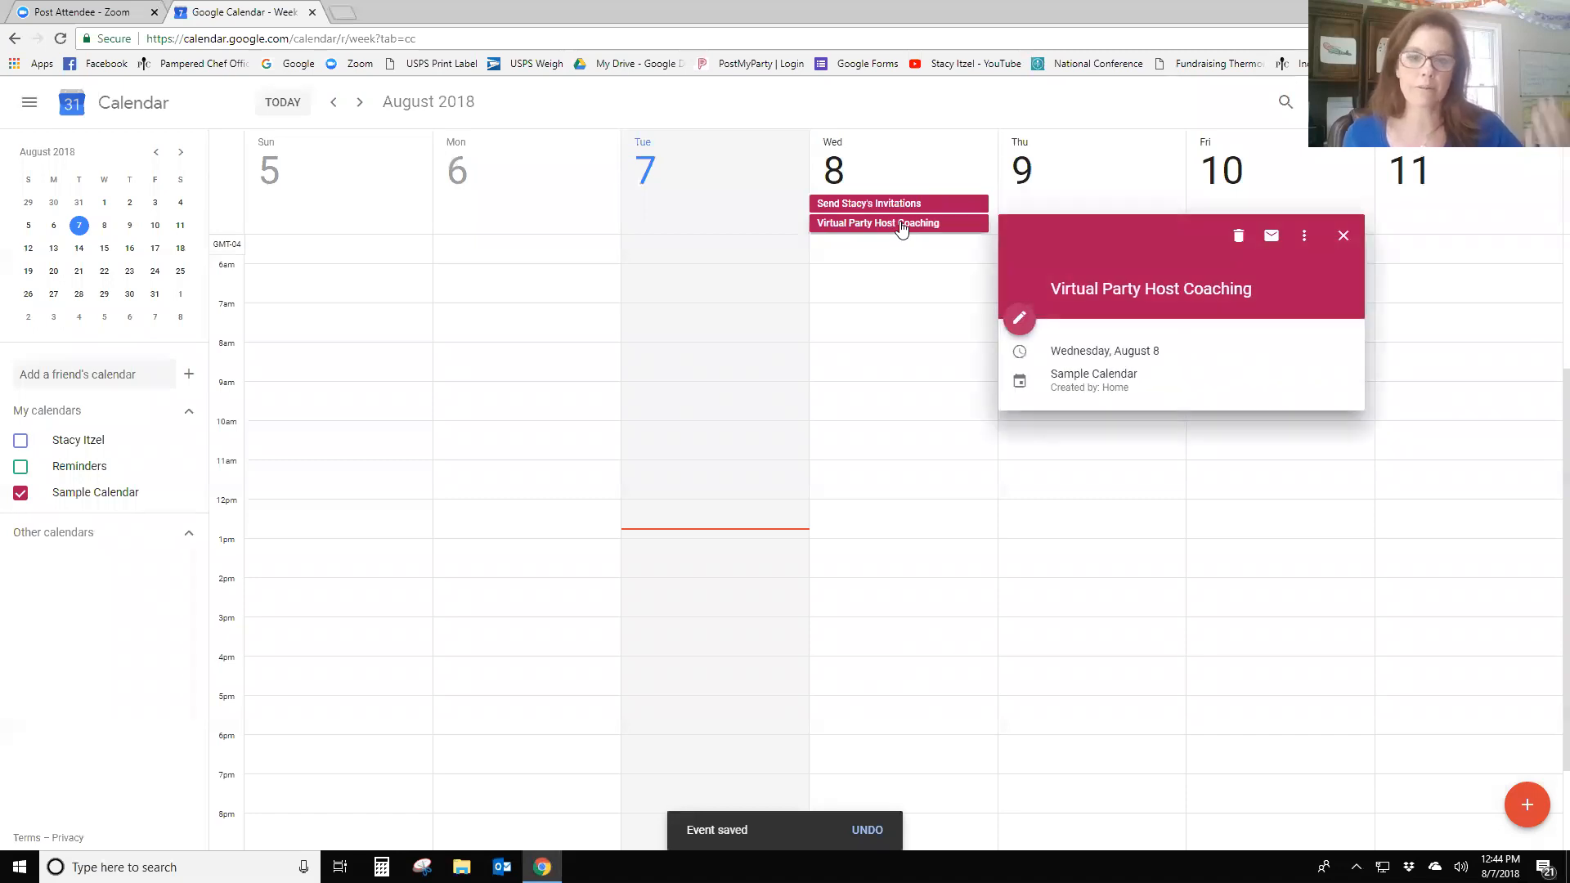
left_click(1019, 319)
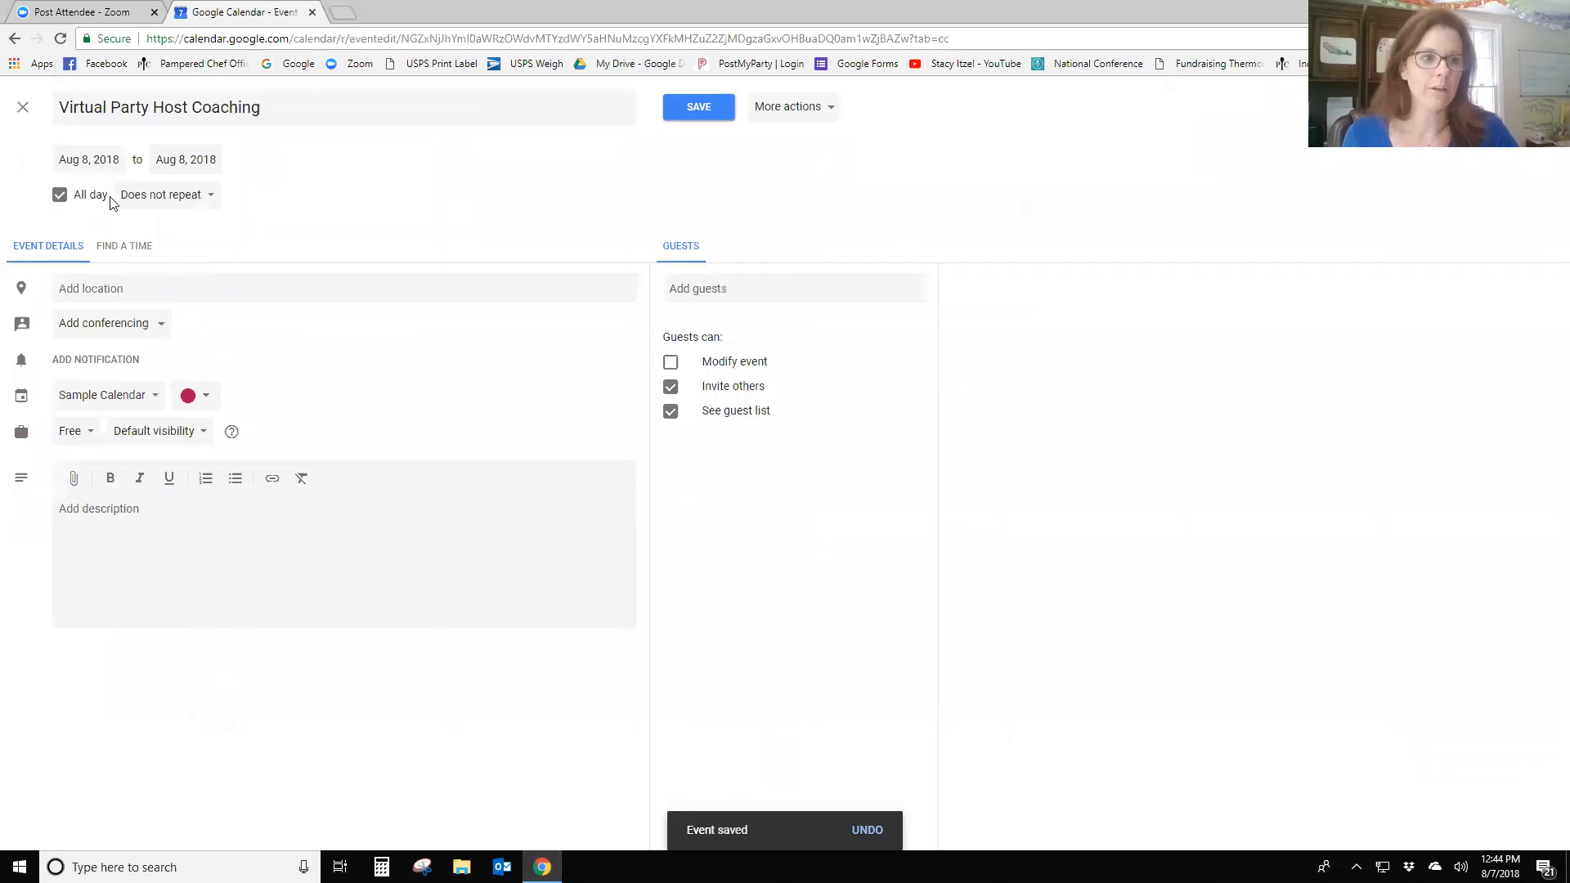
left_click(89, 160)
left_click(203, 272)
left_click(679, 108)
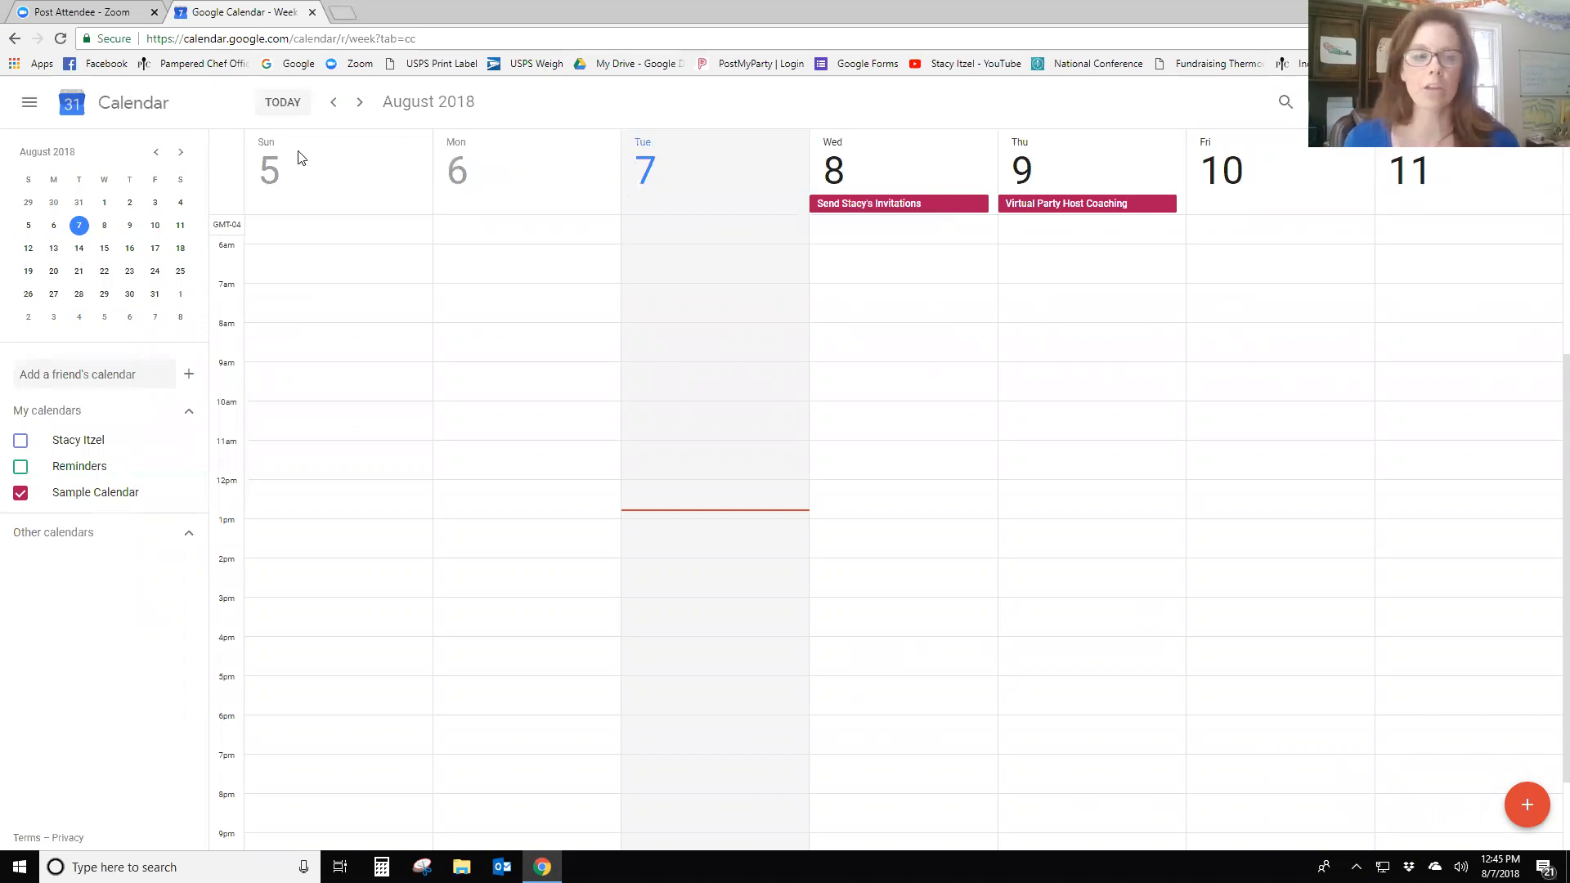
- Create an all-day 'Make 5 Contacts' event on Tuesday, Aug 7, repeating Daily
left_click(691, 202)
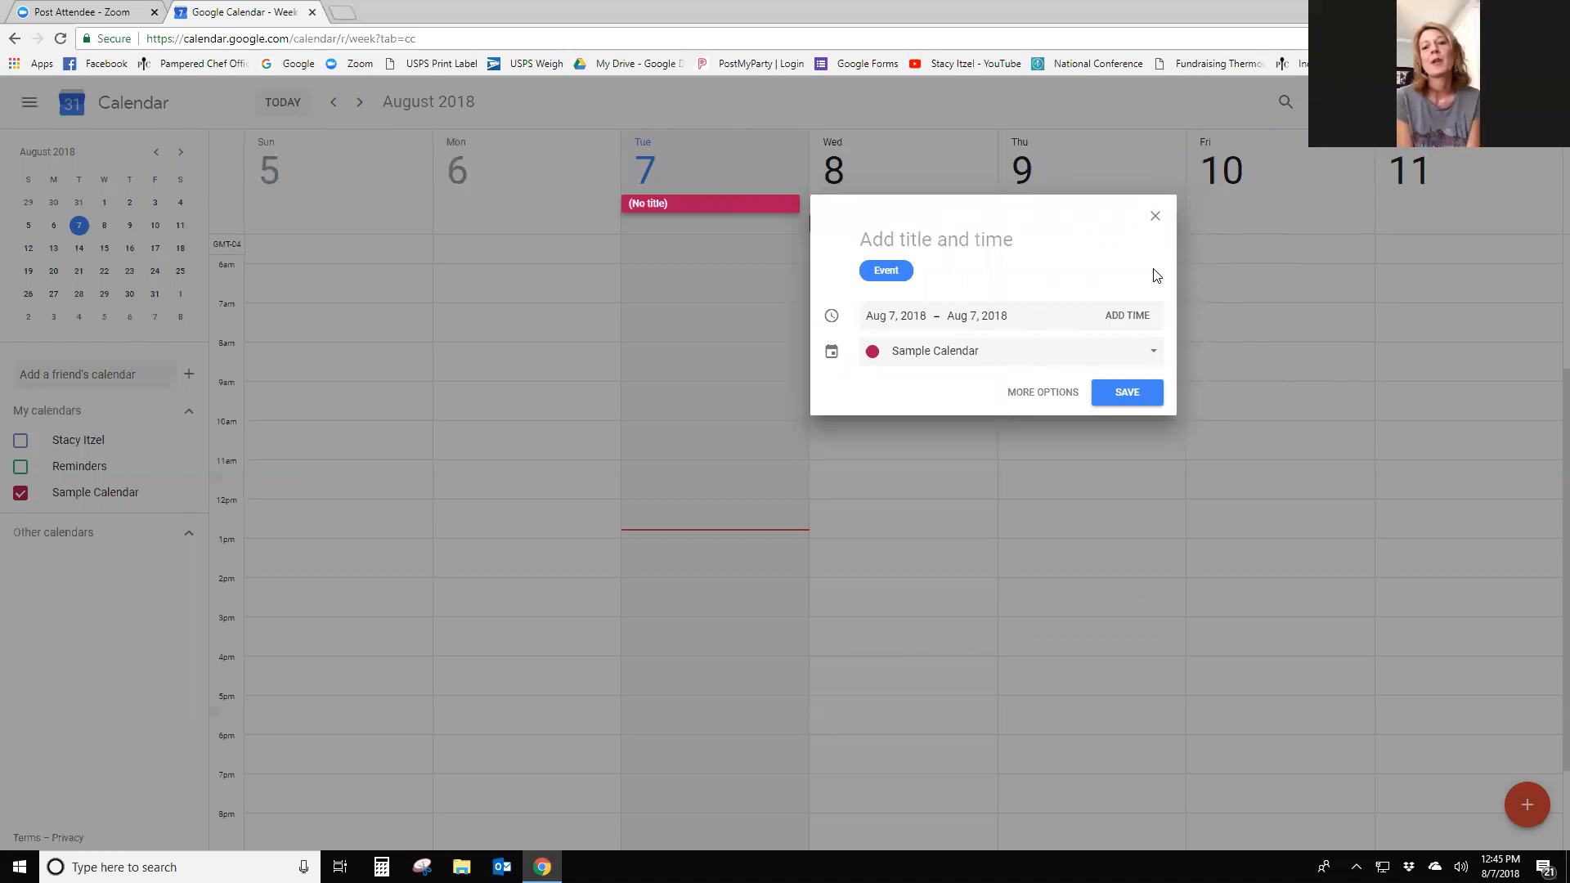
type("Make 5 Contacts")
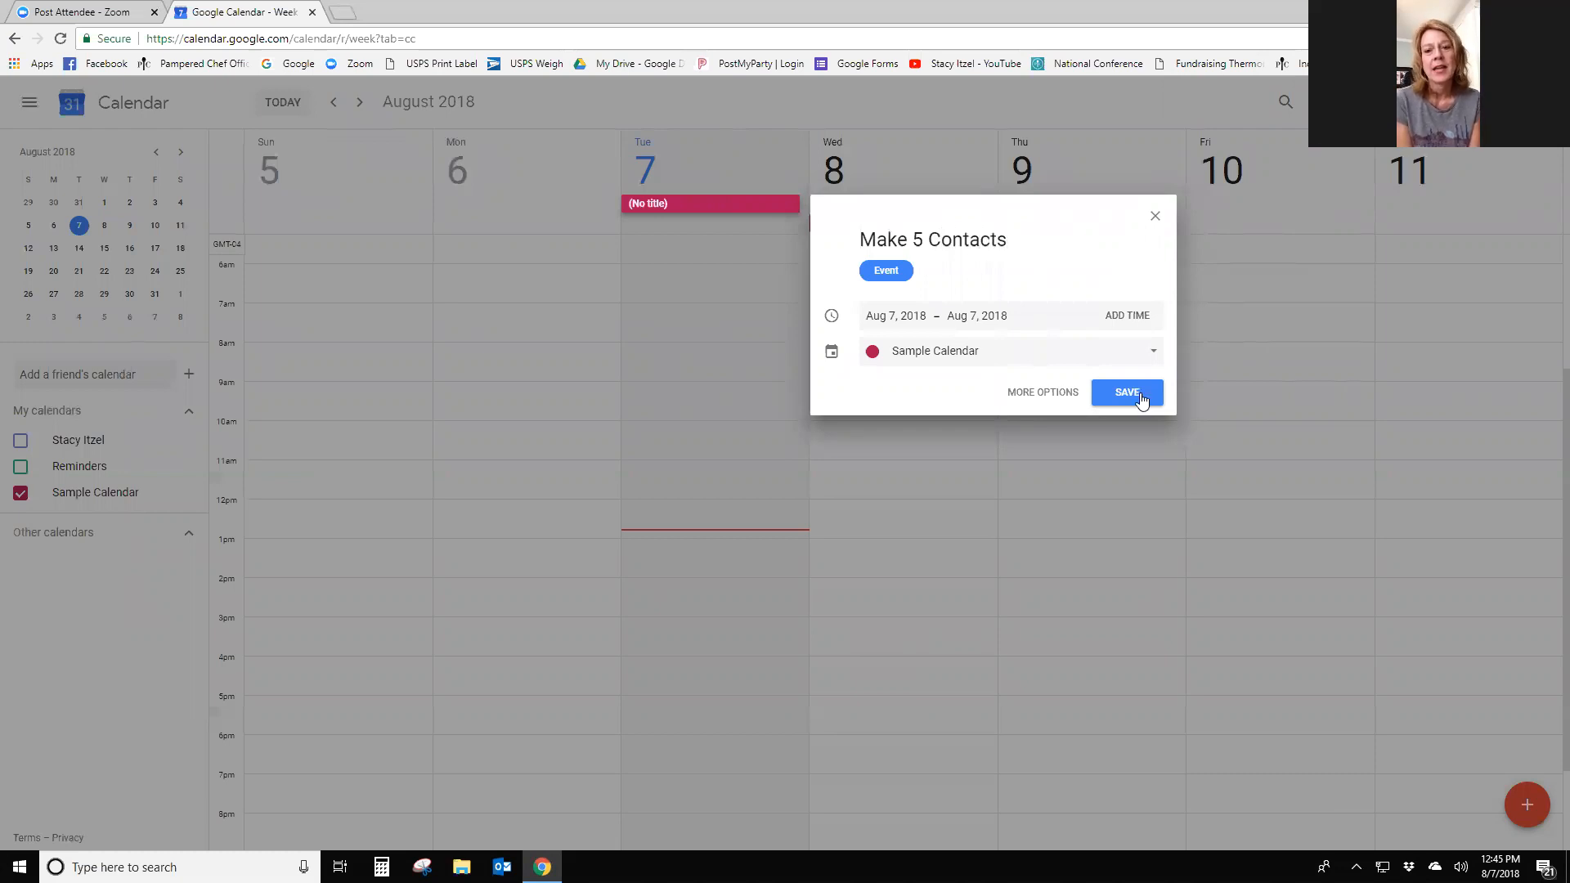
left_click(1047, 394)
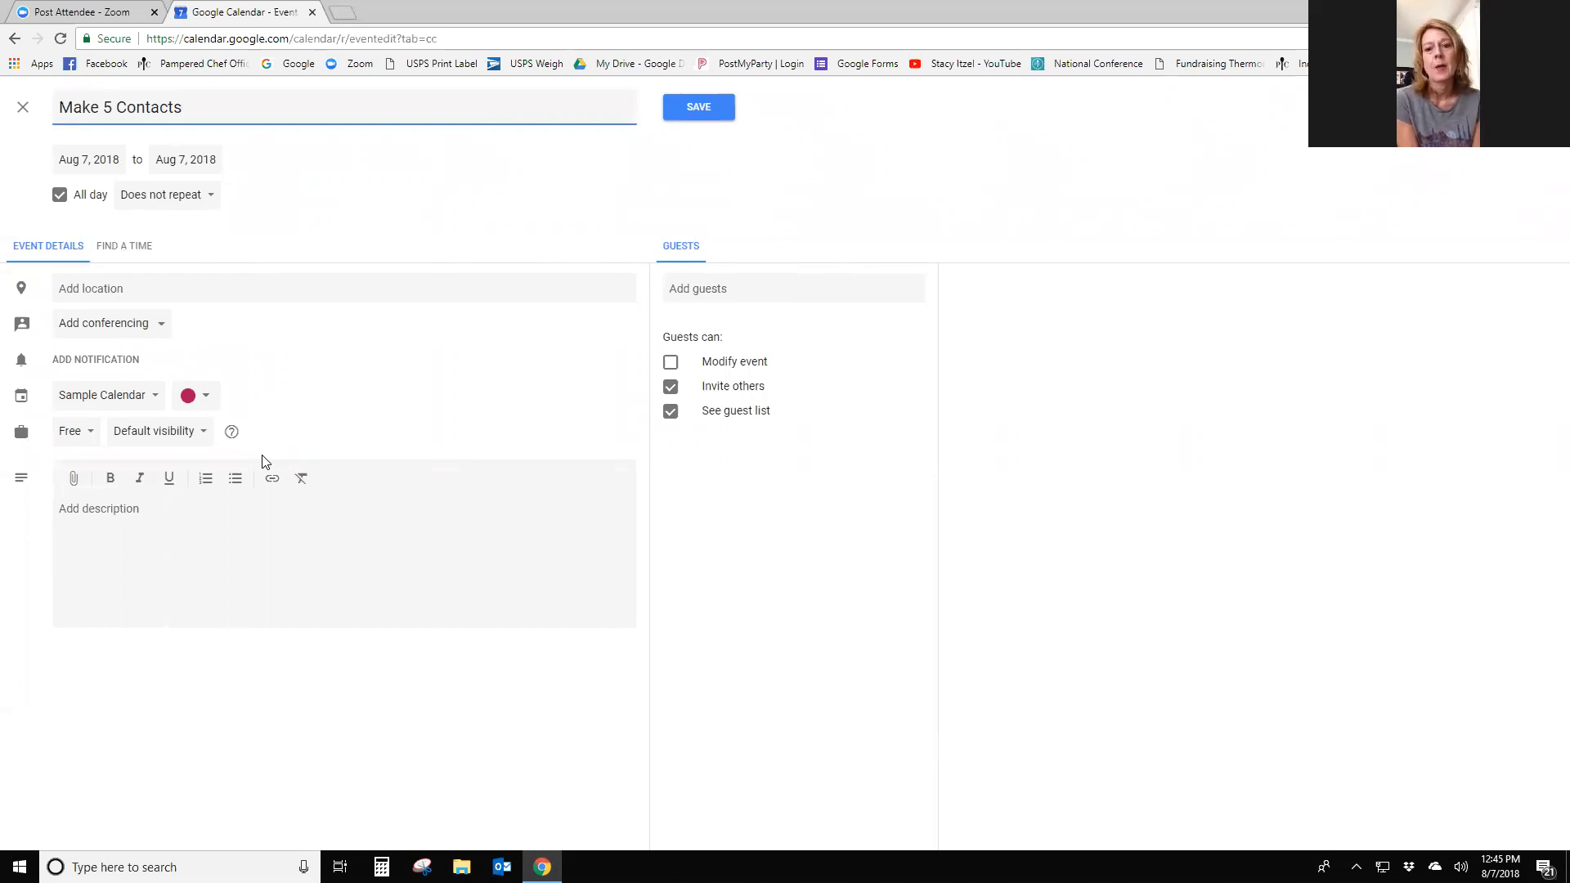
left_click(207, 199)
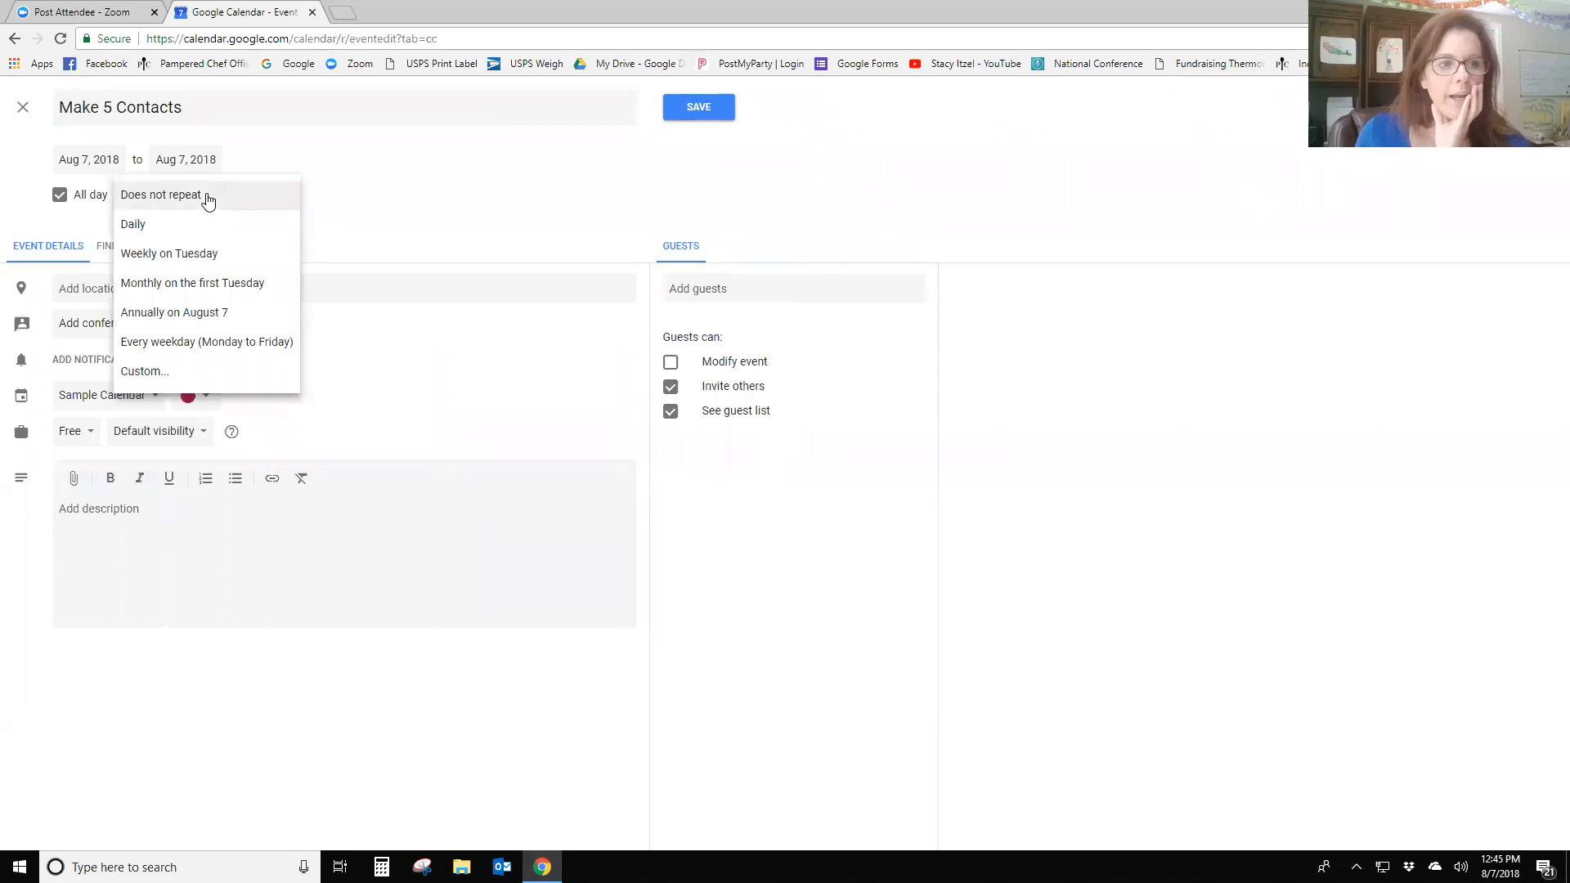
left_click(141, 224)
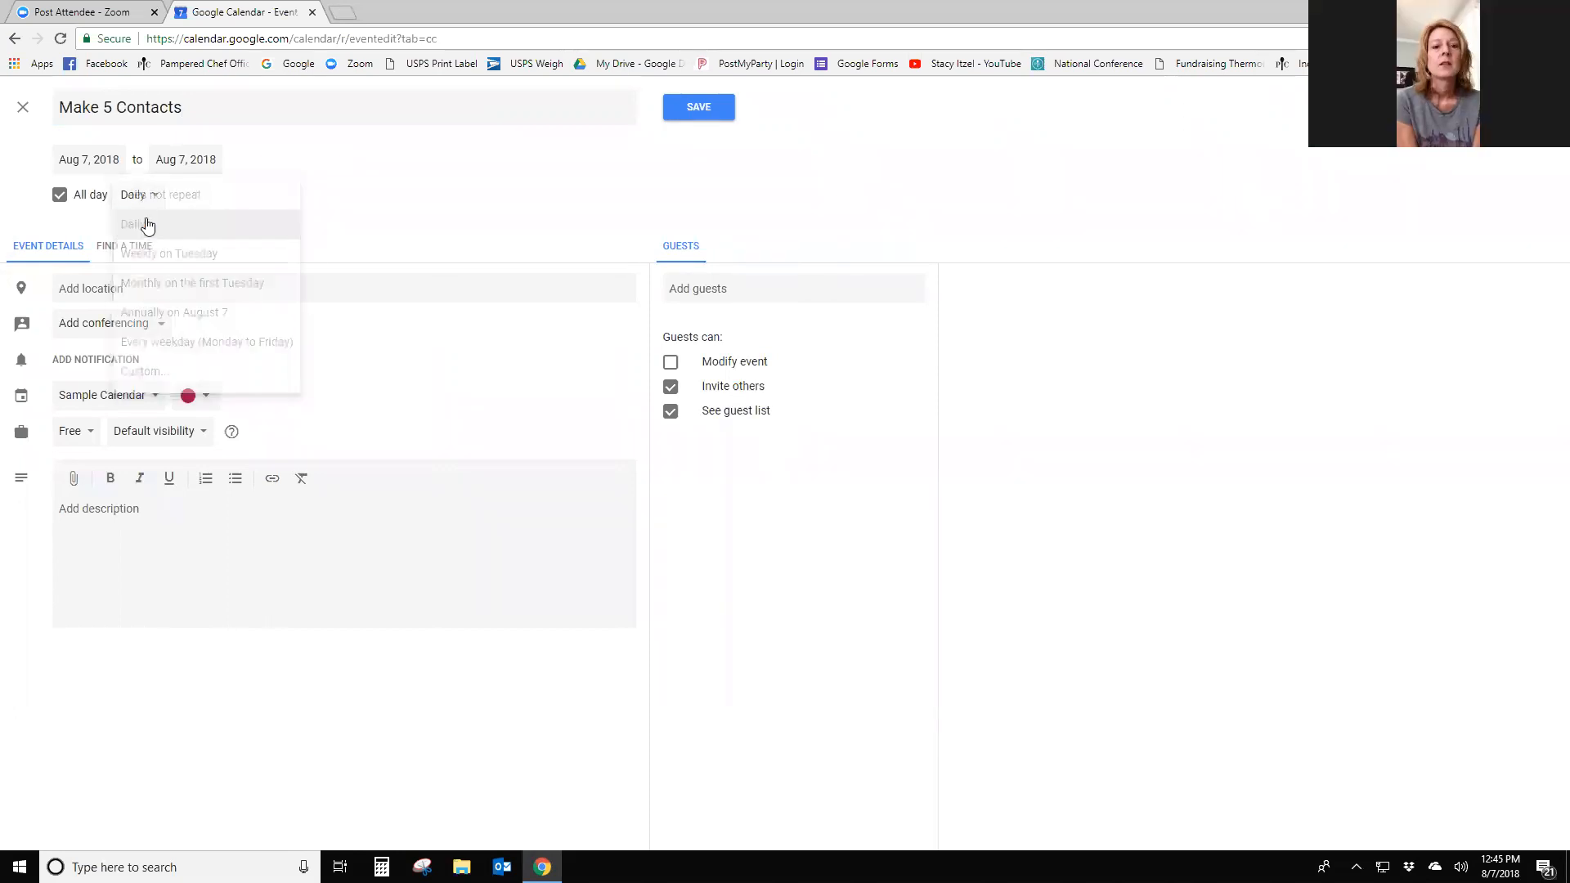
left_click(695, 113)
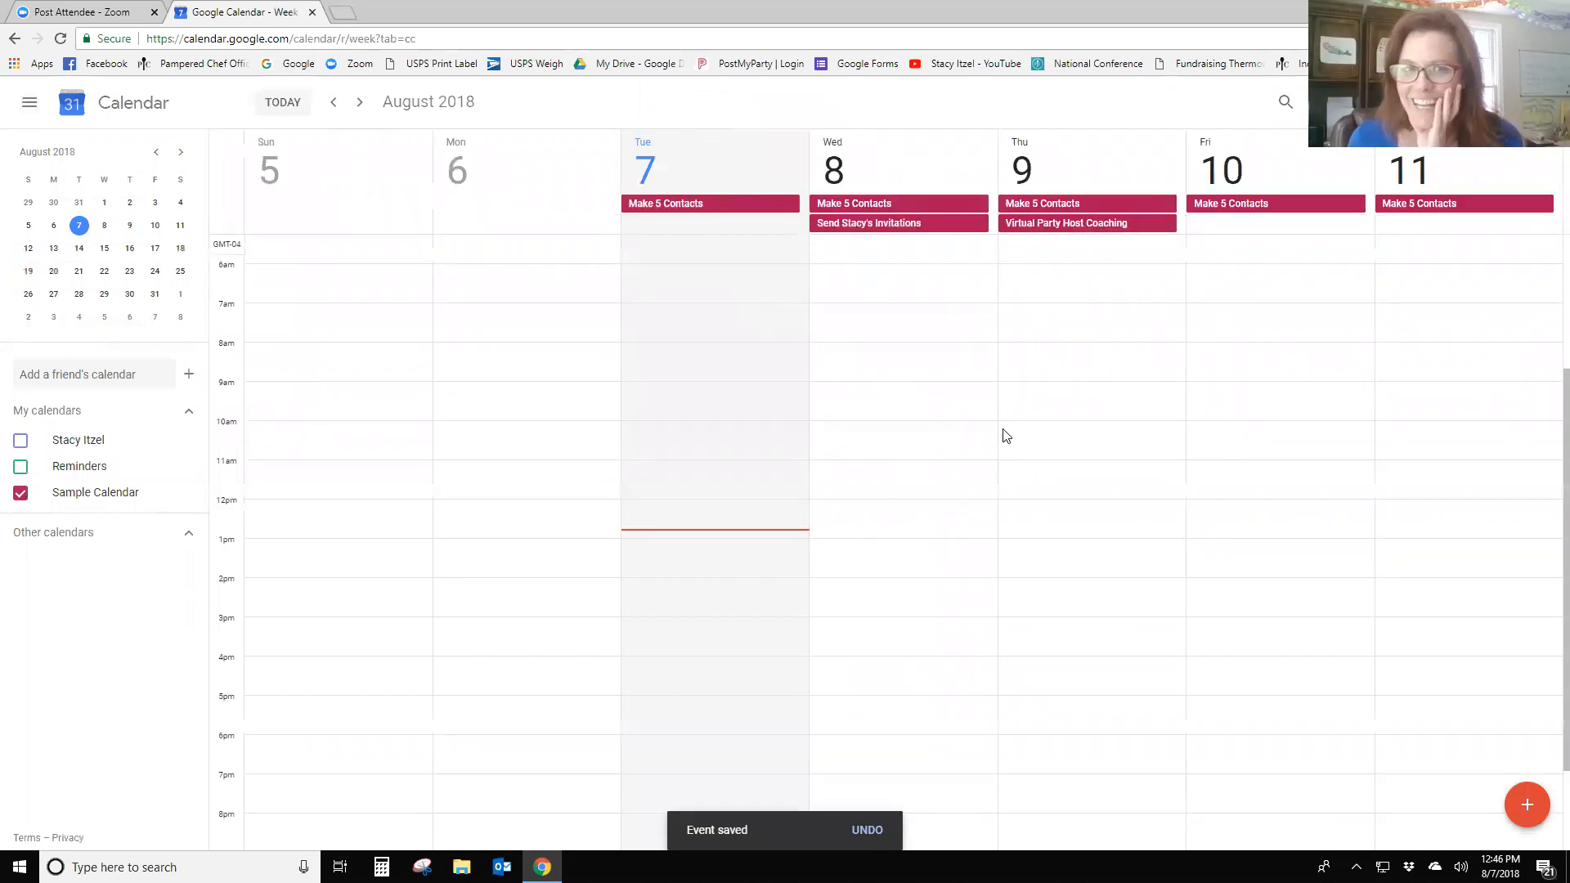
- Delete only the Tuesday, Aug 7 occurrence of Make 5 Contacts
scroll(1005, 435, "up", 2)
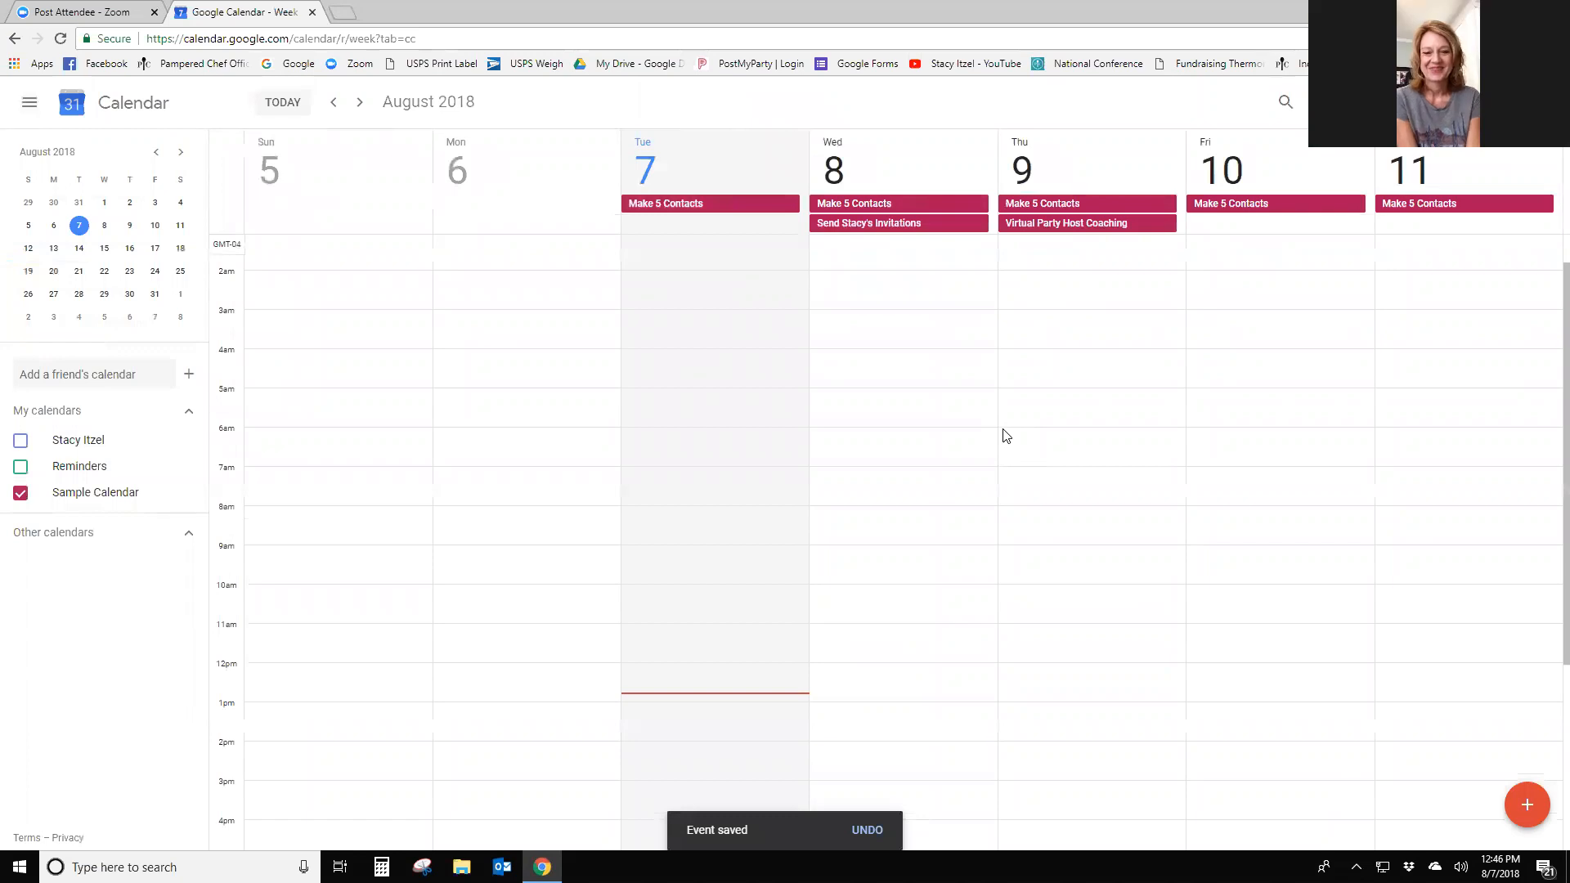
right_click(712, 204)
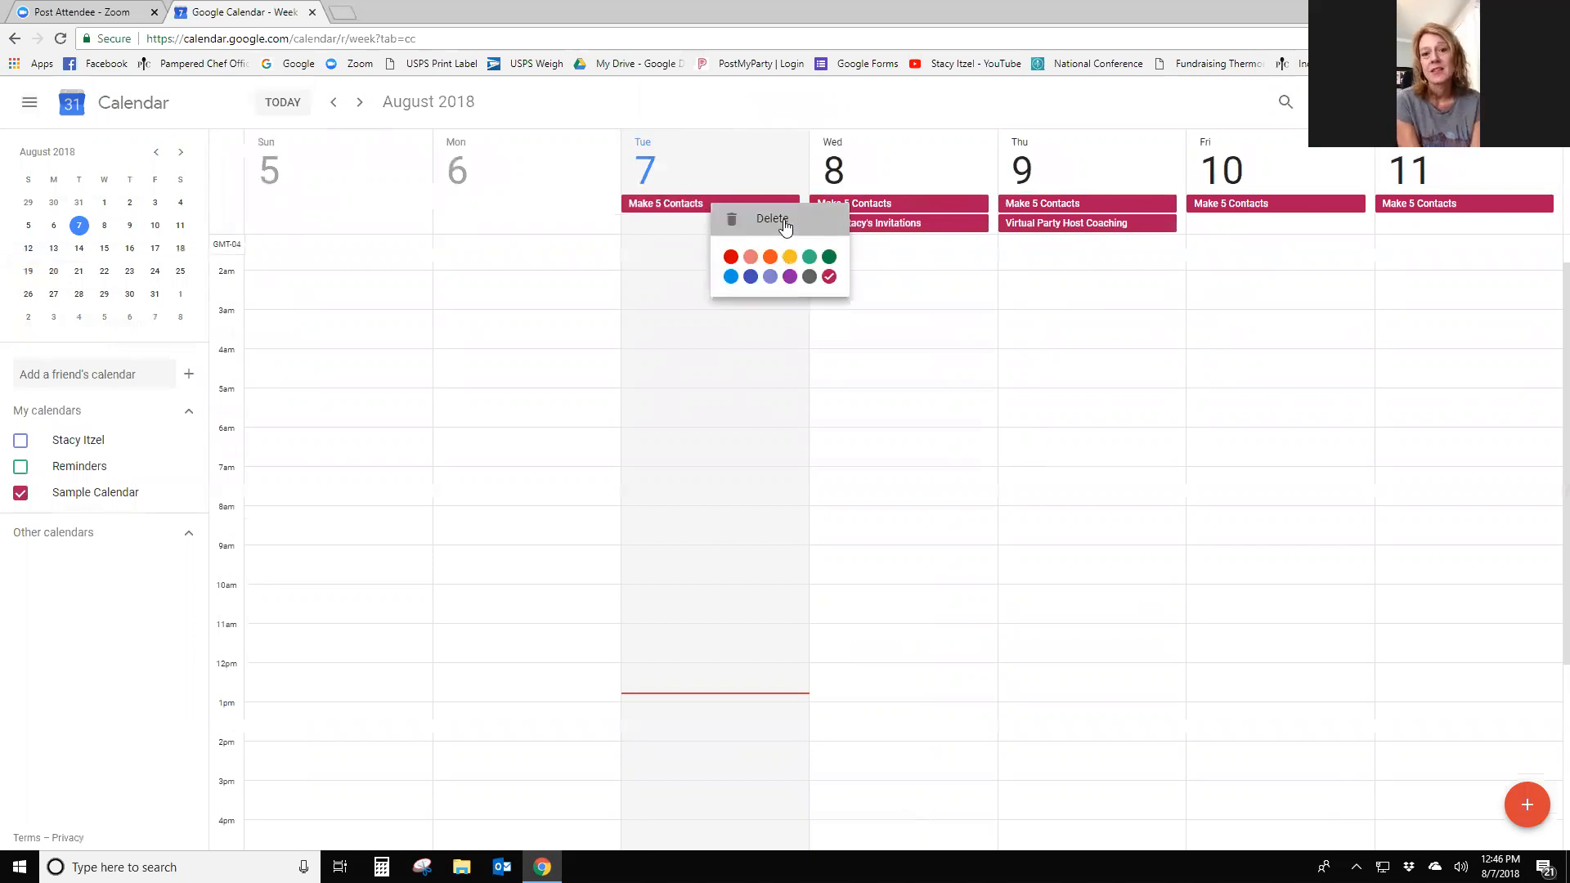
left_click(772, 219)
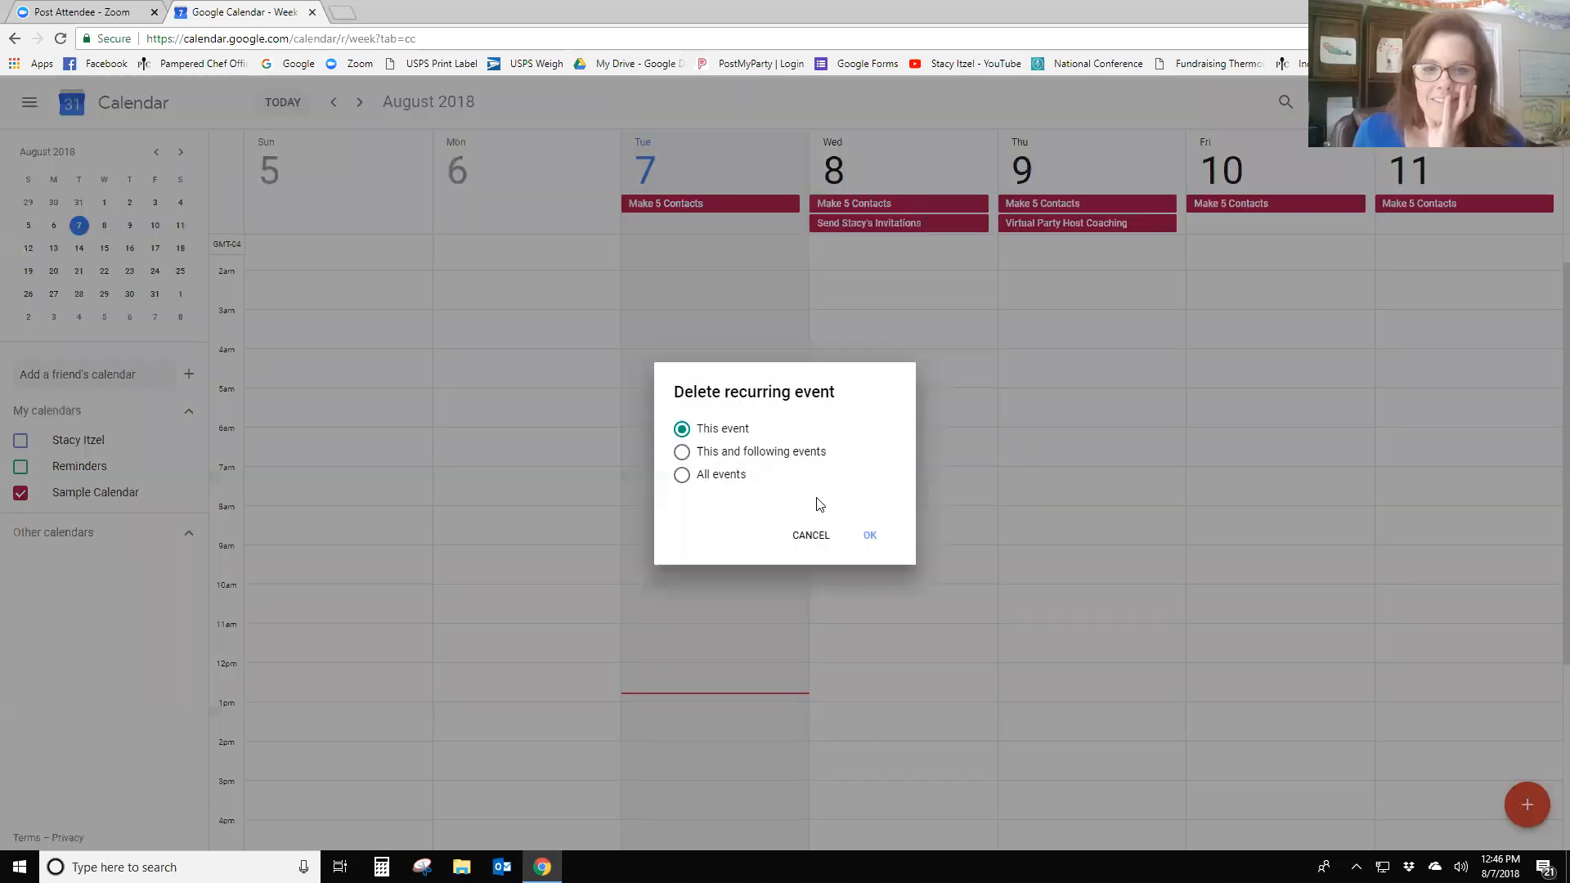
left_click(868, 538)
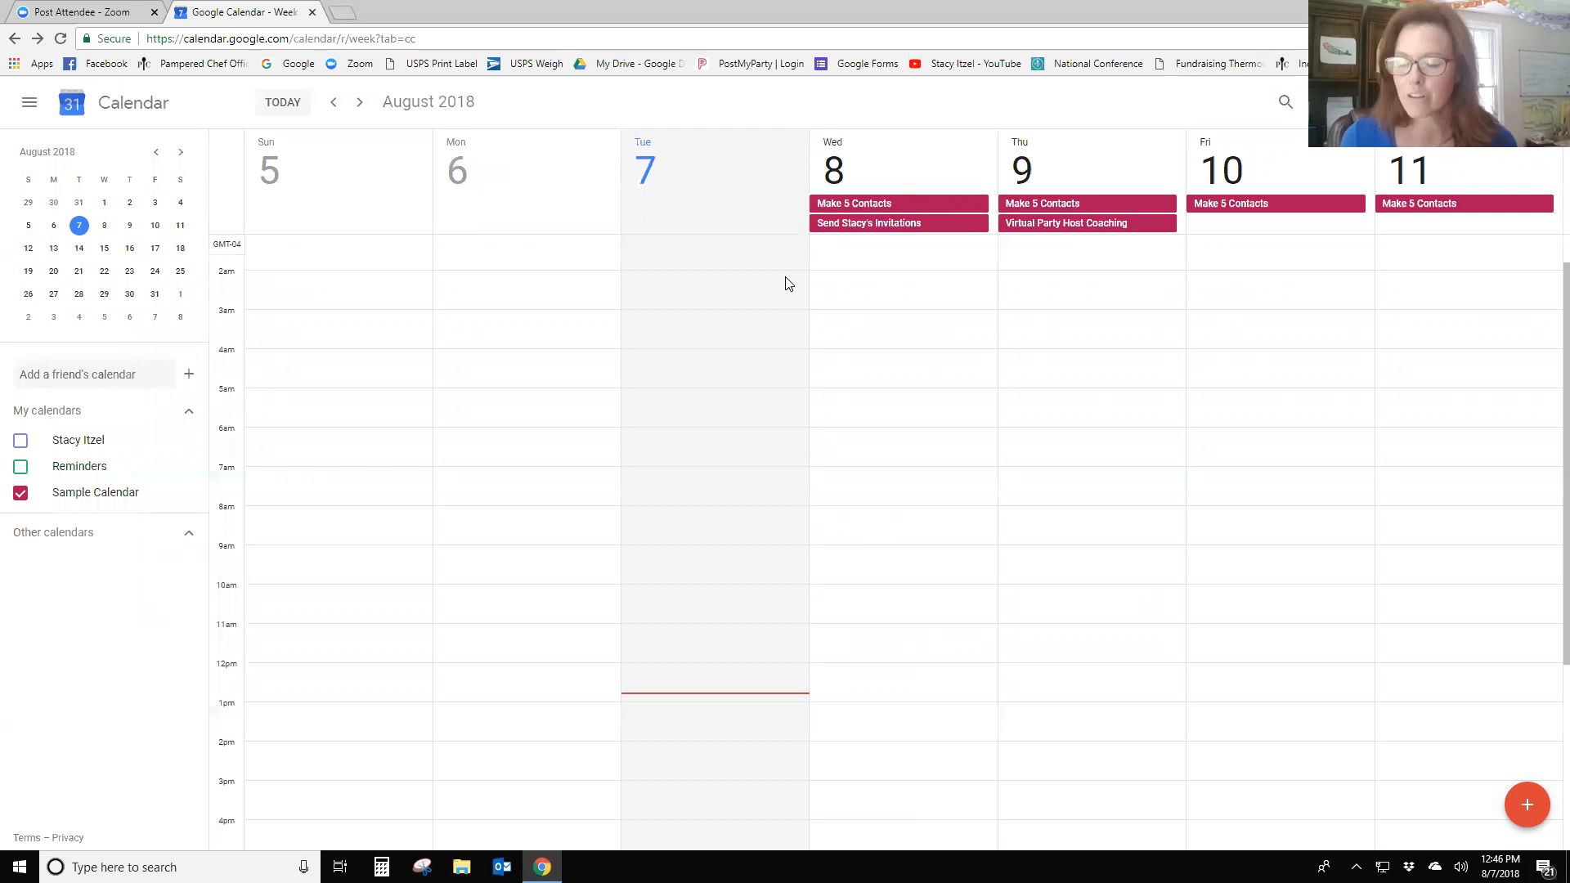
- Create an all-day 'Post in Community' event on Wednesday, Aug 8, repeating Daily
left_click(922, 161)
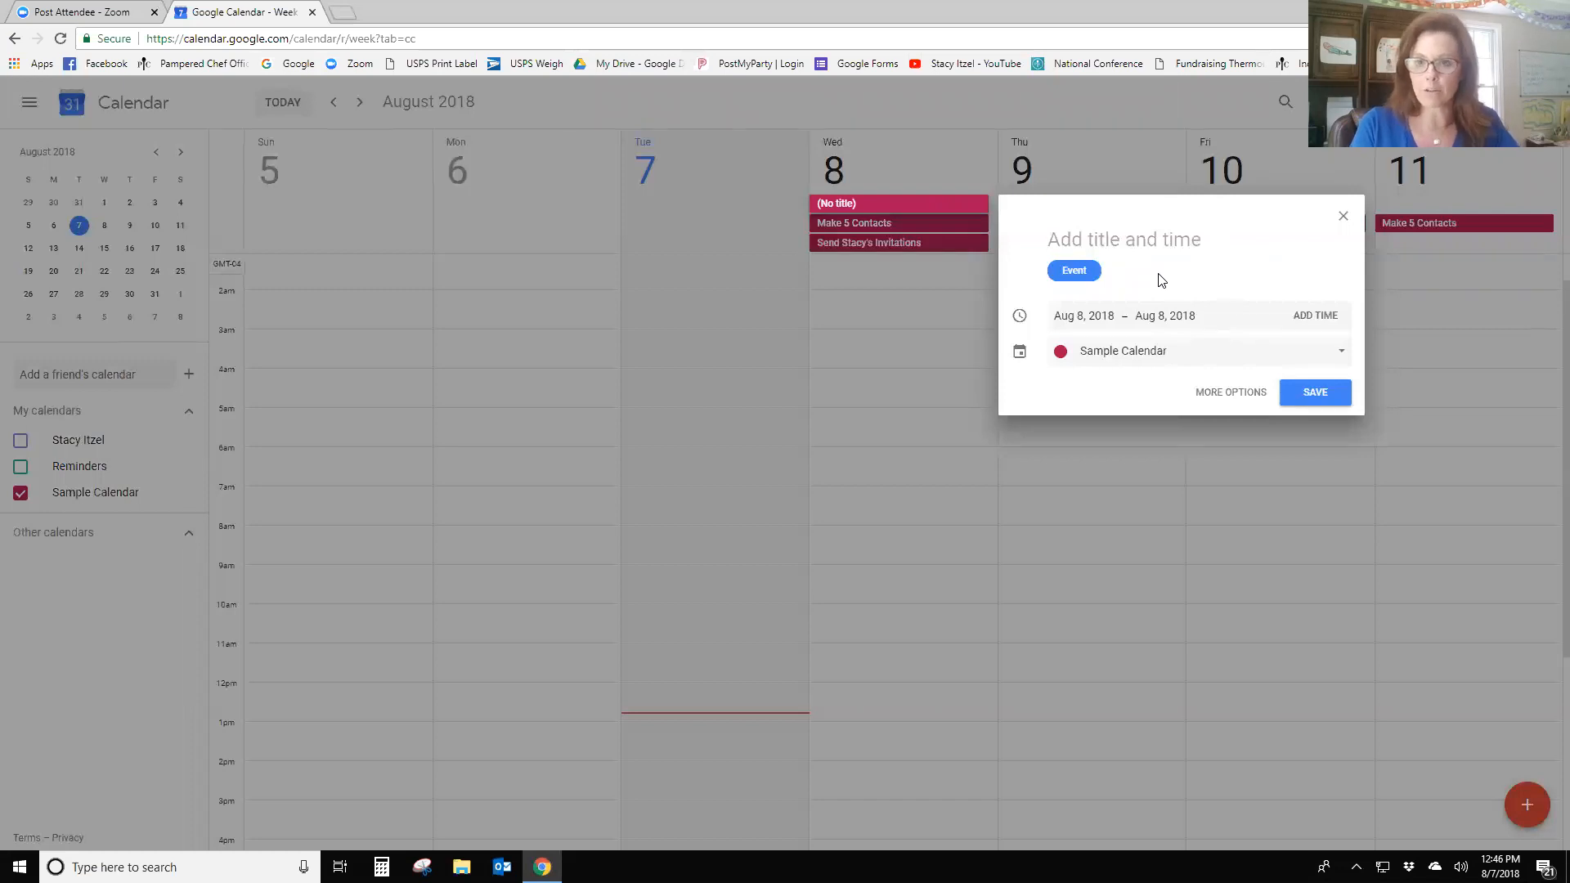
type("Post in Community")
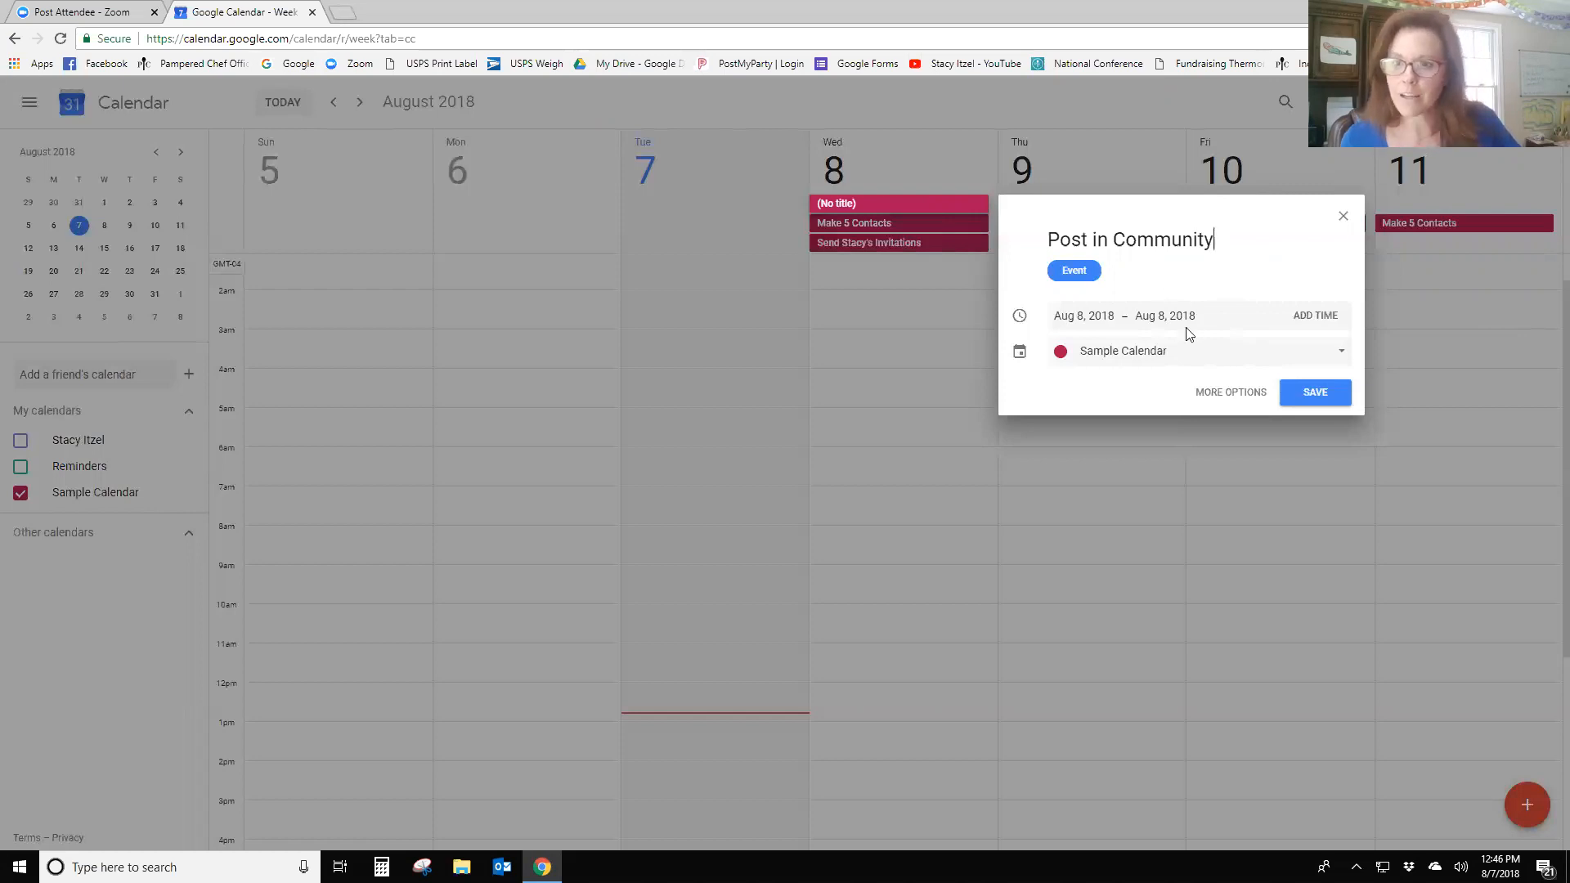
left_click(1216, 389)
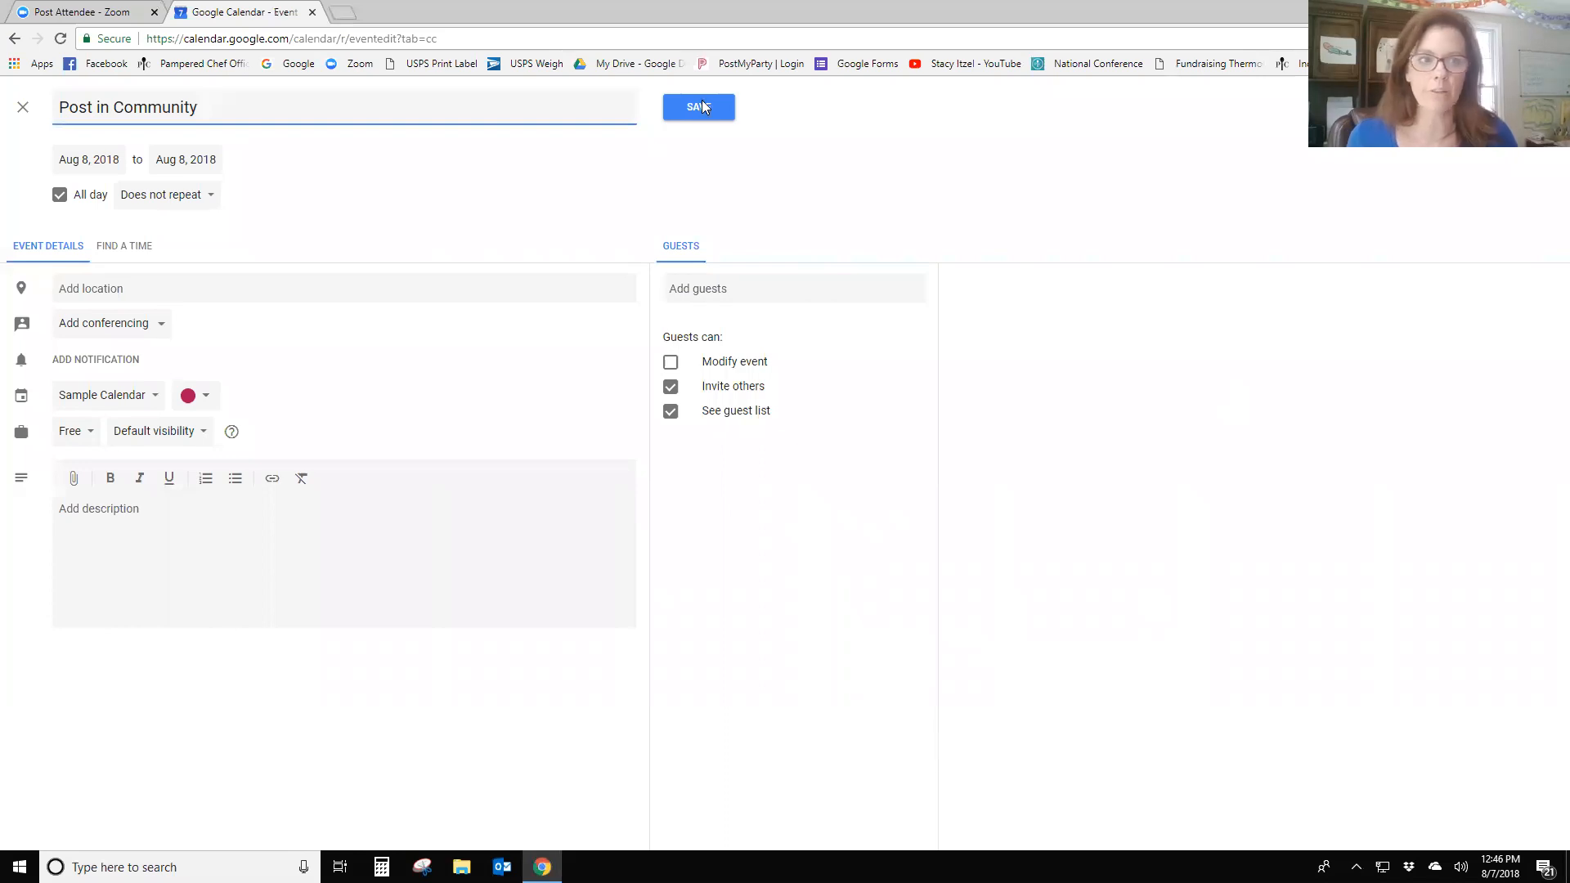
left_click(204, 197)
left_click(161, 228)
left_click(680, 116)
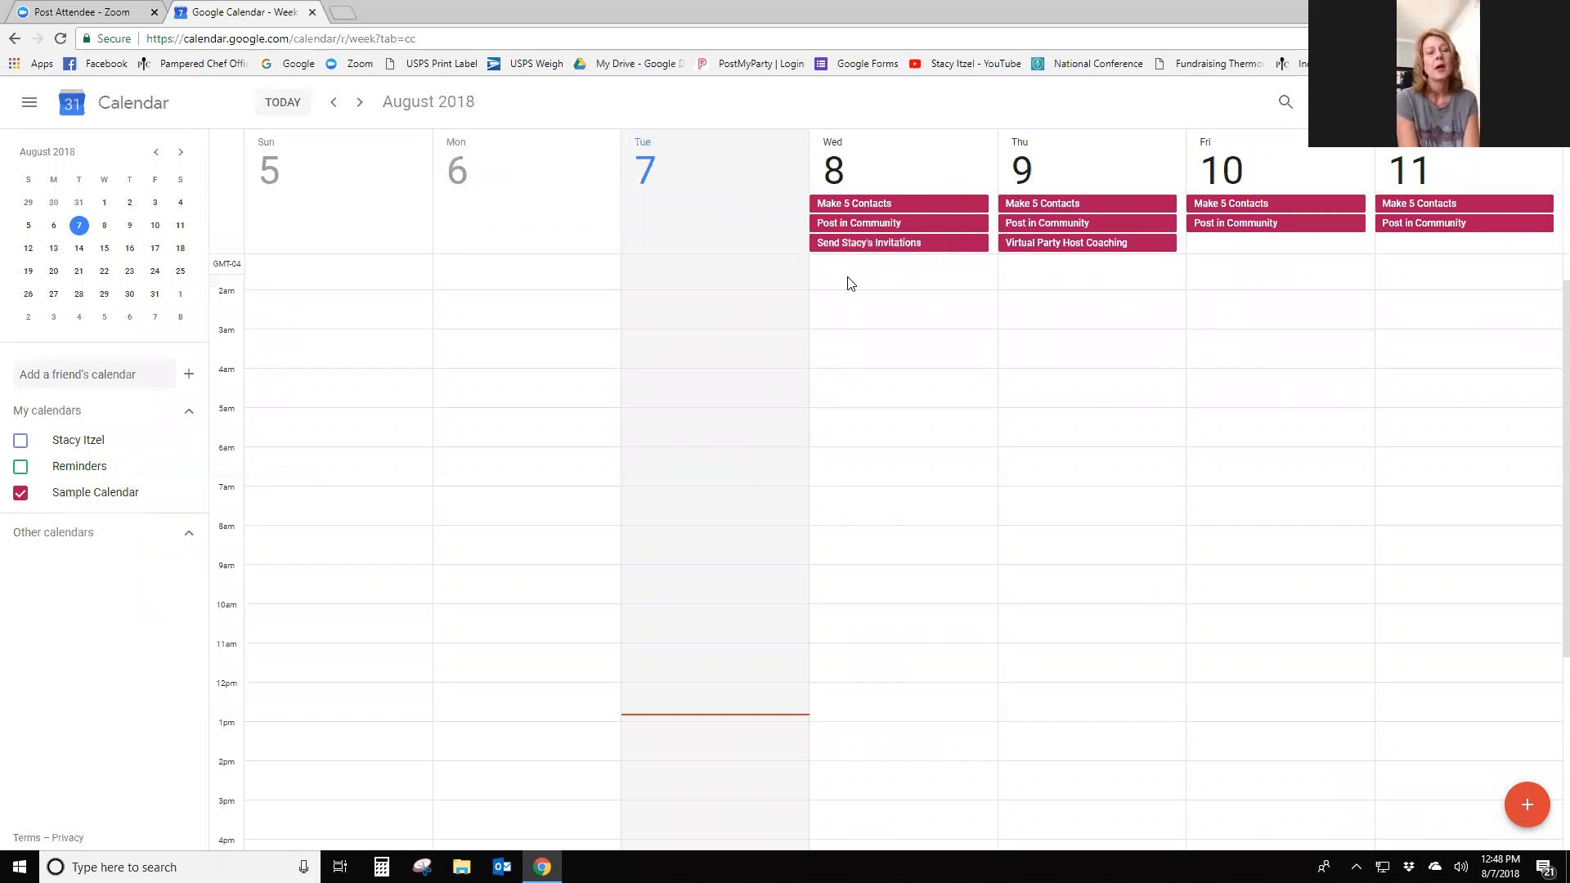
- Save an all-day 'Post Director Team's Activity Bonus' event on Tuesday, Aug 7
left_click(738, 237)
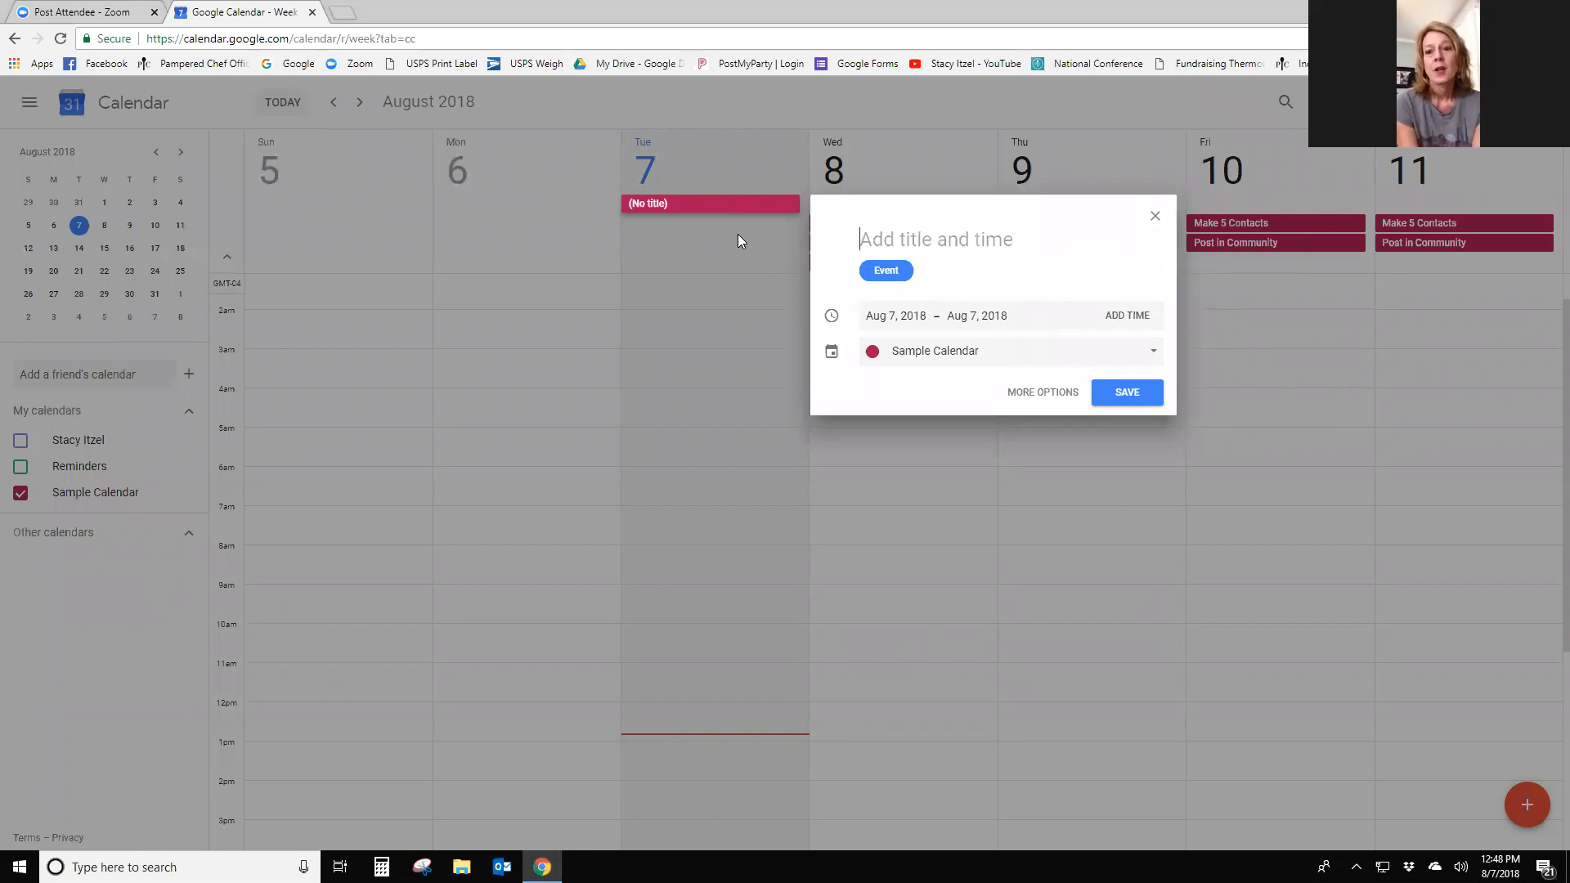
type("Post Dire")
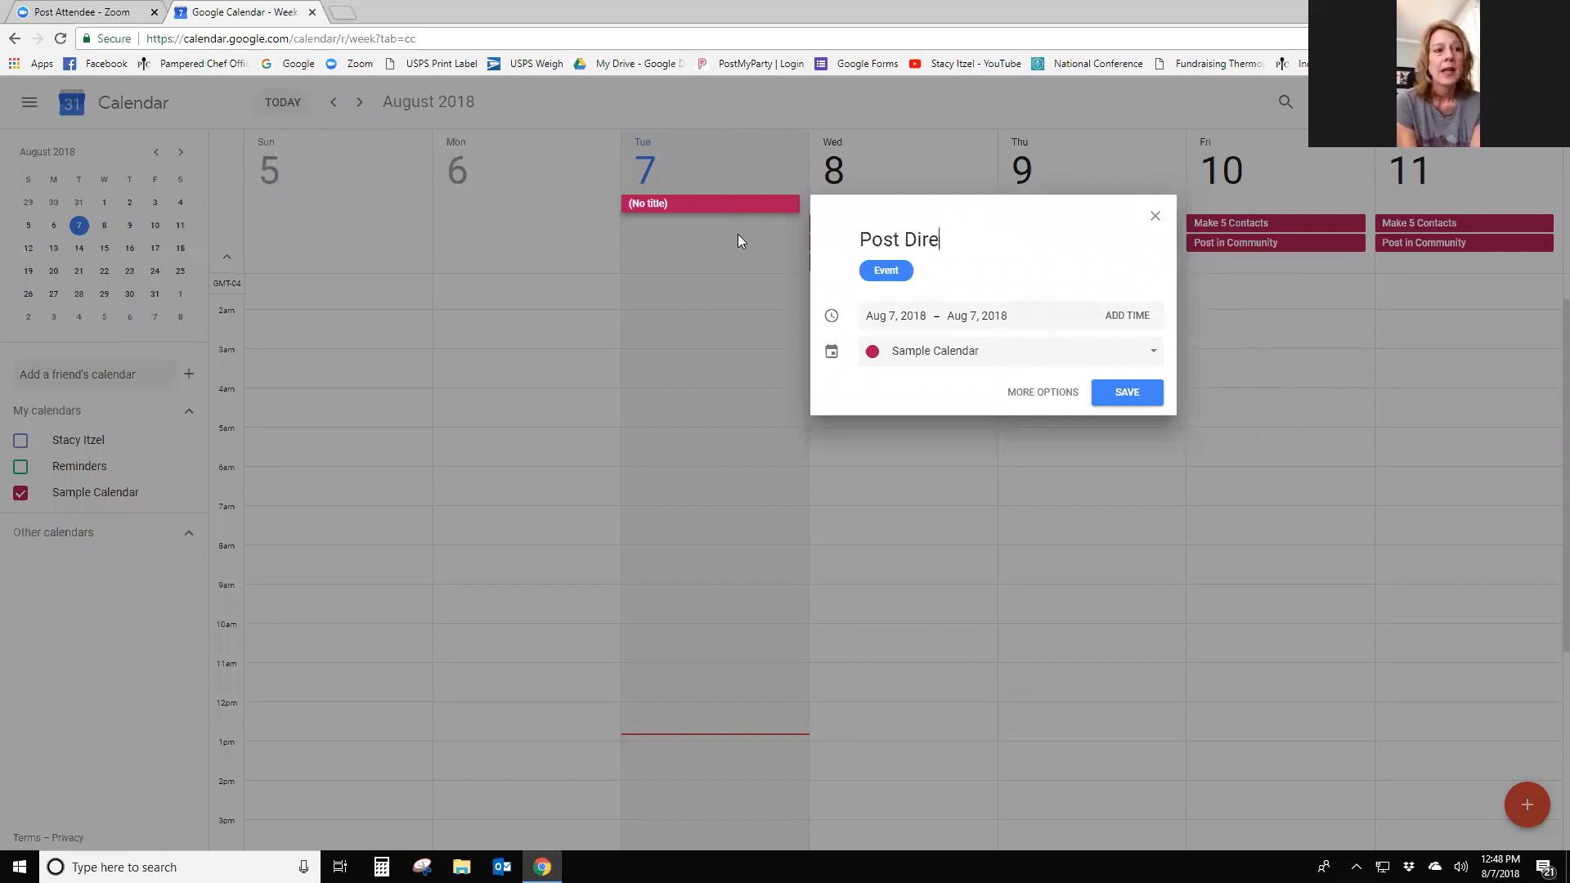
type("ctor Team's Activity")
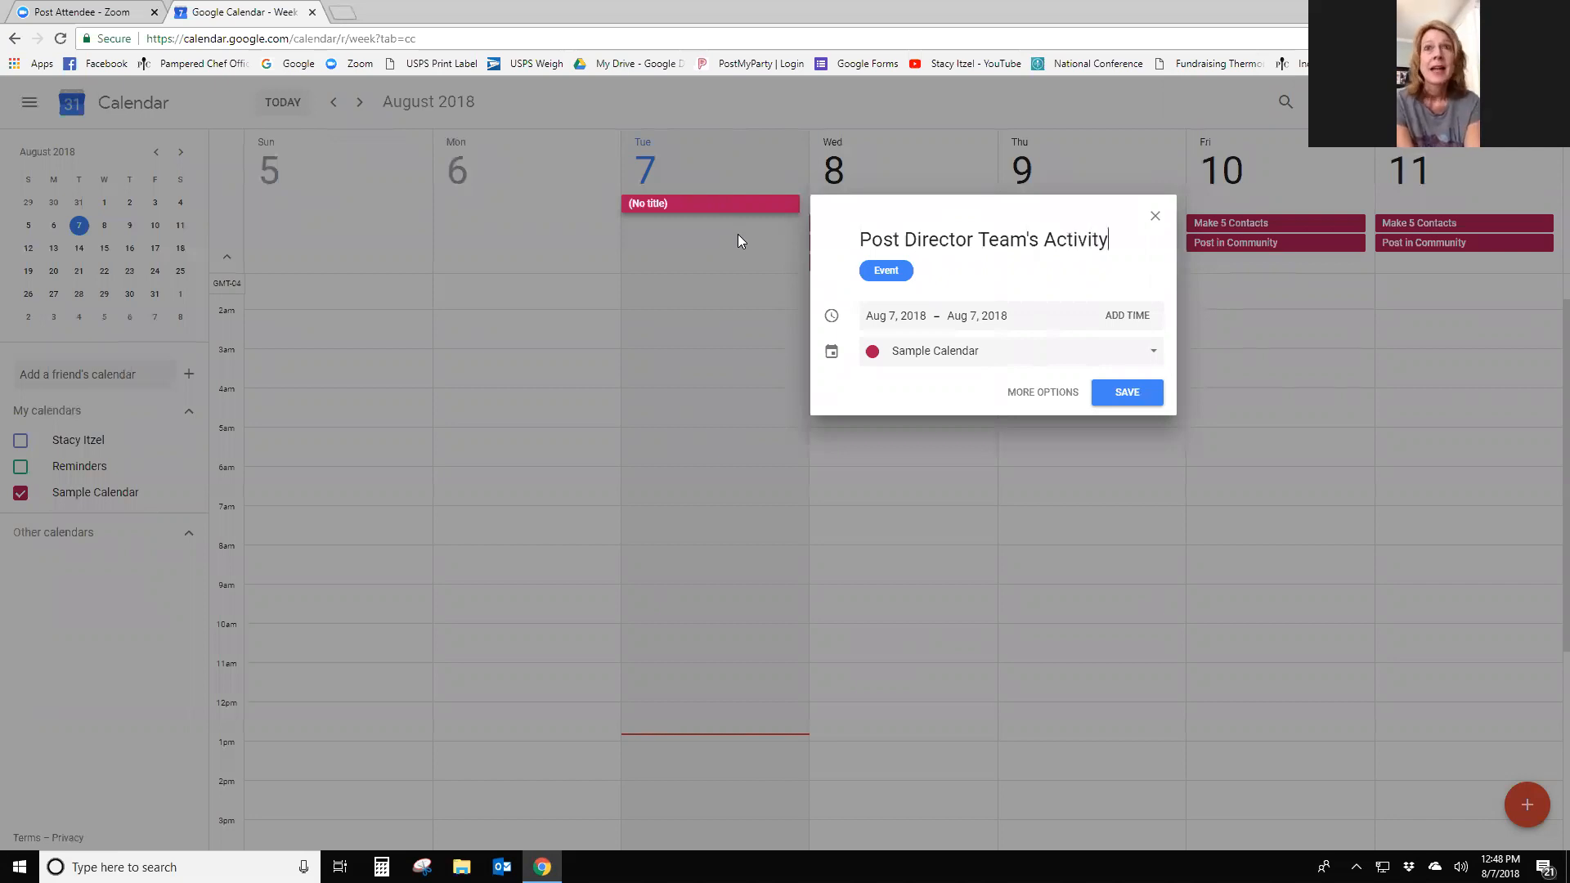
type(" BOnu")
key("BackSpace")
key("BackSpace")
key("BackSpace")
type("onus")
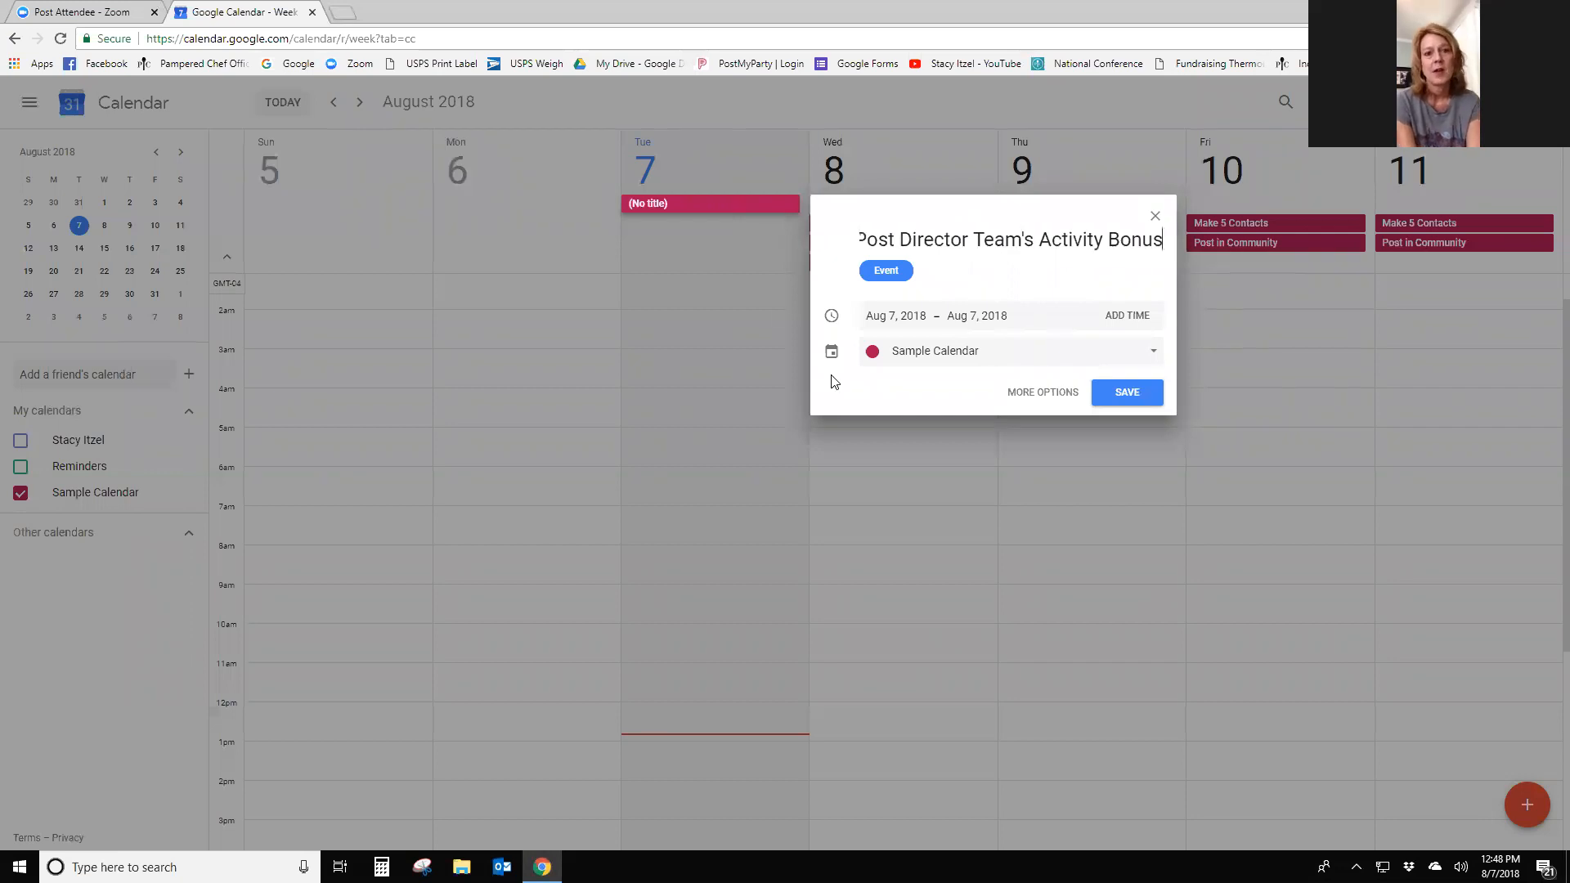
left_click(1113, 392)
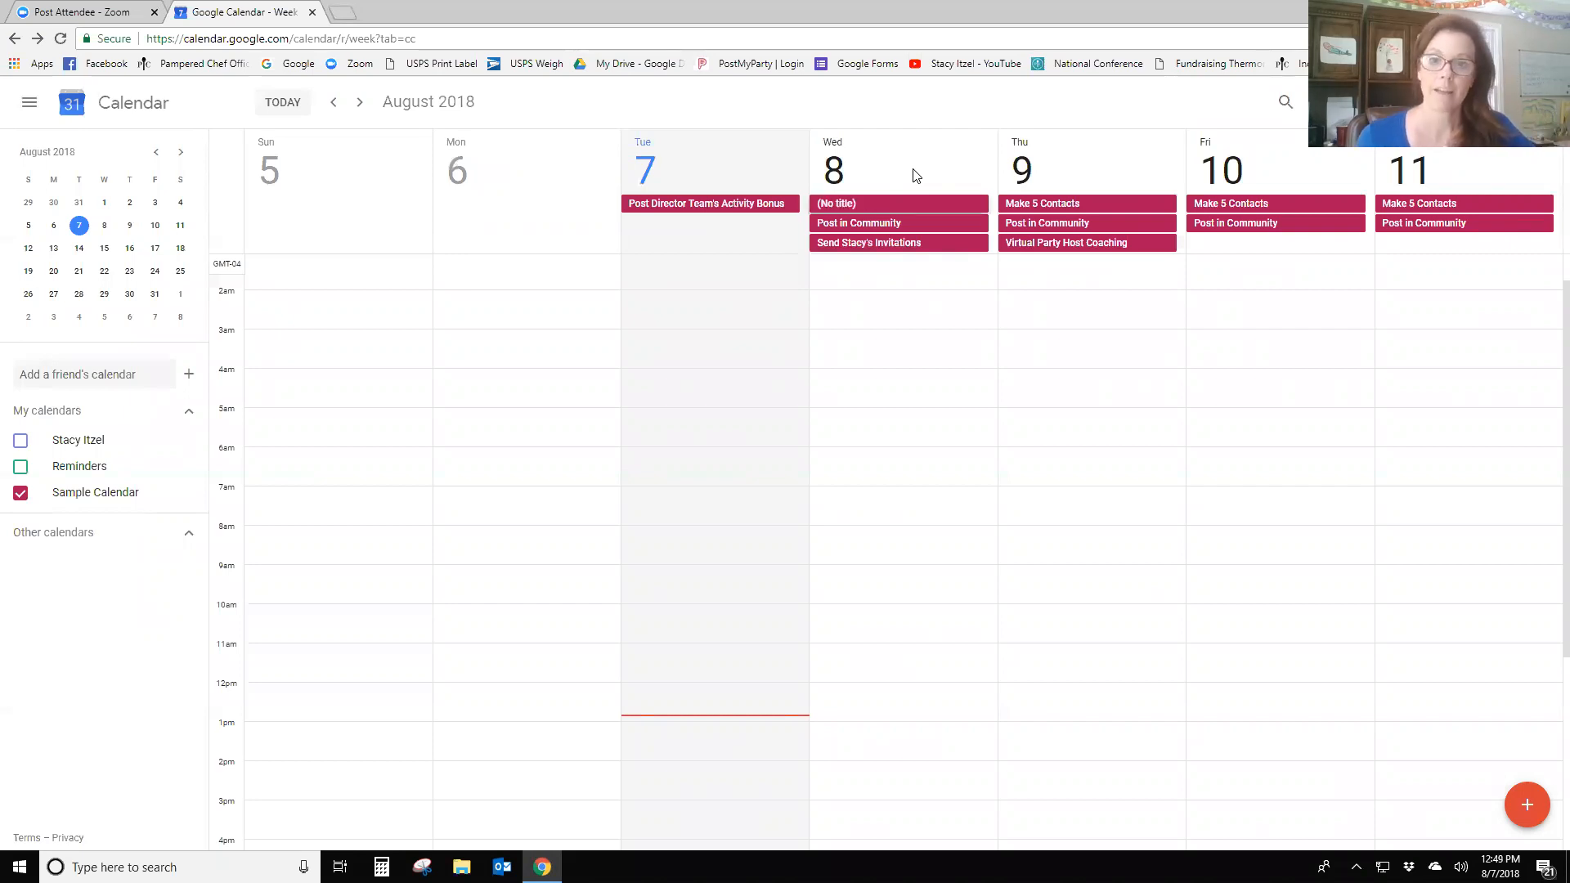
- Save an all-day event titled 'Wahoo Wednesday' on Wednesday, Aug 8
left_click(913, 168)
type("Waho")
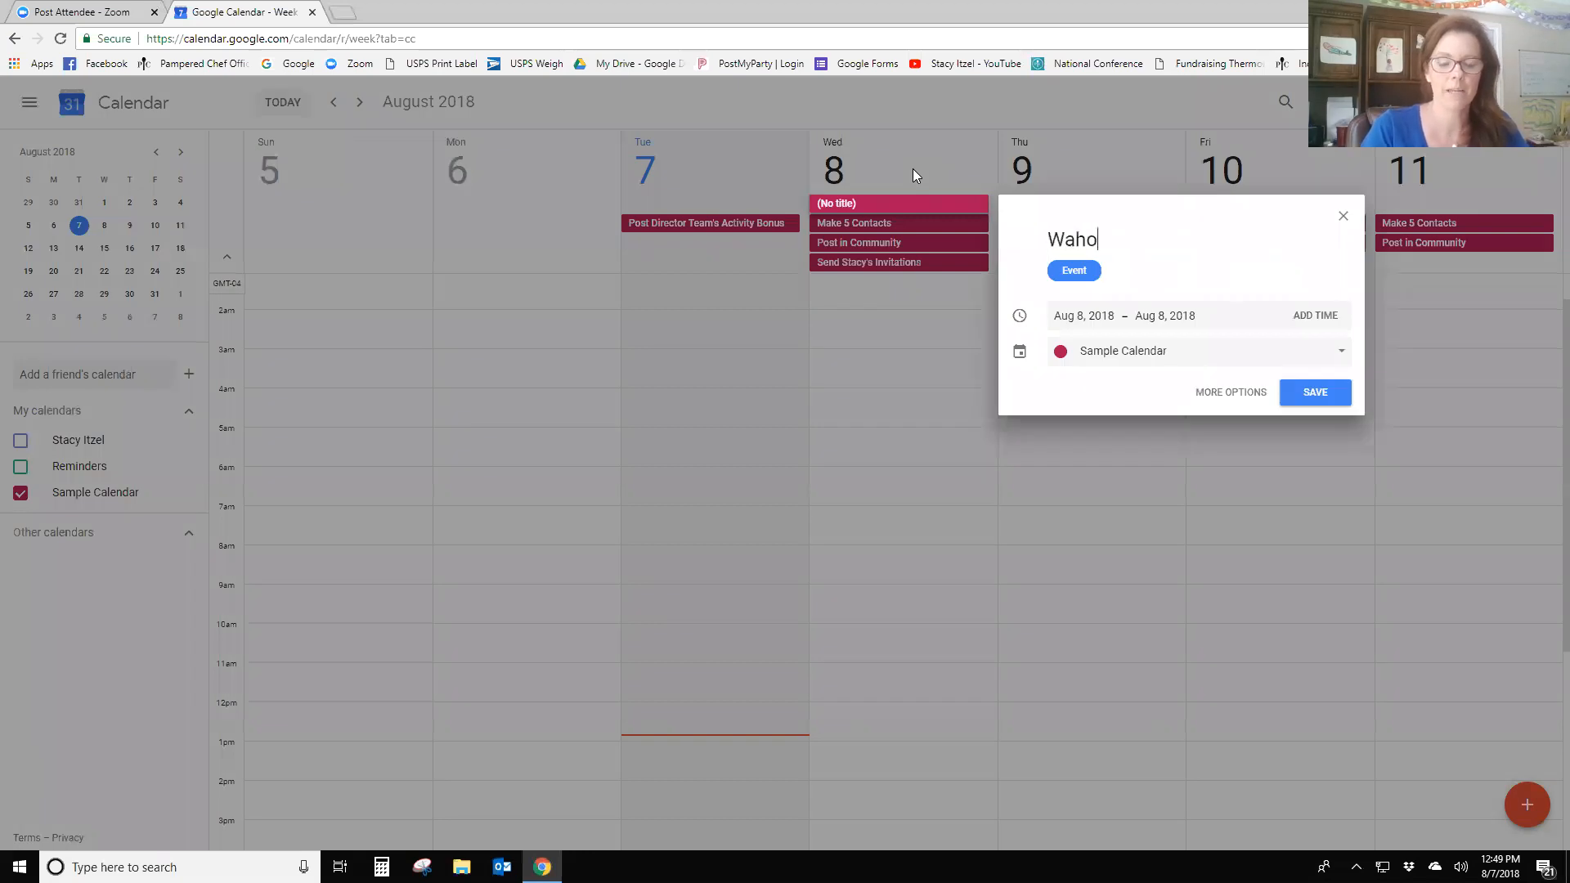
type("o Wedn")
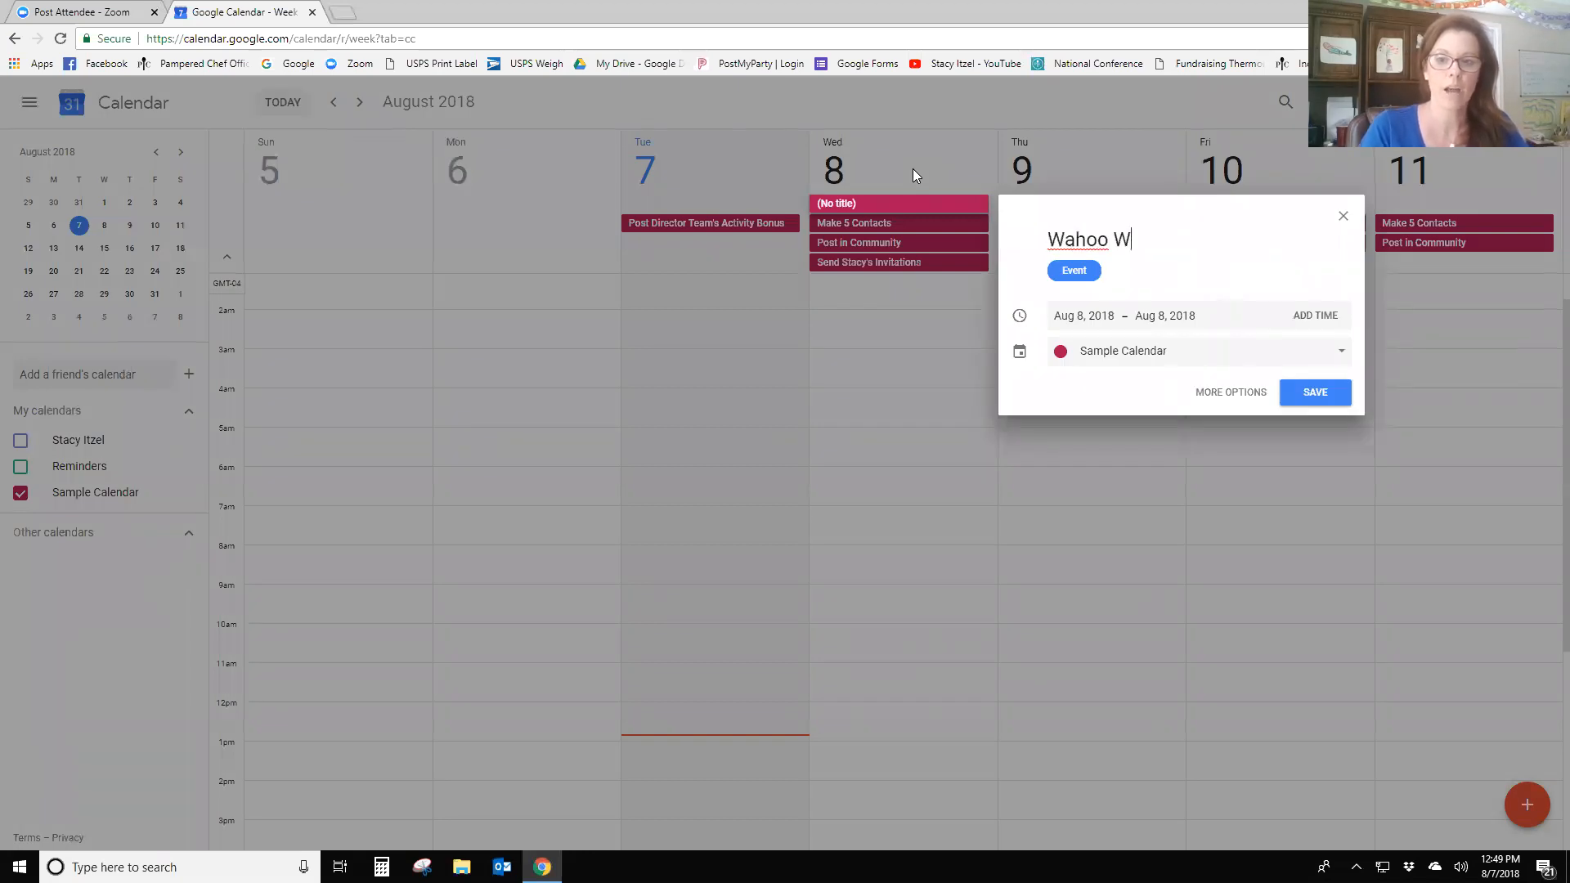
key("BackSpace")
key("BackSpace")
key("BackSpace")
type("ene")
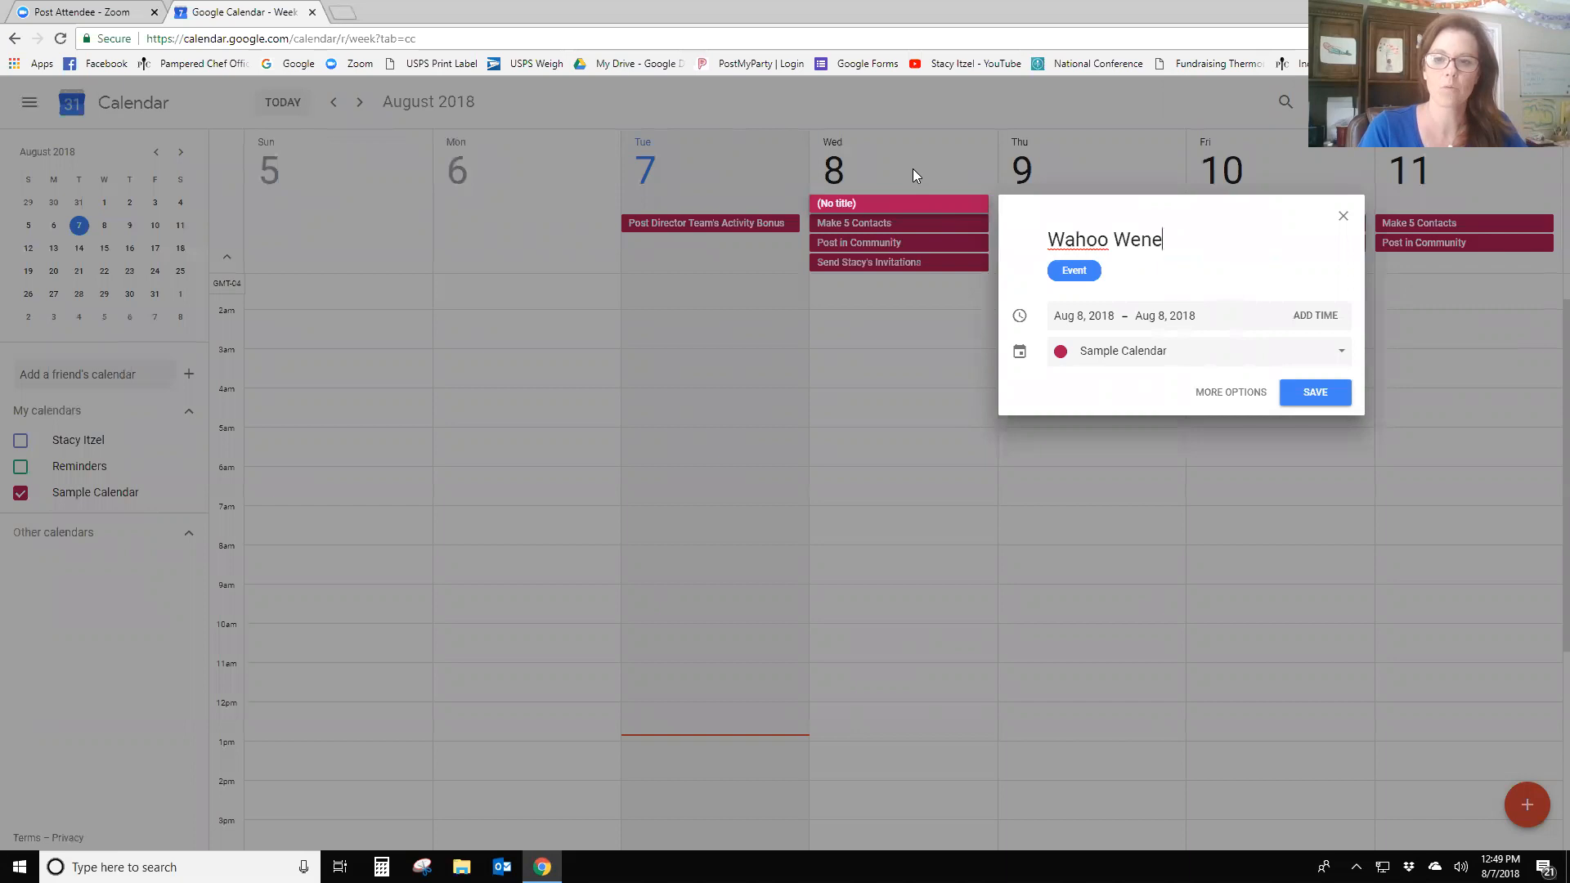
type("s")
key("BackSpace")
key("BackSpace")
key("BackSpace")
type("de")
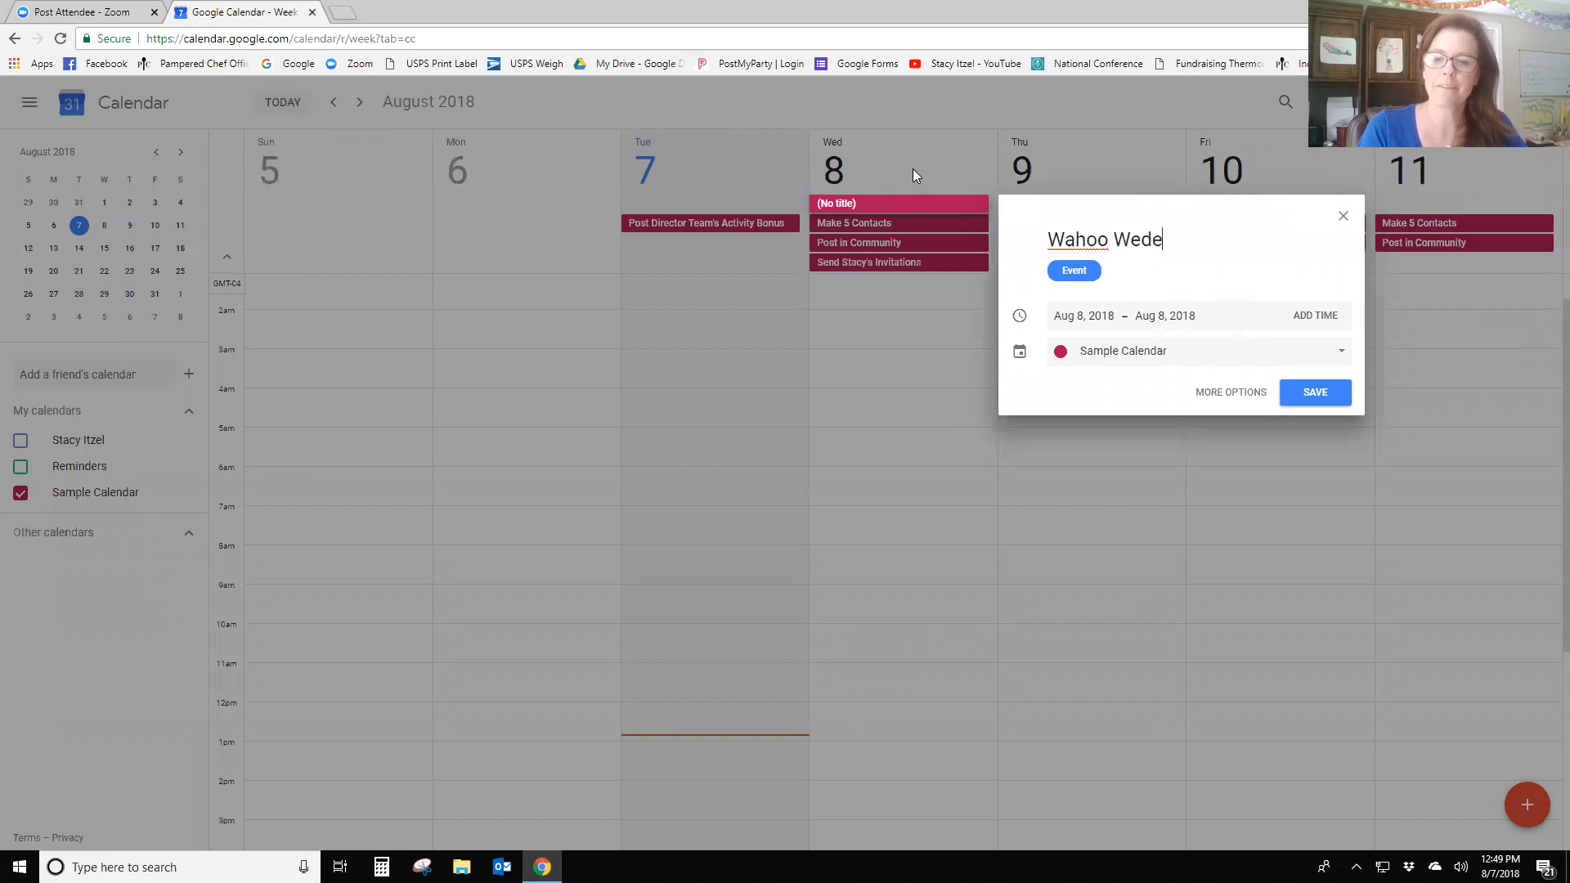
key("BackSpace")
type("nesday")
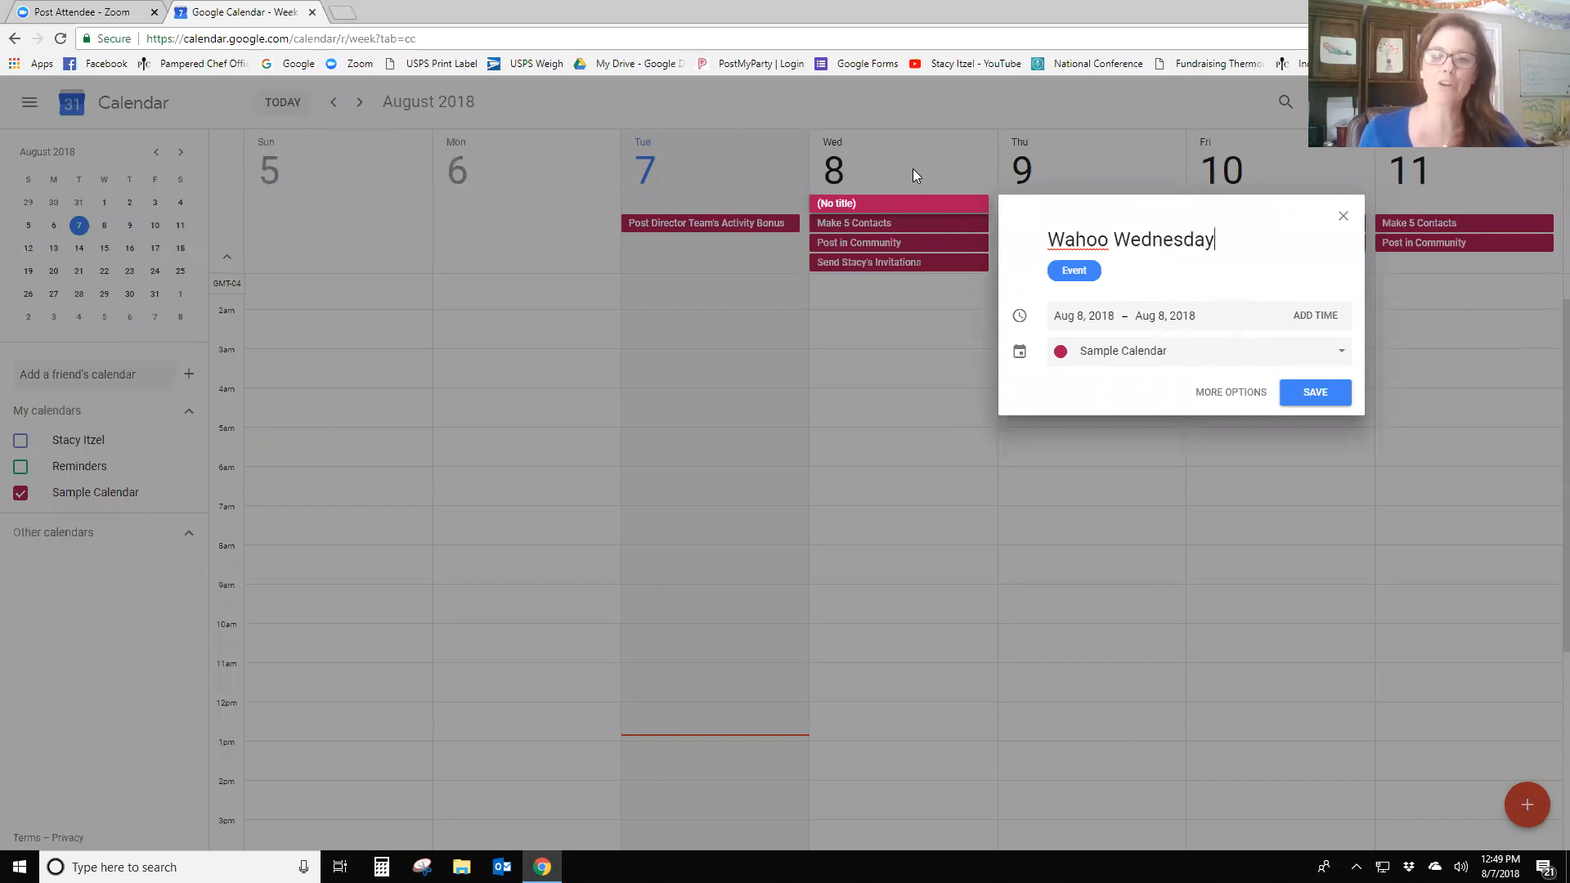
left_click(1305, 395)
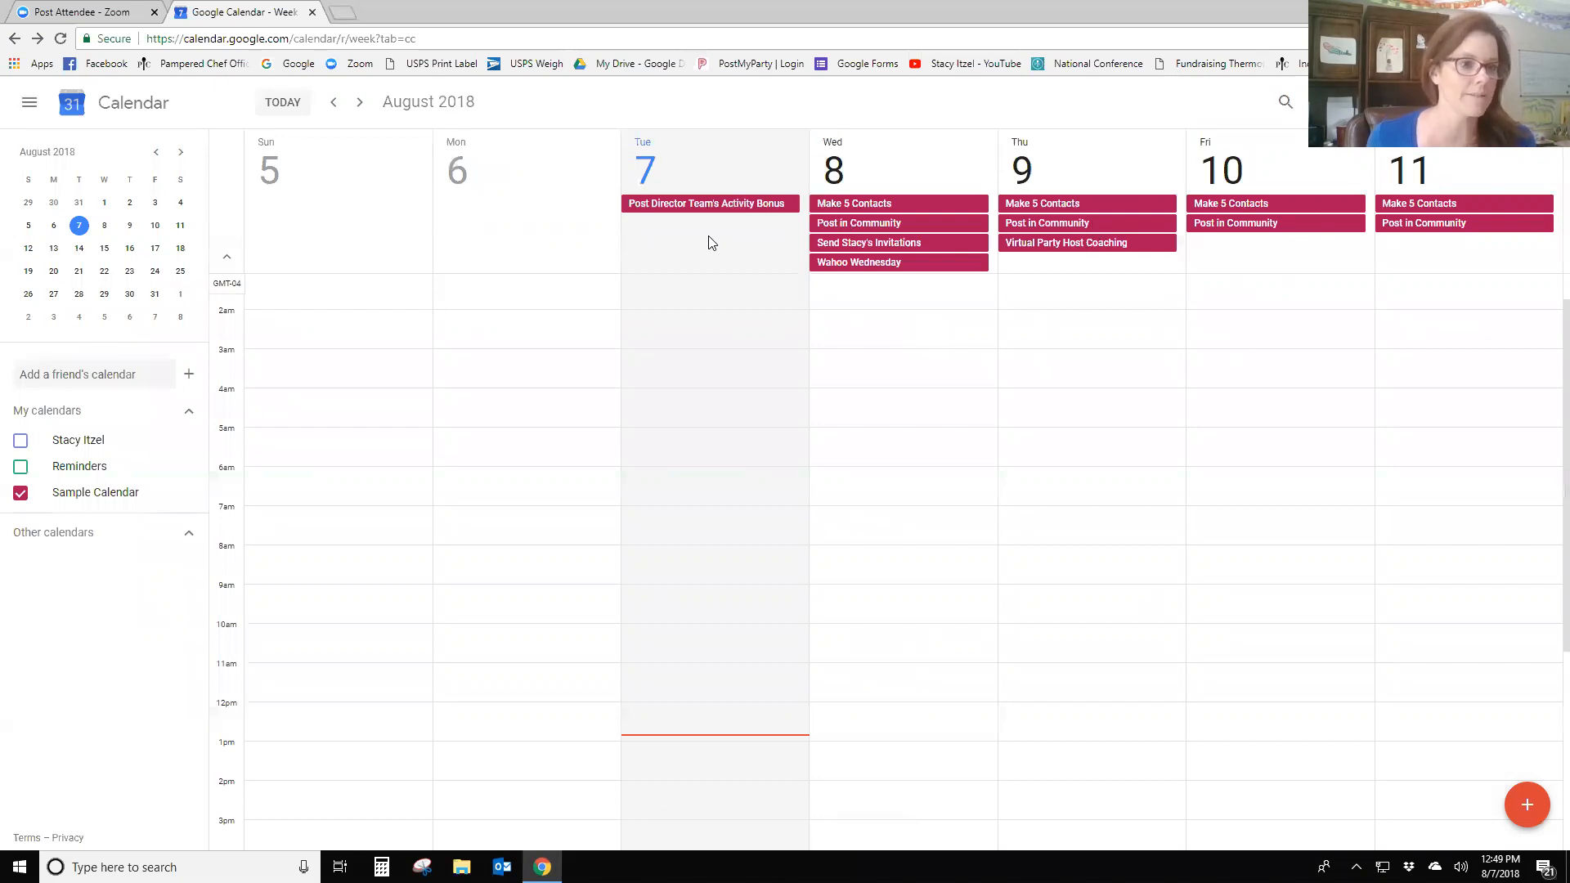
- Save an all-day 'Post Team Birthdays & Anniversaries' event on Tuesday, Aug 7
left_click(757, 261)
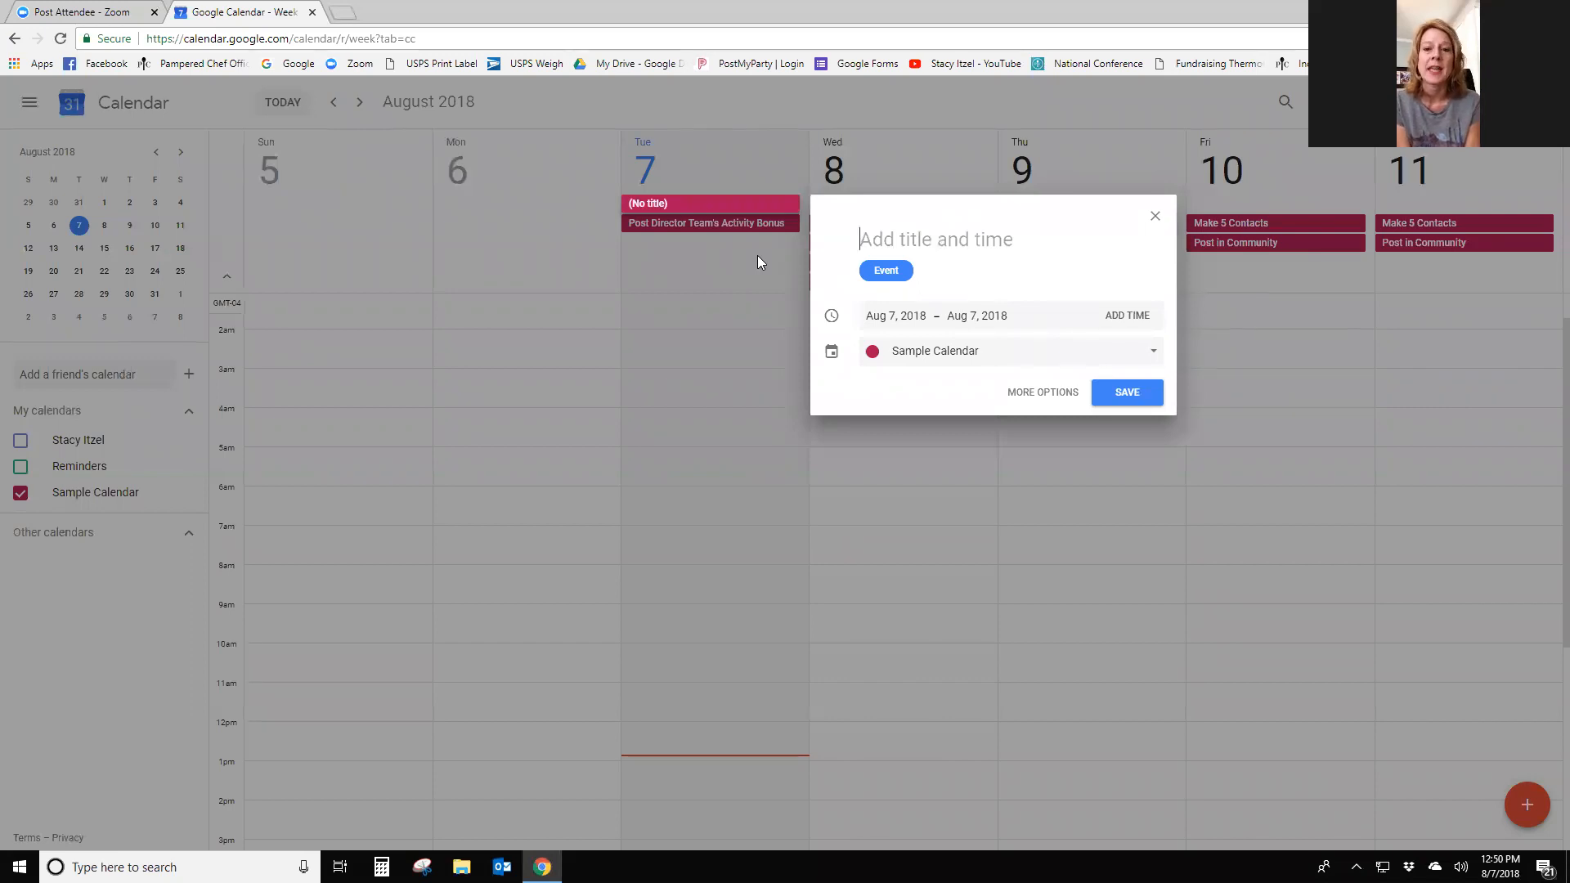
type("Post T")
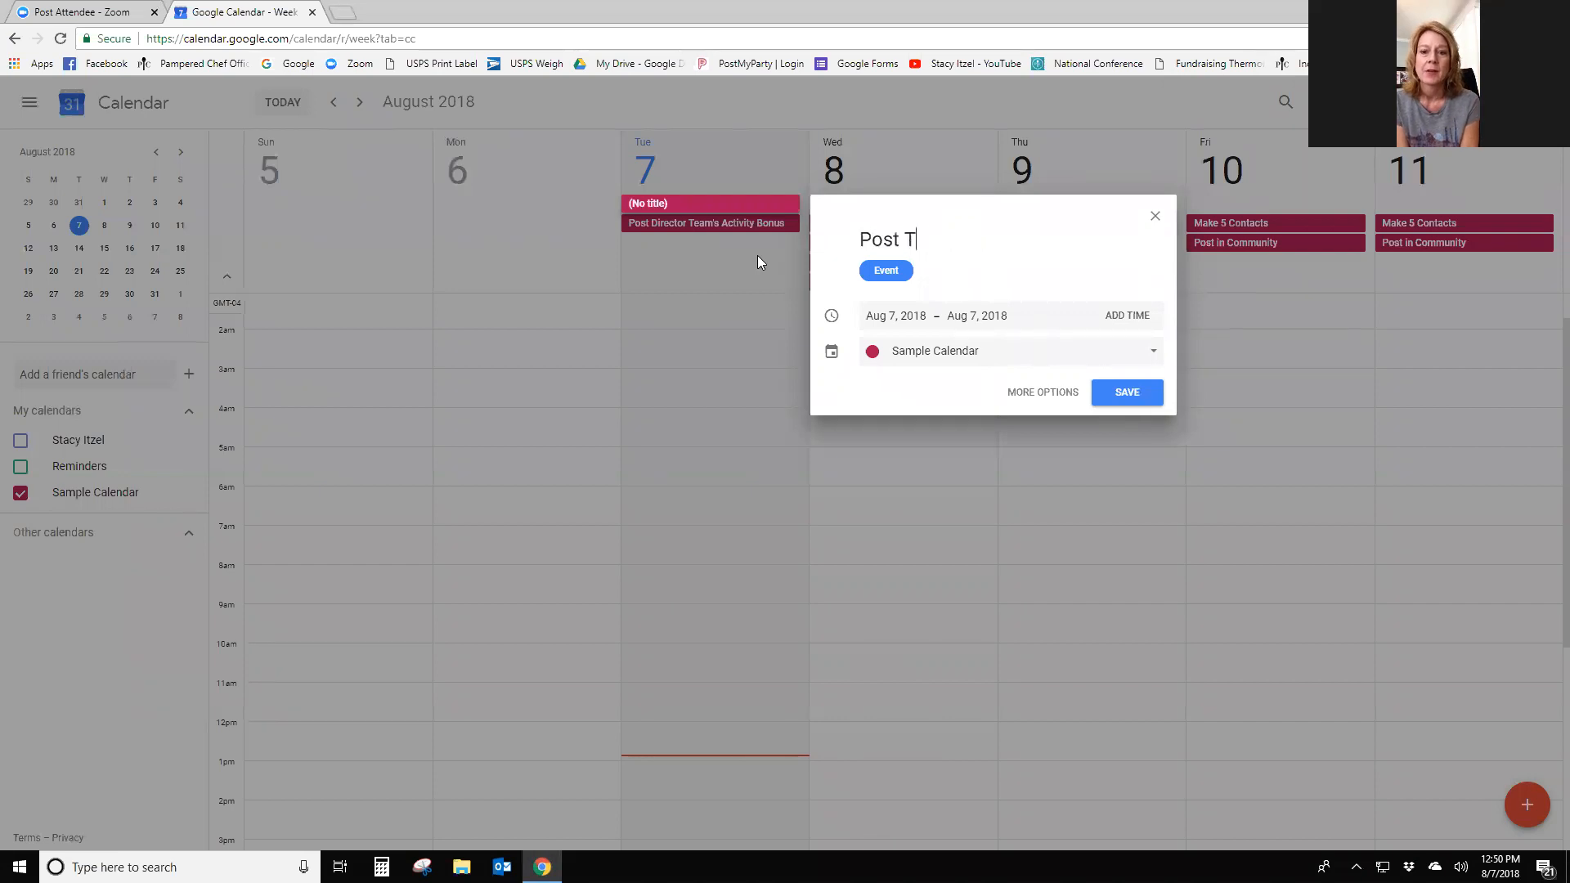
type("eam Birthd")
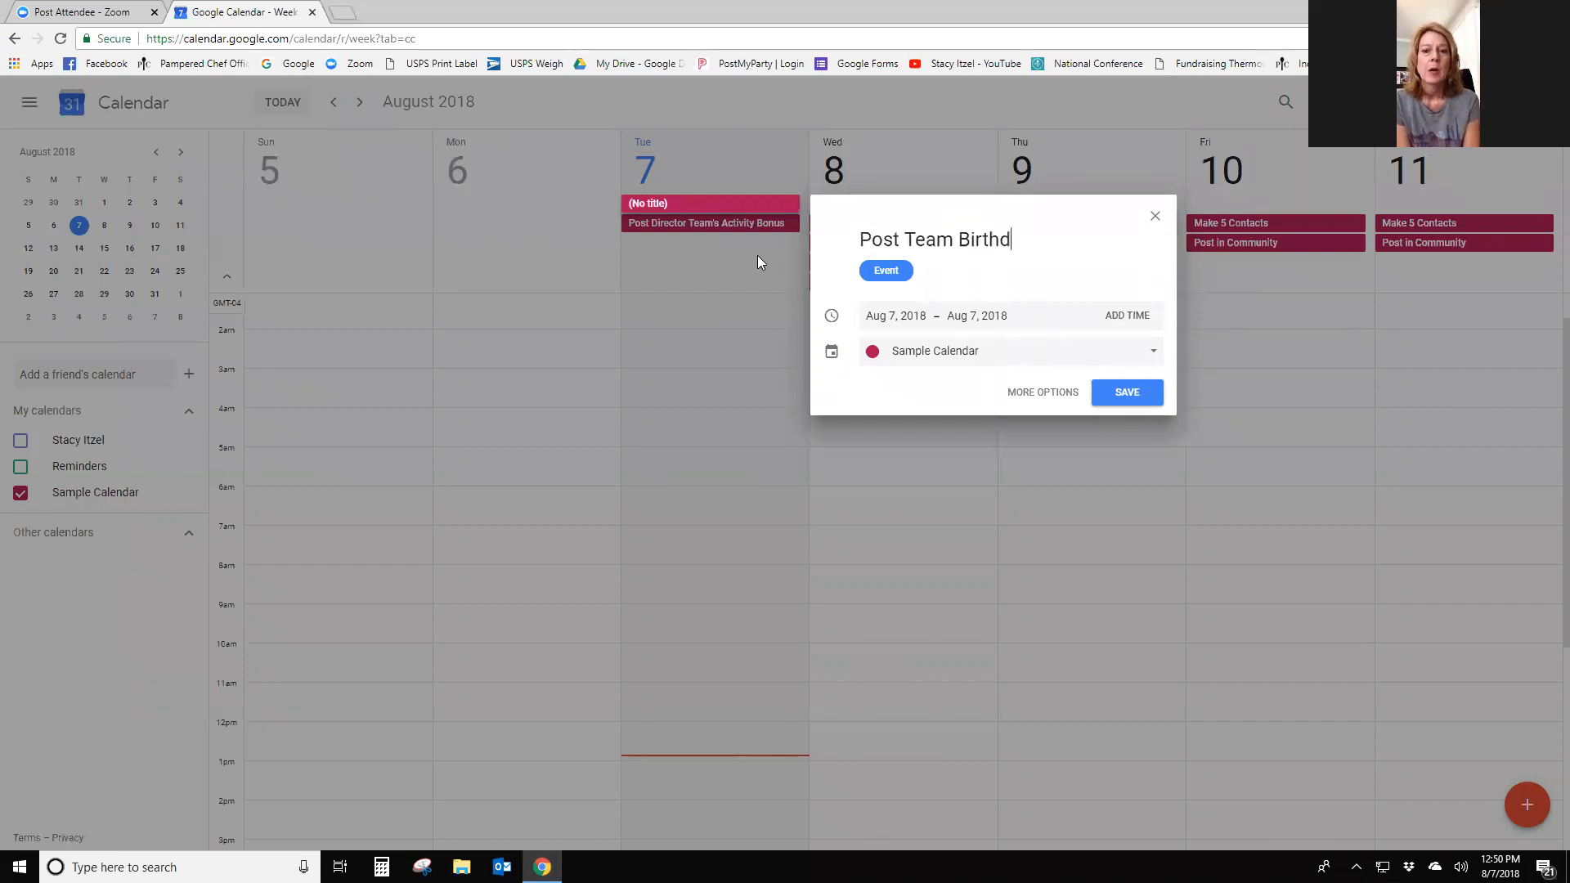
type("ay's & An")
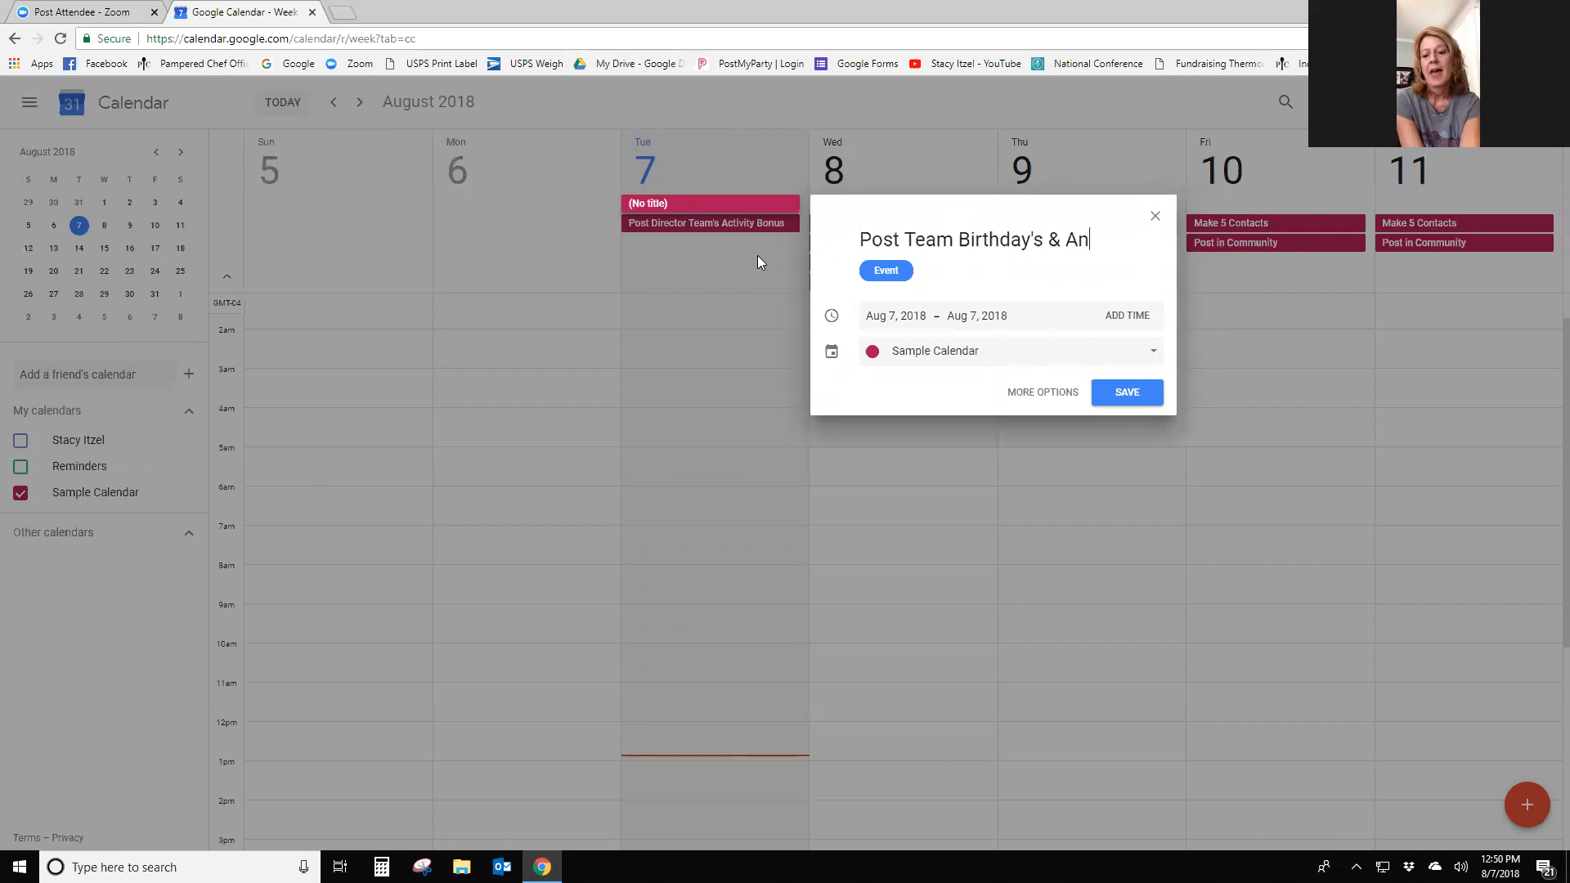
type("niversary")
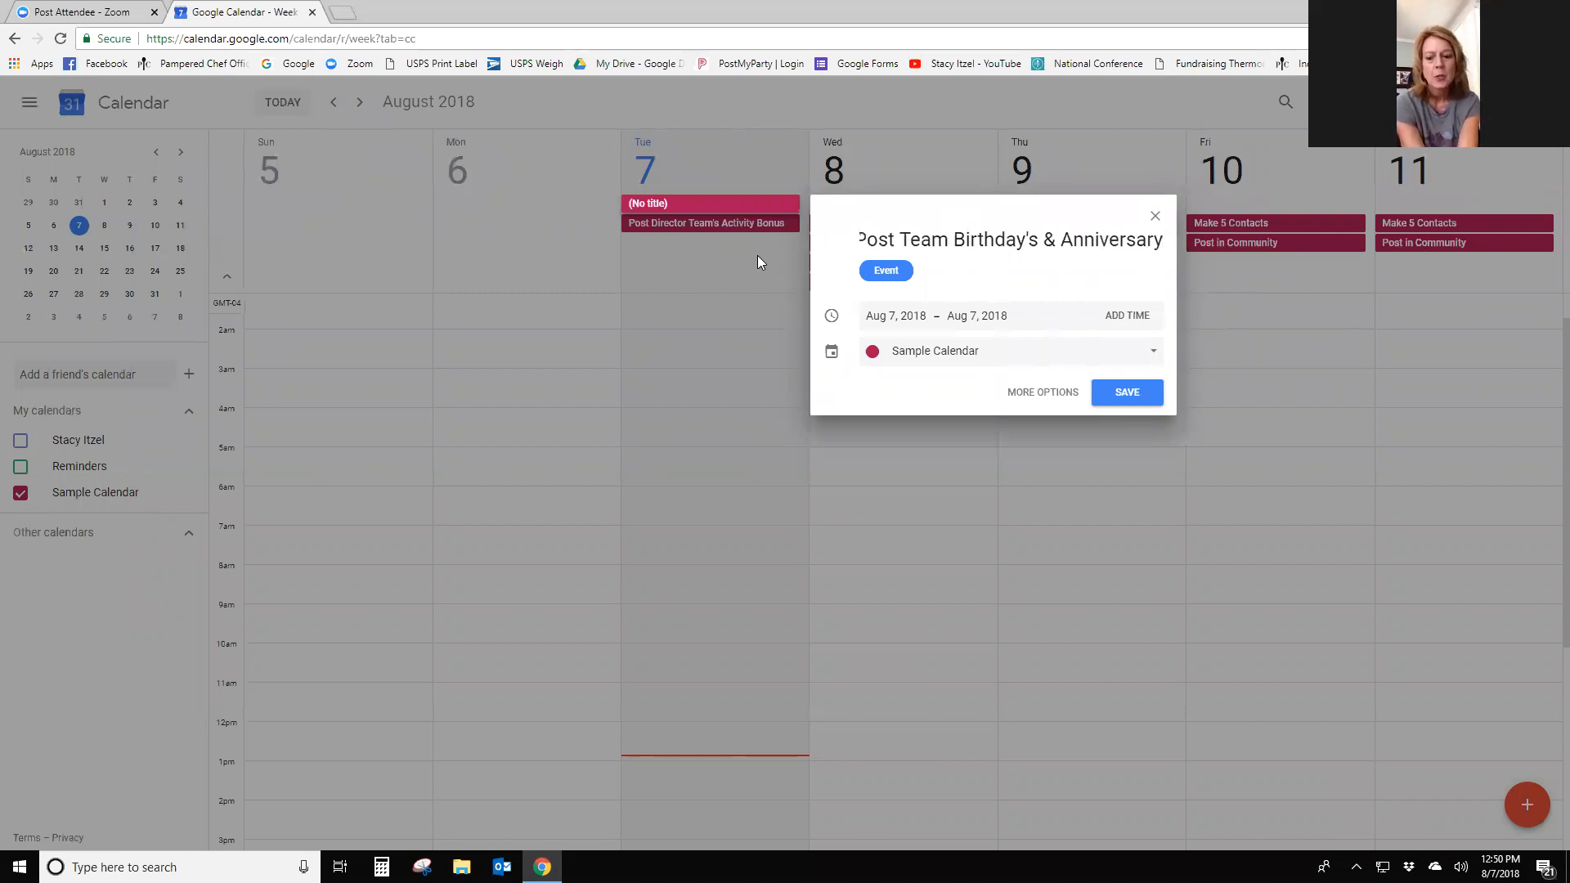
type("s")
left_click(1024, 238)
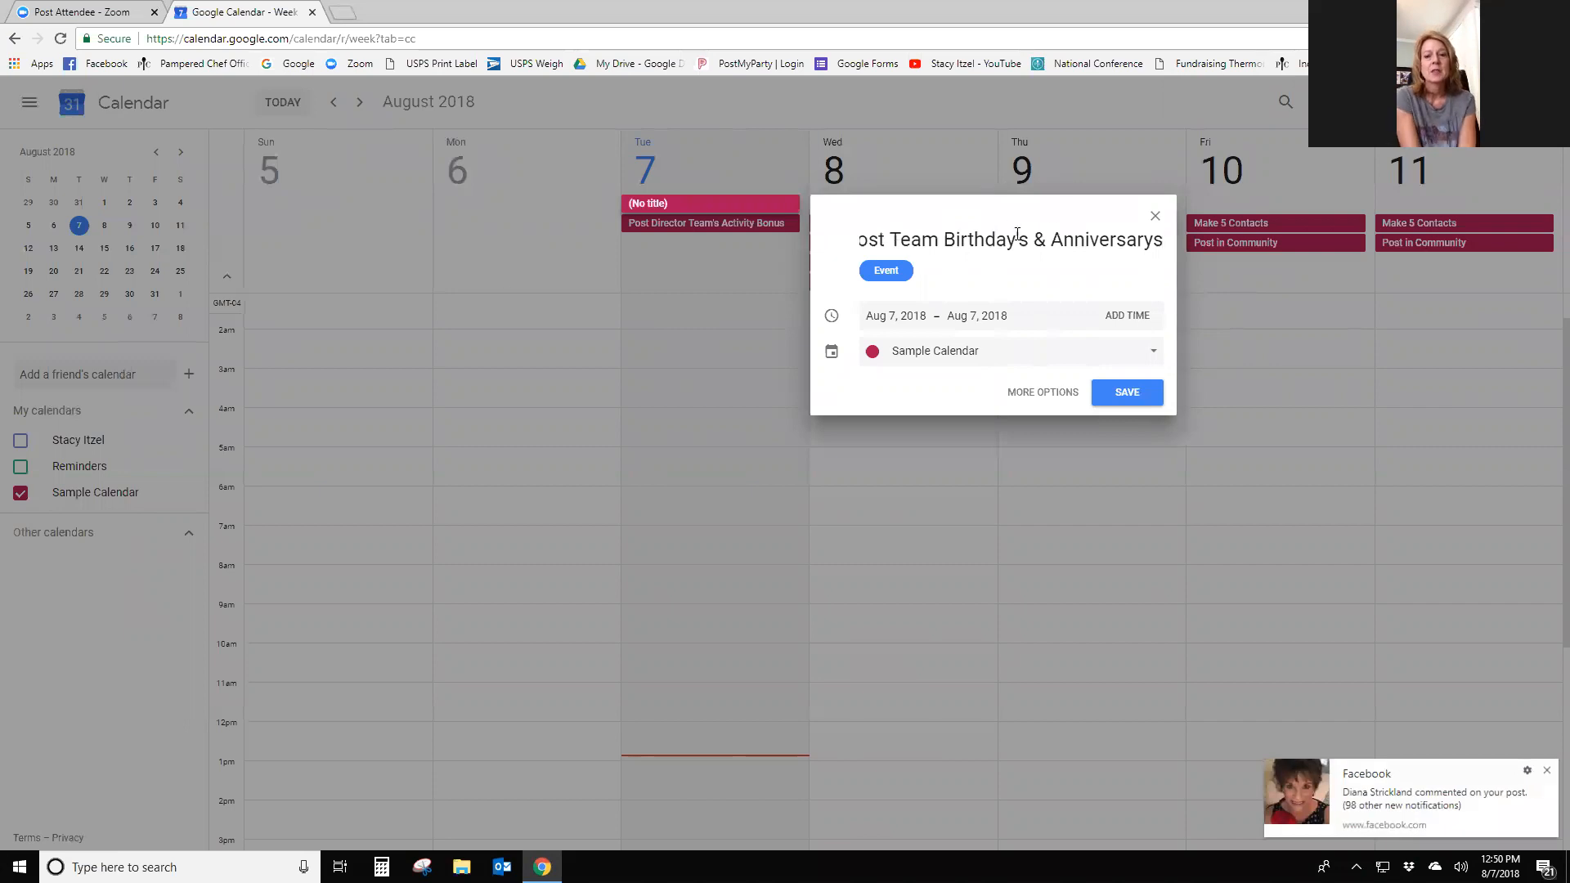
key("BackSpace")
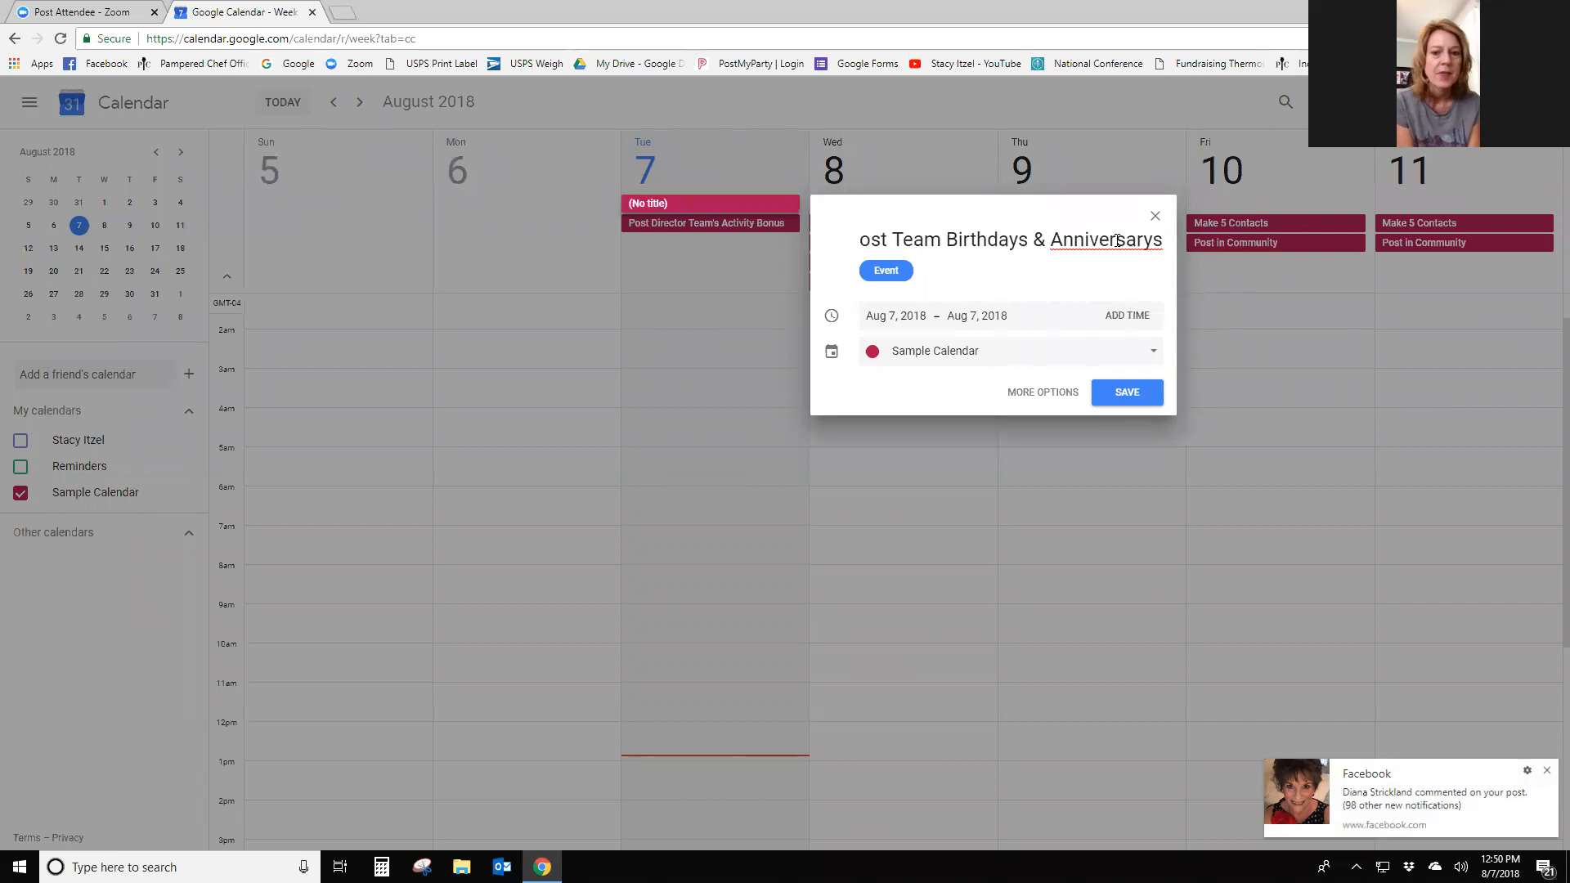
key("BackSpace")
type("ie")
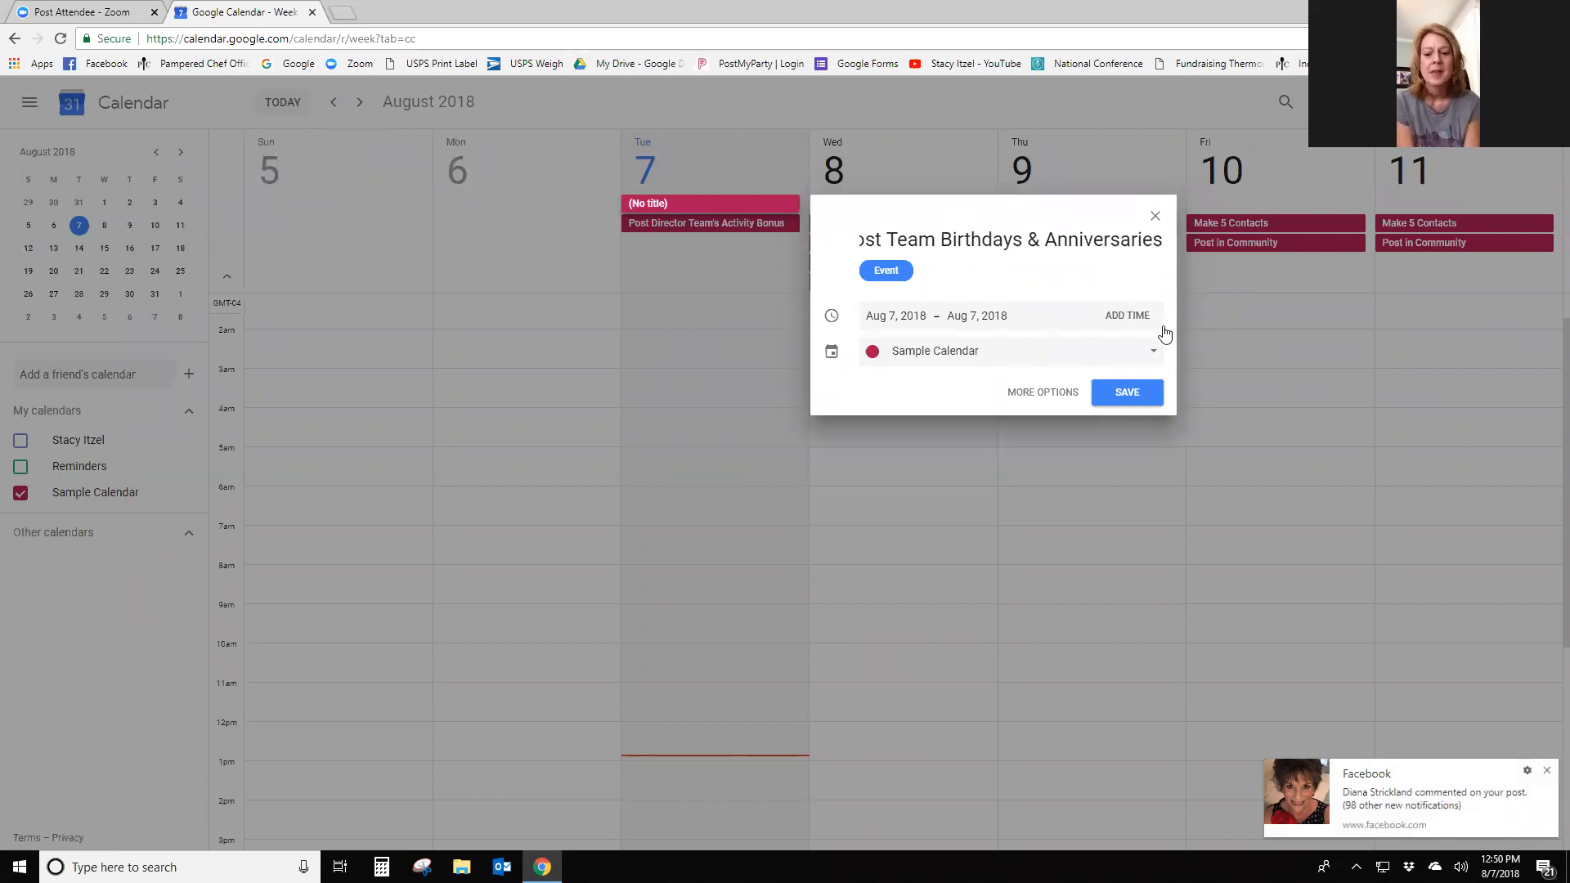
left_click(1131, 397)
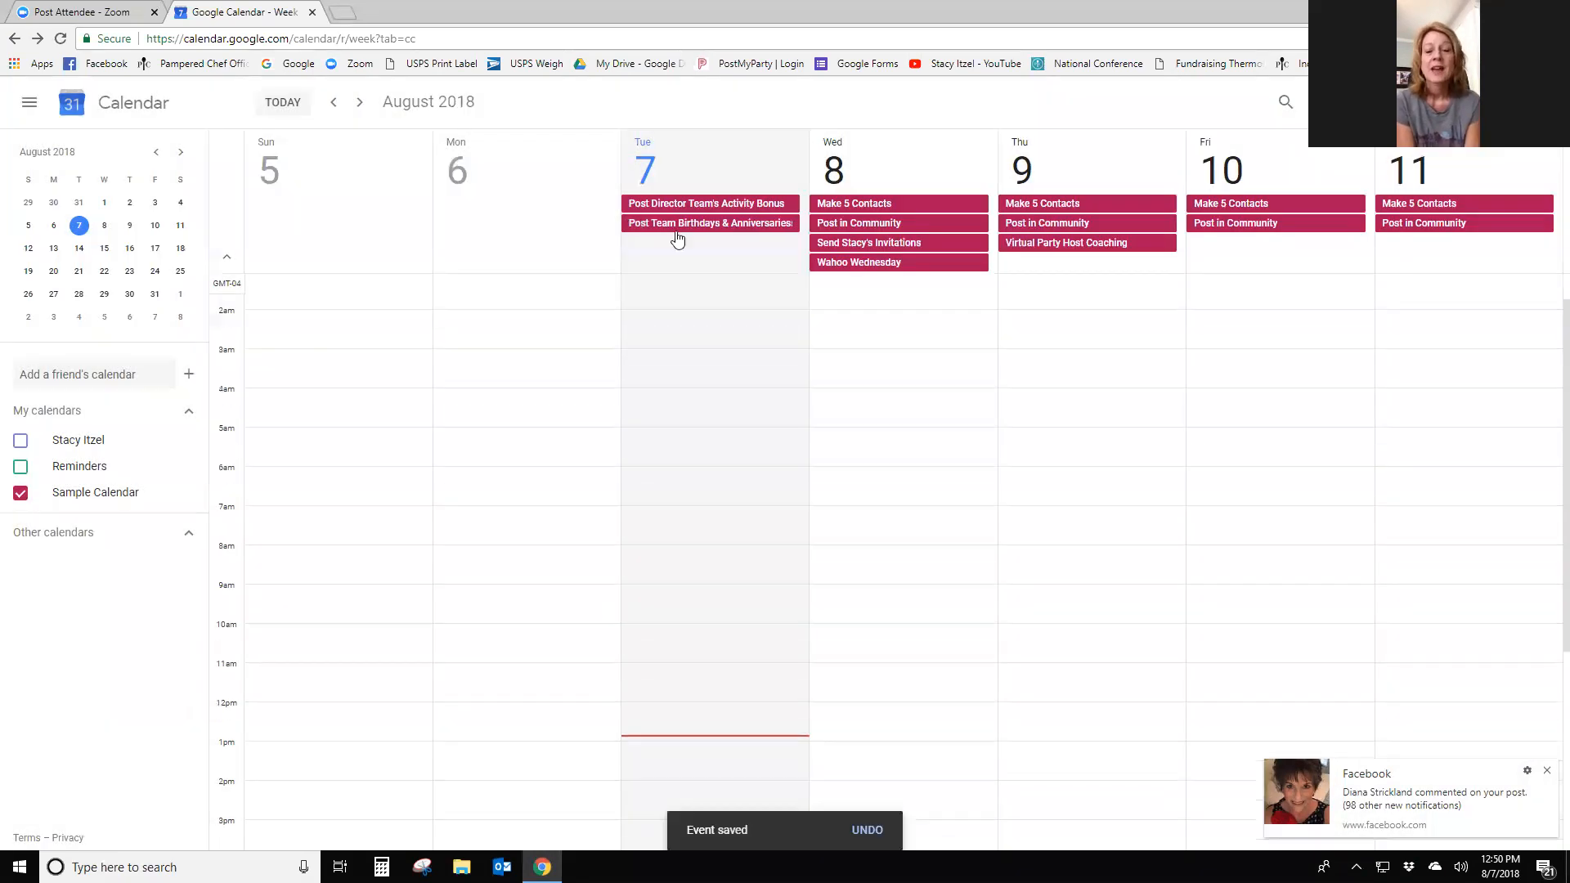
- Save an all-day 'Text Inactive Consultants' event on Tuesday, Aug 7
left_click(693, 249)
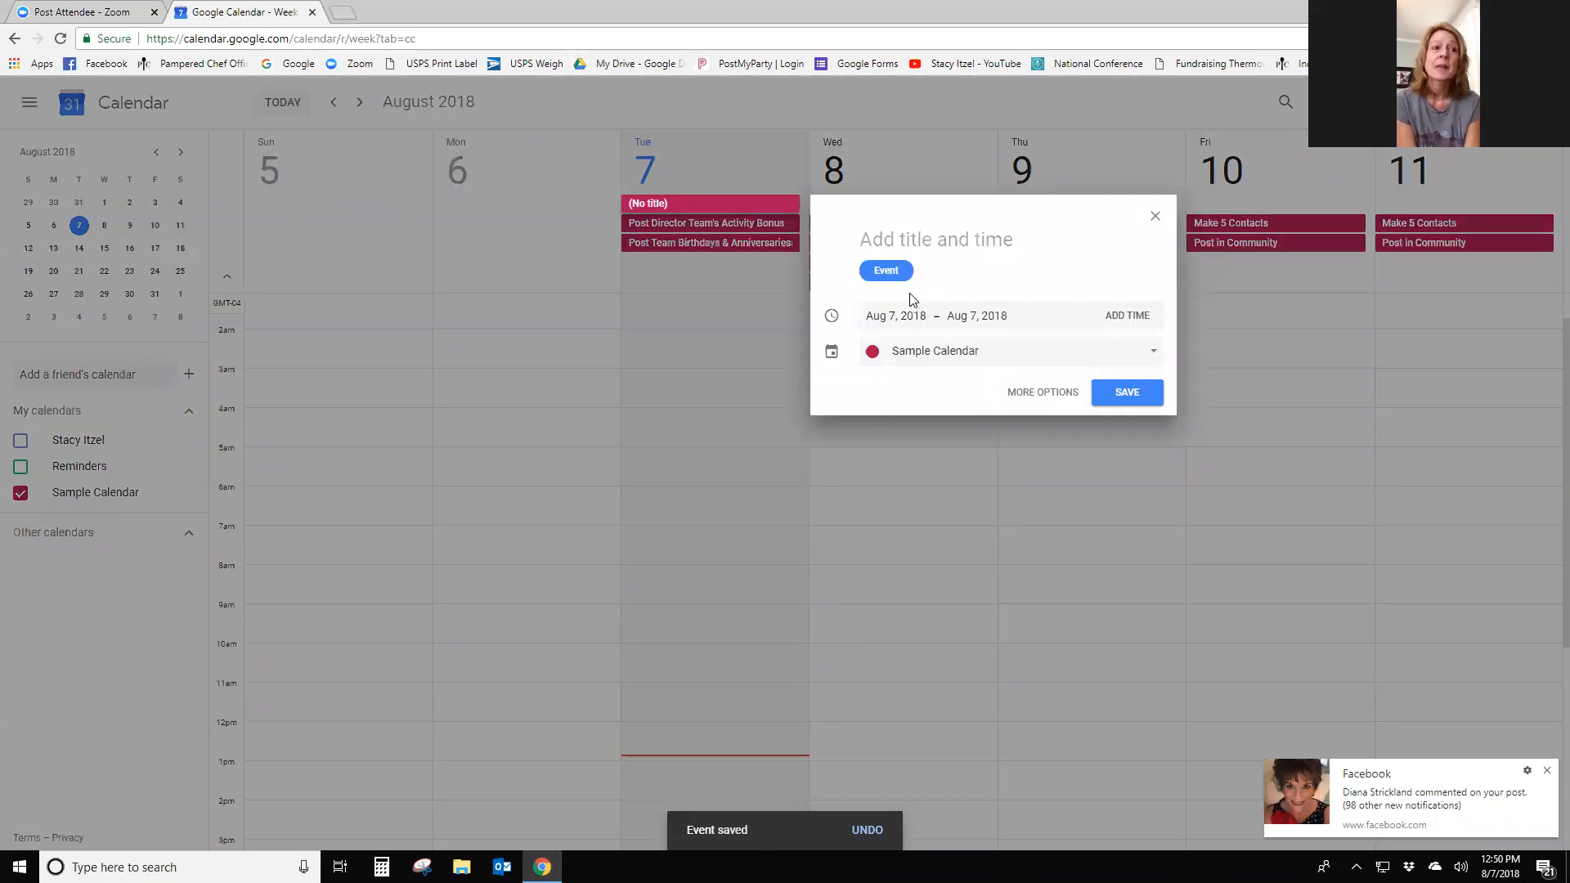
type("Text I")
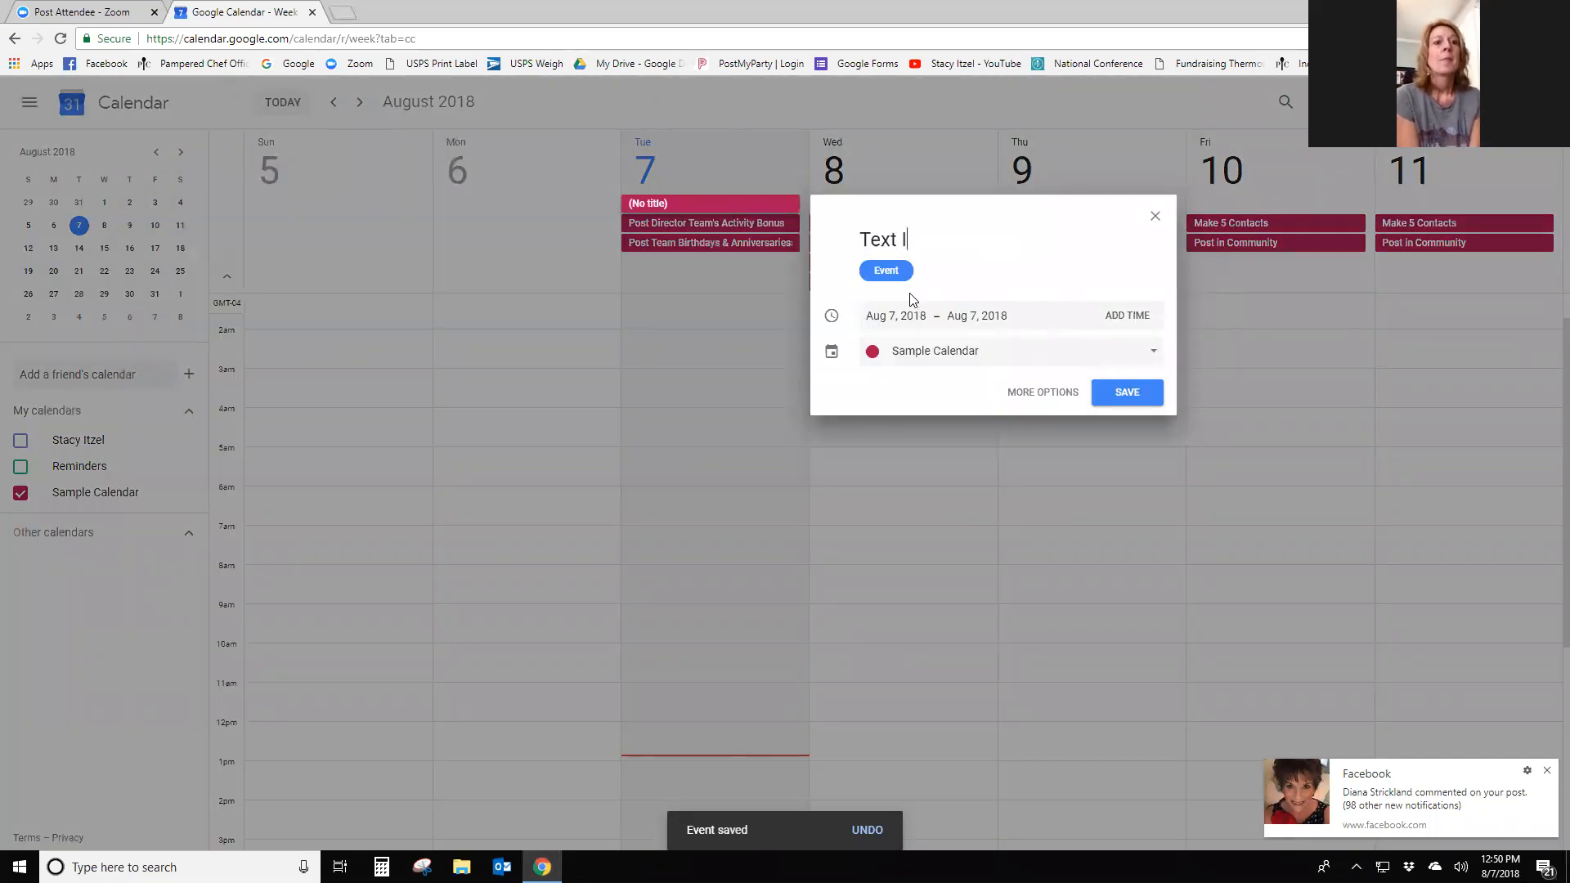
type("nactive Cons")
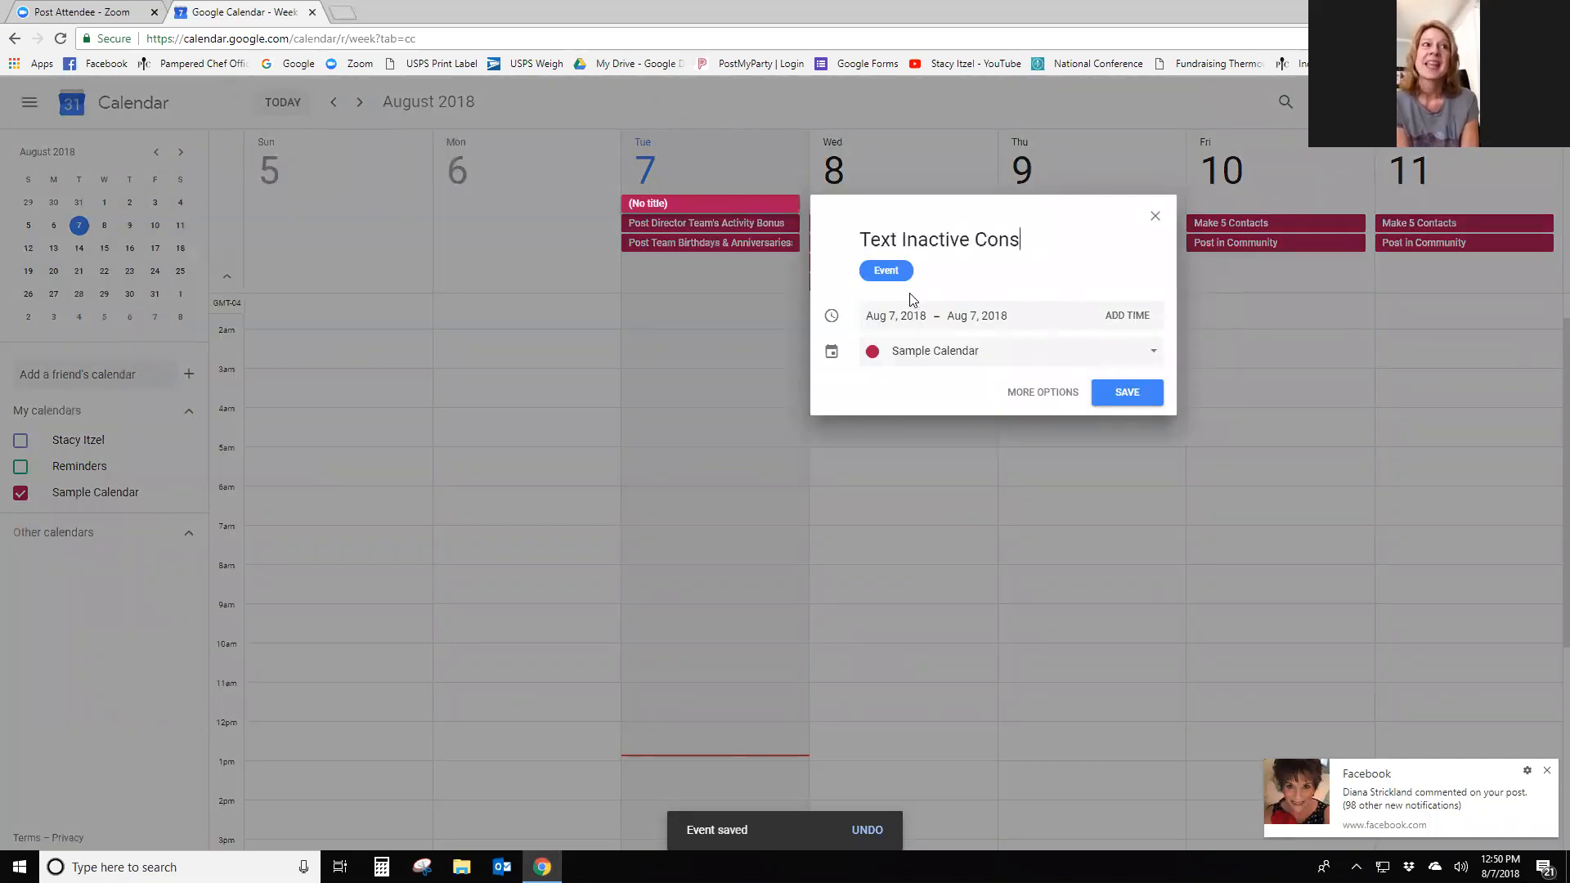
type("ultants")
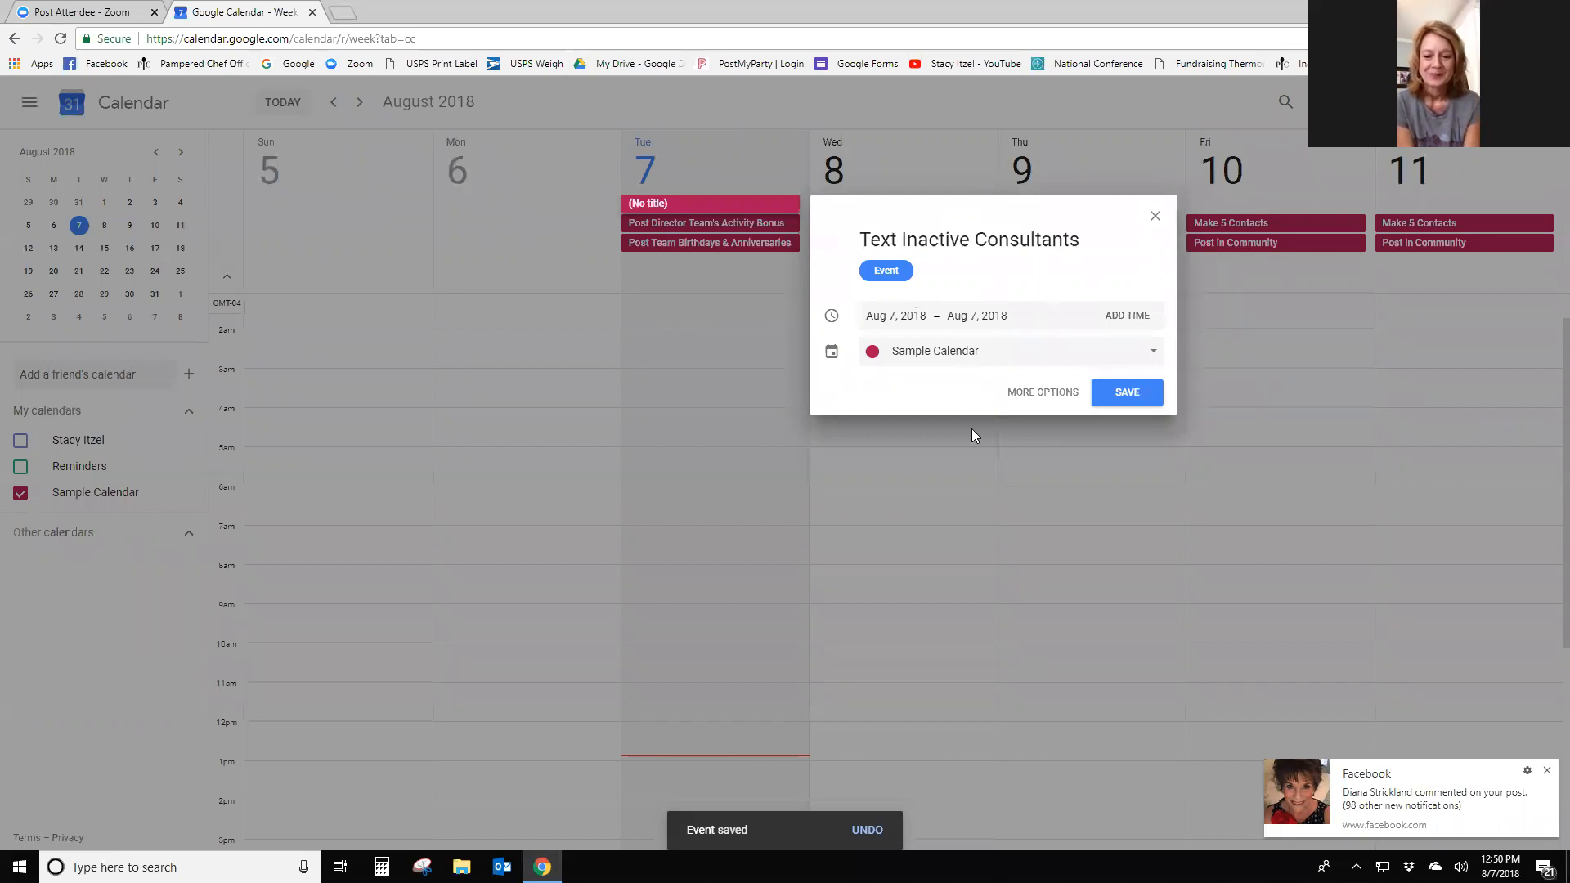
left_click(1116, 393)
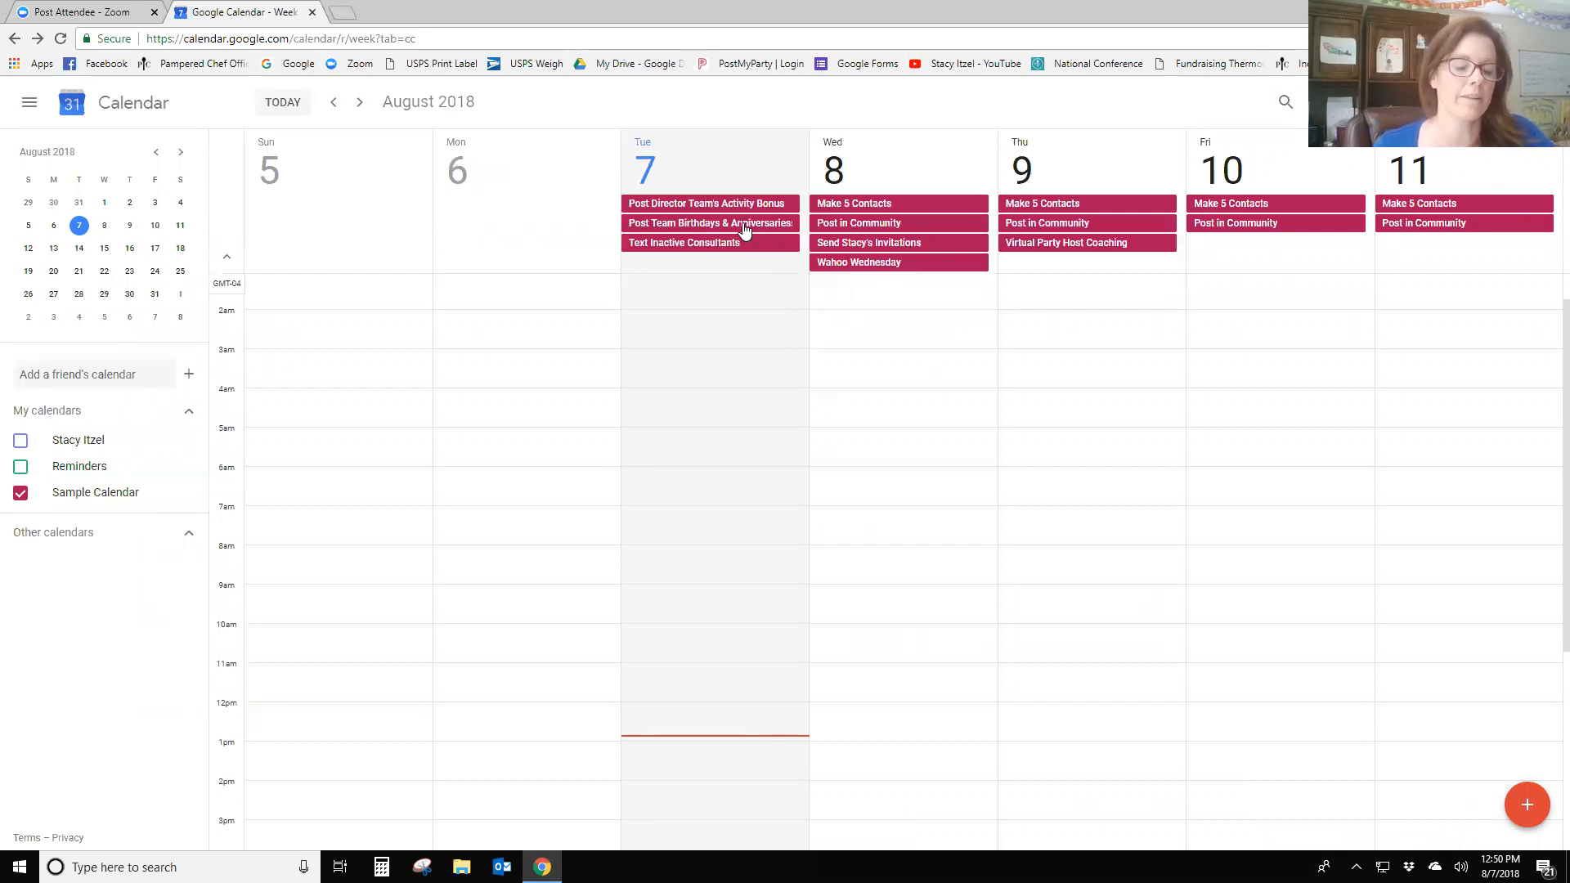
- Change the Birthdays & Anniversaries event's date to September 3, 2018 and save
left_click(744, 231)
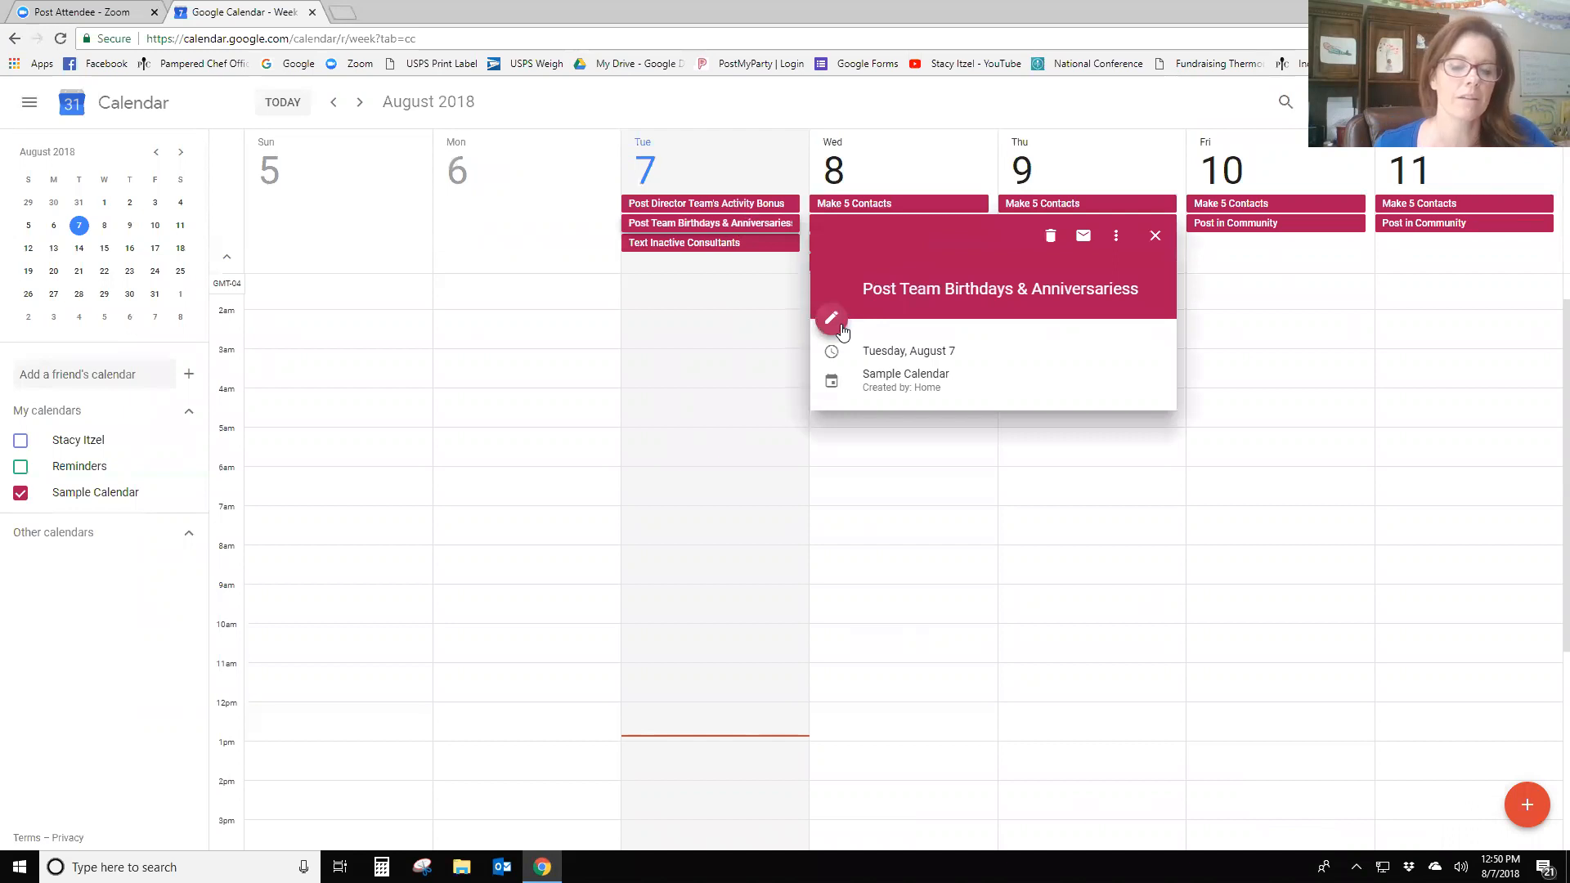
left_click(832, 320)
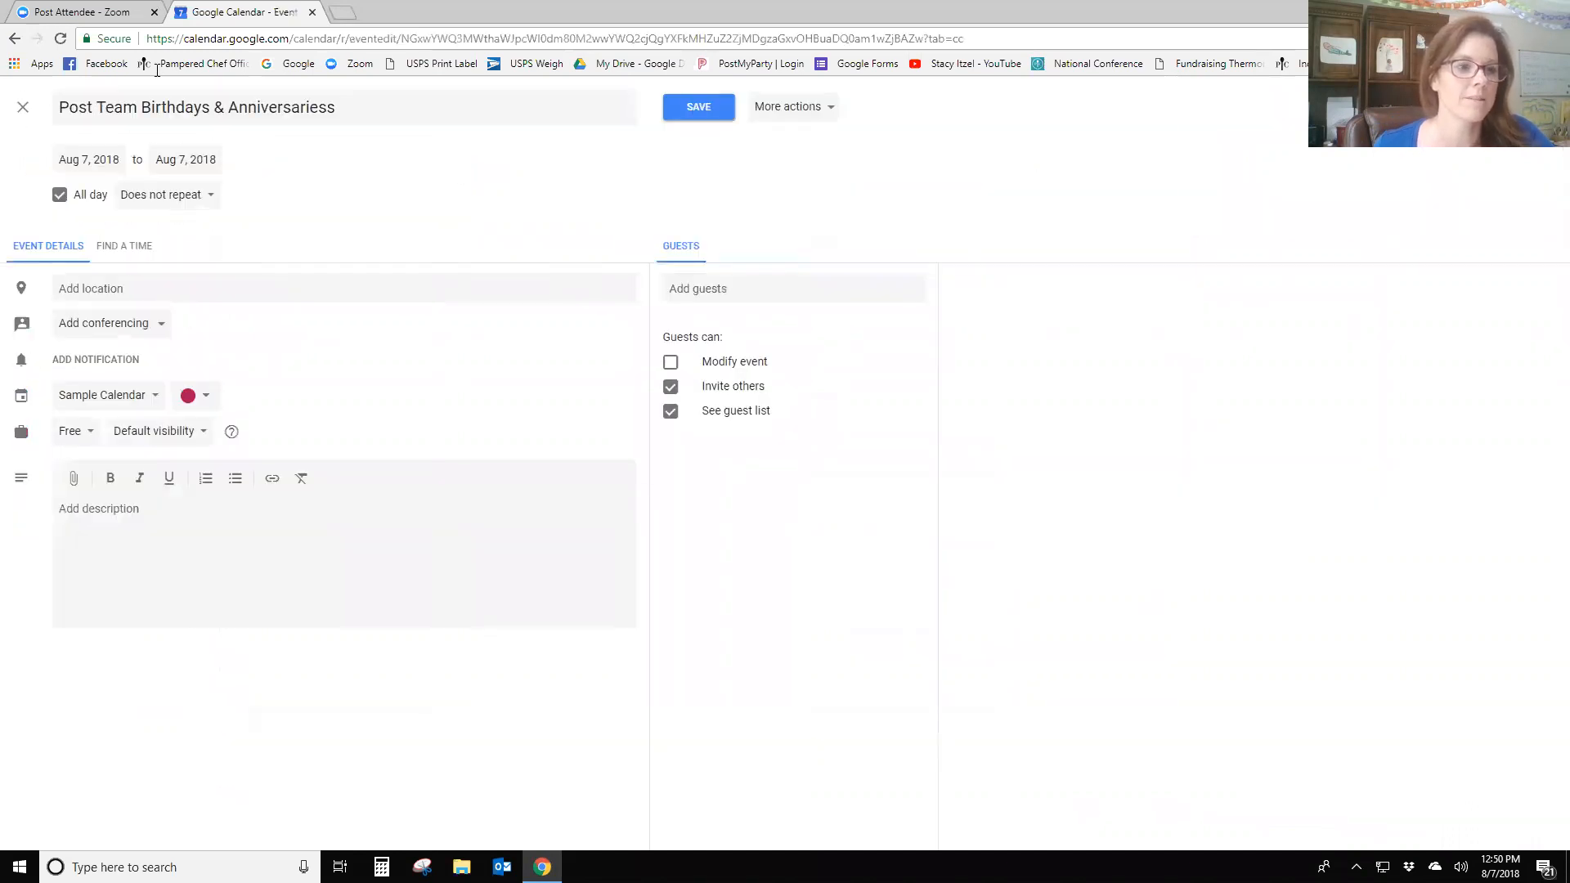
left_click(88, 160)
left_click(260, 197)
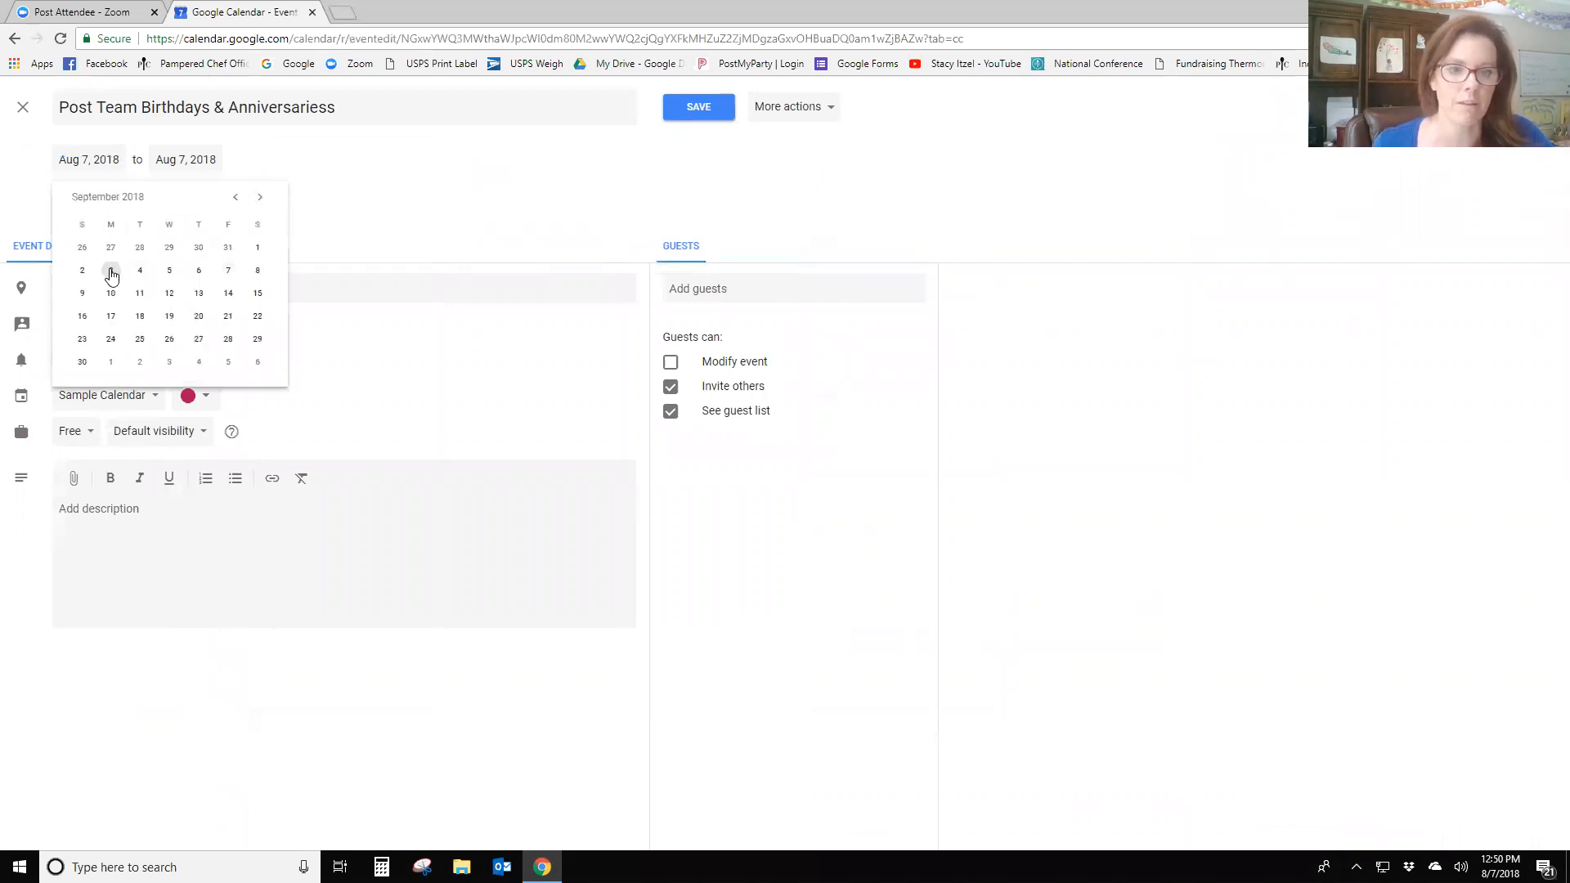
left_click(112, 273)
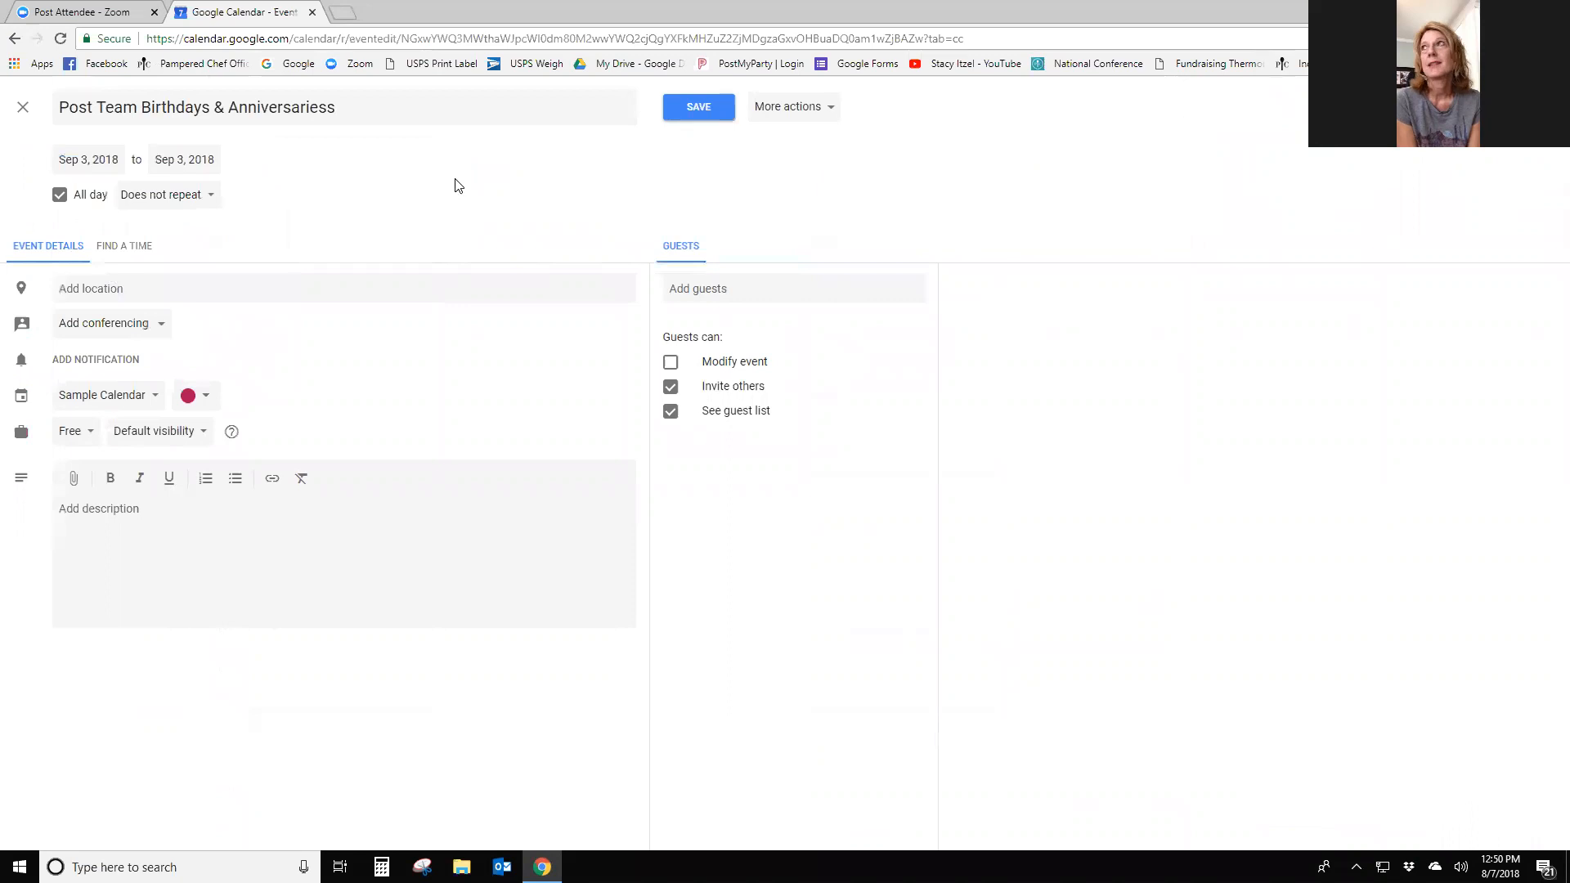
left_click(694, 111)
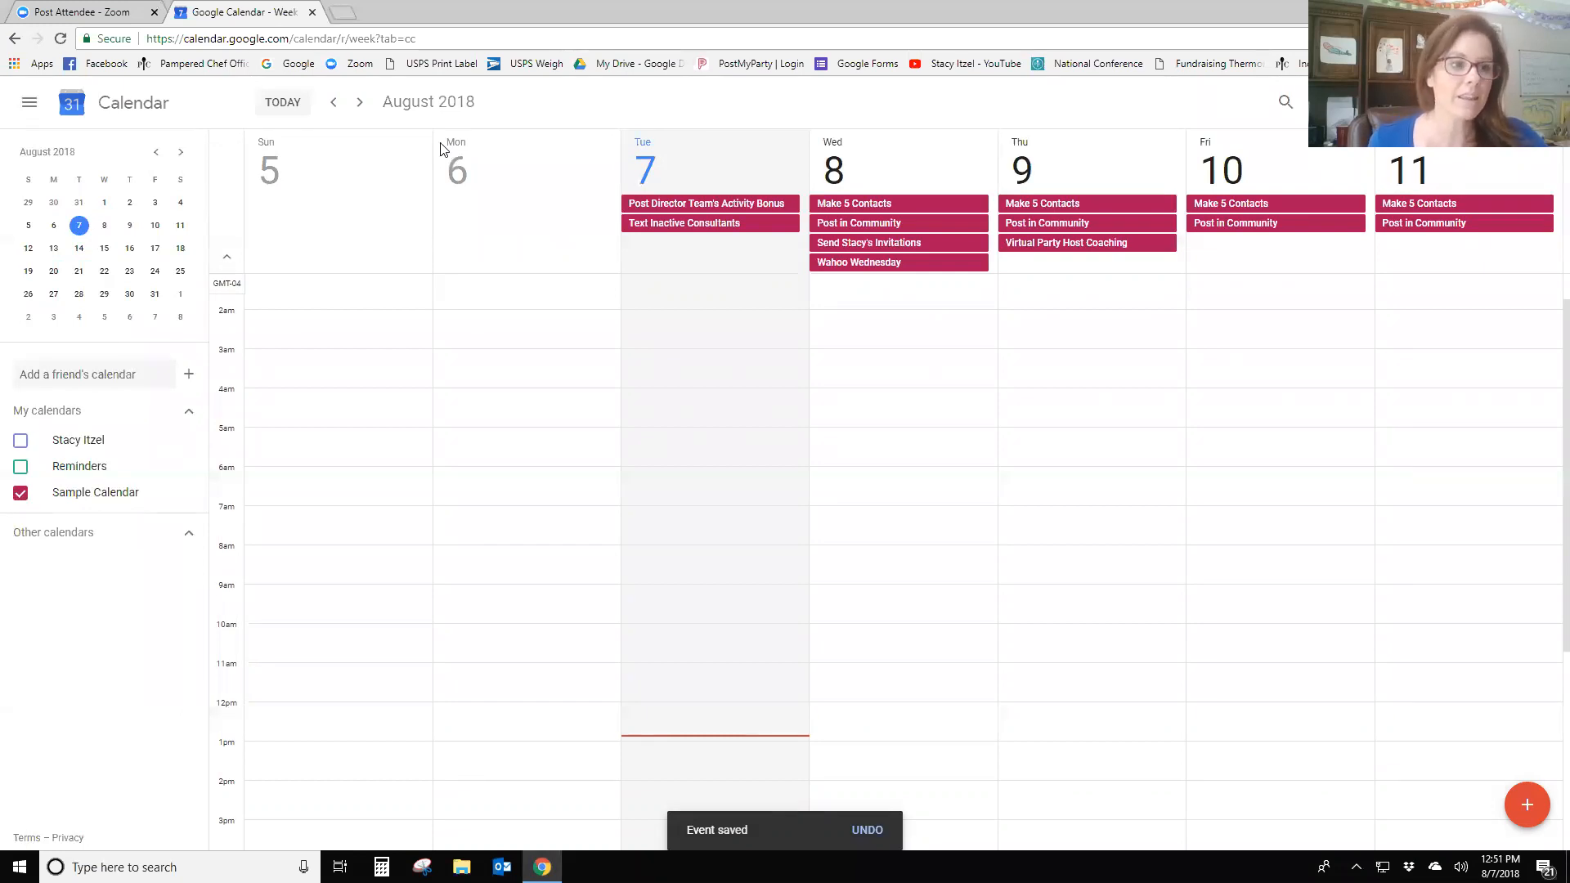
- Jump to the August 12–18 week and create the all-day event 'Green by 15' on Thursday 16
left_click(130, 250)
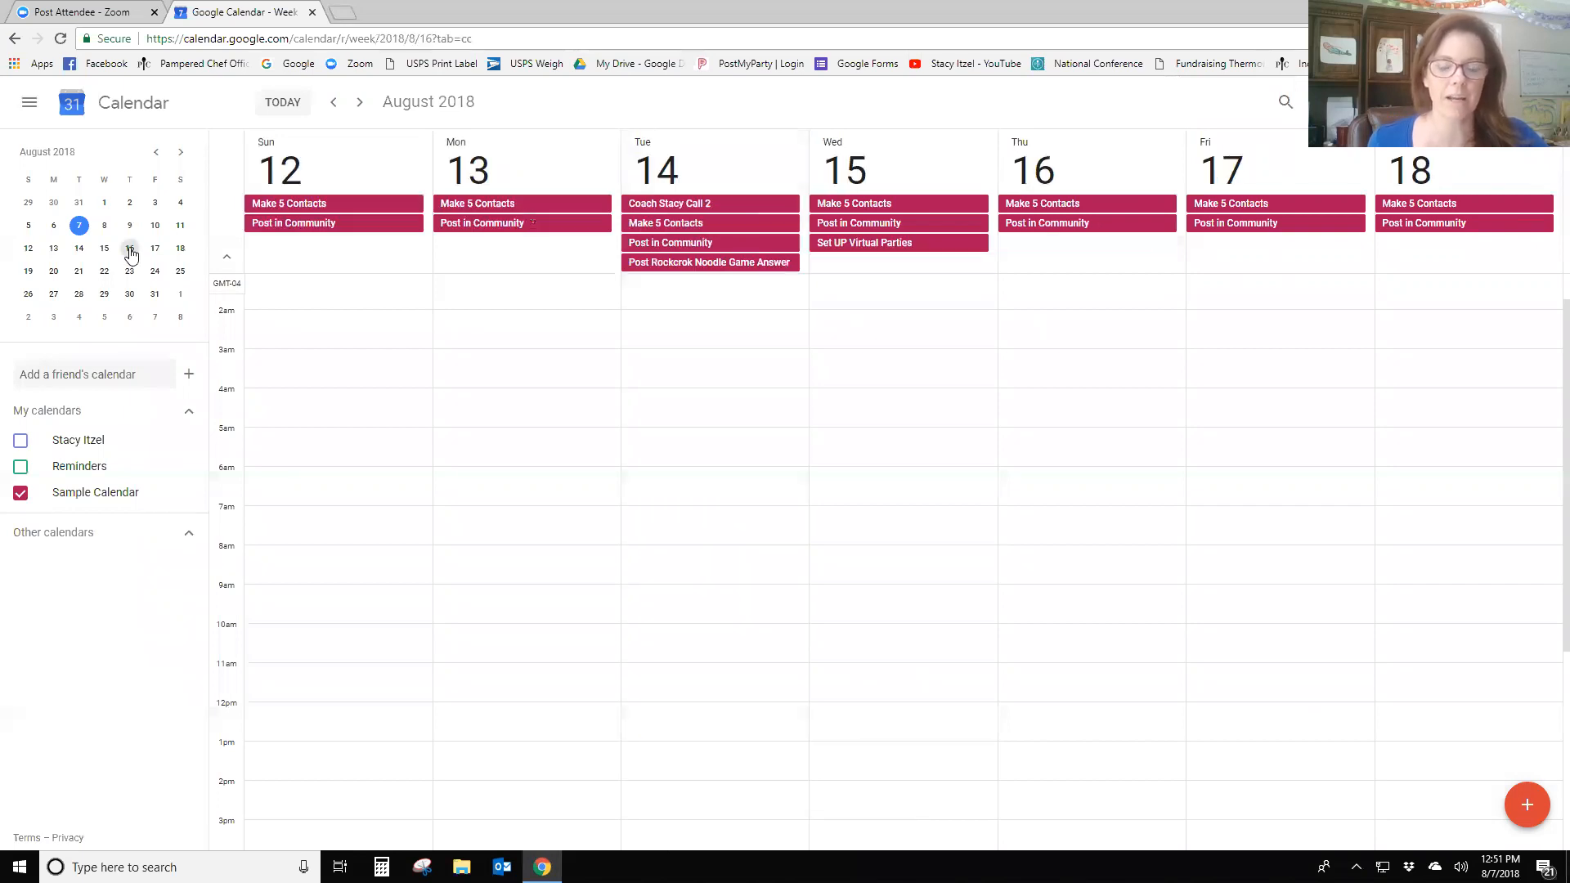
key("c")
type("Green by 15")
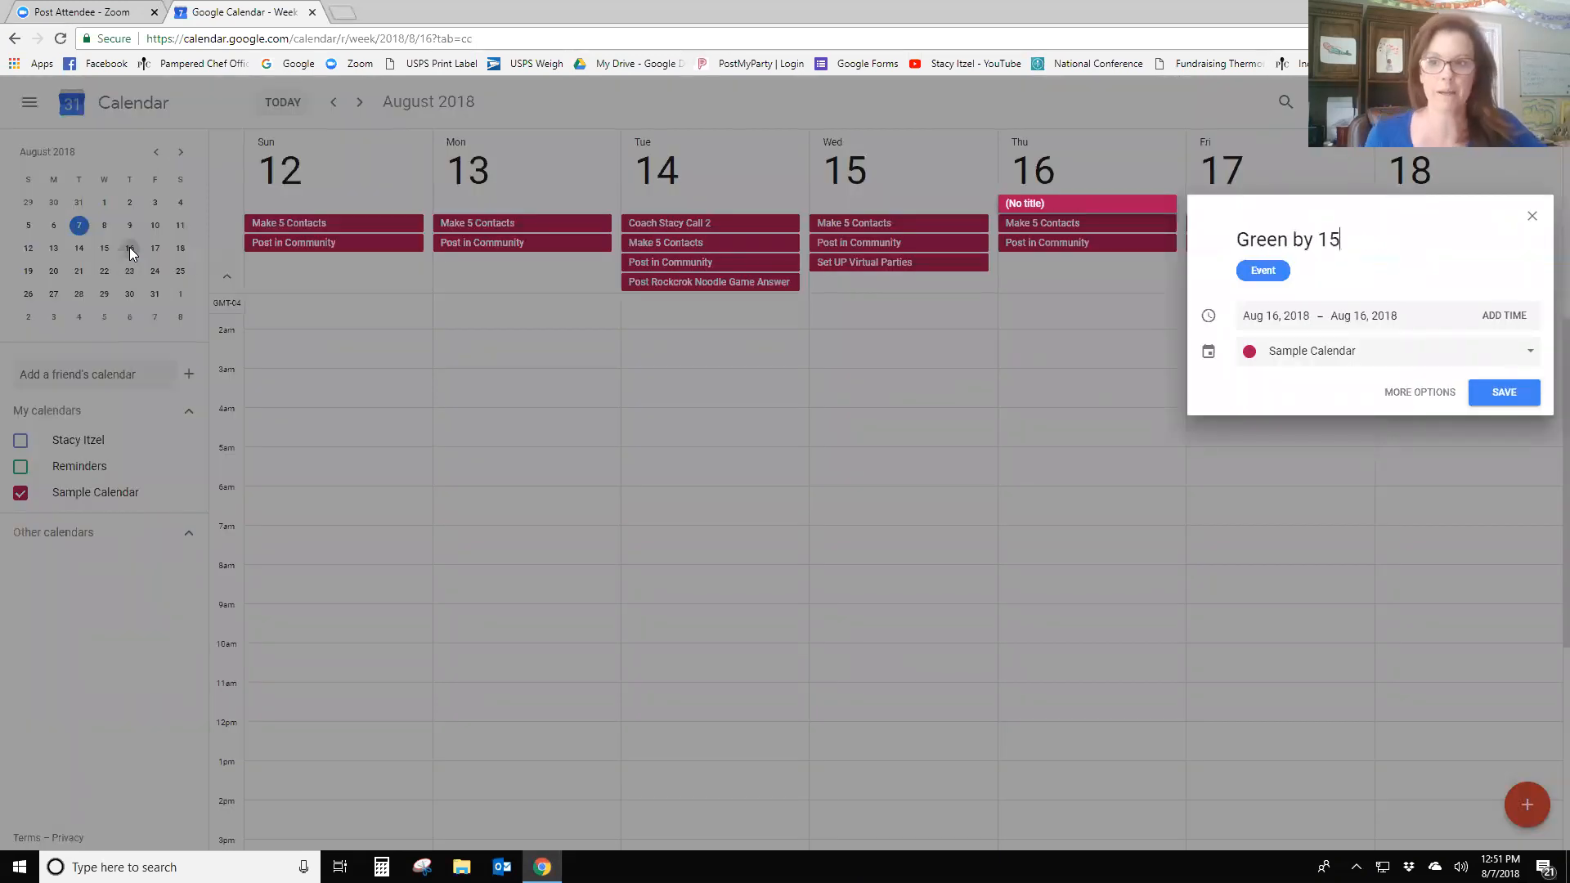
key("Return")
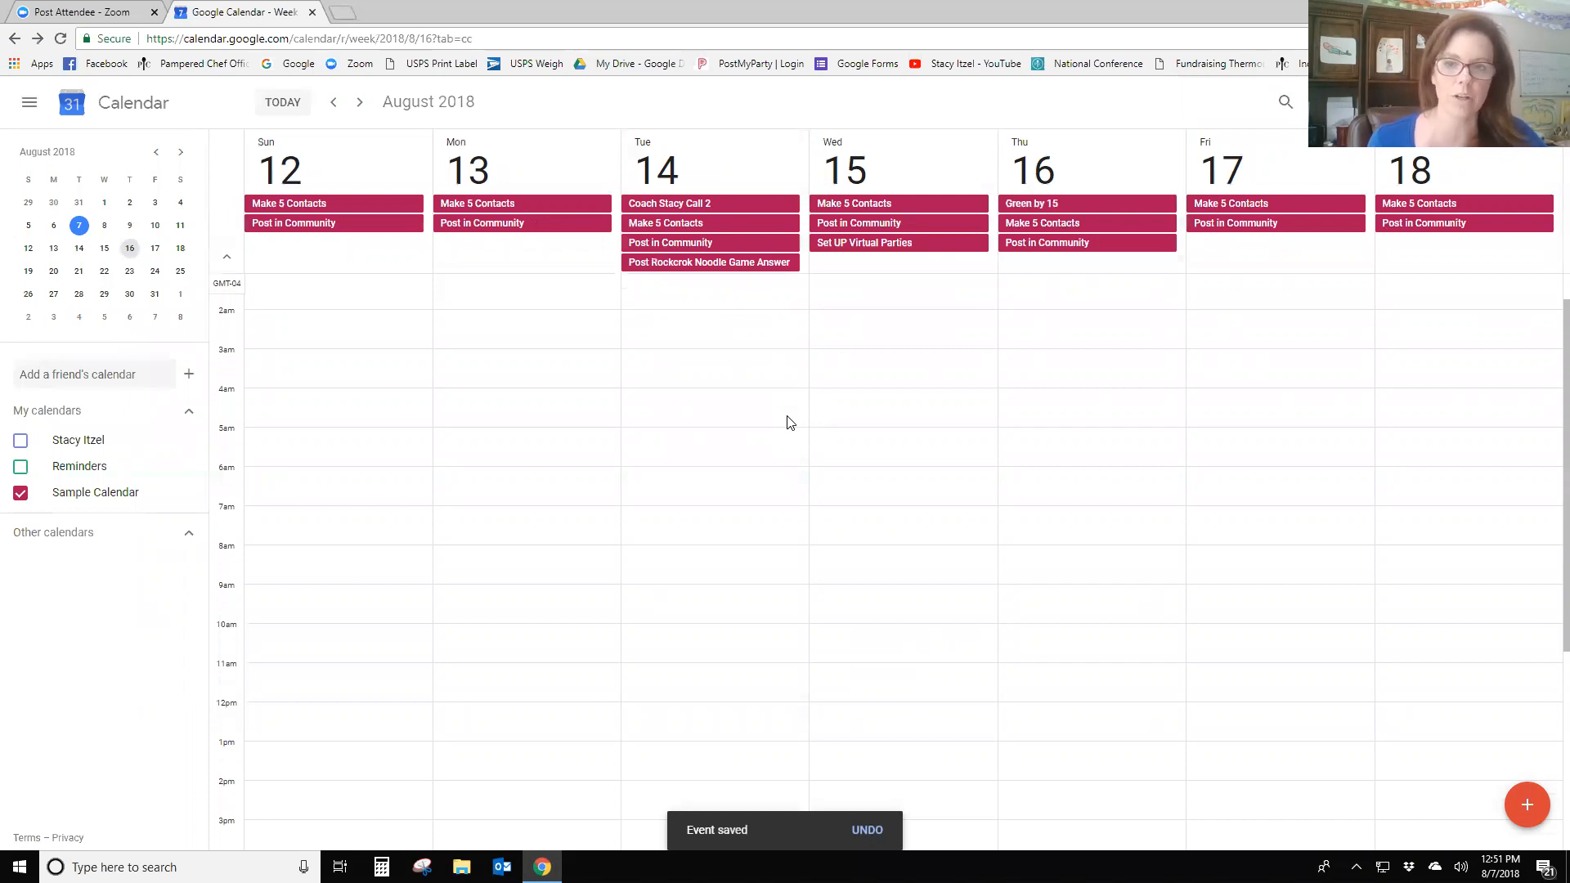
left_click(1038, 209)
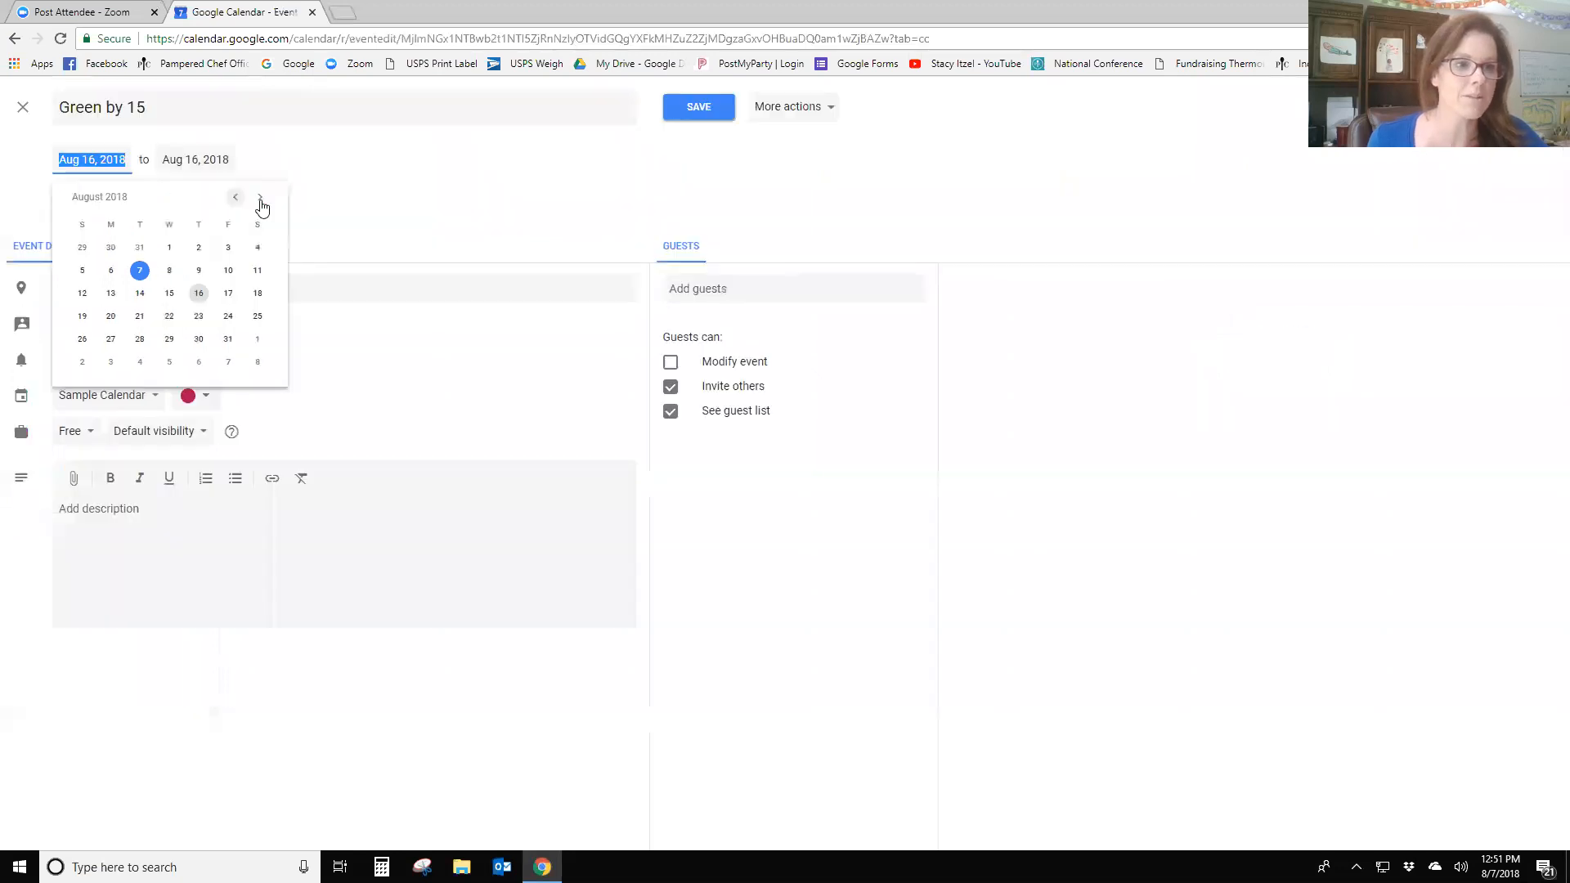
left_click(260, 197)
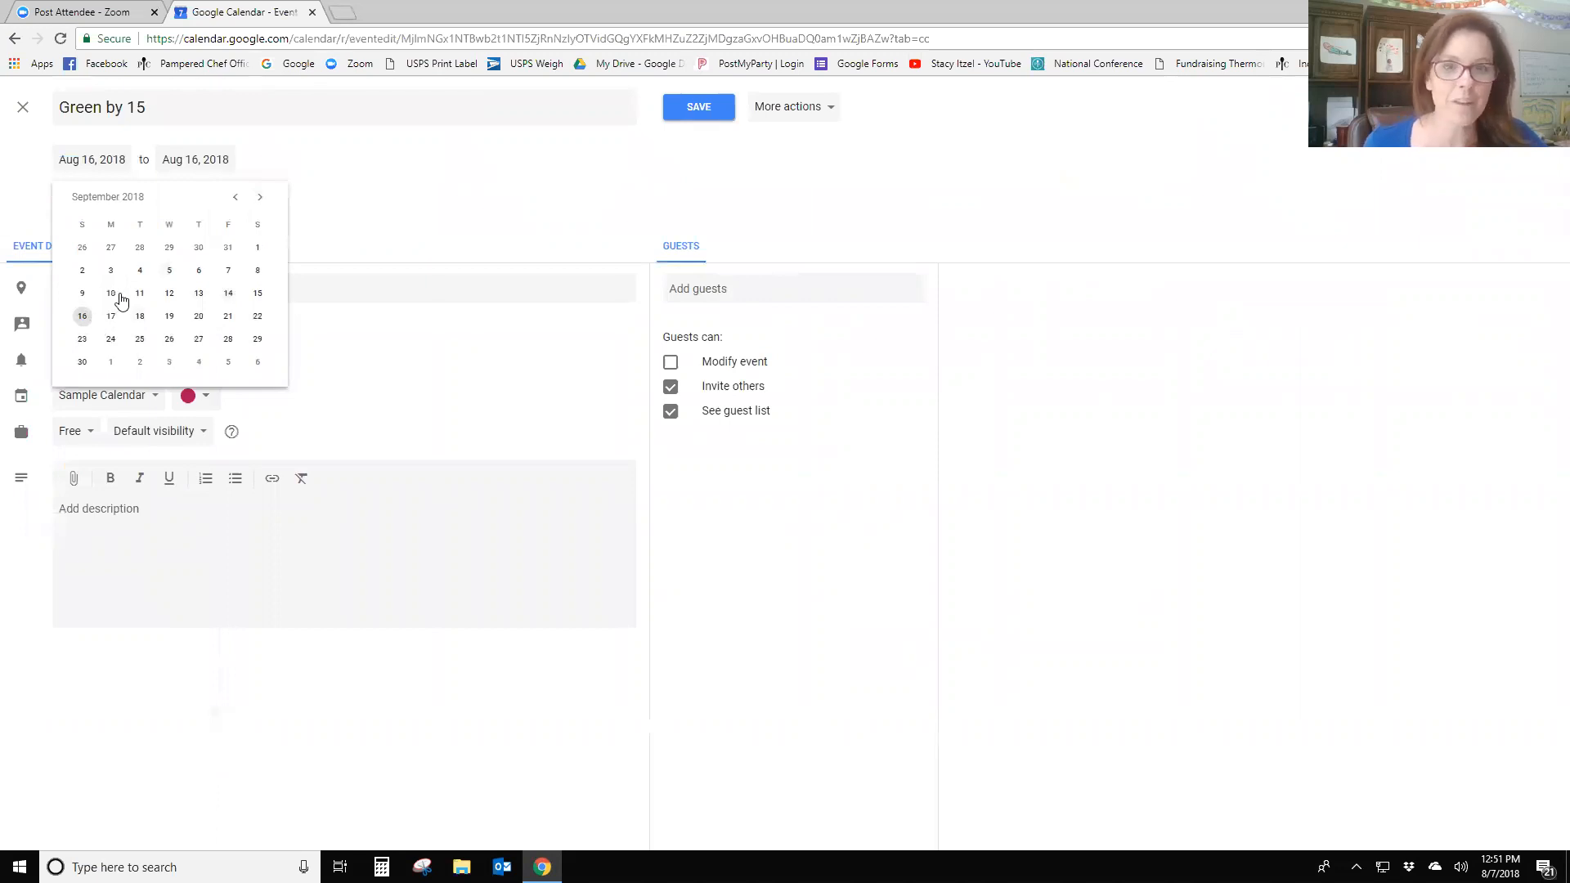
key("Escape")
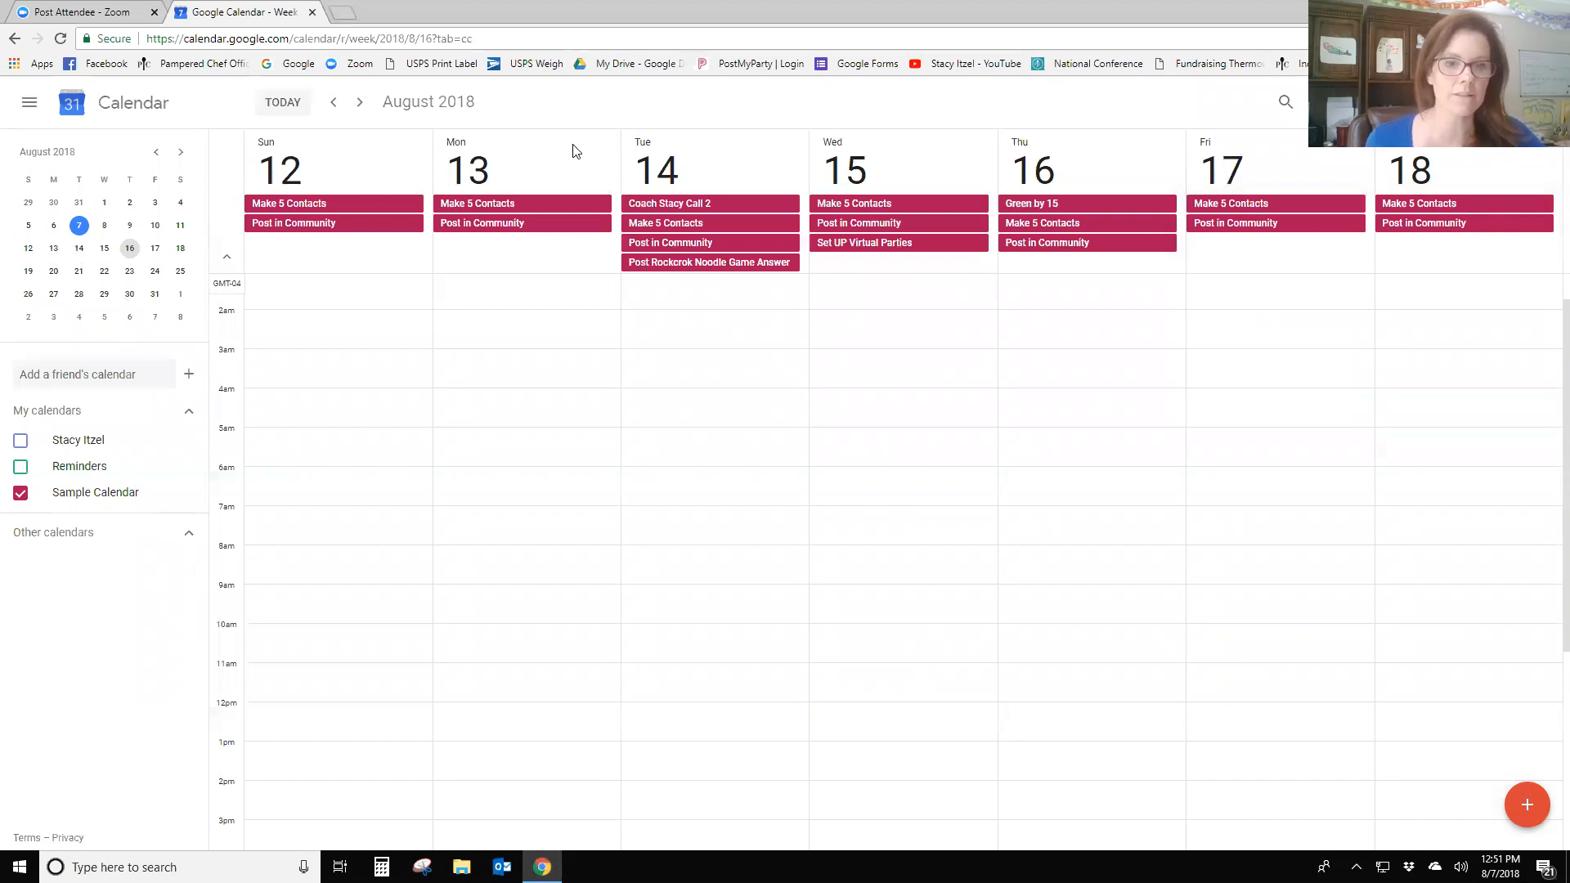
- Step back one week to view August 5–11
left_click(333, 102)
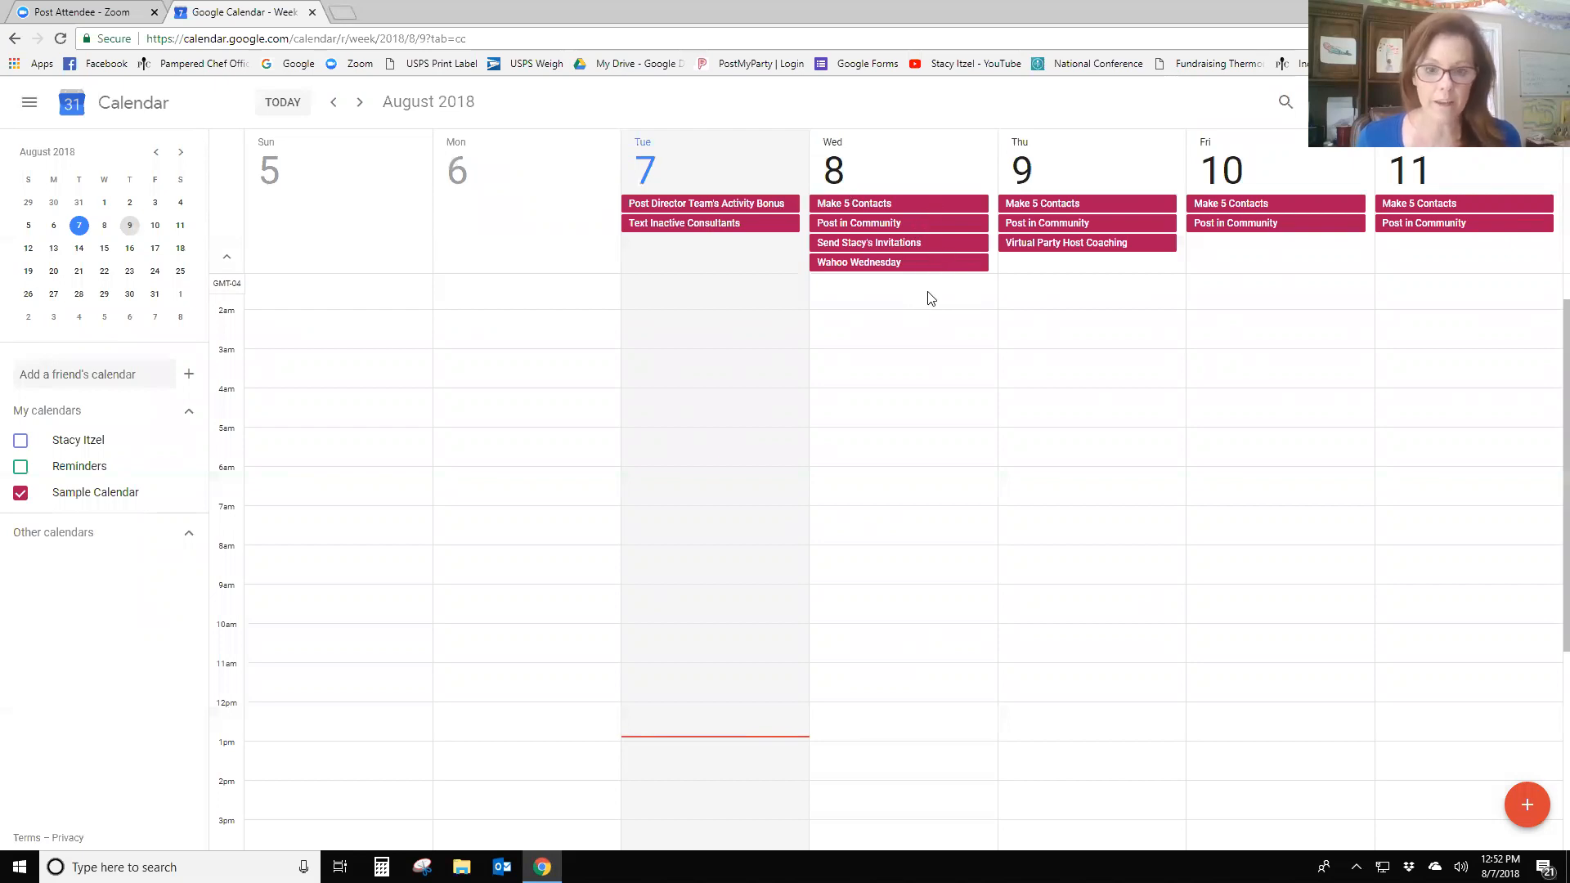
- Change the Wahoo Wednesday event's colour to Banana yellow
right_click(879, 270)
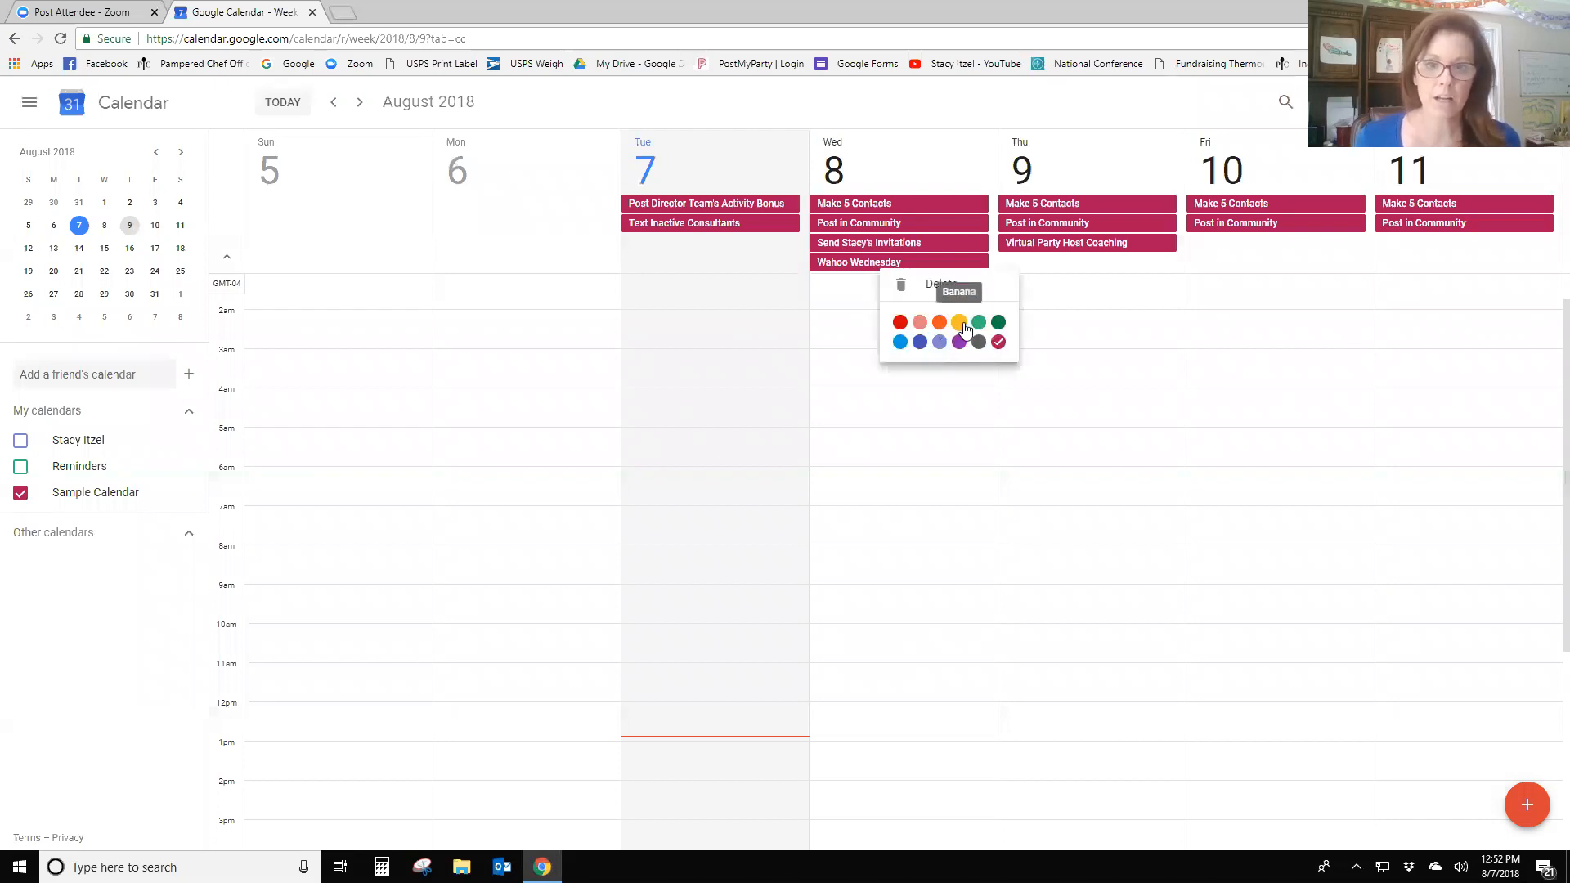
left_click(960, 323)
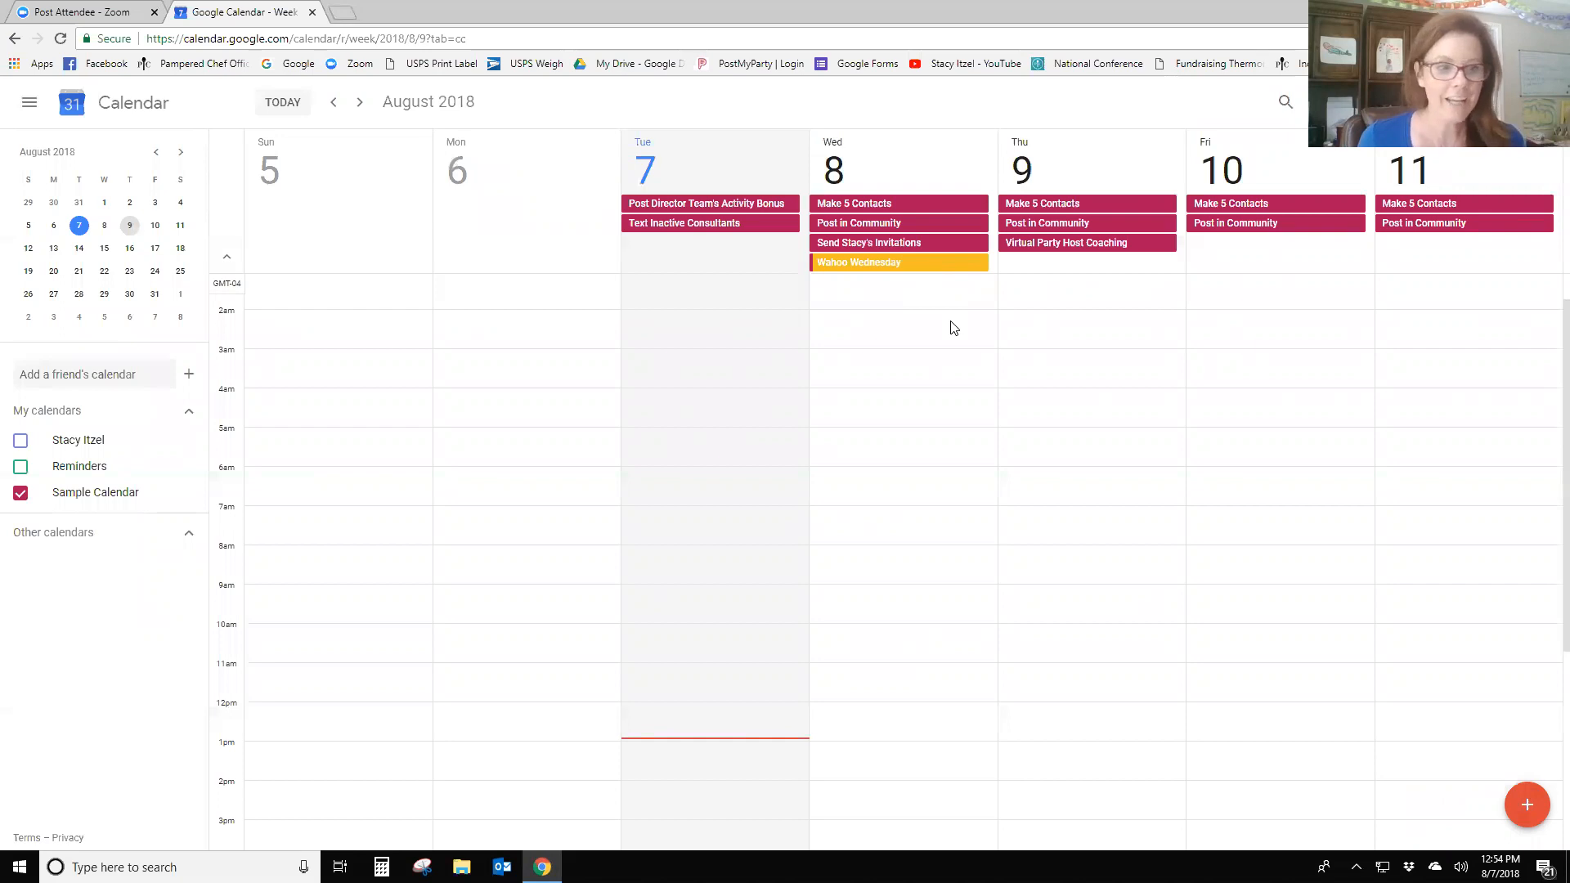
- Create a 10–11am call event on Thursday, August 9, titled with the contact's name, and open it
scroll(1052, 738, "down", 1)
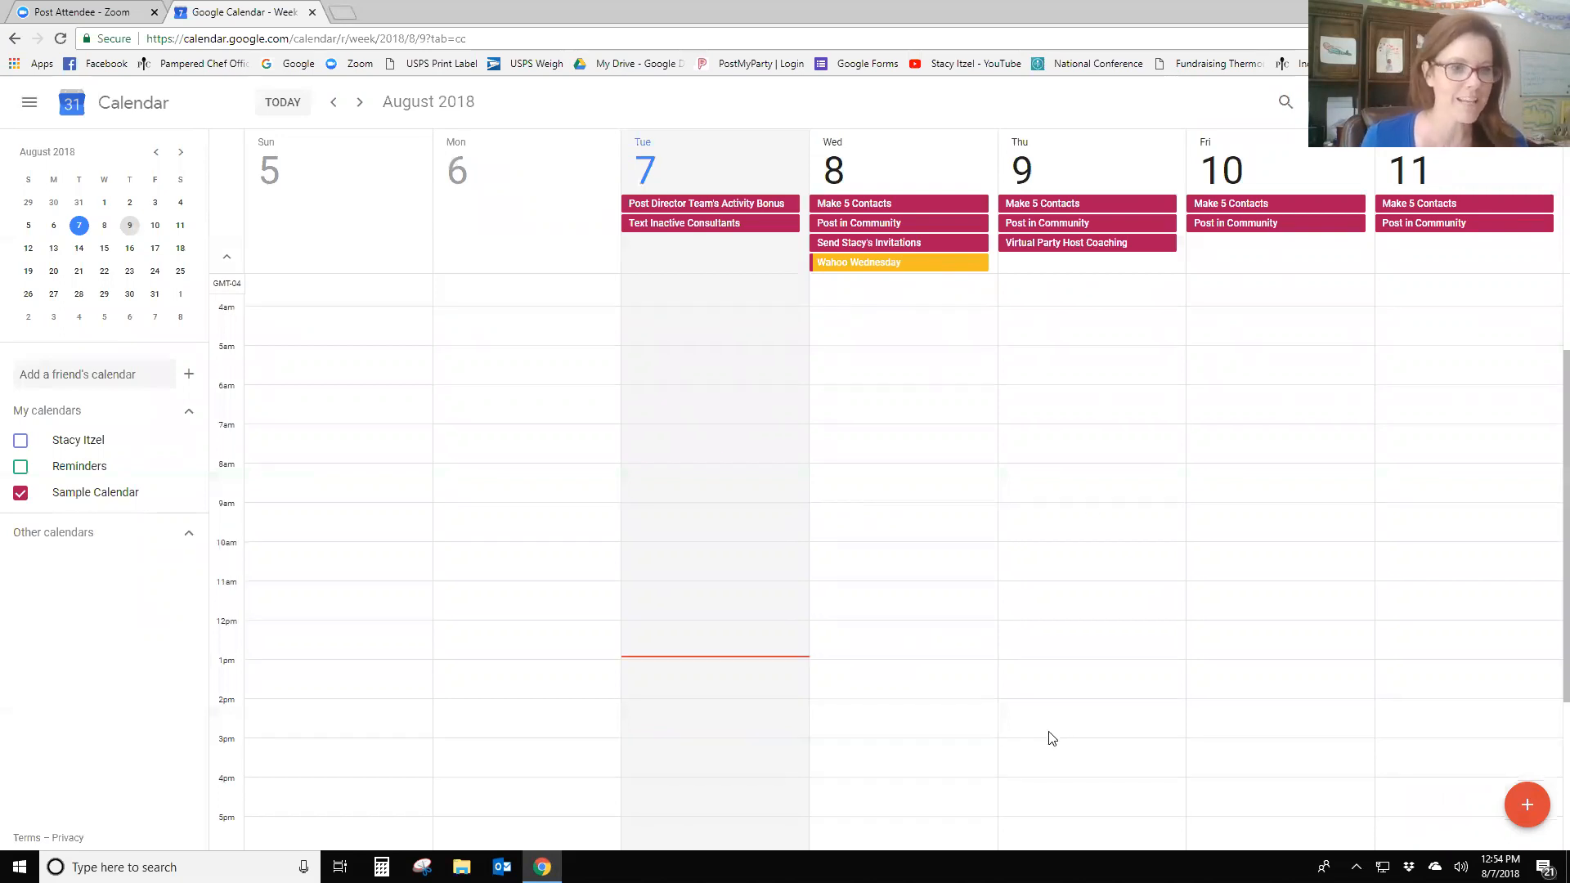
left_click(1118, 558)
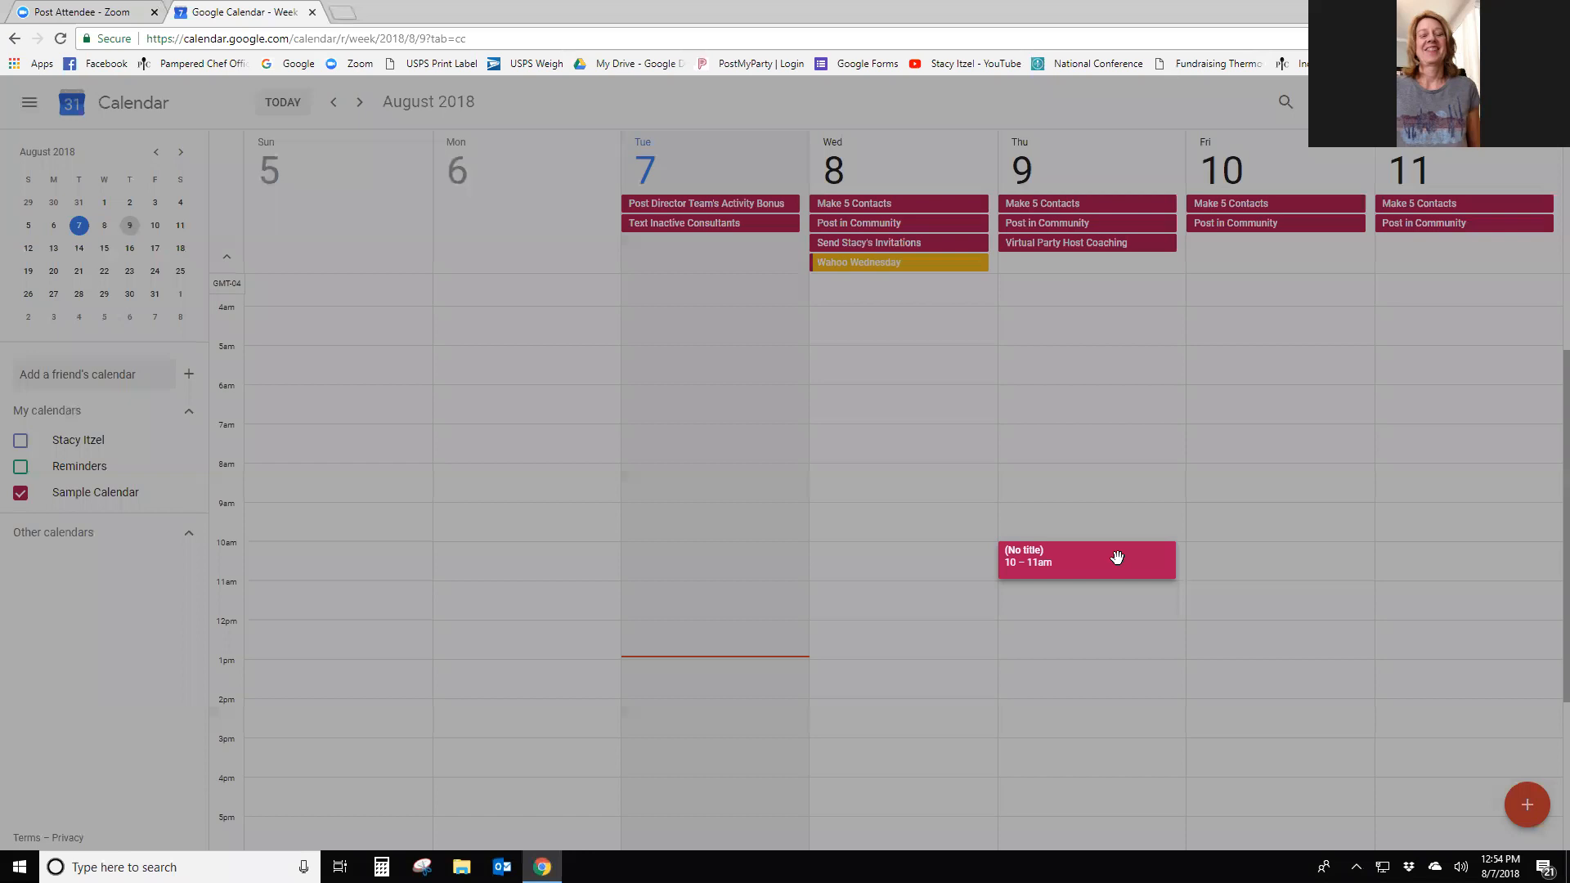
type("Call")
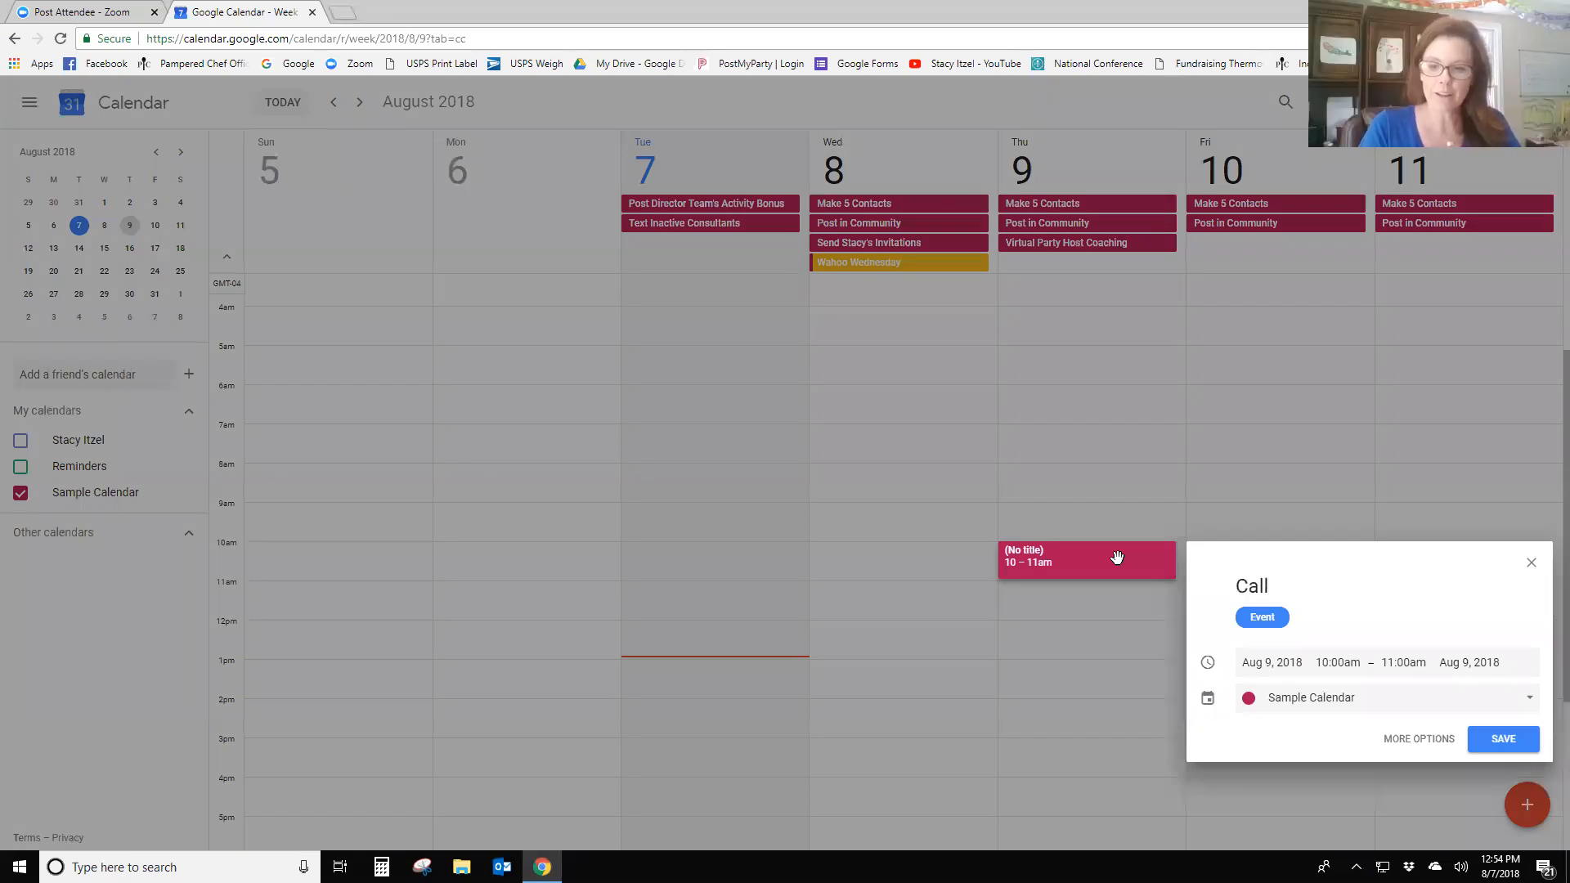
type(" with S")
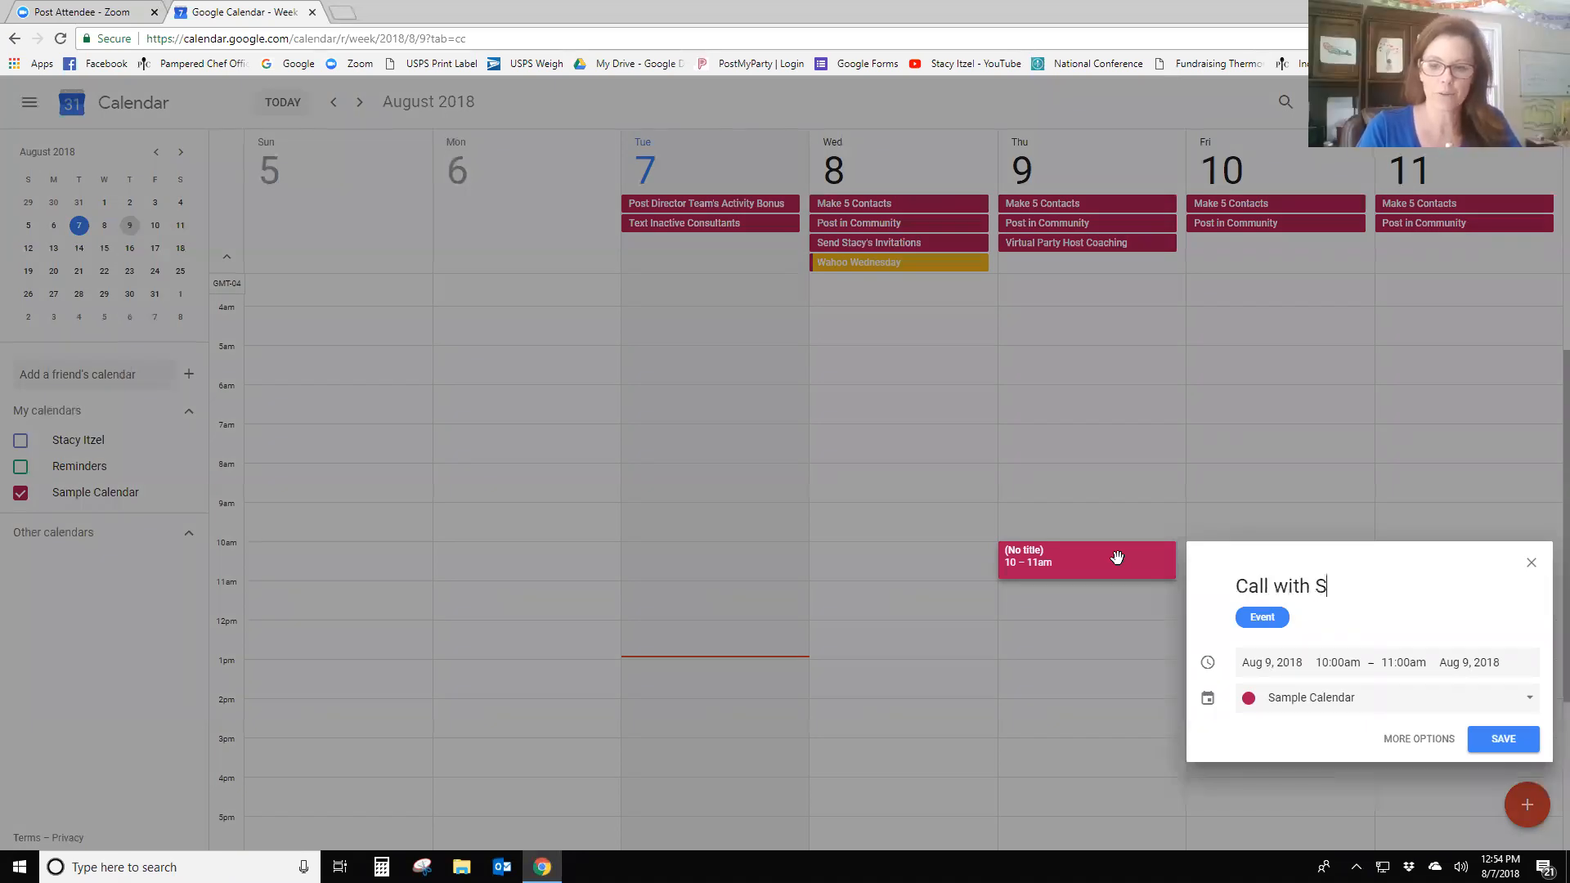
type("tephanie")
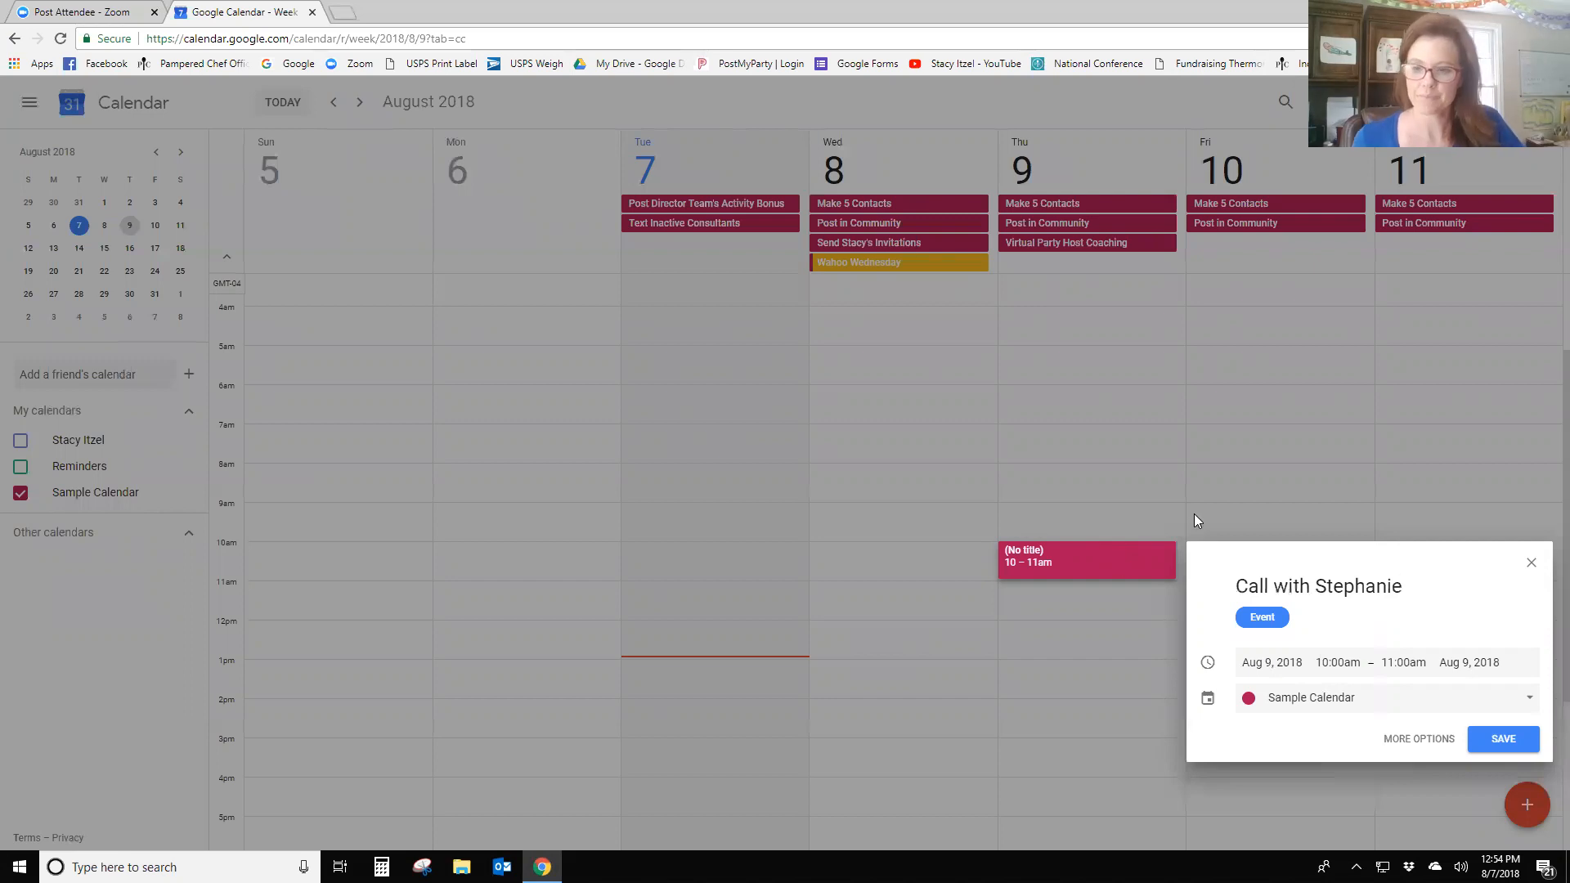
left_click(1487, 740)
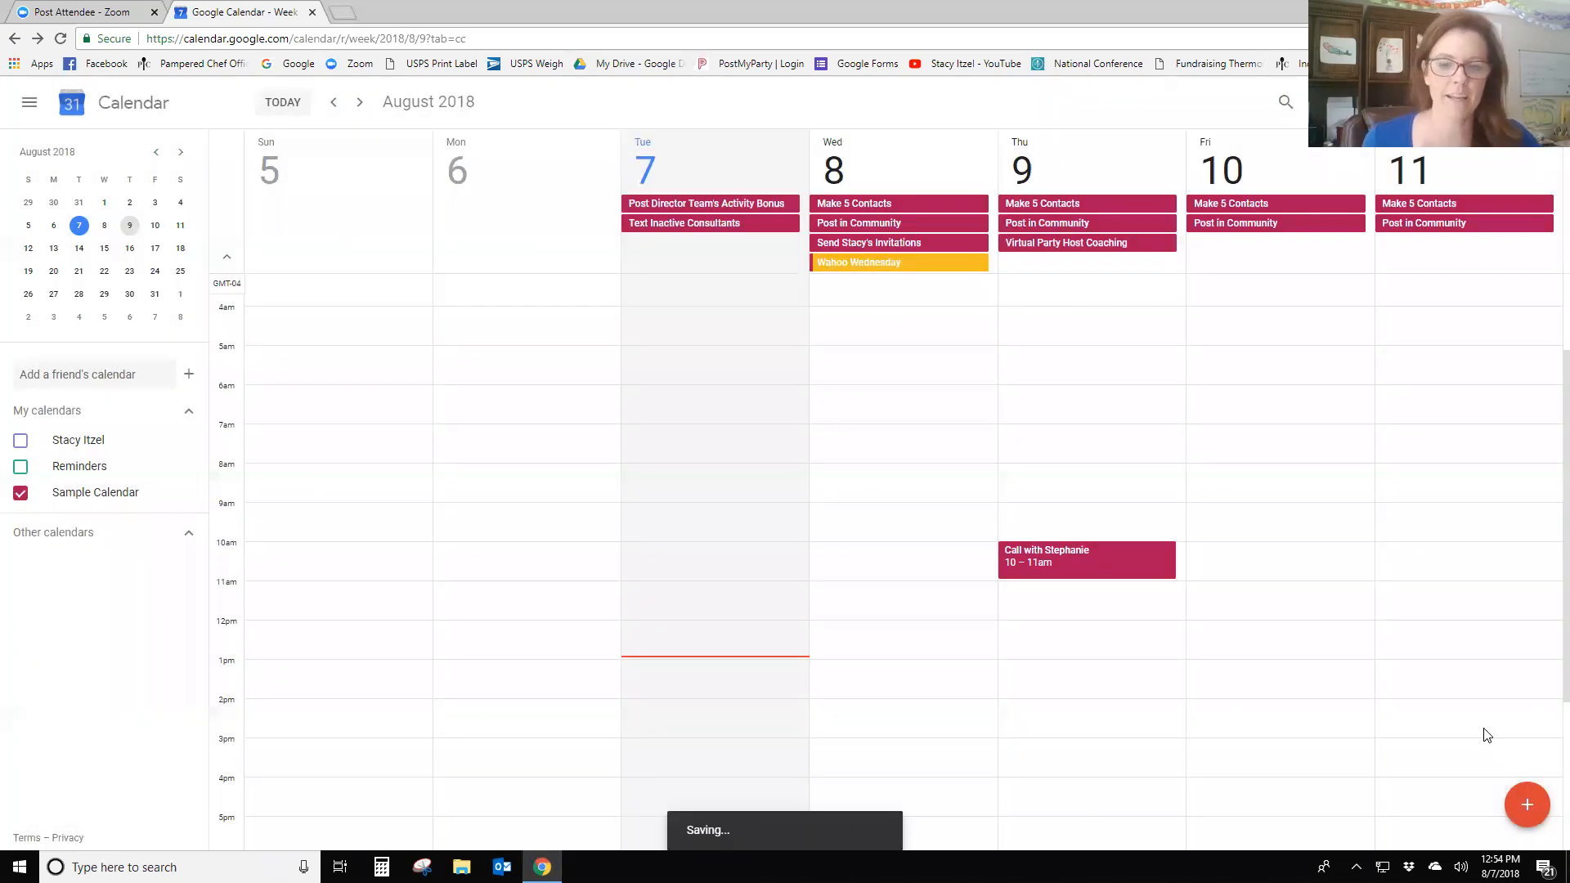
left_click(1136, 566)
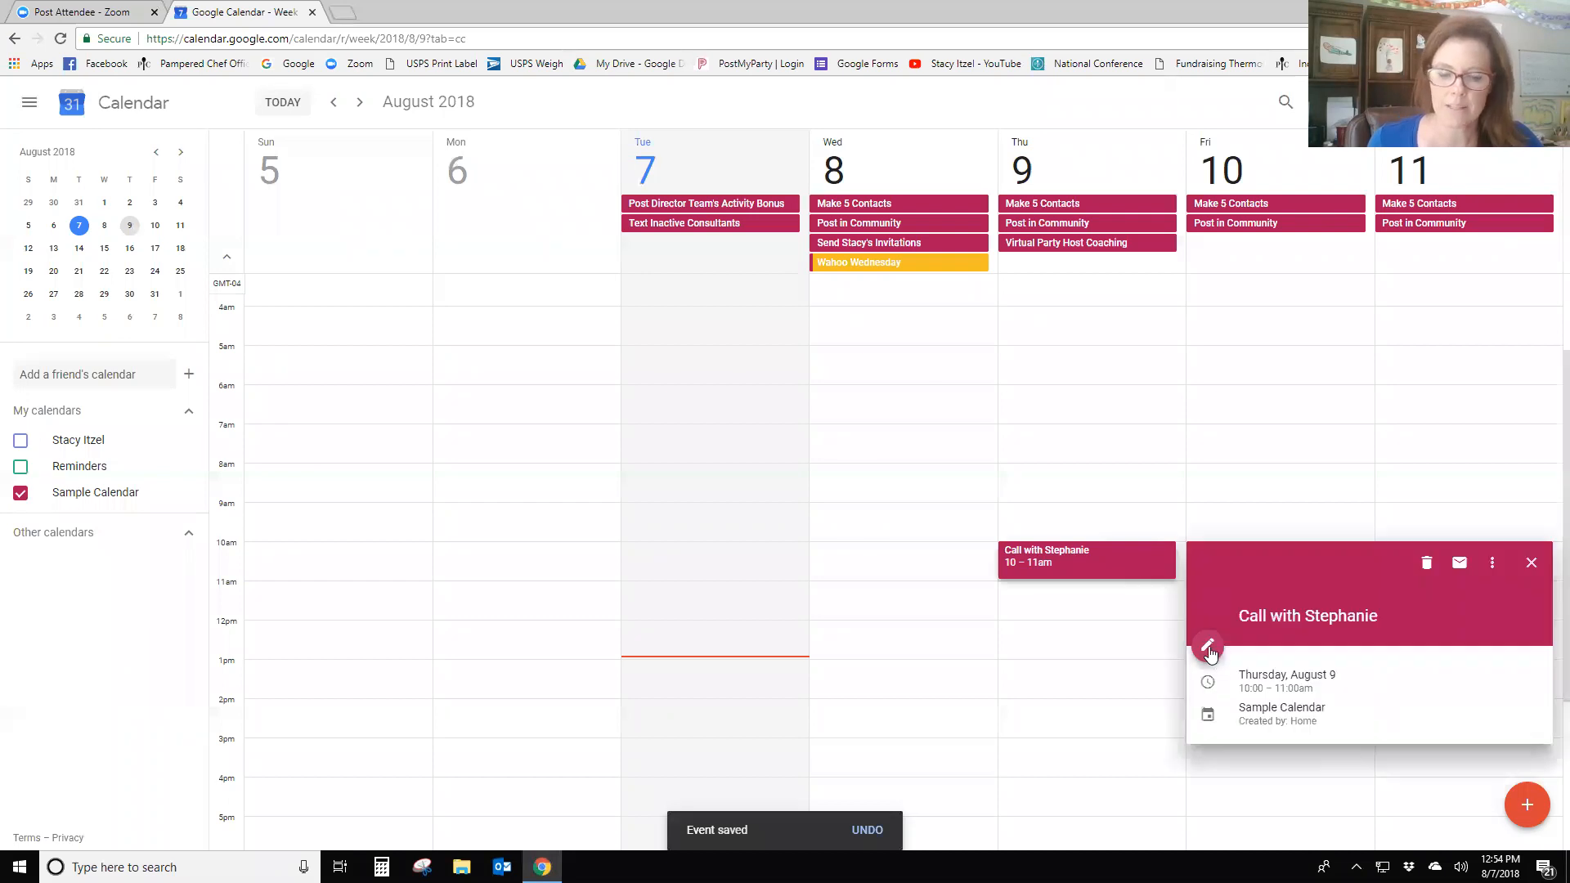
- On the call's edit page, add two 10-minute reminders and make the first one Email
left_click(1208, 645)
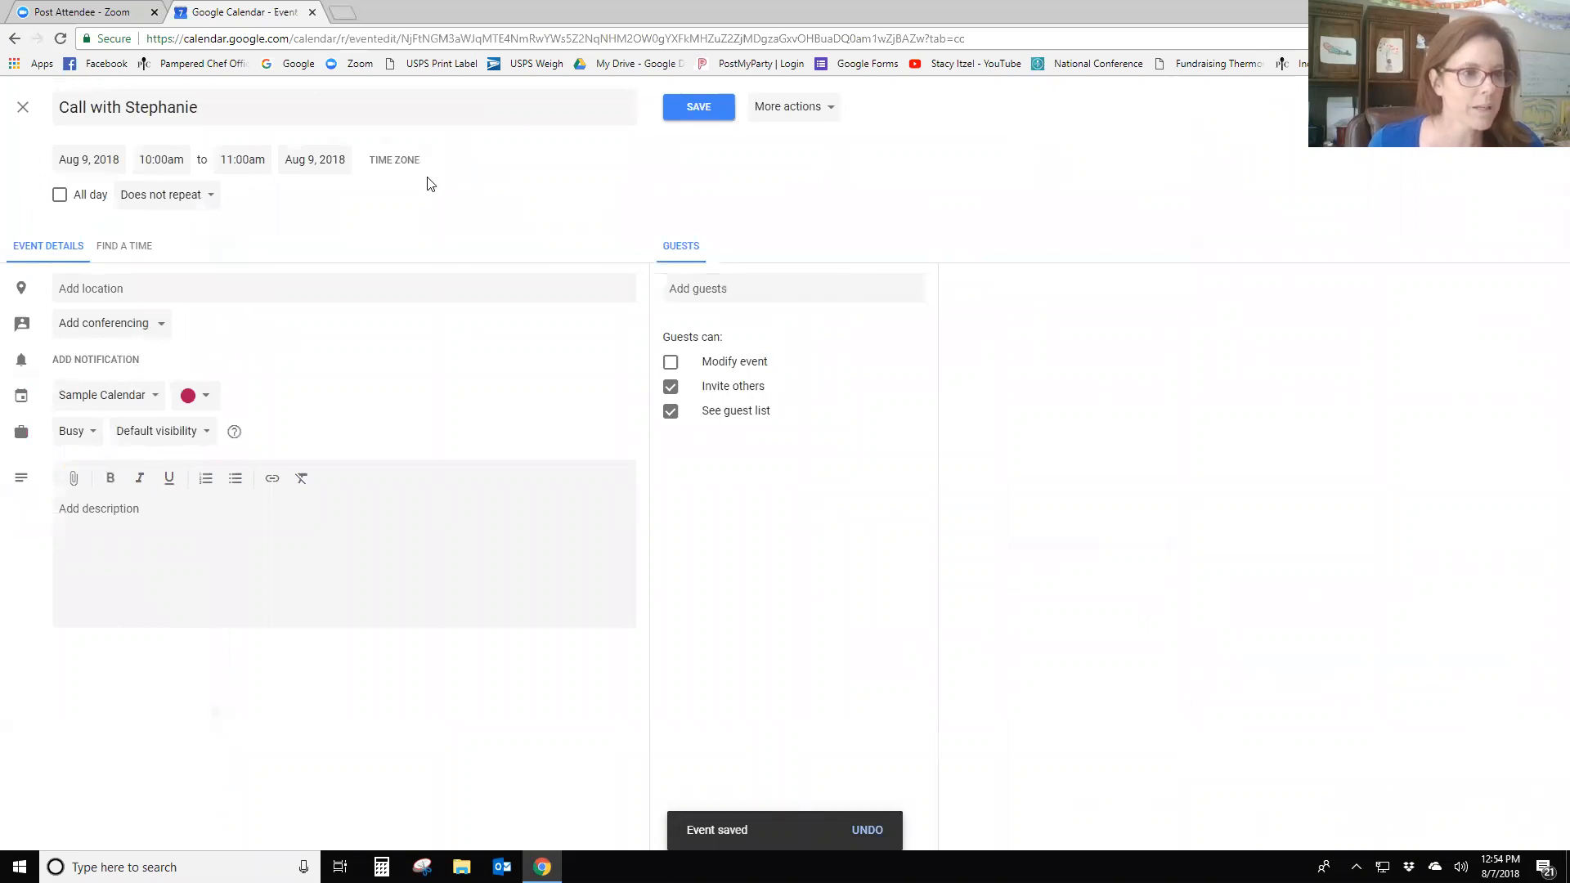
left_click(92, 359)
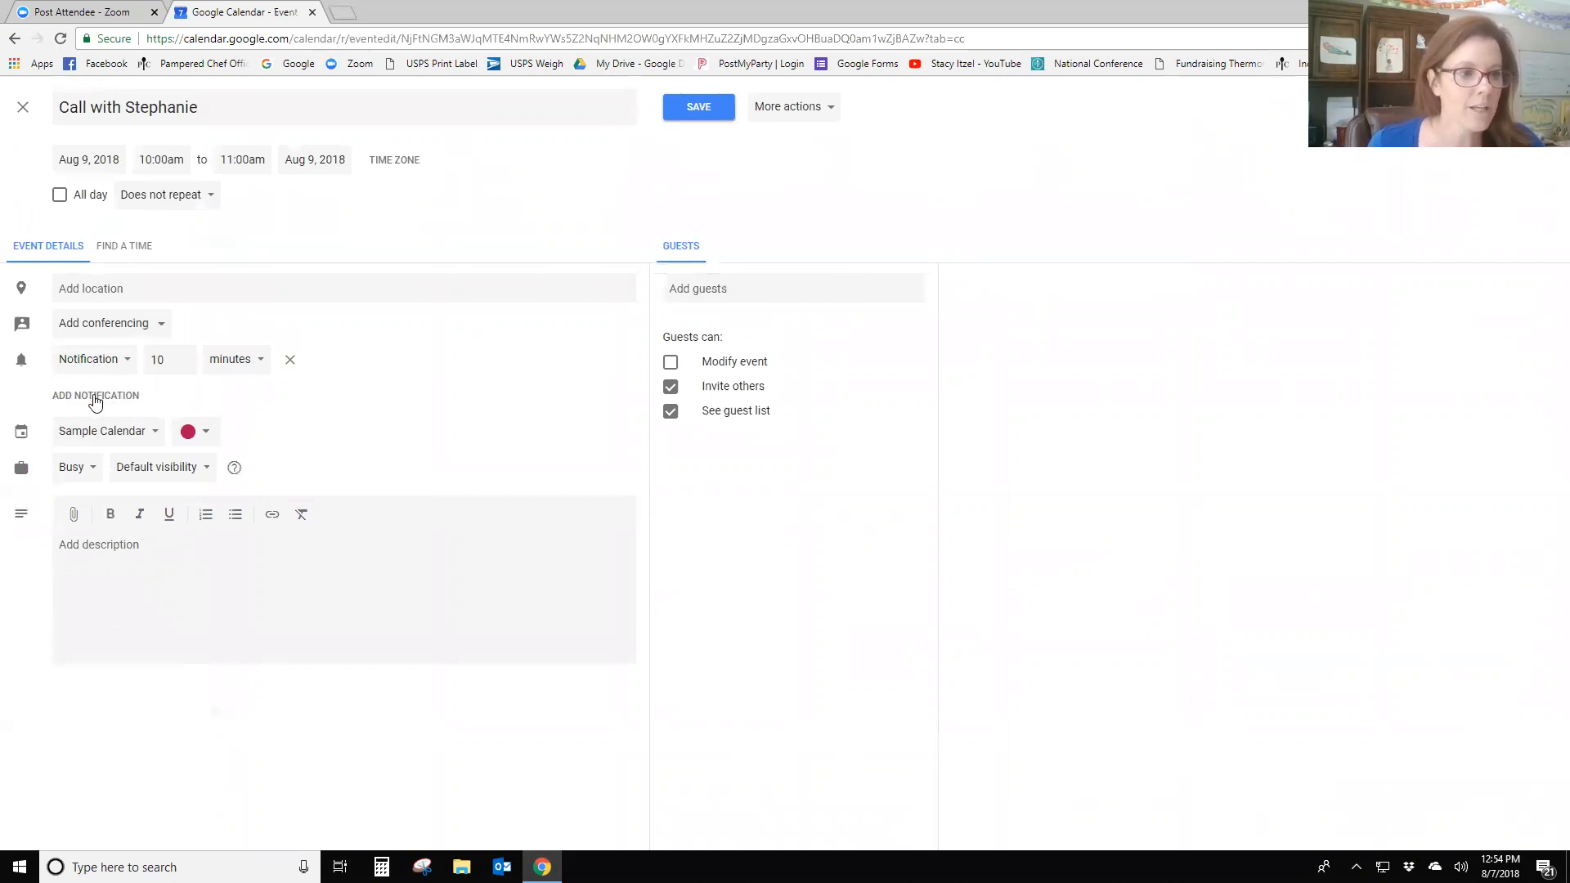
left_click(92, 396)
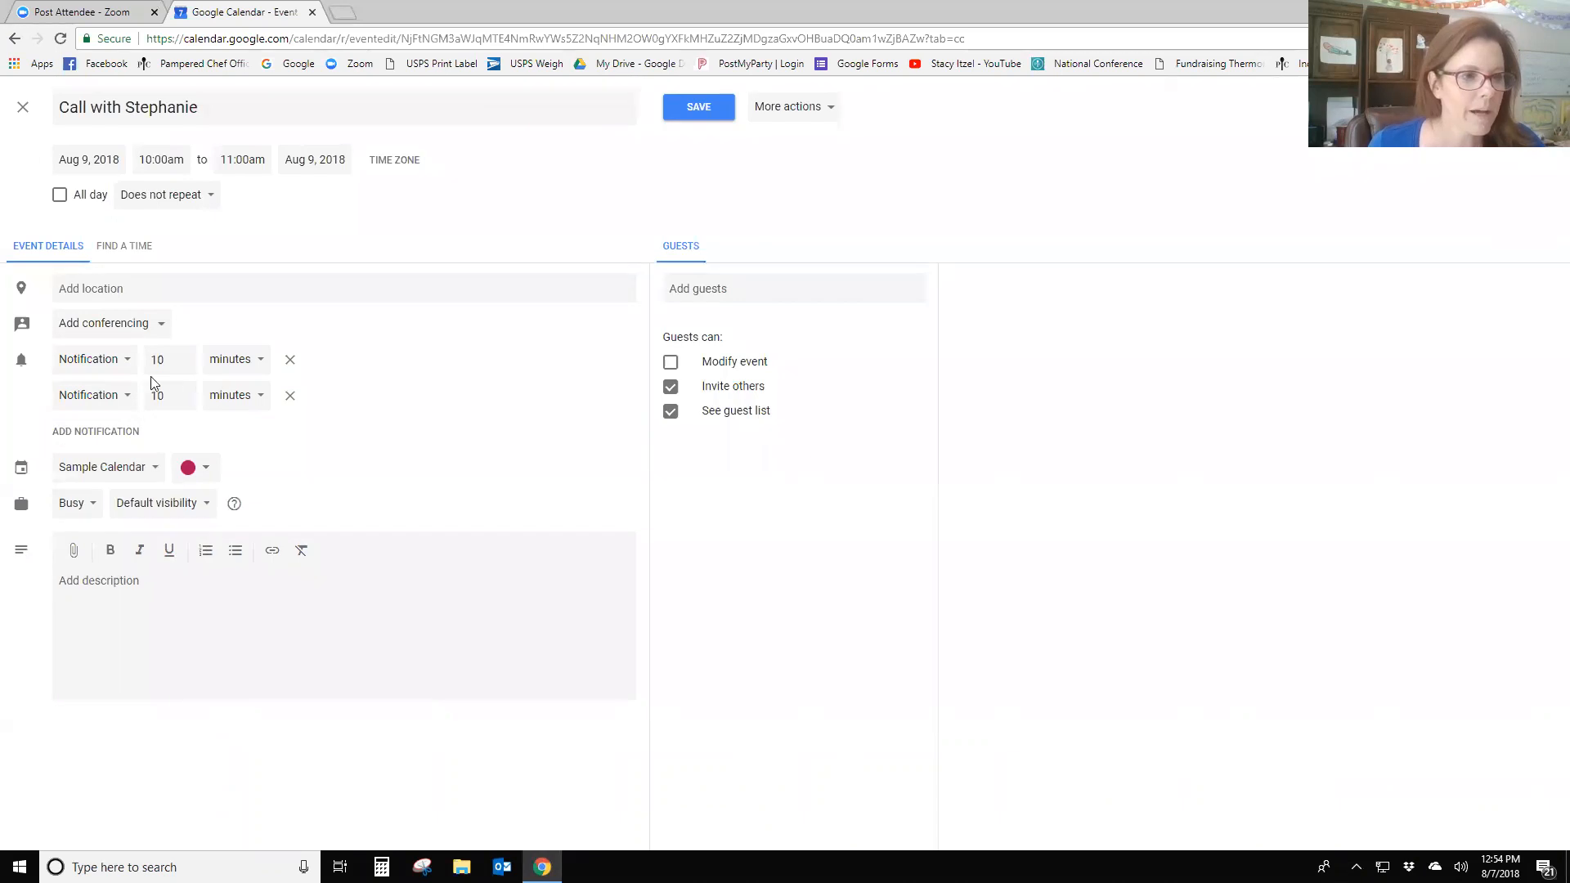
left_click(128, 363)
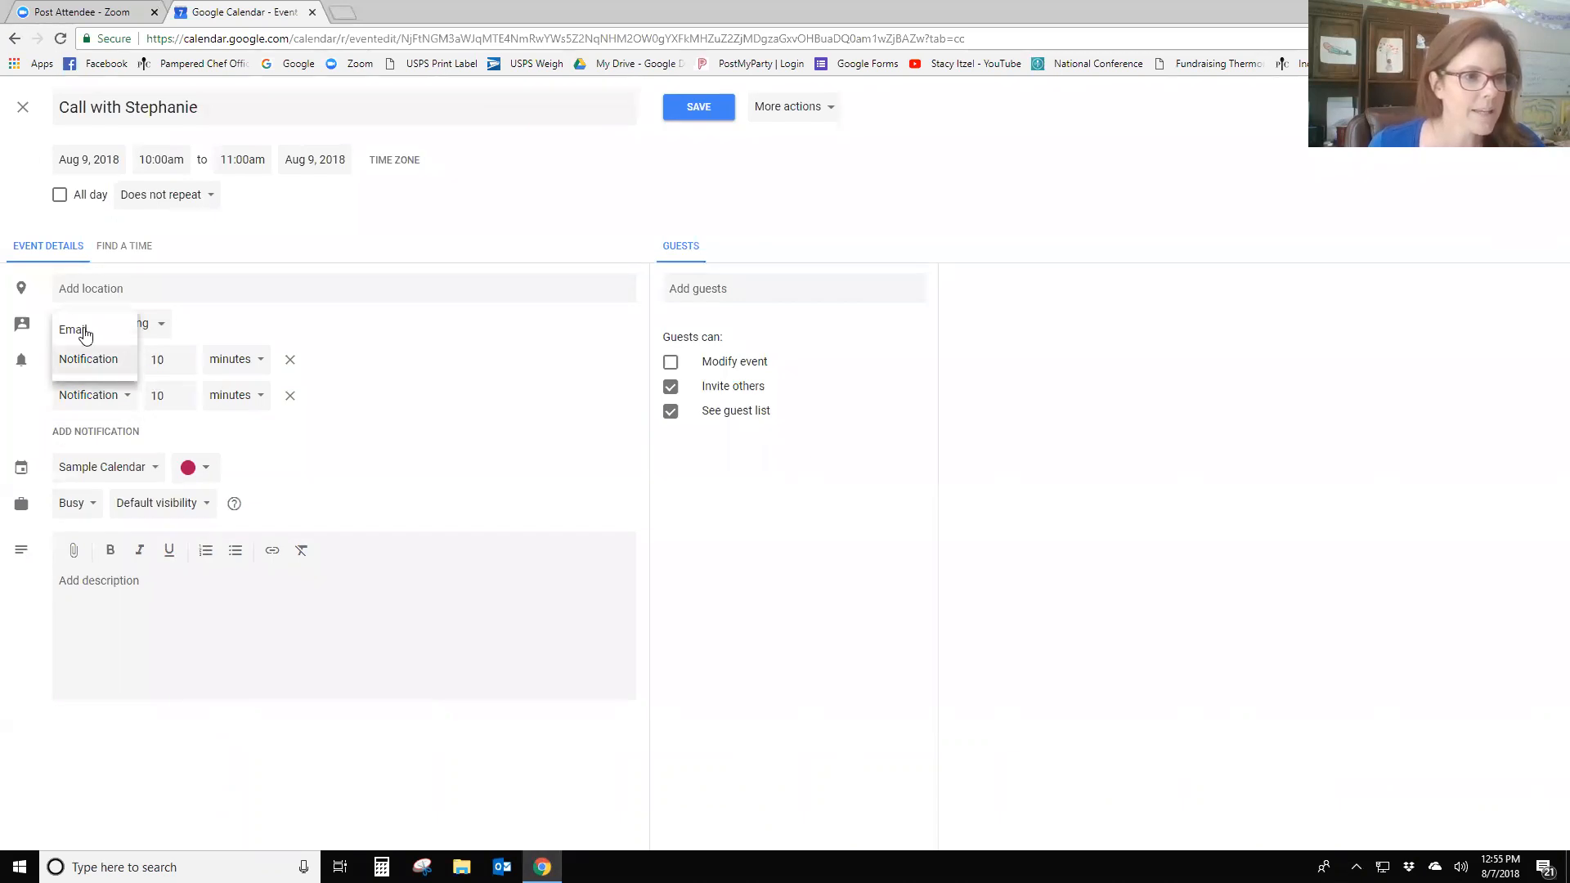
left_click(95, 329)
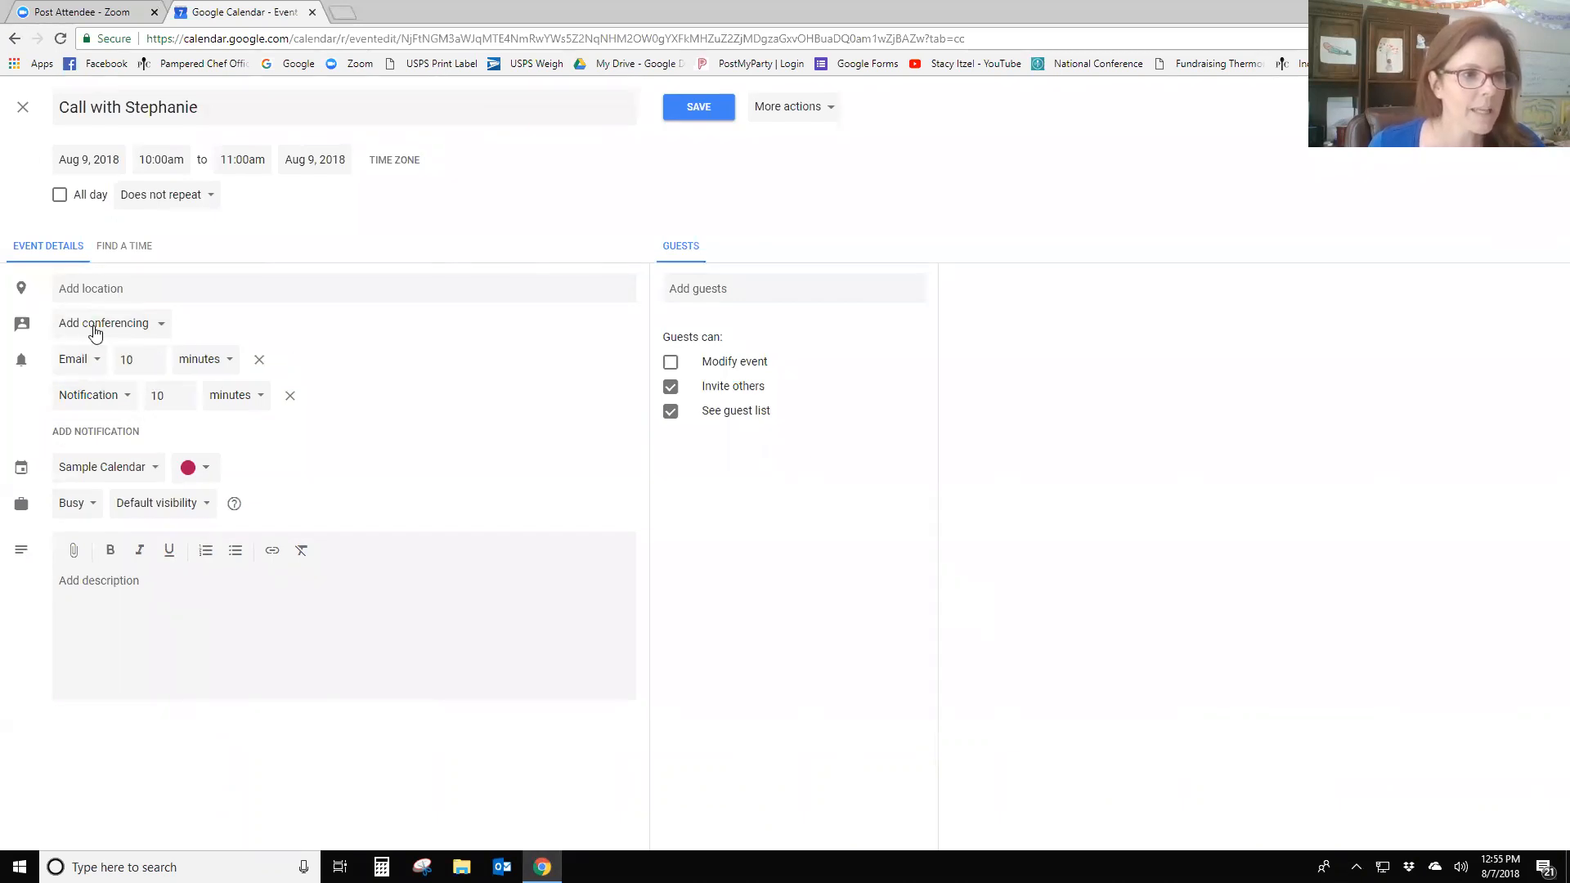
- Remove an extra third reminder and save the call event
left_click(106, 433)
left_click(128, 433)
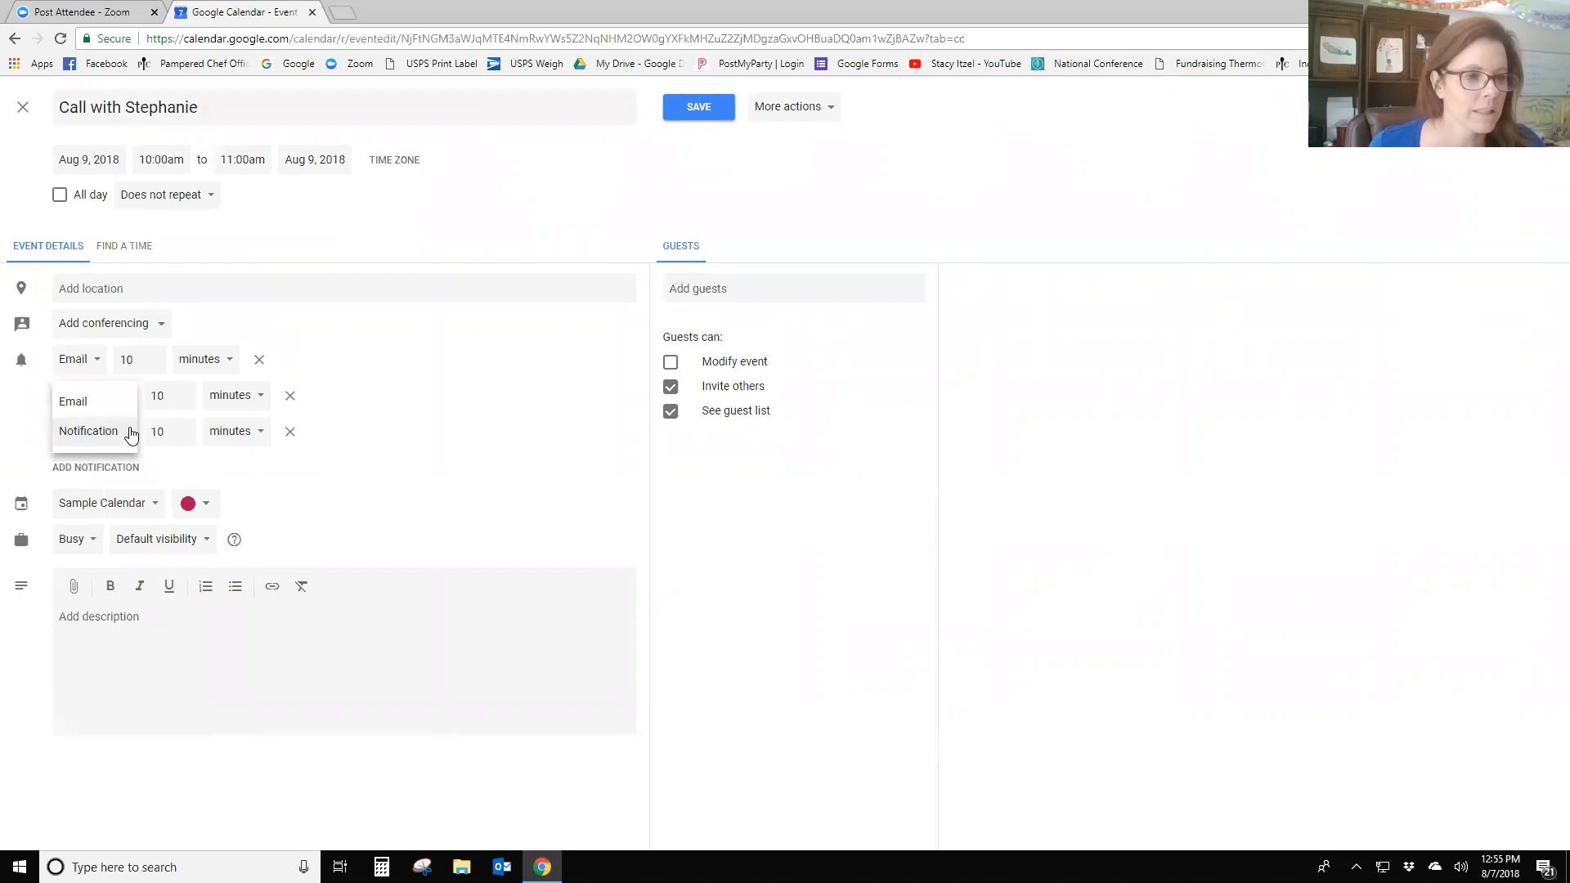
left_click(293, 436)
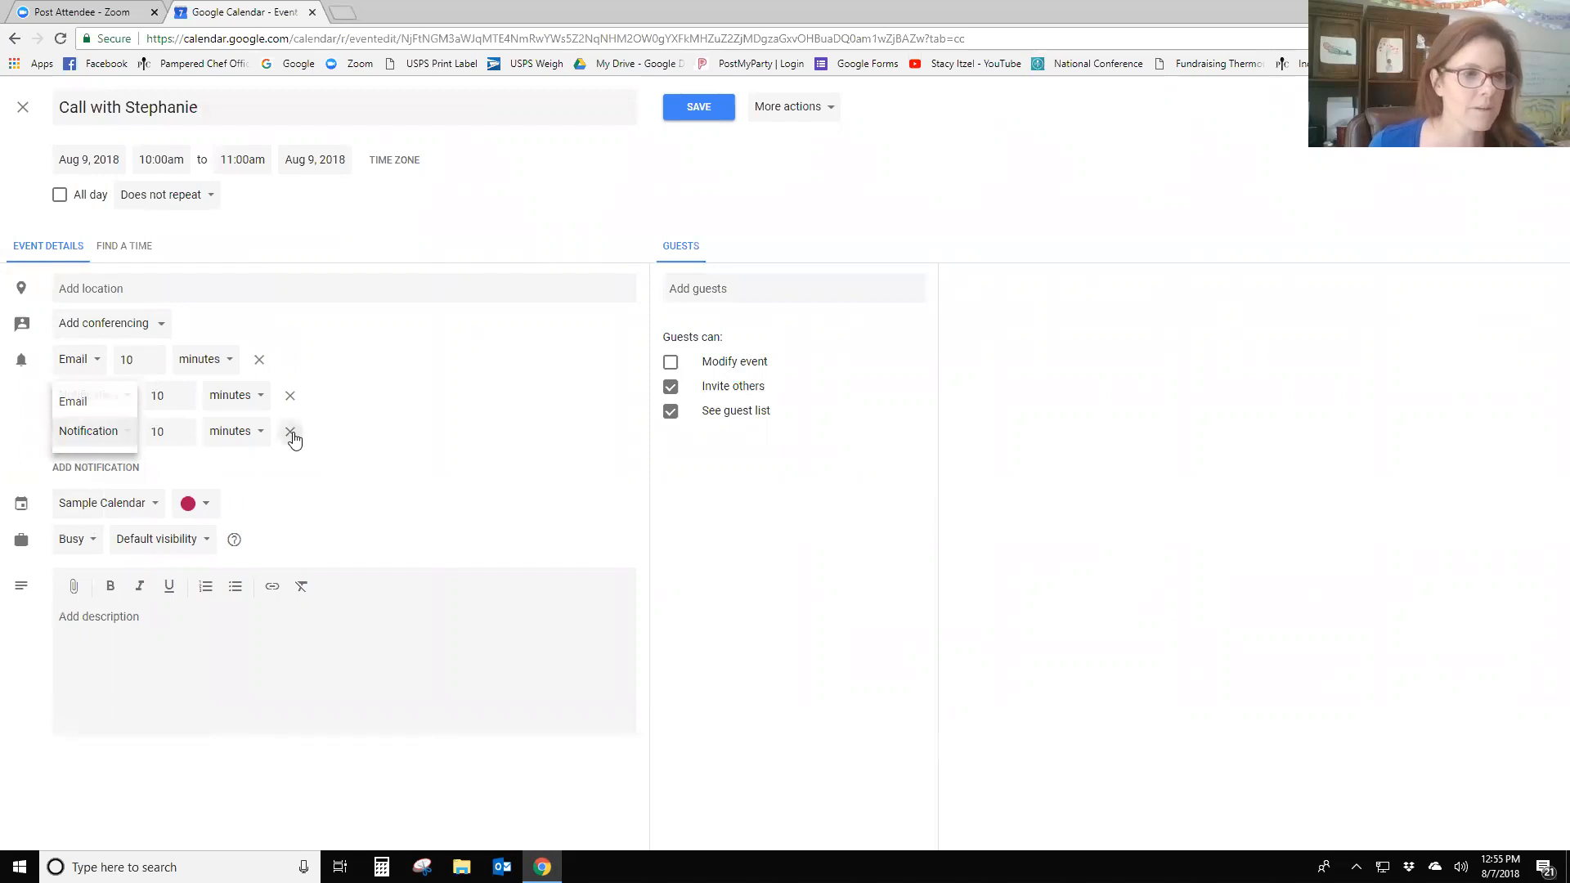
left_click(291, 433)
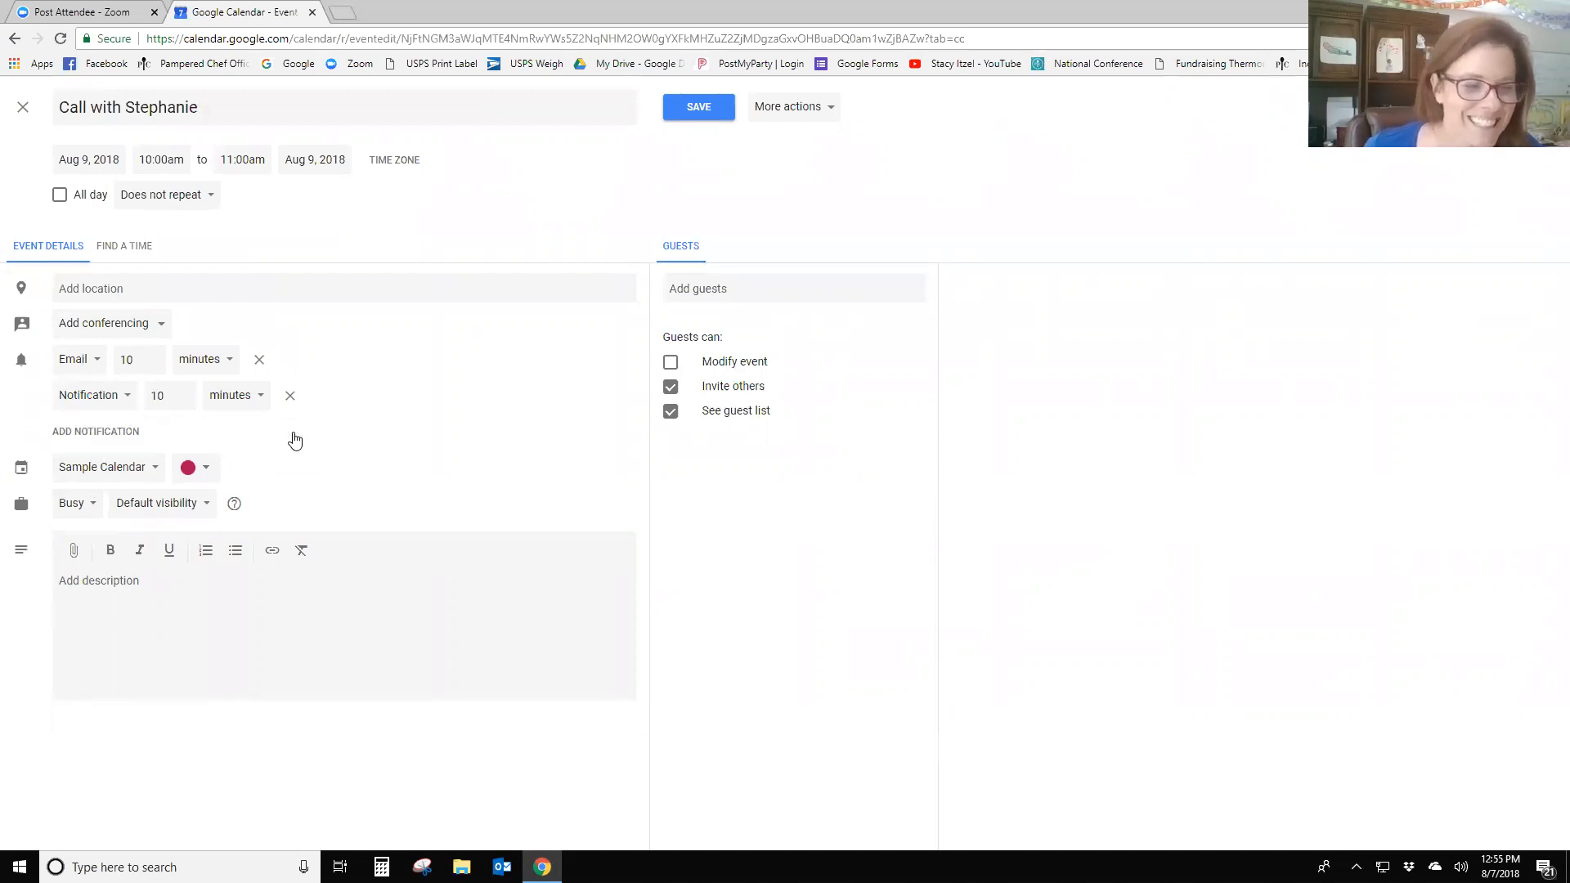
left_click(708, 109)
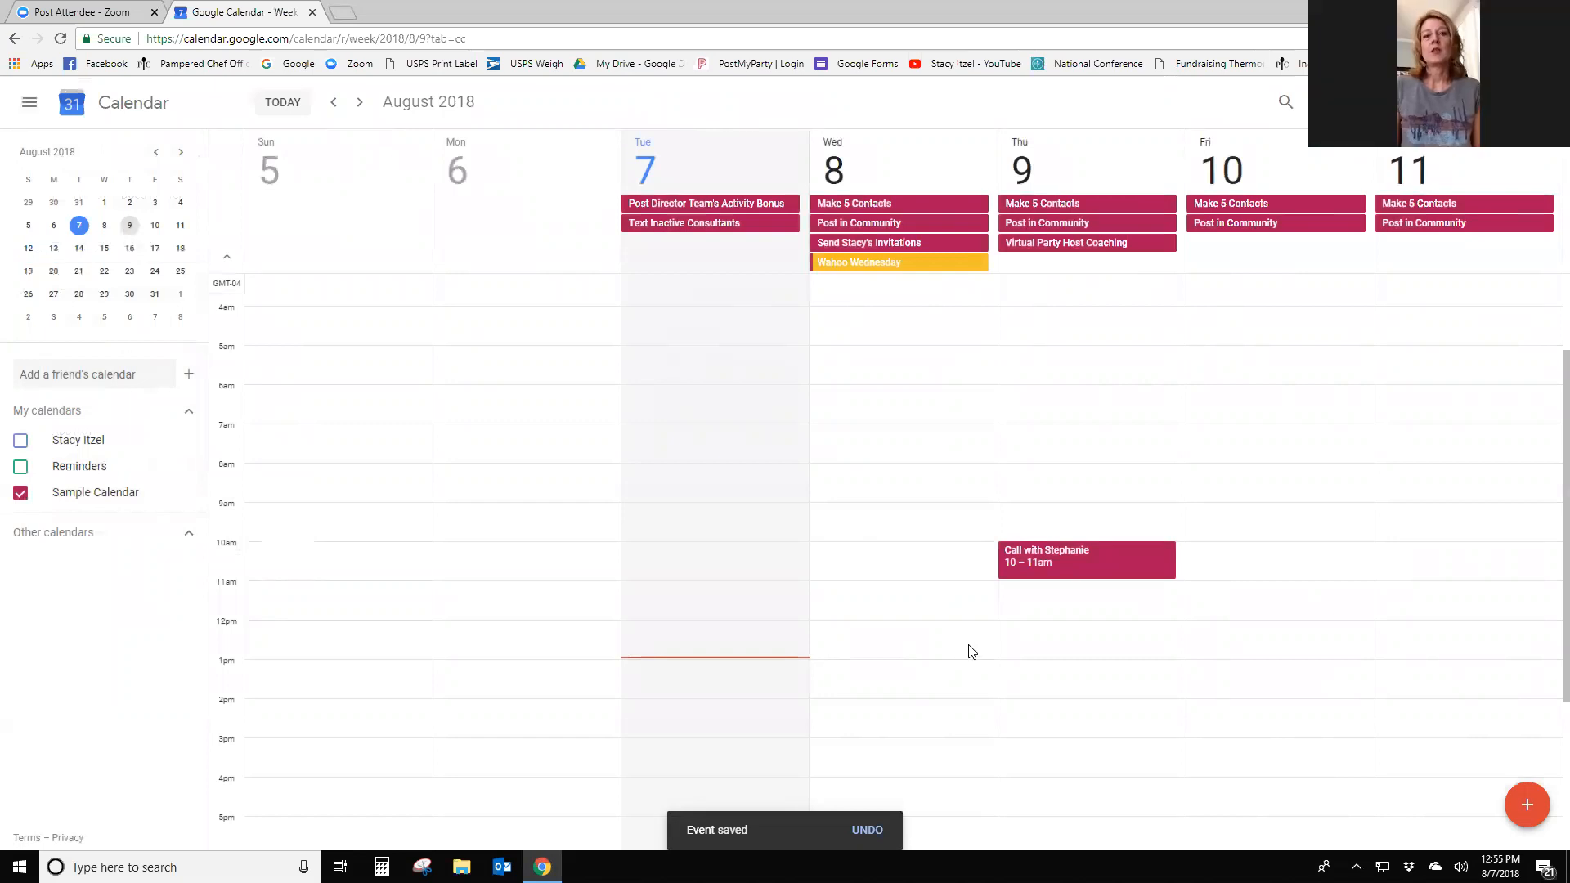
- Reopen the call's edit page and review its repeat options, leaving it at Does not repeat
left_click(1116, 569)
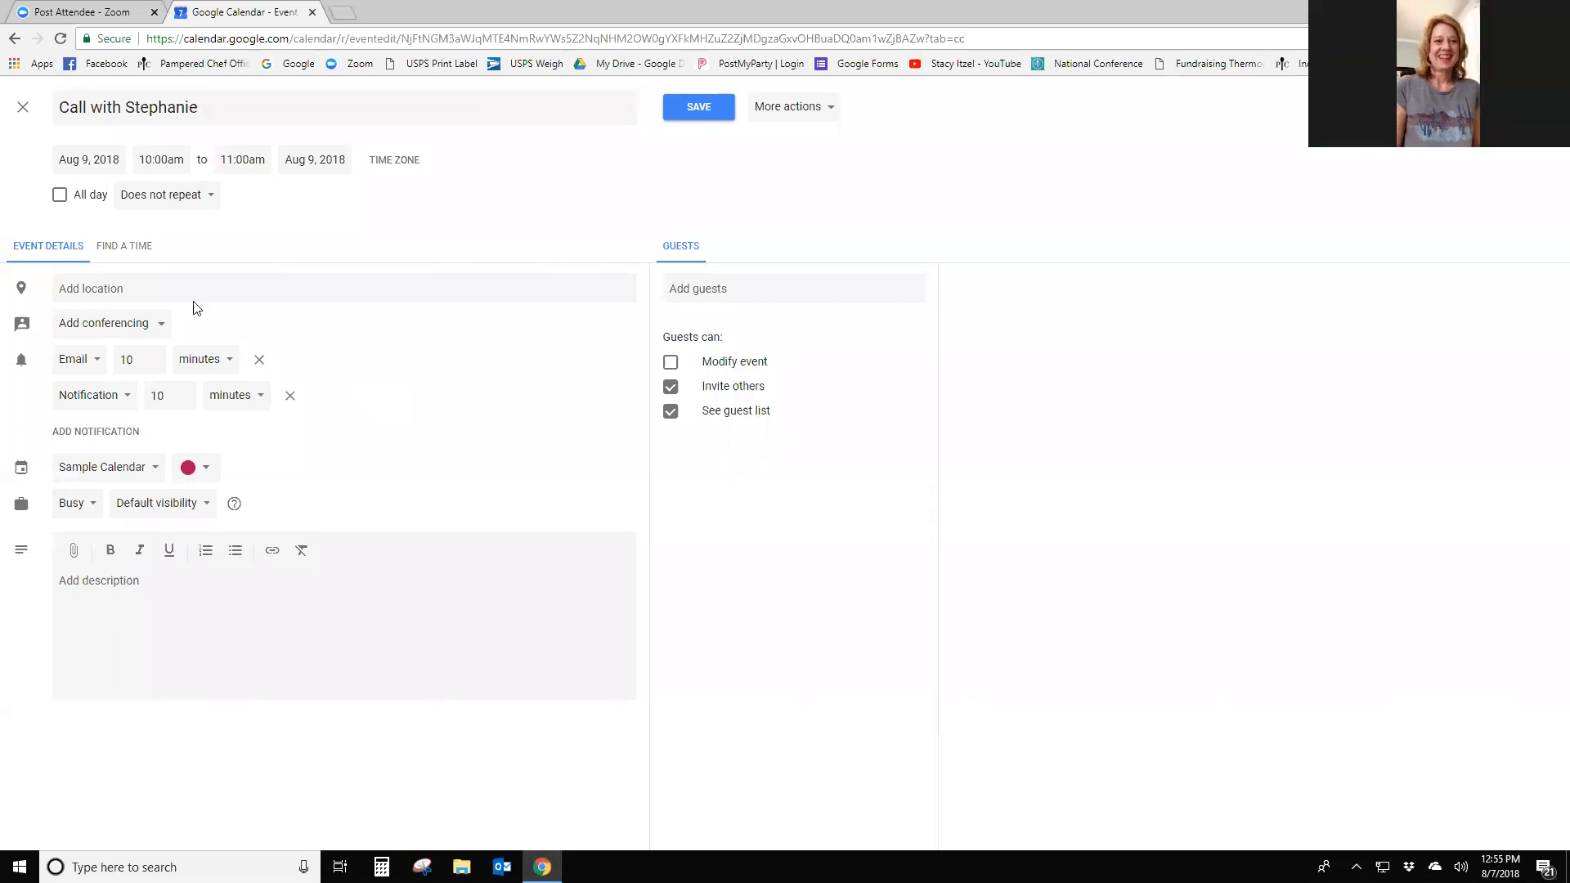
left_click(190, 199)
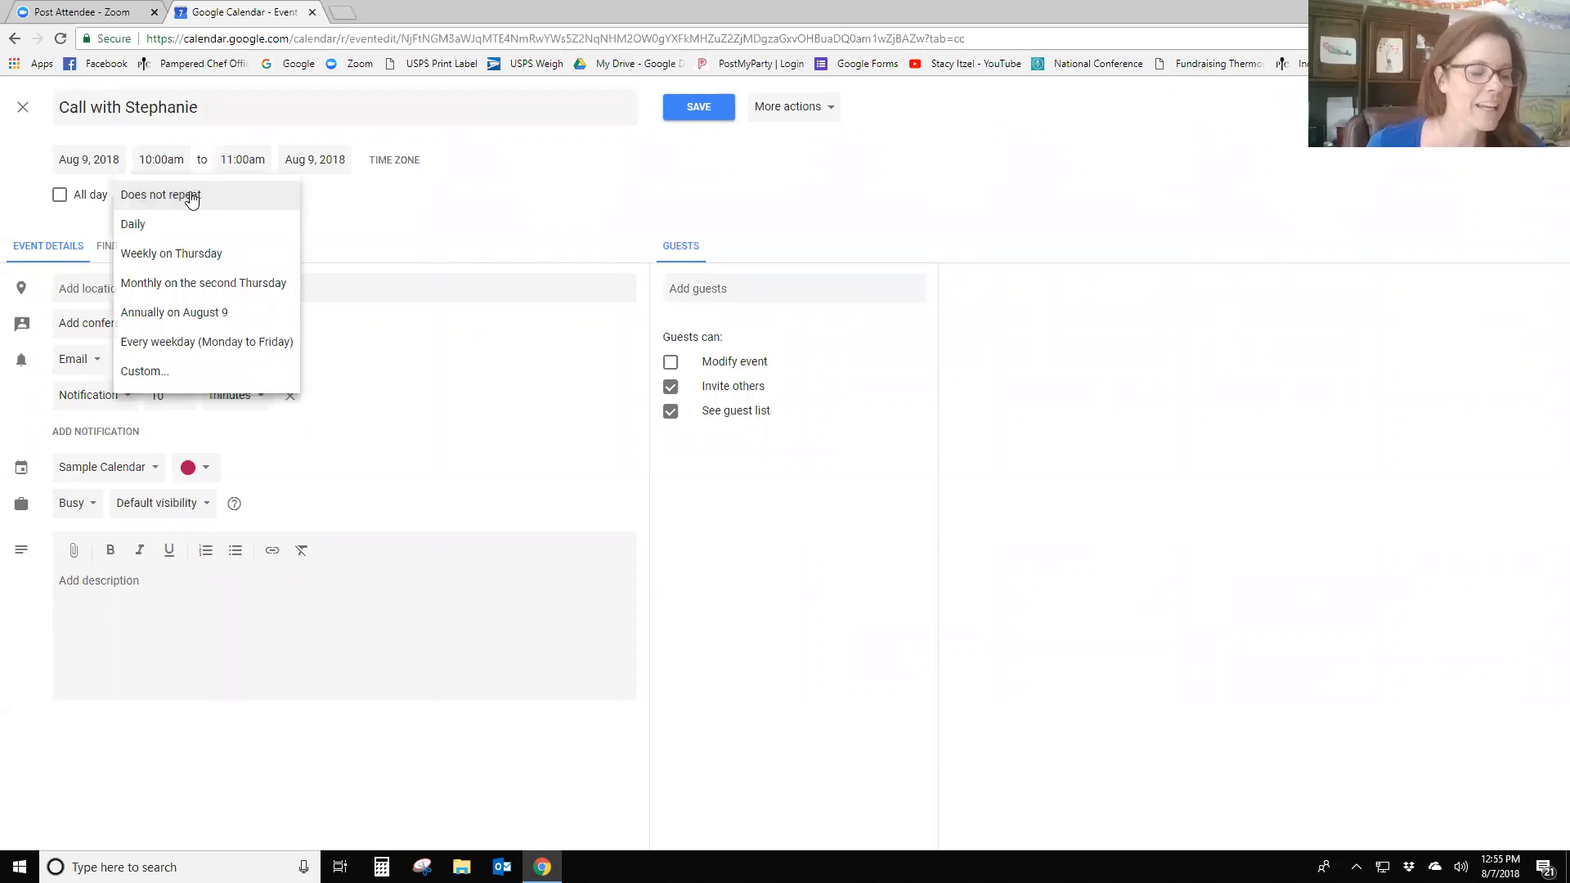
left_click(381, 395)
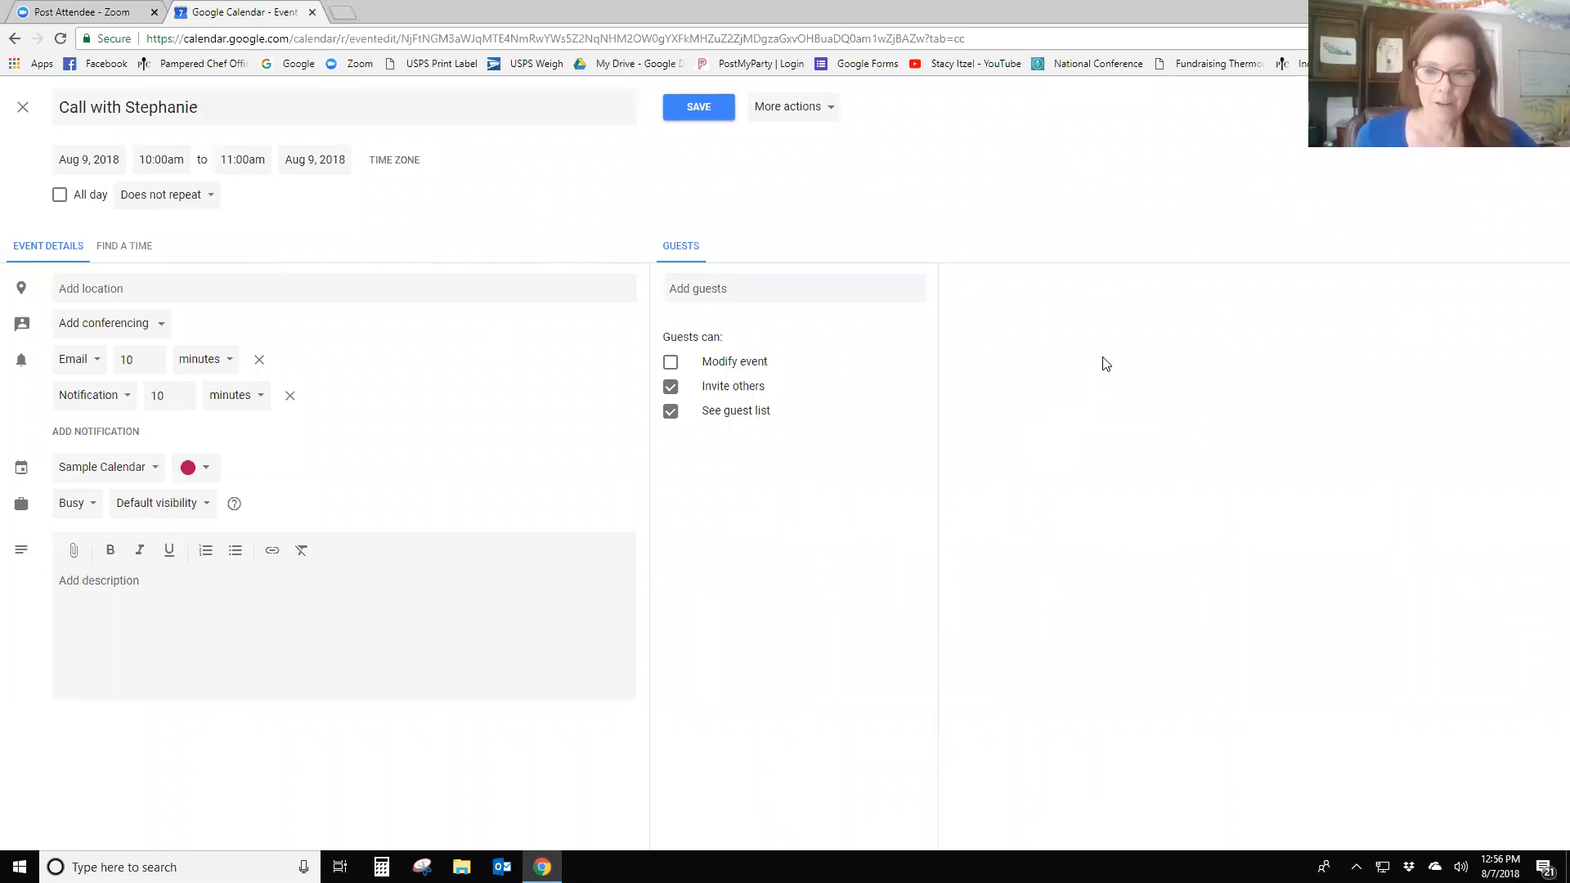
- Save the call, untick Sample Calendar and tick the personal calendar to view its events
left_click(689, 109)
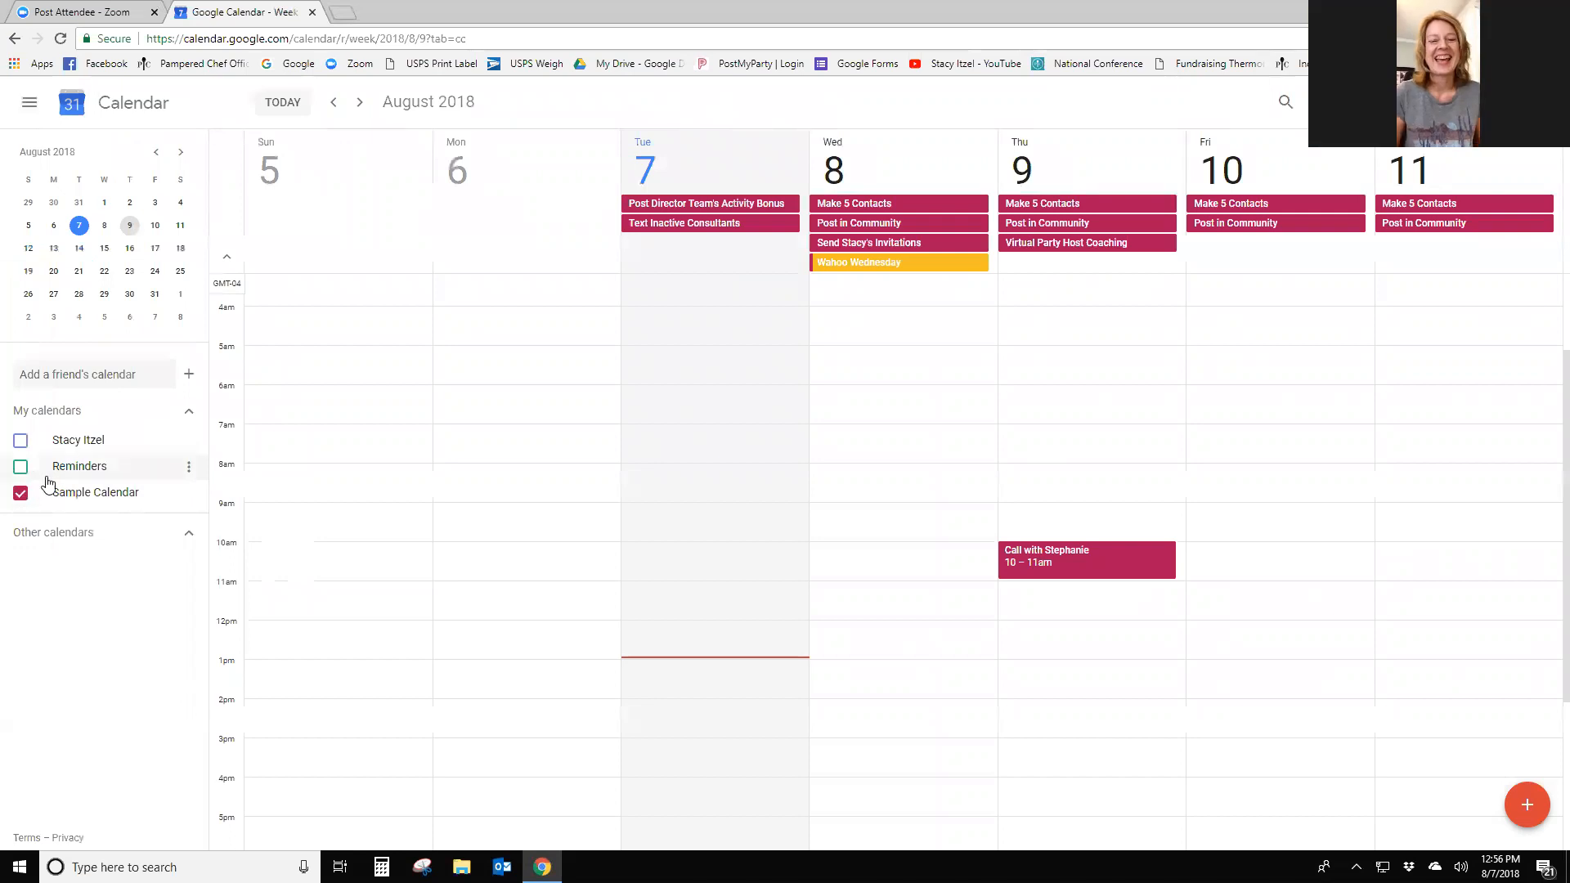
left_click(22, 495)
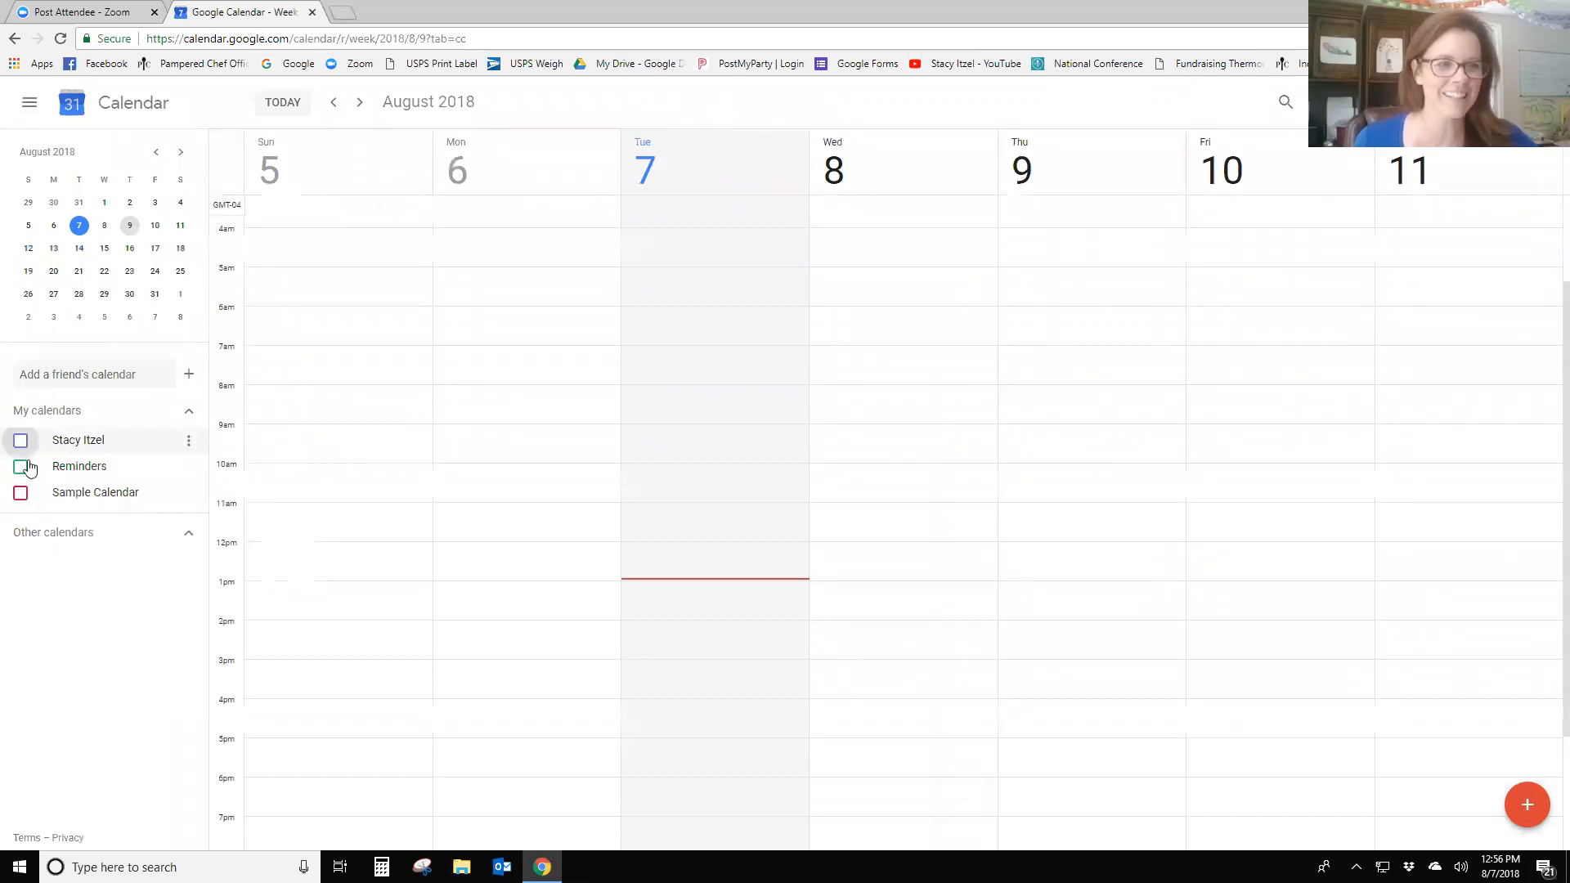
left_click(21, 442)
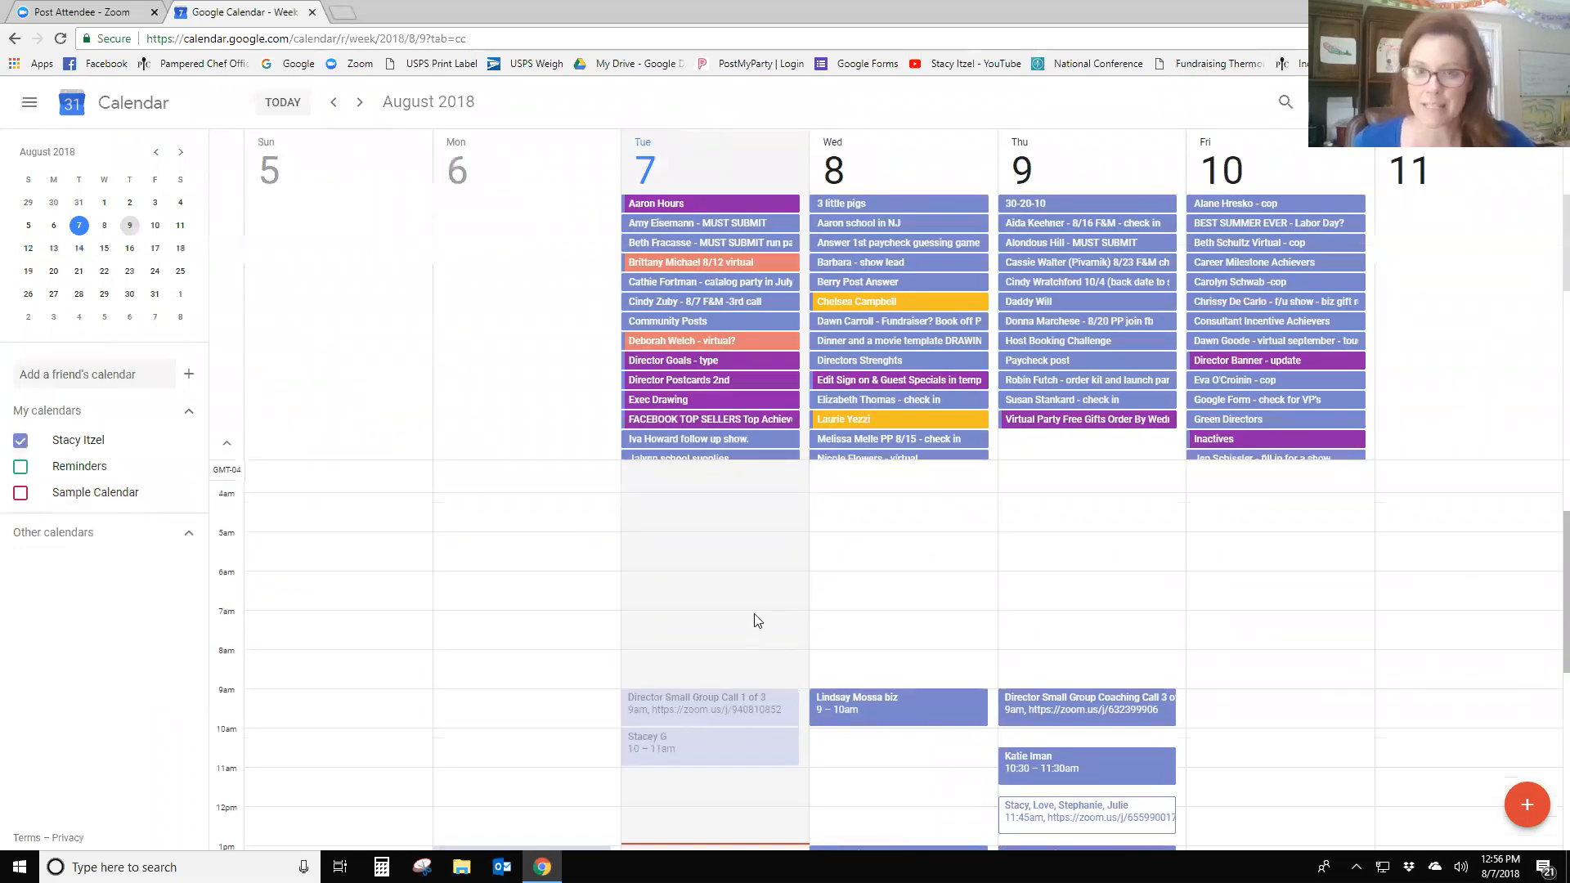
scroll(755, 609, "up", 1)
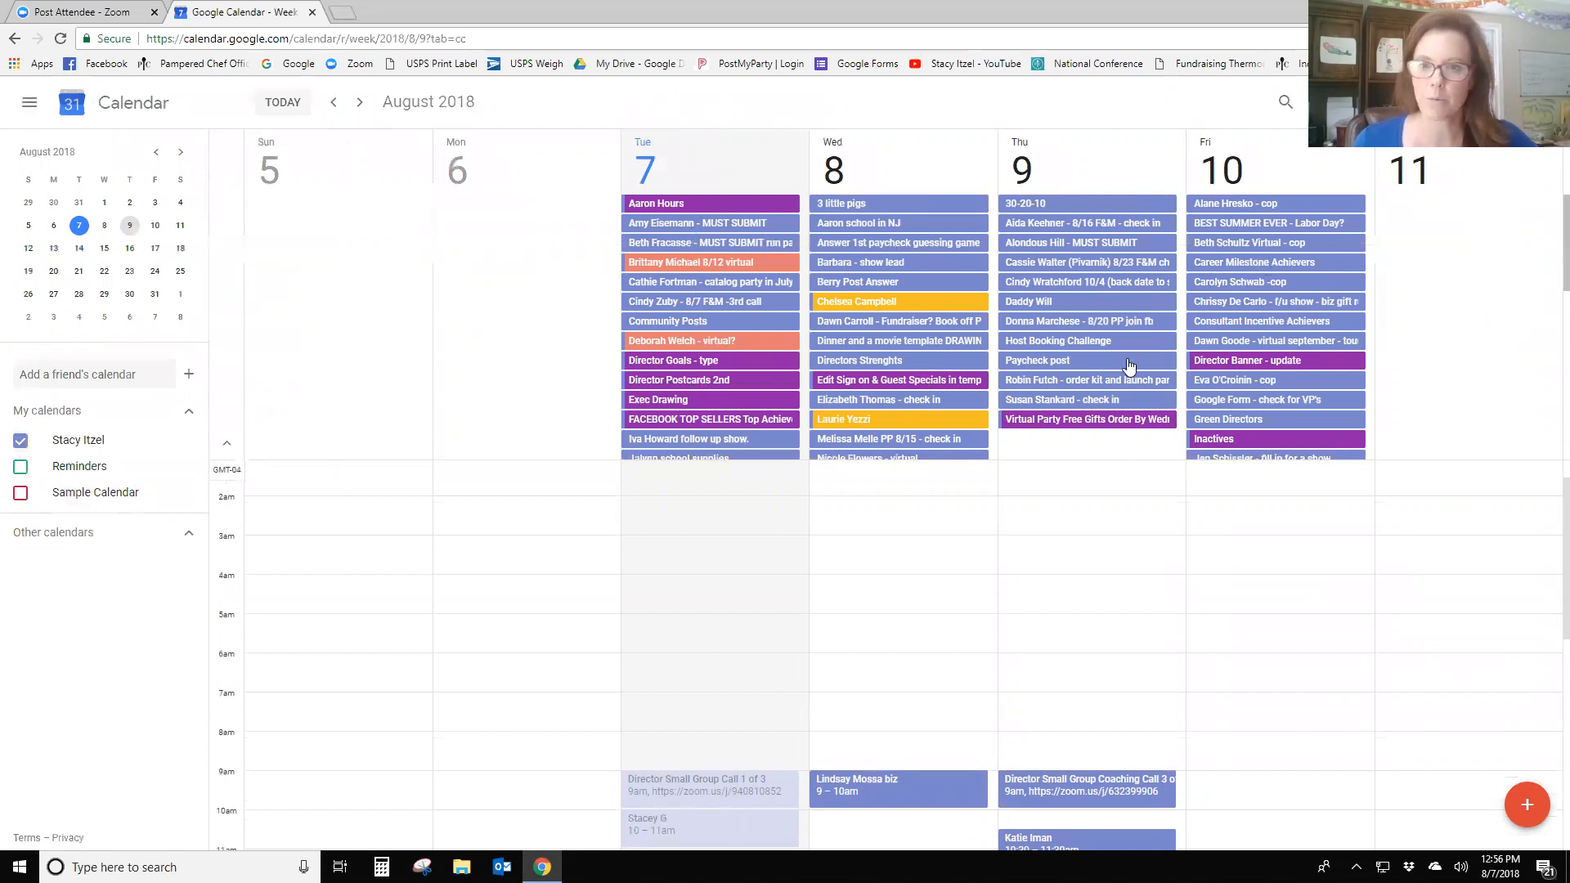
scroll(817, 646, "down", 2)
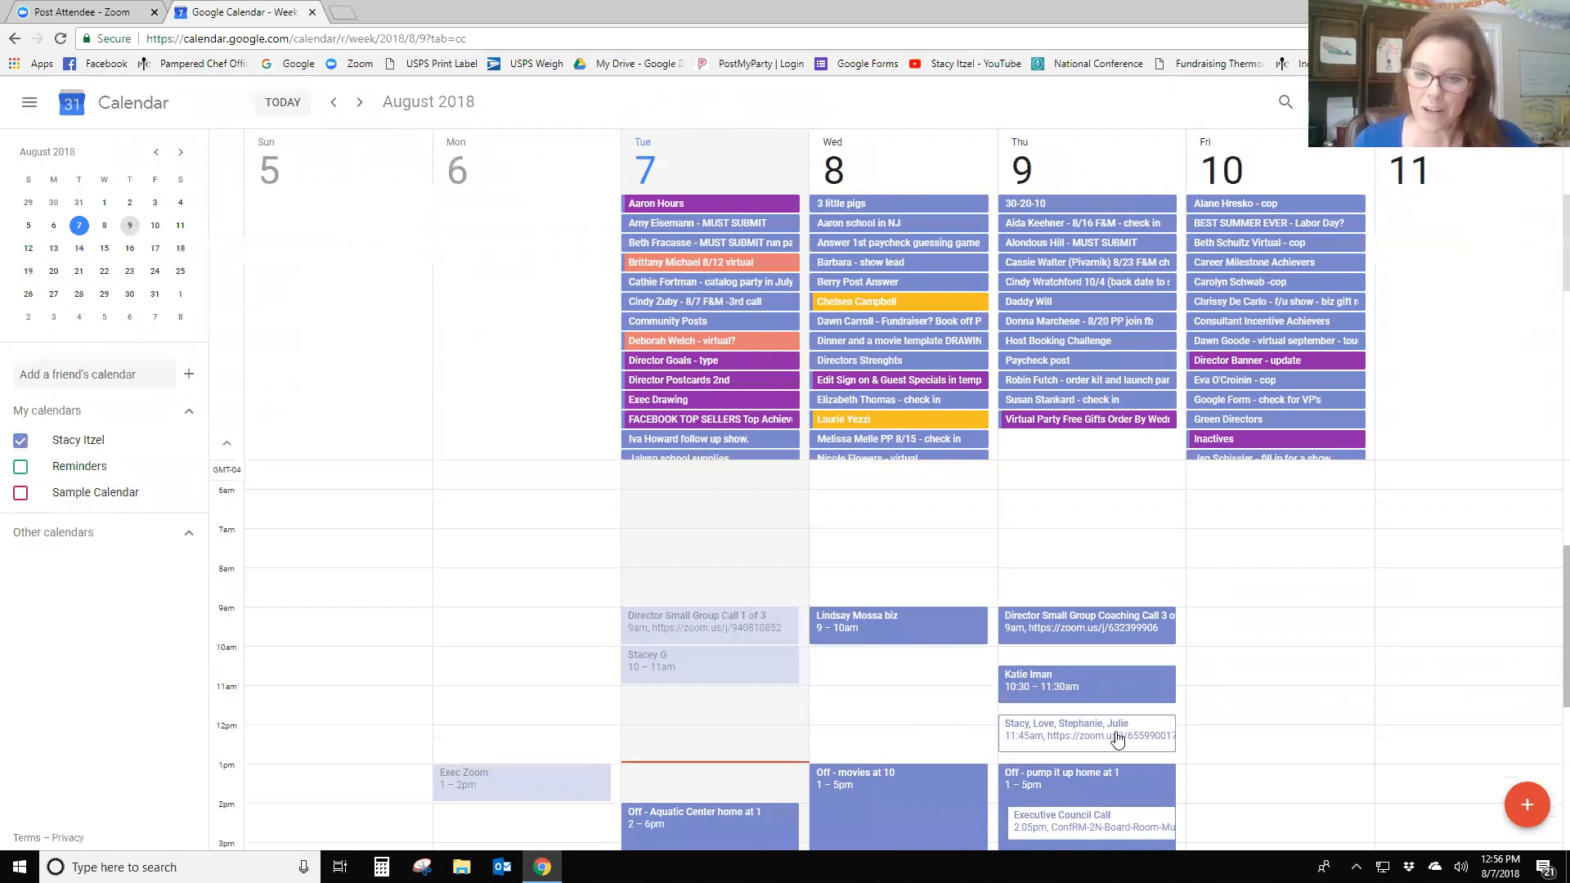
scroll(823, 507, "up", 3)
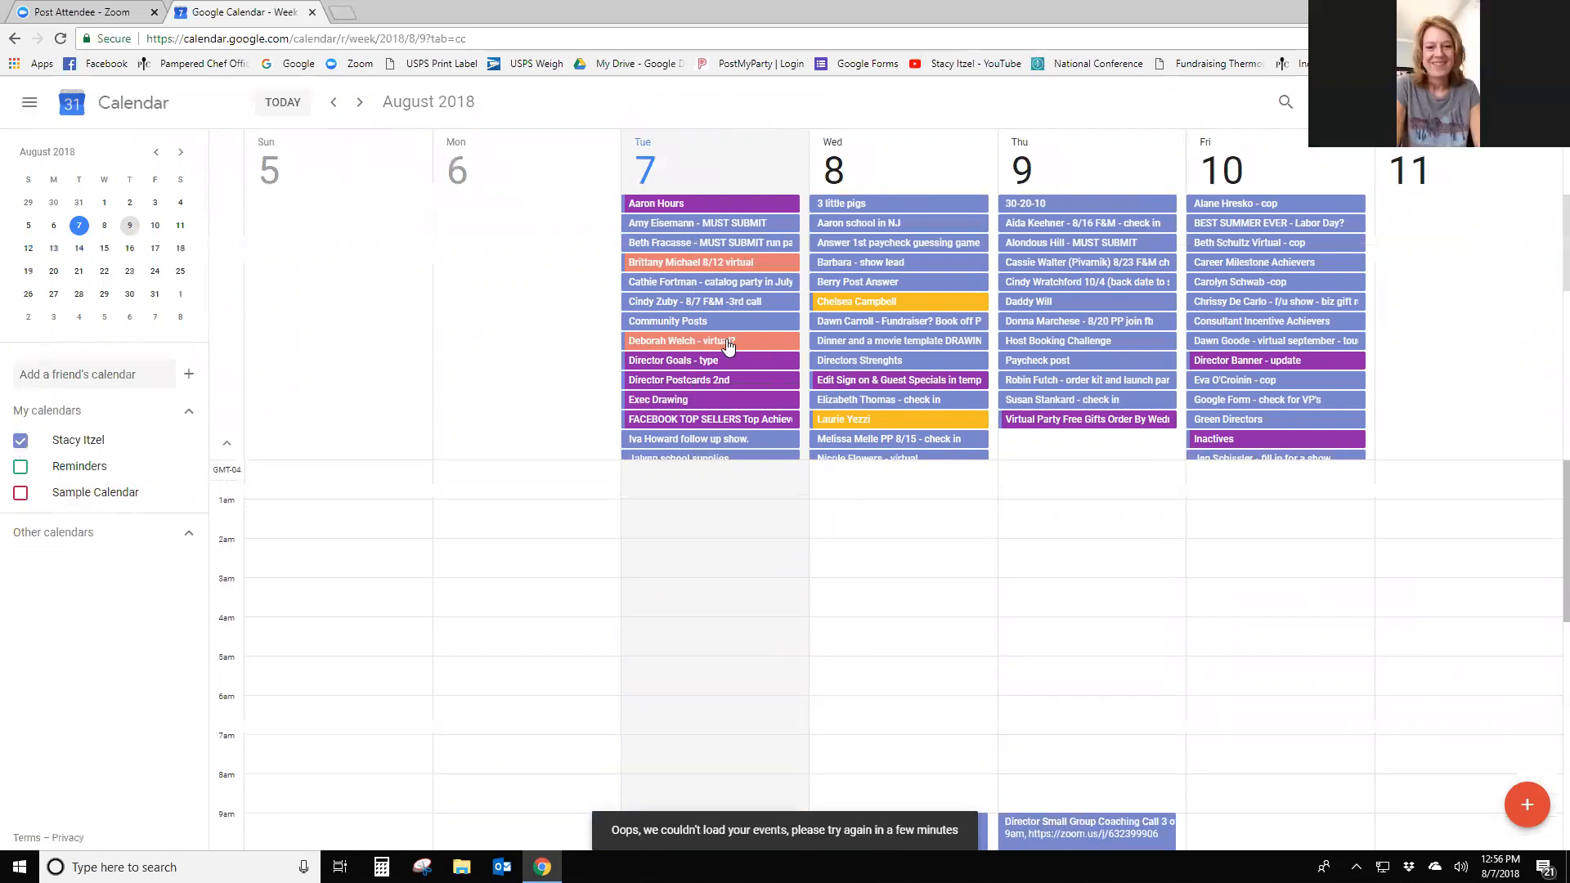